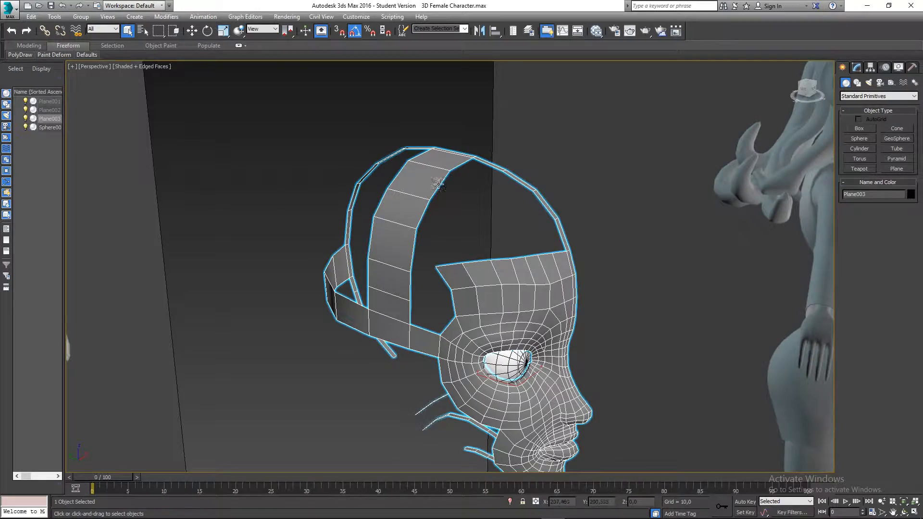
Step: Examine the half head mesh and its open centre edge from the side and front
{"action": "middle_click_drag", "start_coordinate": [438, 184], "coordinate": [477, 190], "text": "alt"}
{"action": "middle_click_drag", "start_coordinate": [475, 230], "coordinate": [509, 212], "text": "alt"}
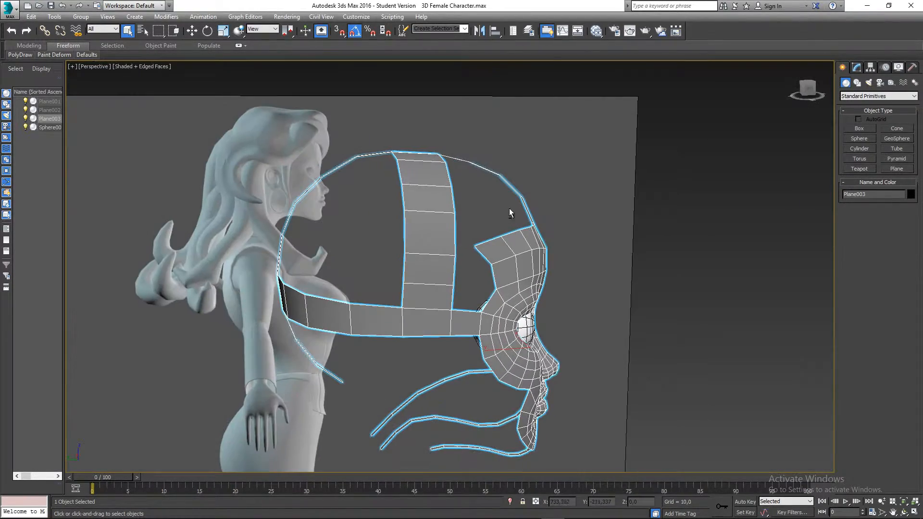
{"action": "middle_click_drag", "start_coordinate": [359, 243], "coordinate": [448, 219], "text": "alt"}
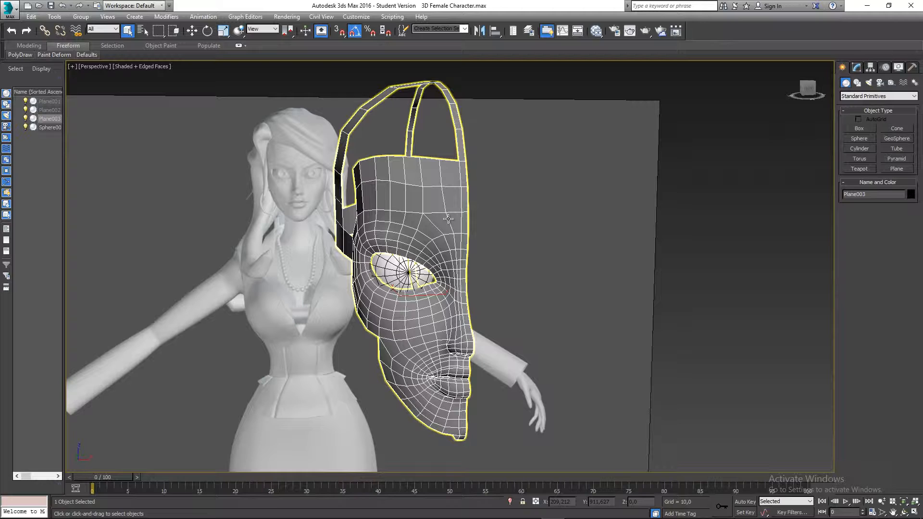
{"action": "left_click", "coordinate": [527, 234]}
{"action": "middle_click_drag", "start_coordinate": [512, 259], "coordinate": [493, 247], "text": "alt"}
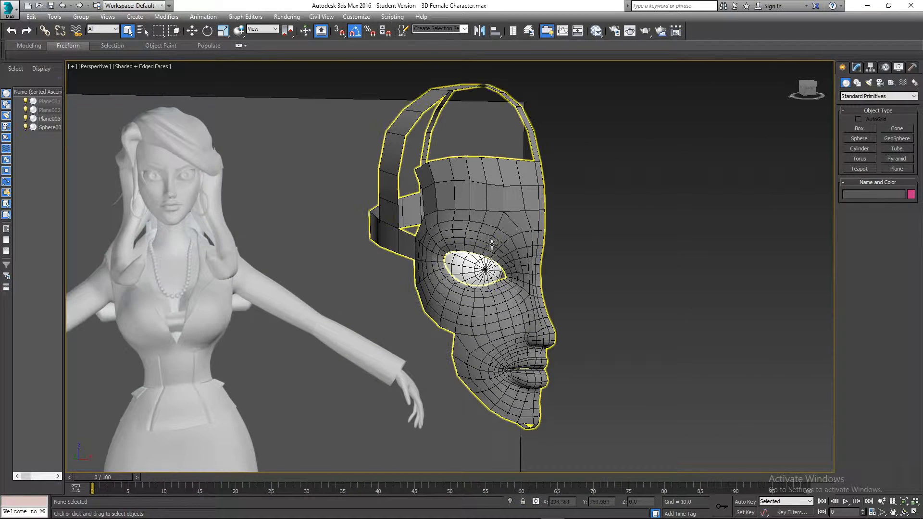
{"action": "left_click", "coordinate": [526, 236]}
{"action": "middle_click_drag", "start_coordinate": [527, 236], "coordinate": [415, 236], "text": "alt"}
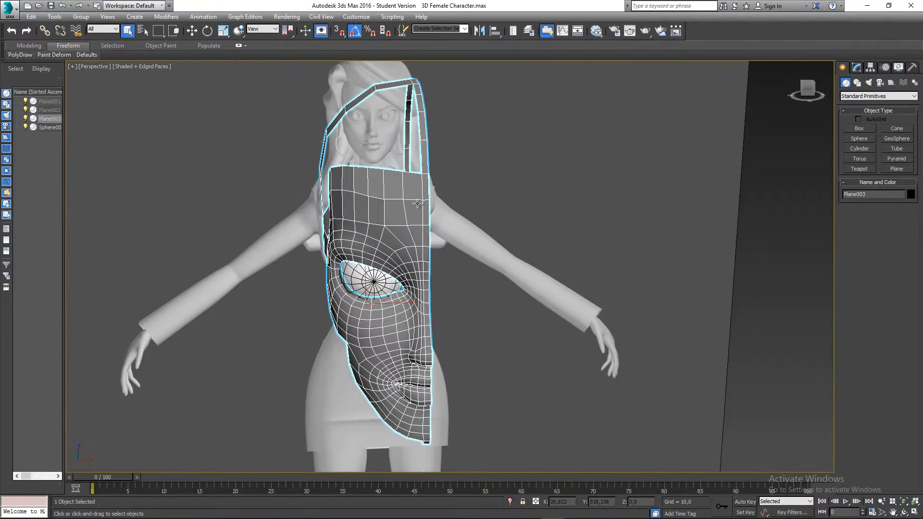
{"action": "middle_click_drag", "start_coordinate": [385, 189], "coordinate": [387, 168], "text": "alt"}
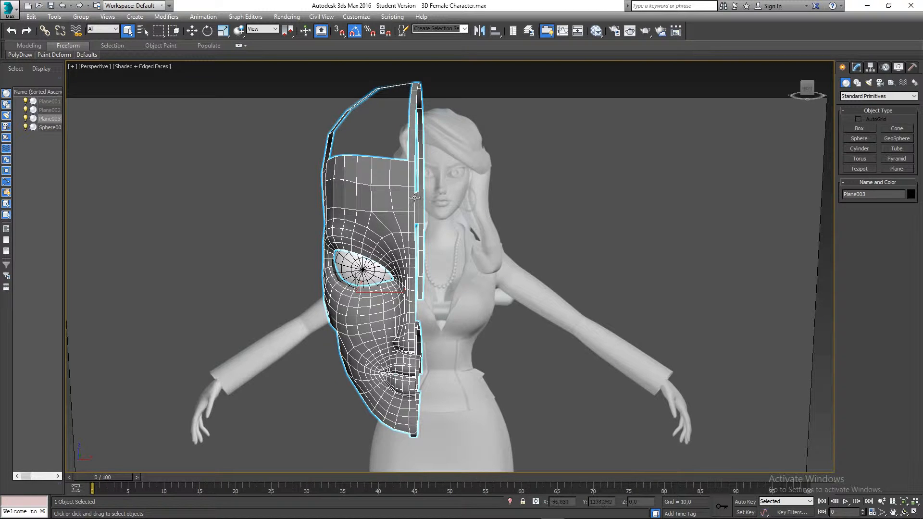
{"action": "mouse_move", "coordinate": [429, 203]}
{"action": "middle_mouse_down", "text": "alt"}
{"action": "mouse_move", "coordinate": [418, 214]}
{"action": "mouse_move", "coordinate": [437, 210]}
{"action": "middle_mouse_up", "text": "alt"}
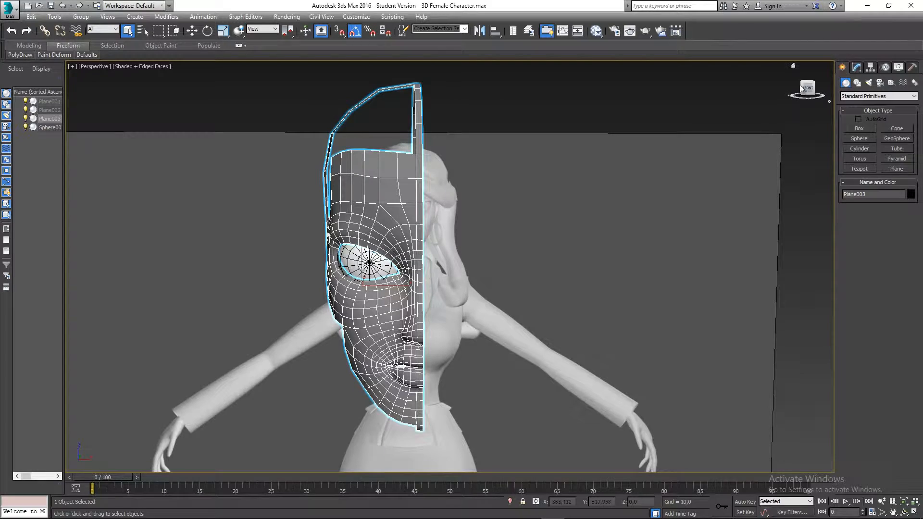
Step: In edge sub-object mode, select the edge loop running along the head's open centre line
{"action": "left_click", "coordinate": [855, 69]}
{"action": "left_click", "coordinate": [865, 203]}
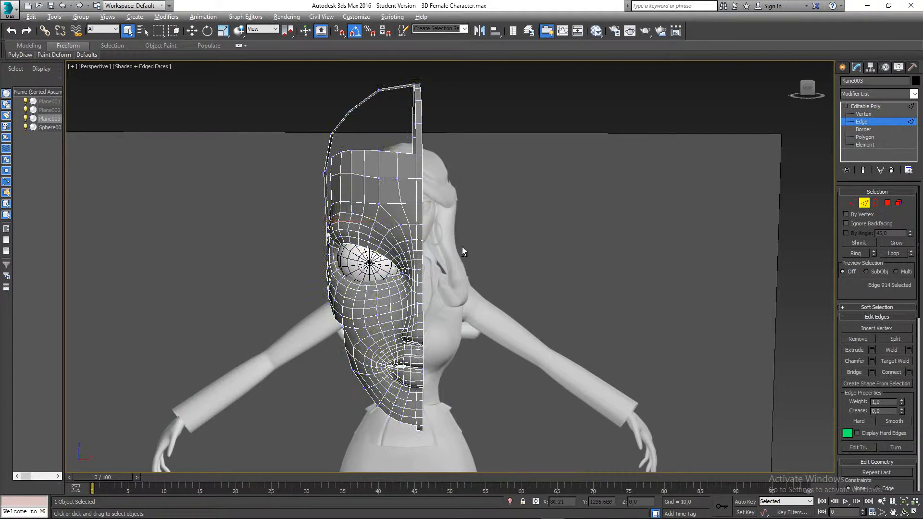
{"action": "middle_click_drag", "start_coordinate": [463, 247], "coordinate": [429, 248], "text": "alt"}
{"action": "middle_click_drag", "start_coordinate": [336, 173], "coordinate": [354, 184], "text": "alt"}
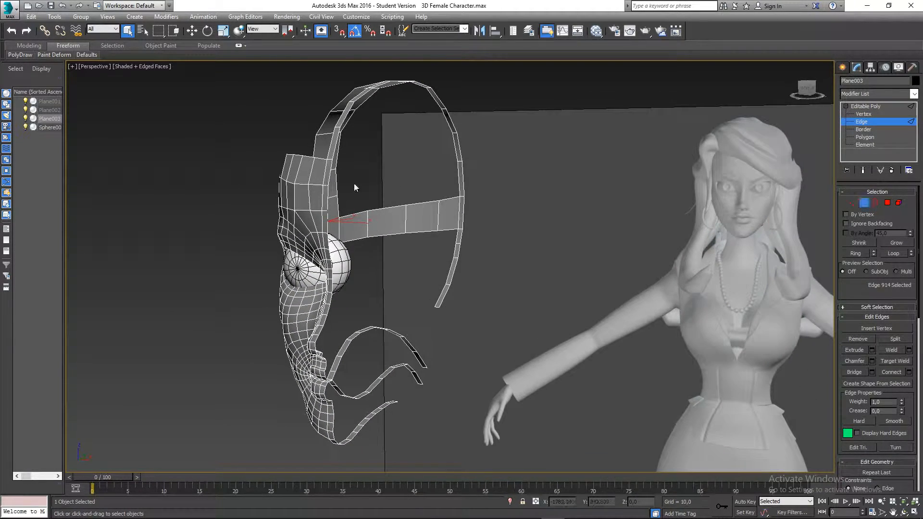
{"action": "double_click", "coordinate": [445, 299]}
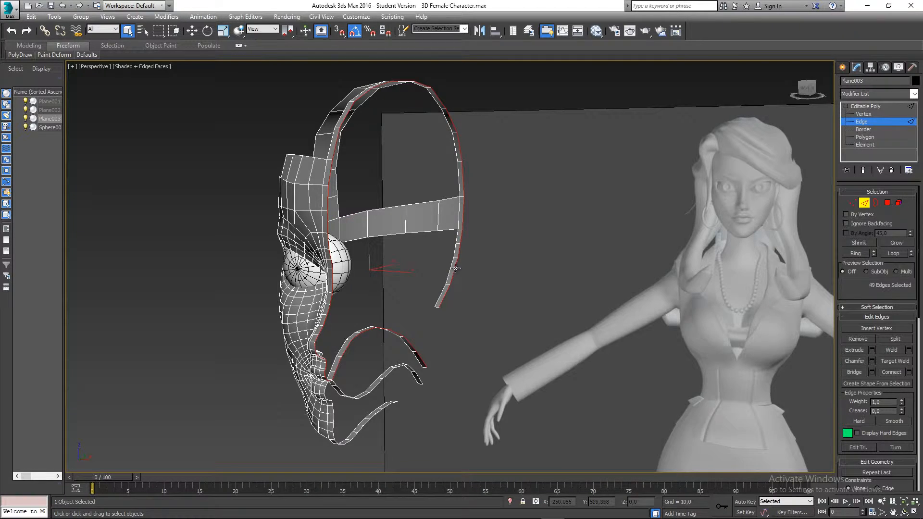
Step: Add the open centre edge loop below the mouth and under the chin to the edge selection
{"action": "middle_click_drag", "start_coordinate": [456, 268], "coordinate": [462, 265], "text": "alt"}
{"action": "middle_click_drag", "start_coordinate": [401, 302], "coordinate": [399, 217]}
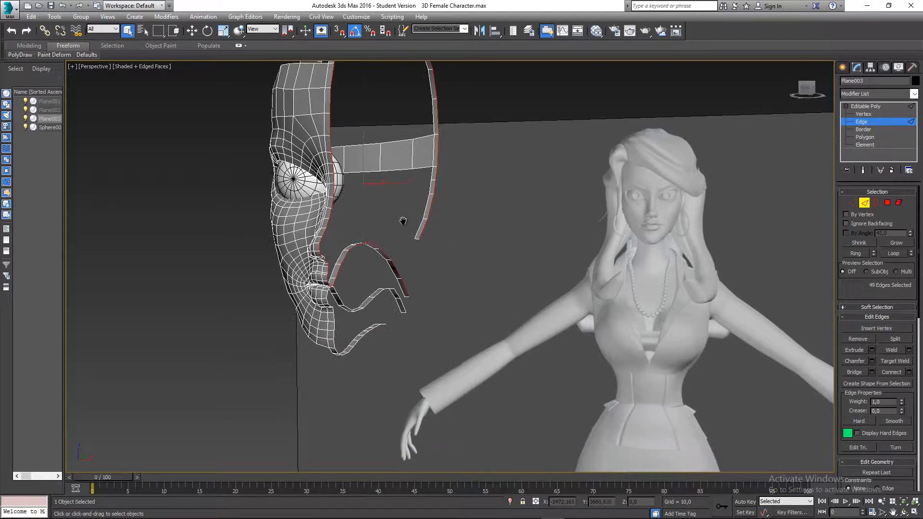
{"action": "scroll", "coordinate": [351, 285], "scroll_direction": "up", "scroll_amount": 1}
{"action": "scroll", "coordinate": [409, 317], "scroll_direction": "down", "scroll_amount": 1}
{"action": "scroll", "coordinate": [409, 316], "scroll_direction": "up", "scroll_amount": 4}
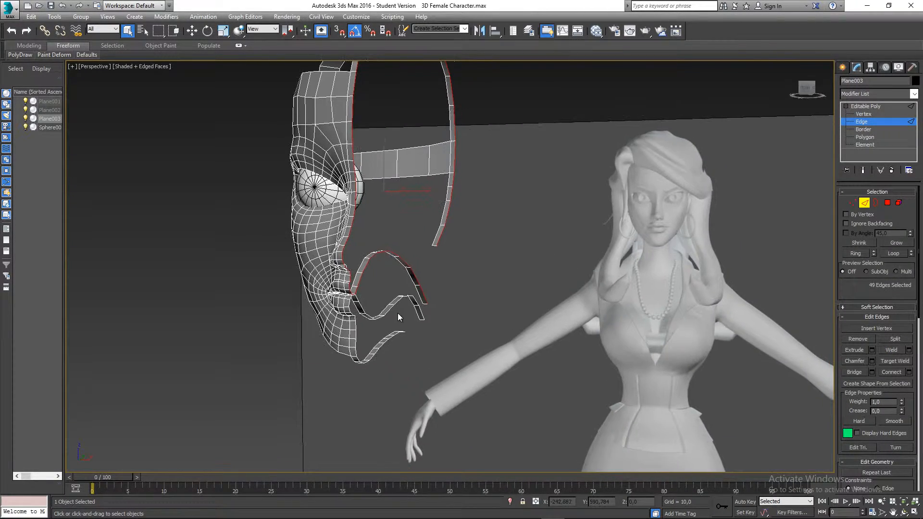
{"action": "double_click", "coordinate": [382, 306], "text": "ctrl"}
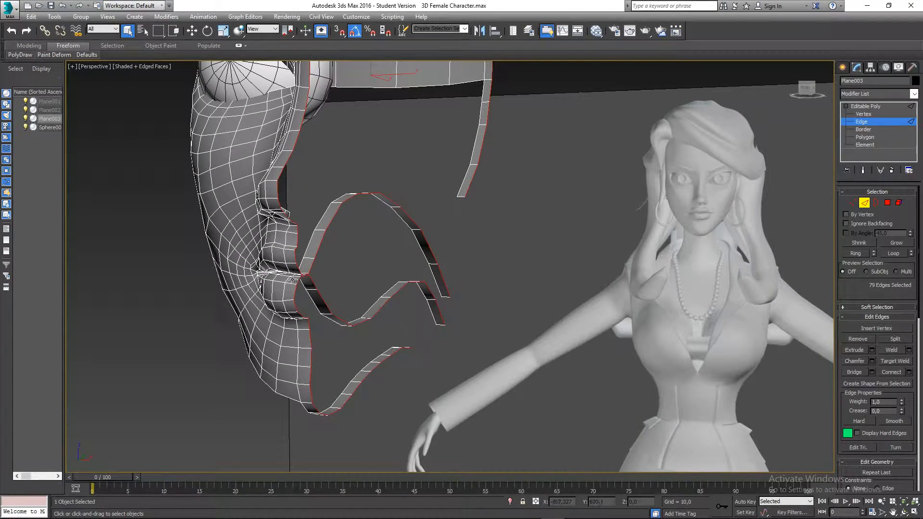
{"action": "middle_click_drag", "start_coordinate": [389, 324], "coordinate": [317, 293], "text": "alt"}
{"action": "scroll", "coordinate": [316, 293], "scroll_direction": "down", "scroll_amount": 12}
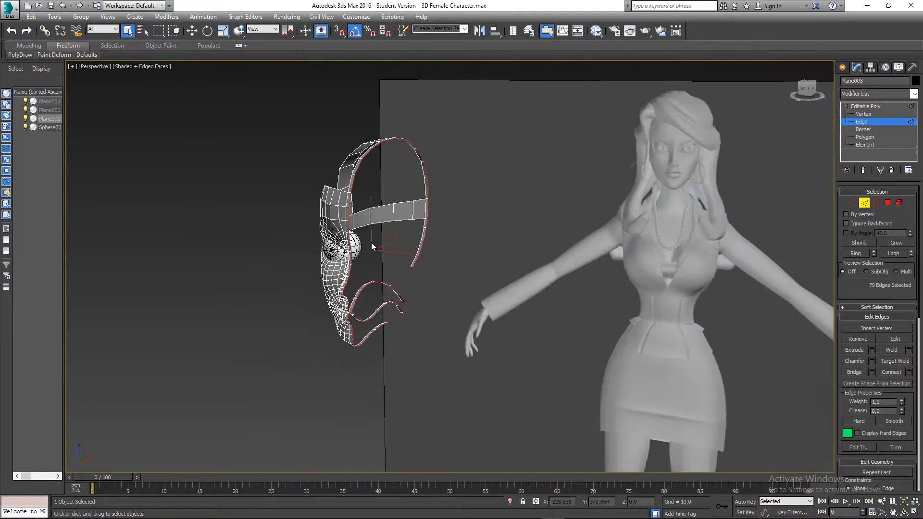
{"action": "scroll", "coordinate": [382, 240], "scroll_direction": "up", "scroll_amount": 3}
{"action": "scroll", "coordinate": [381, 240], "scroll_direction": "up", "scroll_amount": 2}
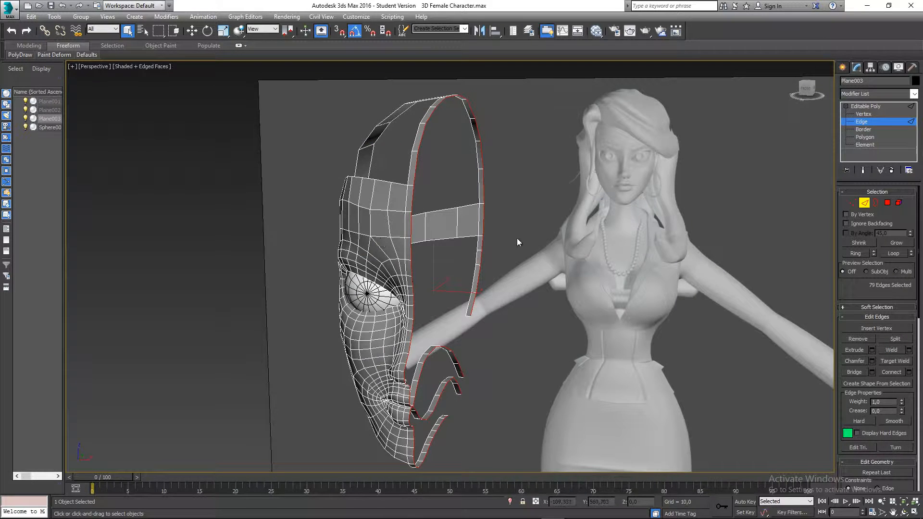
Step: Mirror the half head across the X axis with a Symmetry modifier, using the Flip option
{"action": "left_click", "coordinate": [847, 107]}
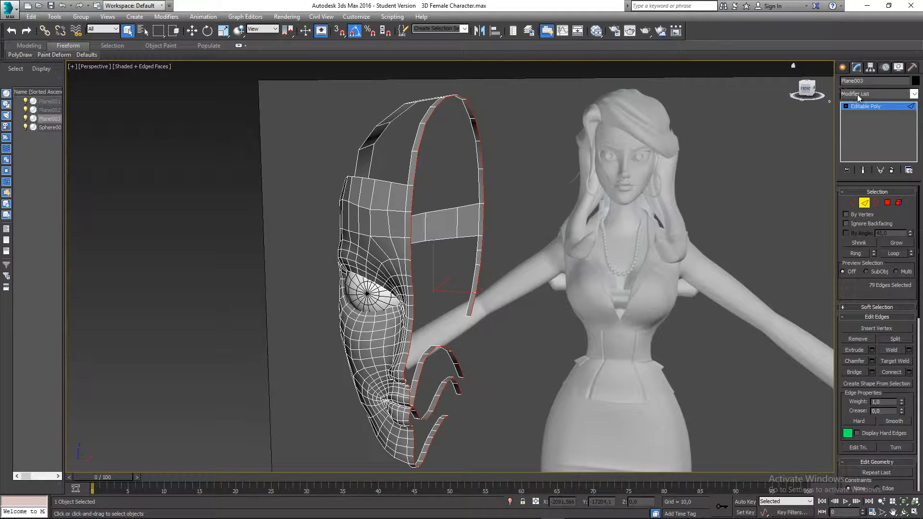
{"action": "left_click", "coordinate": [865, 95]}
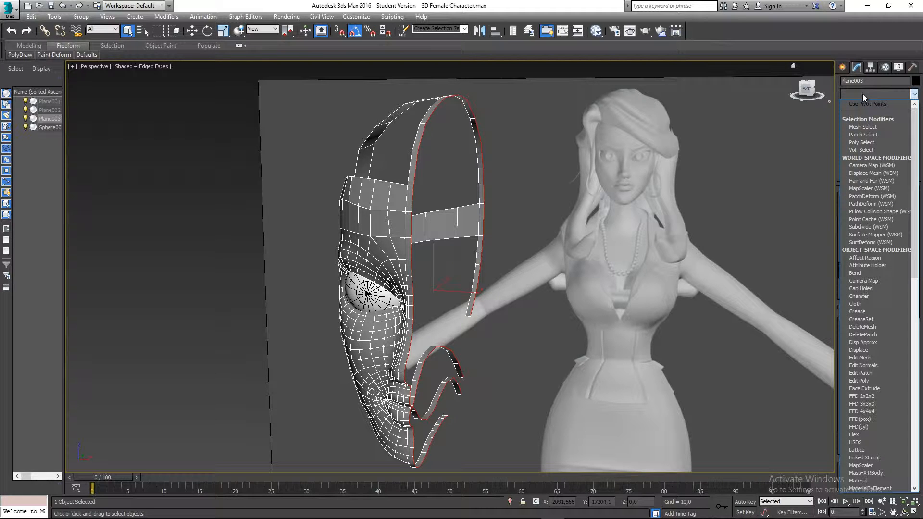
{"action": "type", "text": "sym"}
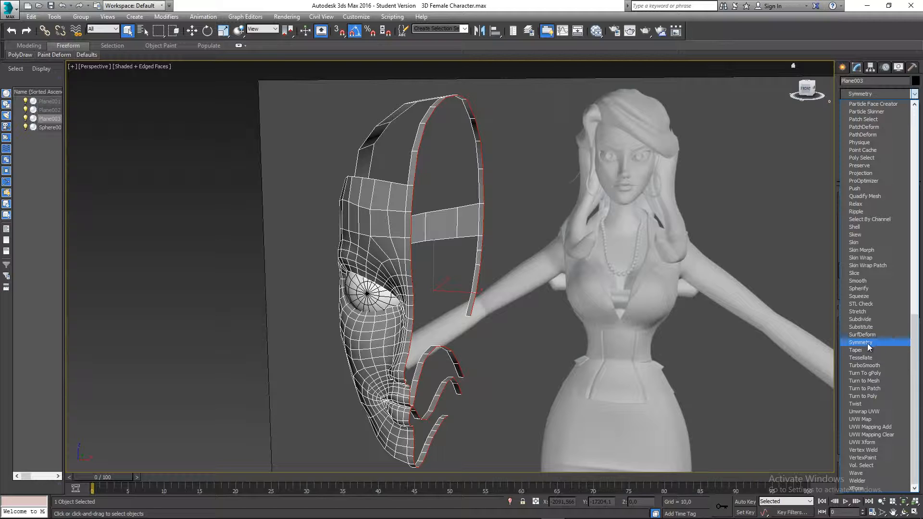
{"action": "left_click", "coordinate": [870, 342]}
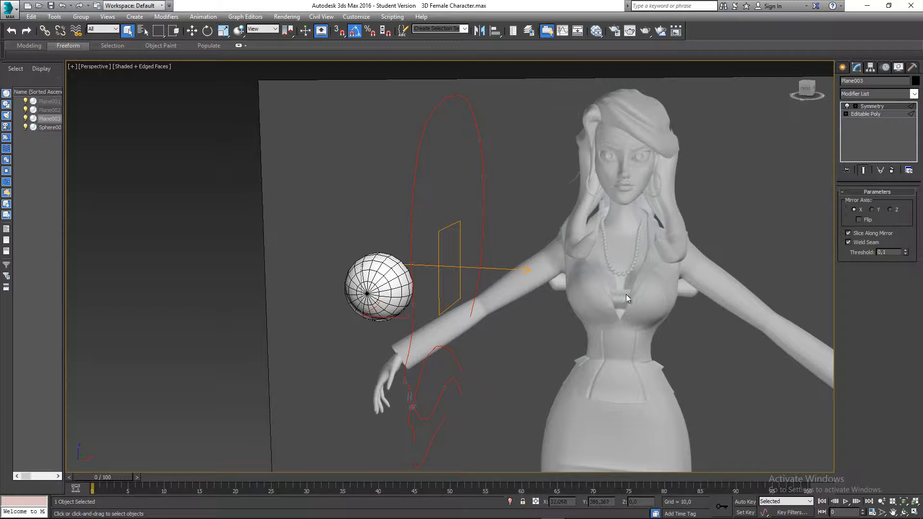
{"action": "mouse_move", "coordinate": [545, 288]}
{"action": "middle_mouse_down"}
{"action": "mouse_move", "coordinate": [542, 280]}
{"action": "mouse_move", "coordinate": [576, 270]}
{"action": "mouse_move", "coordinate": [480, 274]}
{"action": "mouse_move", "coordinate": [532, 270]}
{"action": "mouse_move", "coordinate": [536, 282]}
{"action": "middle_mouse_up"}
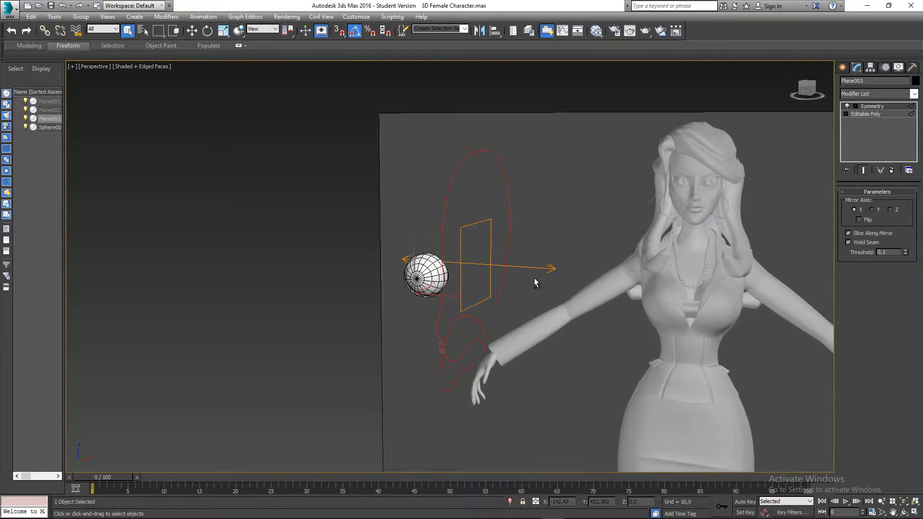
{"action": "left_click", "coordinate": [859, 220]}
{"action": "left_click", "coordinate": [551, 307]}
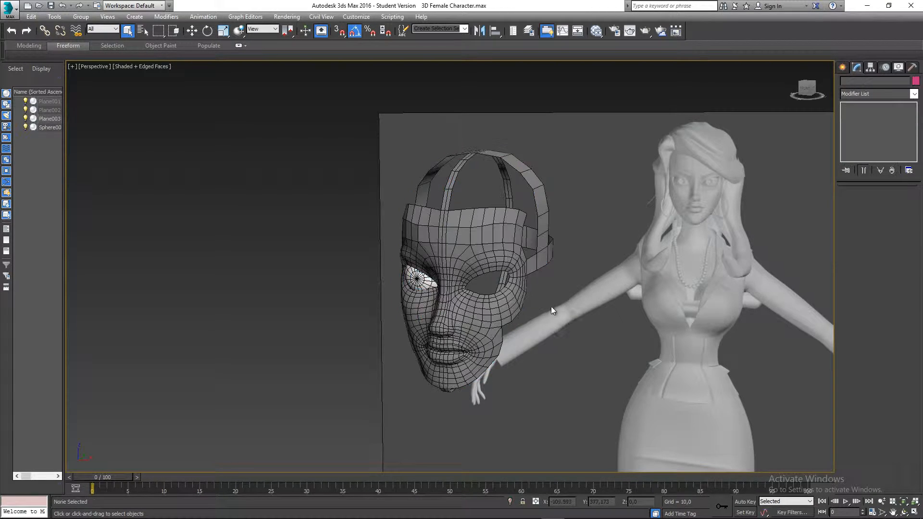
{"action": "middle_click_drag", "start_coordinate": [551, 307], "coordinate": [483, 283], "text": "alt"}
{"action": "scroll", "coordinate": [484, 277], "scroll_direction": "up", "scroll_amount": 3}
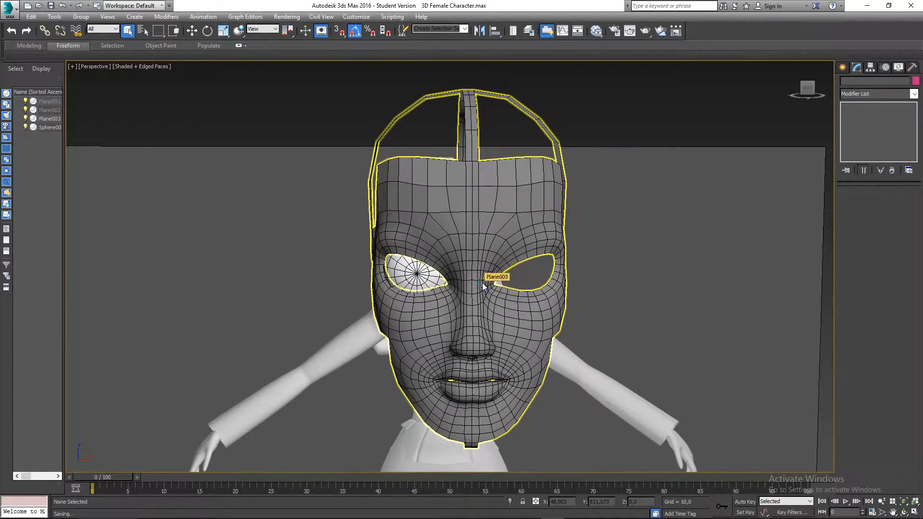
{"action": "left_click", "coordinate": [464, 197]}
{"action": "middle_click_drag", "start_coordinate": [476, 218], "coordinate": [513, 284], "text": "alt"}
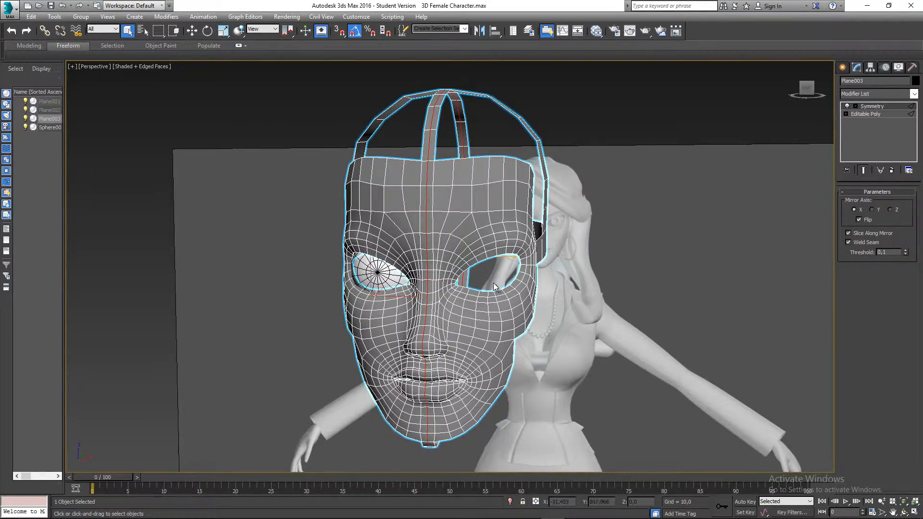
Step: Select the eyeball sphere in the Front view, framed closely around the eyes
{"action": "key", "text": "f"}
{"action": "scroll", "coordinate": [445, 149], "scroll_direction": "up", "scroll_amount": 6}
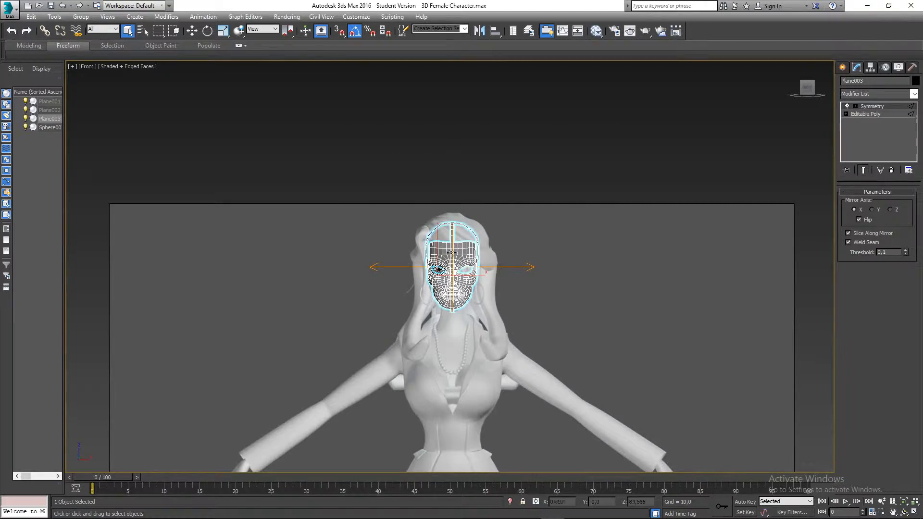
{"action": "scroll", "coordinate": [446, 246], "scroll_direction": "up", "scroll_amount": 10}
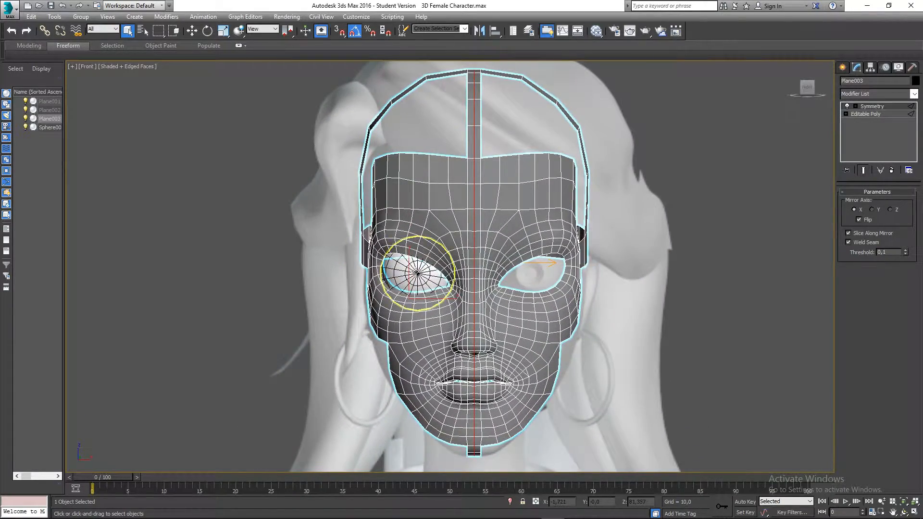
{"action": "left_click", "coordinate": [417, 272]}
{"action": "scroll", "coordinate": [417, 272], "scroll_direction": "up", "scroll_amount": 3}
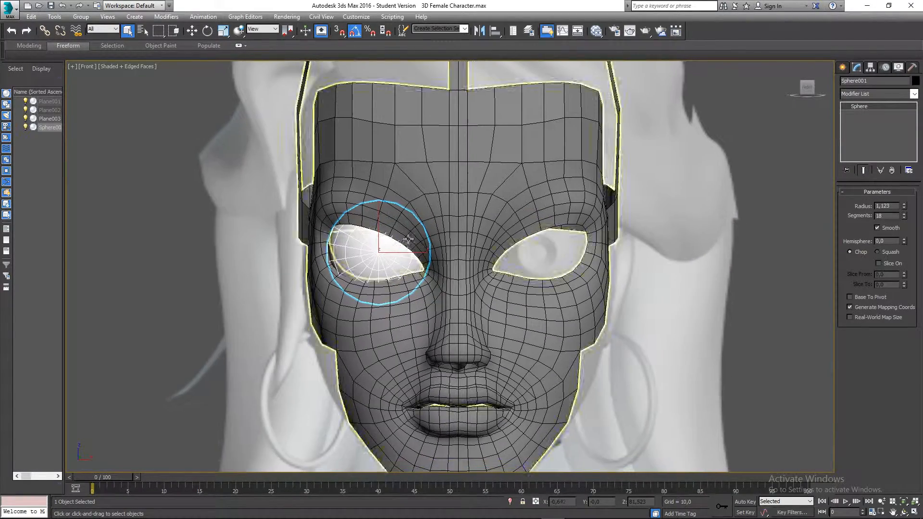
{"action": "scroll", "coordinate": [408, 239], "scroll_direction": "up", "scroll_amount": 3}
{"action": "middle_click_drag", "start_coordinate": [408, 239], "coordinate": [346, 244]}
{"action": "scroll", "coordinate": [370, 258], "scroll_direction": "up", "scroll_amount": 1}
Step: In wireframe display, clone the eyeball sphere along the X axis as one instance into the opposite eye socket
{"action": "key", "text": "w"}
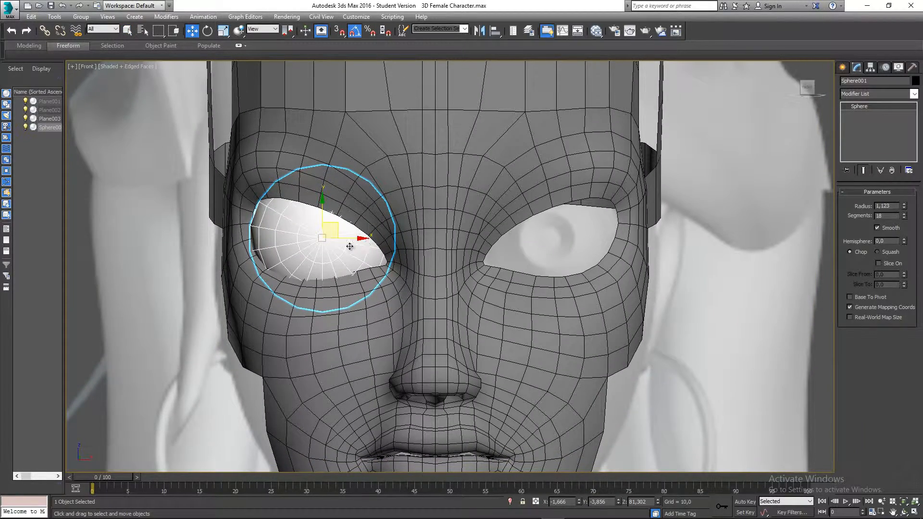
{"action": "scroll", "coordinate": [322, 249], "scroll_direction": "up", "scroll_amount": 3}
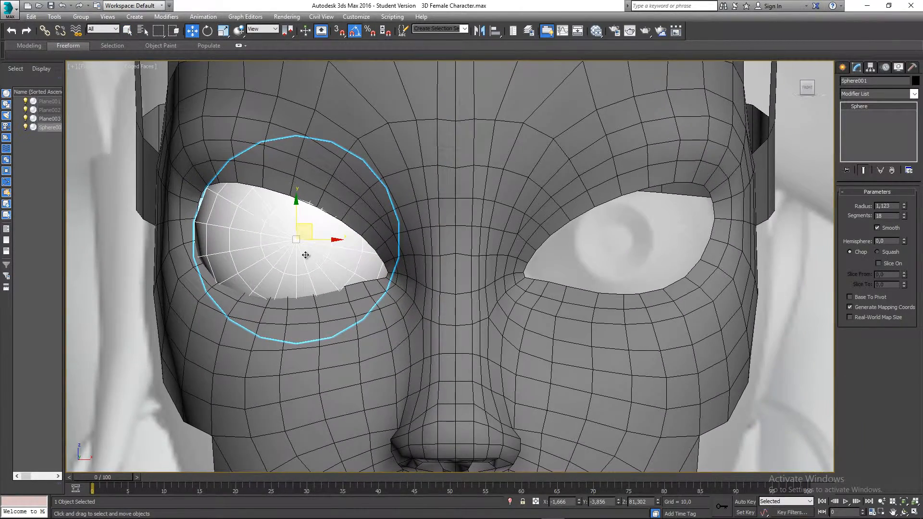
{"action": "key", "text": "F3"}
{"action": "middle_click_drag", "start_coordinate": [358, 255], "coordinate": [340, 254]}
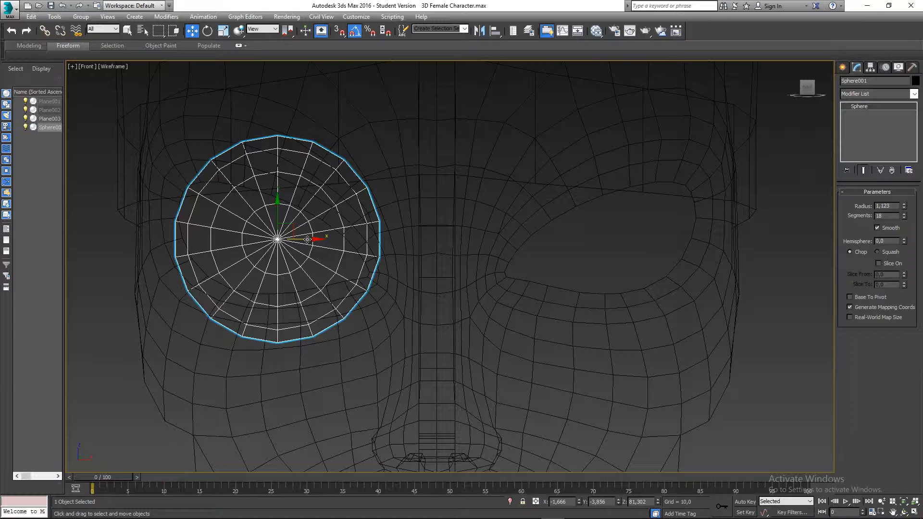
{"action": "left_click_drag", "start_coordinate": [304, 240], "coordinate": [624, 261], "text": "shift"}
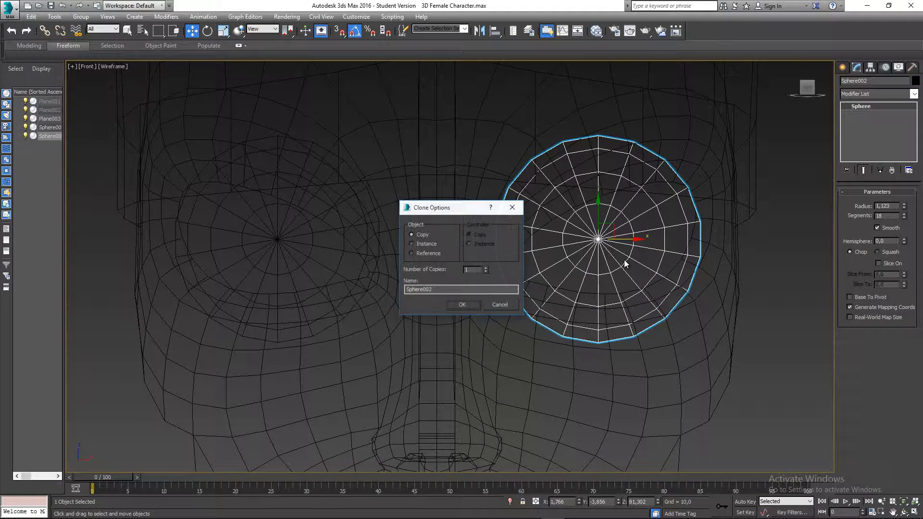
{"action": "left_click", "coordinate": [423, 244]}
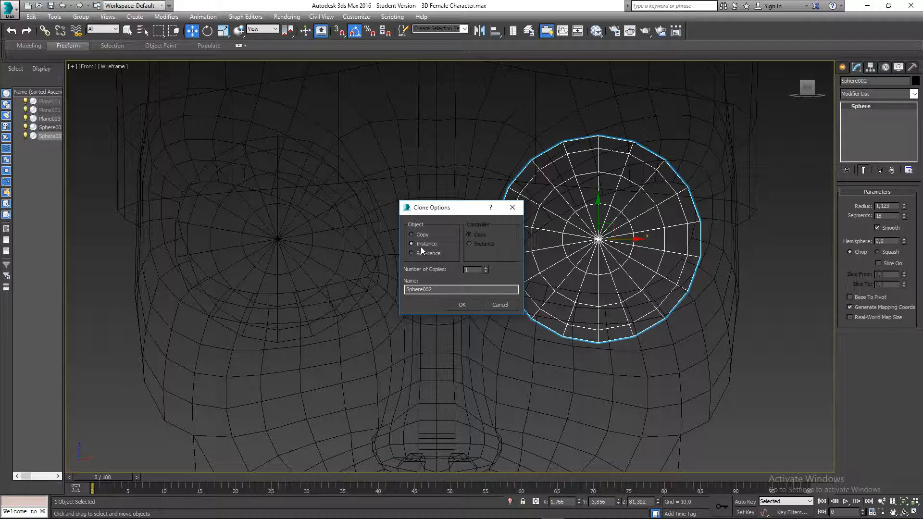
{"action": "left_click", "coordinate": [493, 305]}
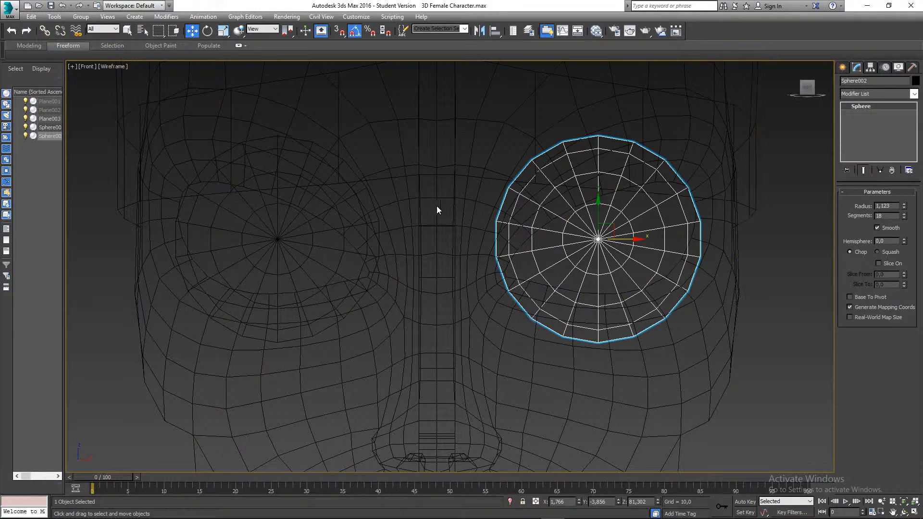
Step: Compare both eyeballs, then nudge the copied one about 0.016 along the X axis toward the nose
{"action": "left_click", "coordinate": [366, 191], "text": "ctrl"}
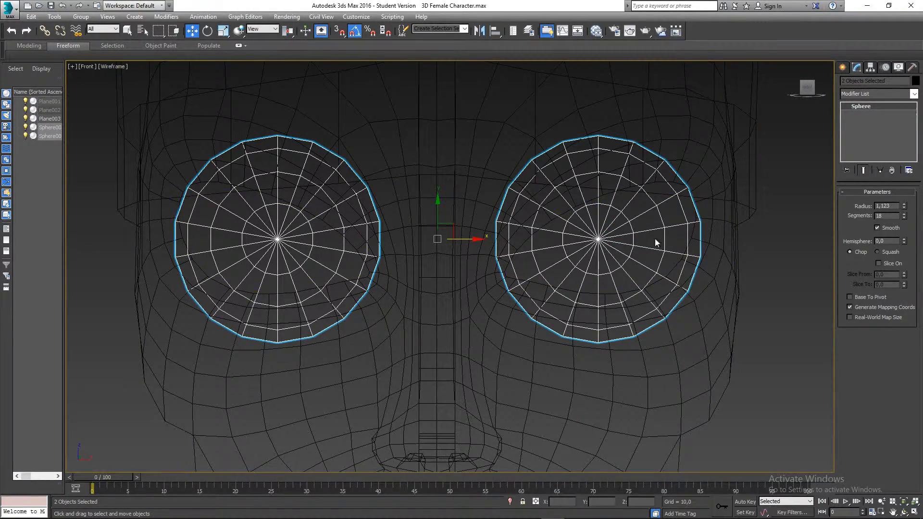
{"action": "left_click", "coordinate": [764, 232]}
{"action": "left_click", "coordinate": [595, 230]}
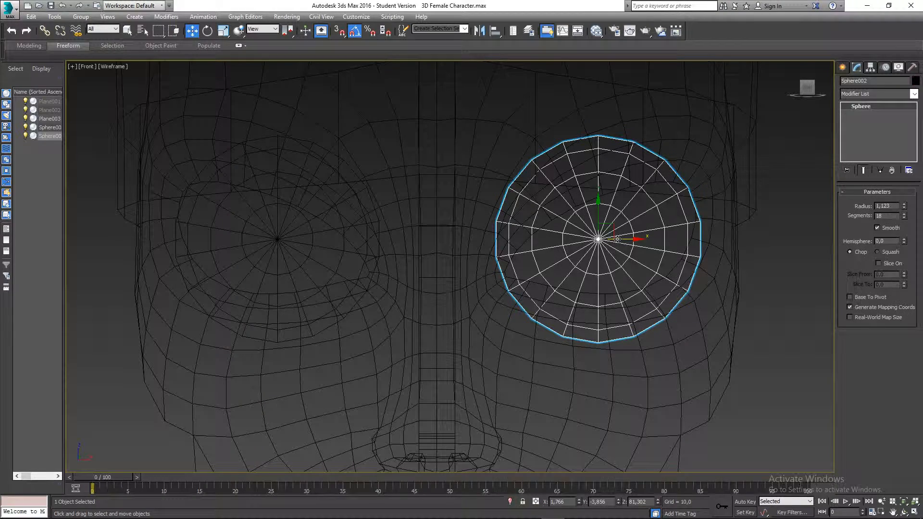
{"action": "left_click_drag", "start_coordinate": [617, 238], "coordinate": [616, 238]}
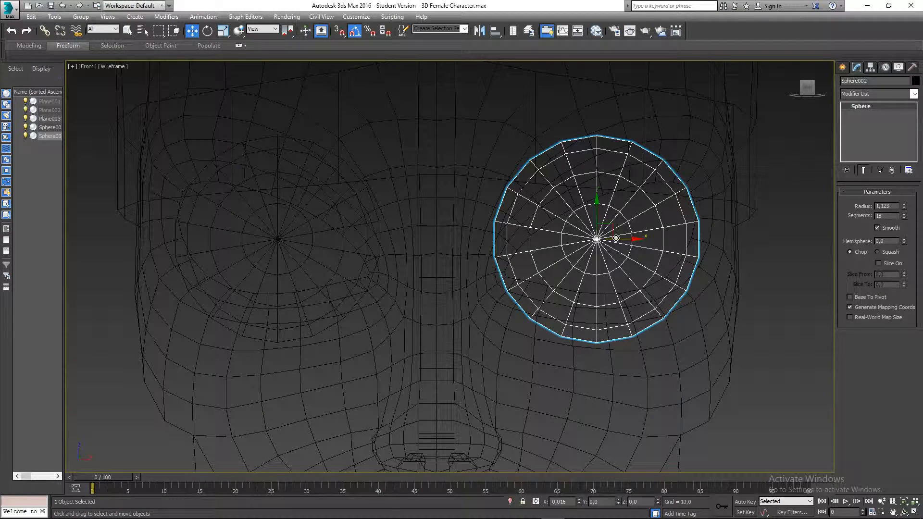
{"action": "left_click", "coordinate": [764, 261]}
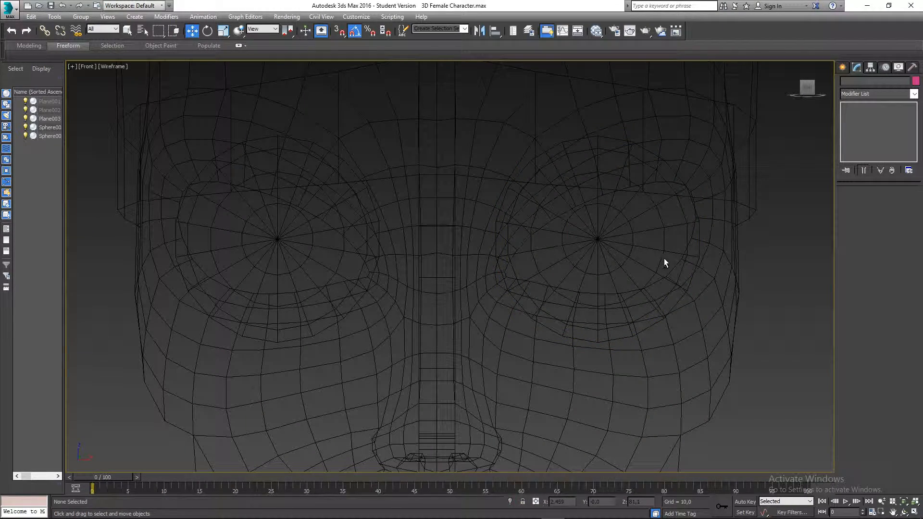
Step: Switch from the wireframe Front view to a shaded Perspective view showing the head and the reference planes
{"action": "scroll", "coordinate": [504, 250], "scroll_direction": "down", "scroll_amount": 5}
{"action": "key", "text": "F3"}
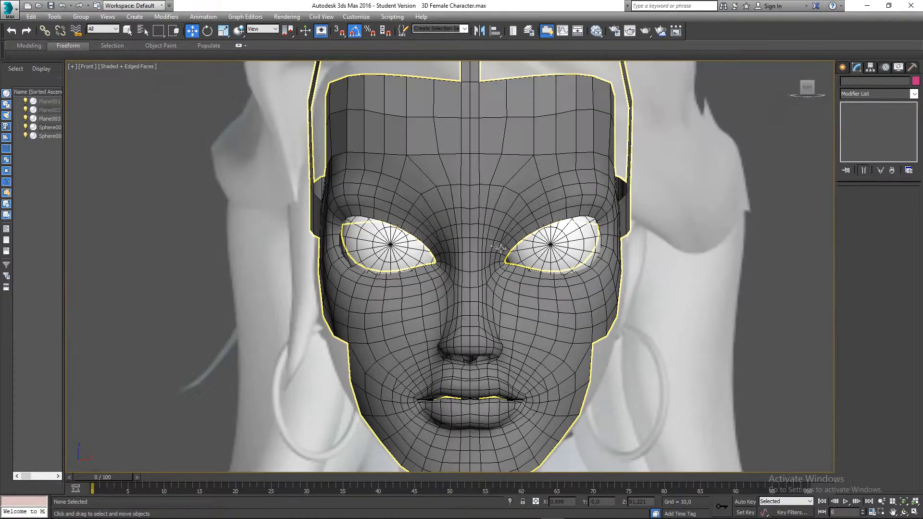
{"action": "middle_click_drag", "start_coordinate": [500, 248], "coordinate": [580, 254], "text": "alt"}
{"action": "scroll", "coordinate": [498, 256], "scroll_direction": "down", "scroll_amount": 6}
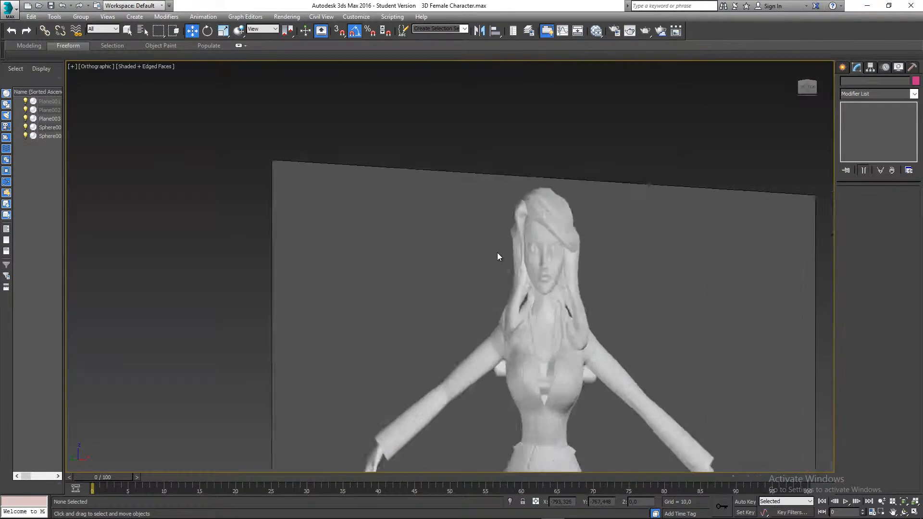
{"action": "scroll", "coordinate": [481, 256], "scroll_direction": "down", "scroll_amount": 3}
{"action": "key", "text": "p"}
{"action": "scroll", "coordinate": [464, 257], "scroll_direction": "down", "scroll_amount": 3}
{"action": "middle_click_drag", "start_coordinate": [679, 254], "coordinate": [635, 249]}
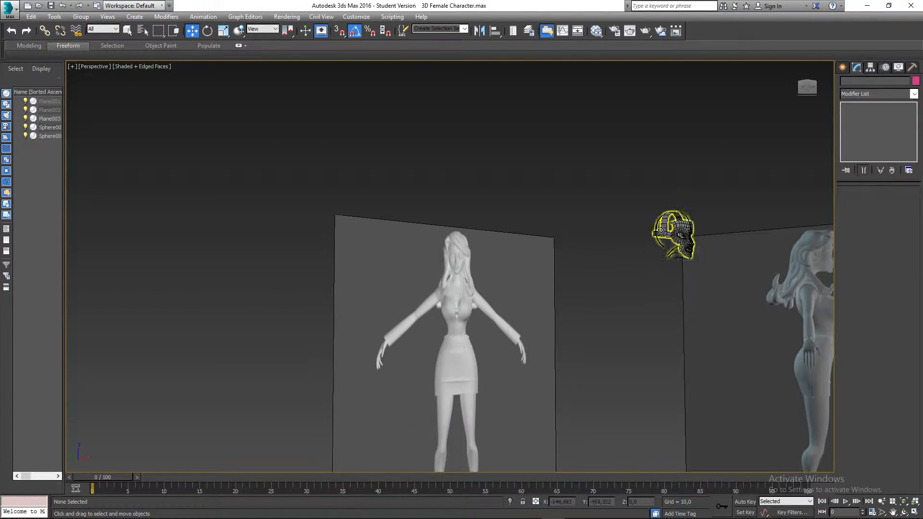
Step: Frame the mirrored head mesh, clear the selection and examine the face with both eyeballs from front and side
{"action": "left_click", "coordinate": [661, 230]}
{"action": "key", "text": "z"}
{"action": "middle_click_drag", "start_coordinate": [553, 234], "coordinate": [492, 237], "text": "alt"}
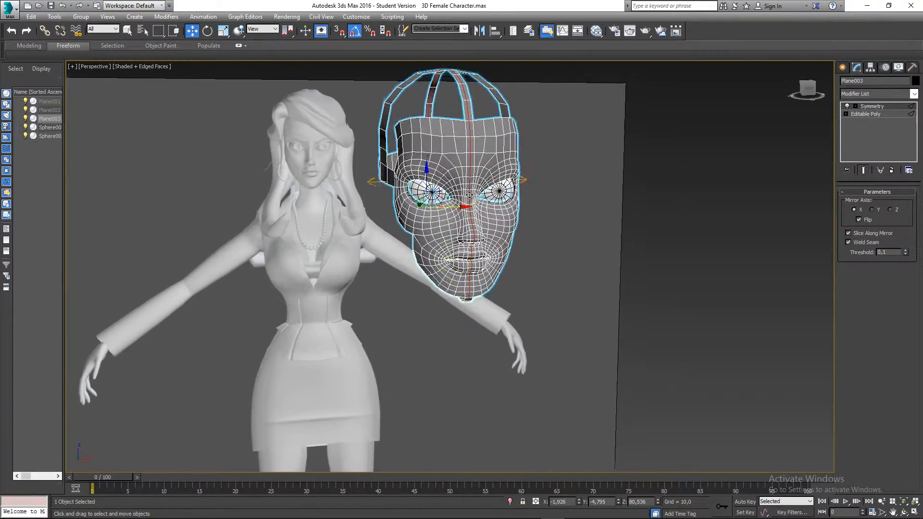
{"action": "middle_click_drag", "start_coordinate": [469, 195], "coordinate": [481, 259], "text": "alt"}
{"action": "left_click", "coordinate": [564, 276]}
{"action": "middle_click_drag", "start_coordinate": [564, 276], "coordinate": [611, 270], "text": "alt"}
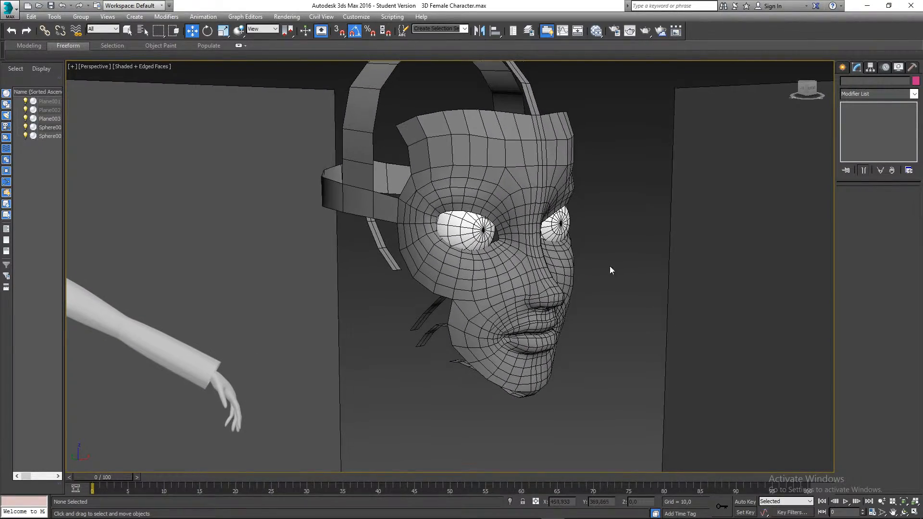
Step: Open the head mesh's Editable Poly level beneath Symmetry and turn on Show End Result
{"action": "left_click", "coordinate": [467, 194]}
{"action": "middle_click_drag", "start_coordinate": [486, 182], "coordinate": [423, 163]}
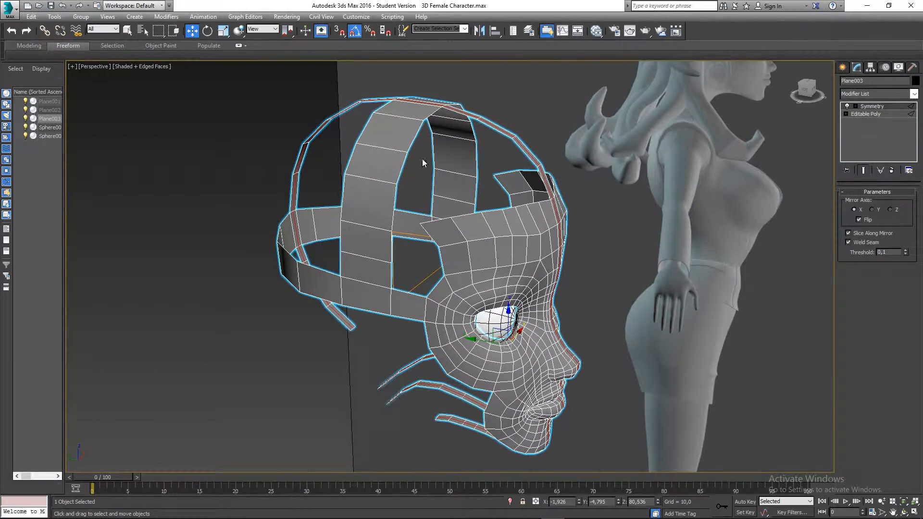
{"action": "mouse_move", "coordinate": [443, 206]}
{"action": "middle_mouse_down", "text": "alt"}
{"action": "mouse_move", "coordinate": [412, 186]}
{"action": "mouse_move", "coordinate": [432, 174]}
{"action": "mouse_move", "coordinate": [439, 219]}
{"action": "middle_mouse_up", "text": "alt"}
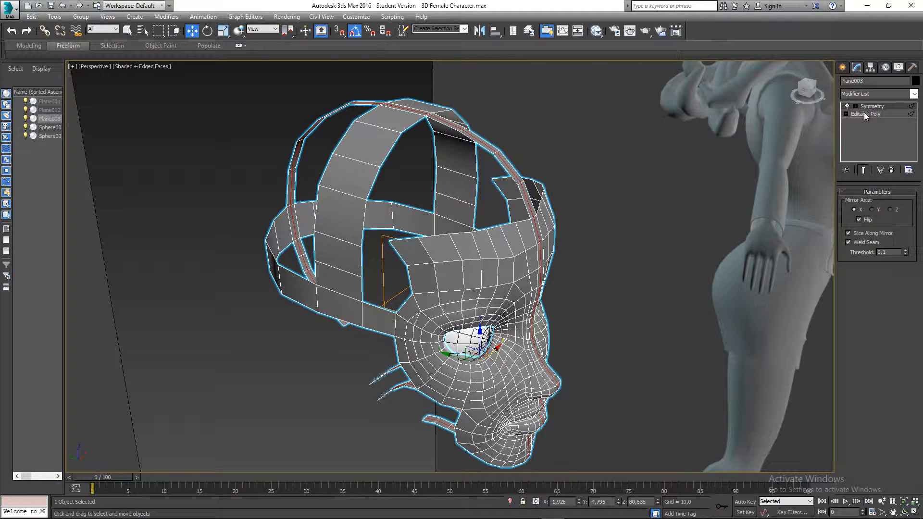
{"action": "left_click", "coordinate": [864, 114]}
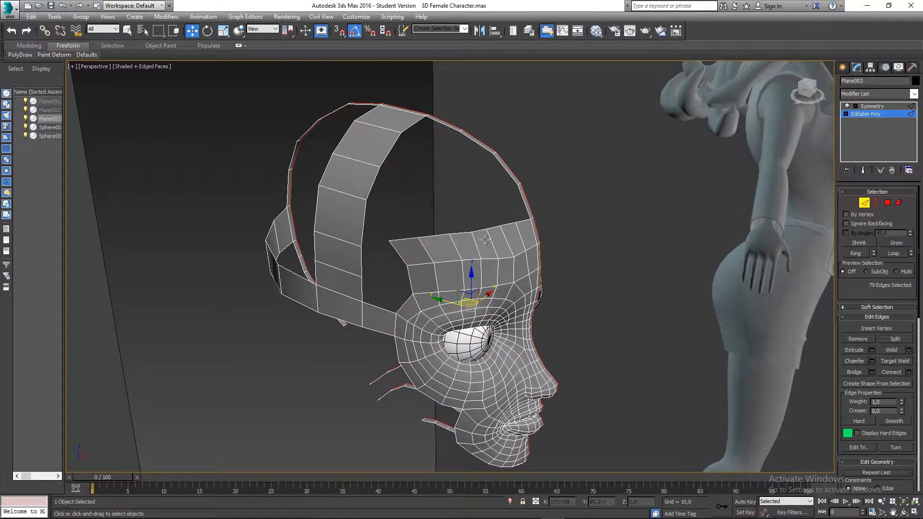
{"action": "mouse_move", "coordinate": [480, 226]}
{"action": "middle_mouse_down", "text": "alt"}
{"action": "mouse_move", "coordinate": [417, 226]}
{"action": "mouse_move", "coordinate": [496, 204]}
{"action": "mouse_move", "coordinate": [449, 192]}
{"action": "mouse_move", "coordinate": [485, 201]}
{"action": "mouse_move", "coordinate": [483, 214]}
{"action": "middle_mouse_up", "text": "alt"}
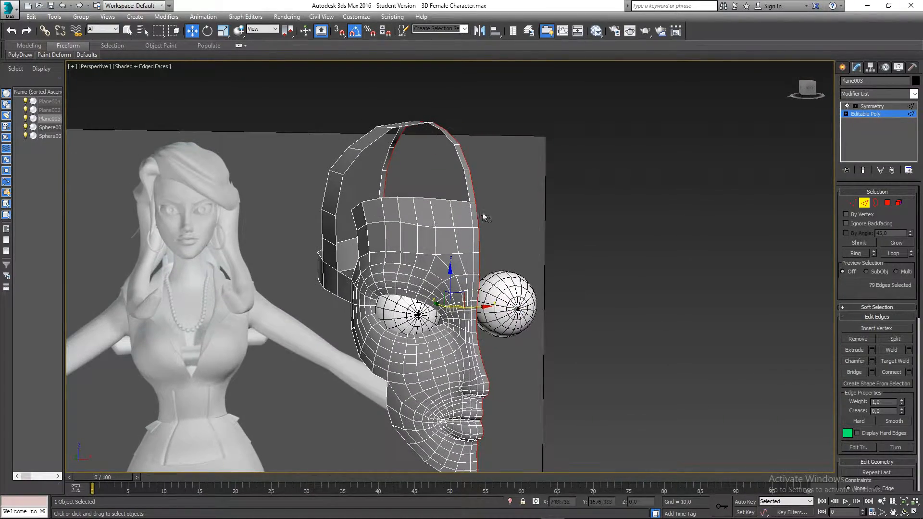
{"action": "left_click", "coordinate": [864, 170]}
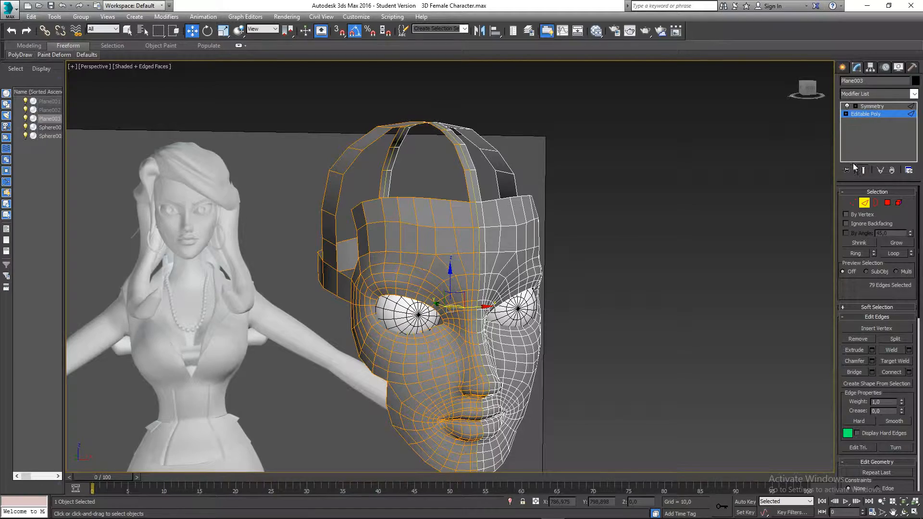
Step: Examine the orange editing cage on the original half against the mirrored half from several angles
{"action": "middle_click_drag", "start_coordinate": [659, 203], "coordinate": [570, 266], "text": "alt"}
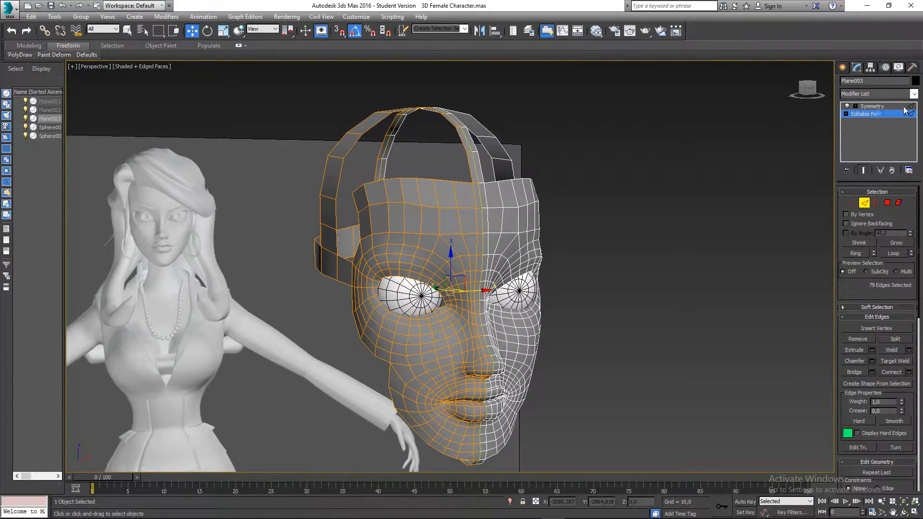
{"action": "mouse_move", "coordinate": [527, 239]}
{"action": "middle_mouse_down", "text": "alt"}
{"action": "mouse_move", "coordinate": [571, 218]}
{"action": "mouse_move", "coordinate": [491, 237]}
{"action": "mouse_move", "coordinate": [535, 239]}
{"action": "mouse_move", "coordinate": [522, 253]}
{"action": "mouse_move", "coordinate": [533, 230]}
{"action": "middle_mouse_up", "text": "alt"}
{"action": "scroll", "coordinate": [516, 264], "scroll_direction": "up", "scroll_amount": 3}
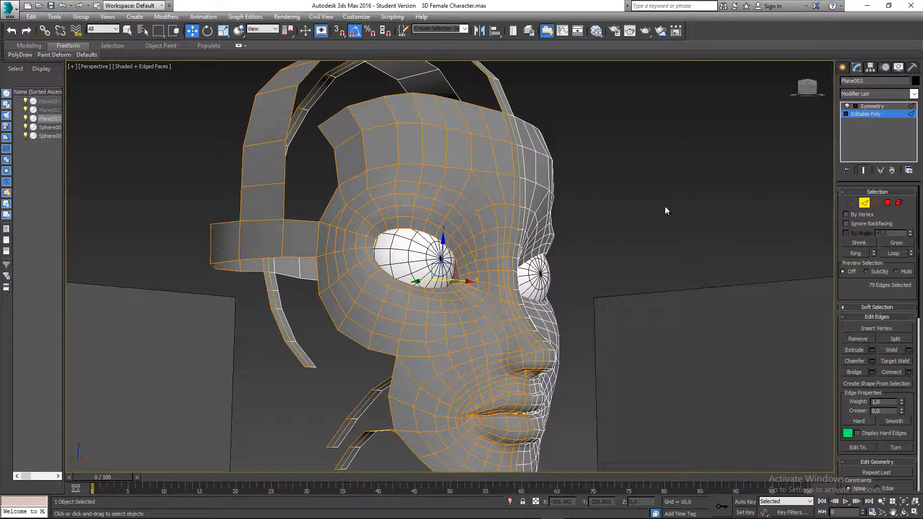
{"action": "middle_click_drag", "start_coordinate": [666, 211], "coordinate": [576, 199], "text": "alt"}
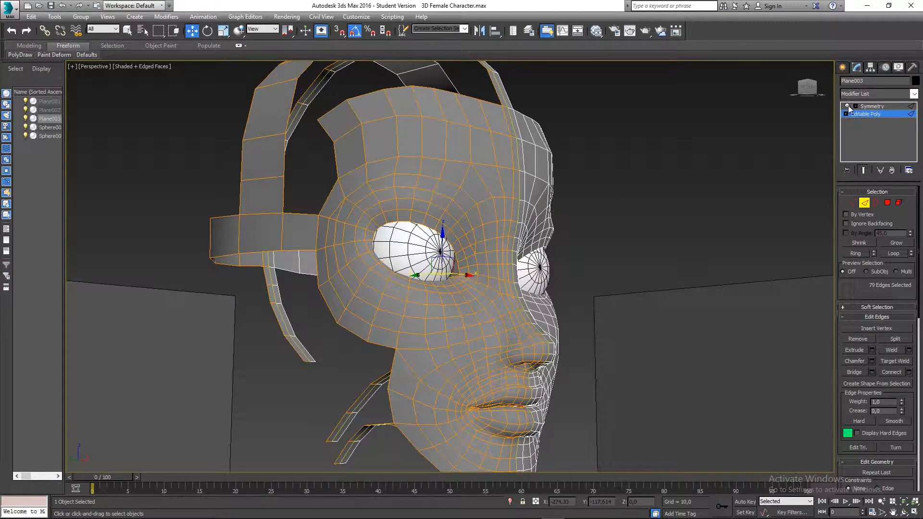
{"action": "middle_click_drag", "start_coordinate": [788, 175], "coordinate": [449, 236], "text": "alt"}
{"action": "middle_click_drag", "start_coordinate": [437, 176], "coordinate": [352, 139], "text": "alt"}
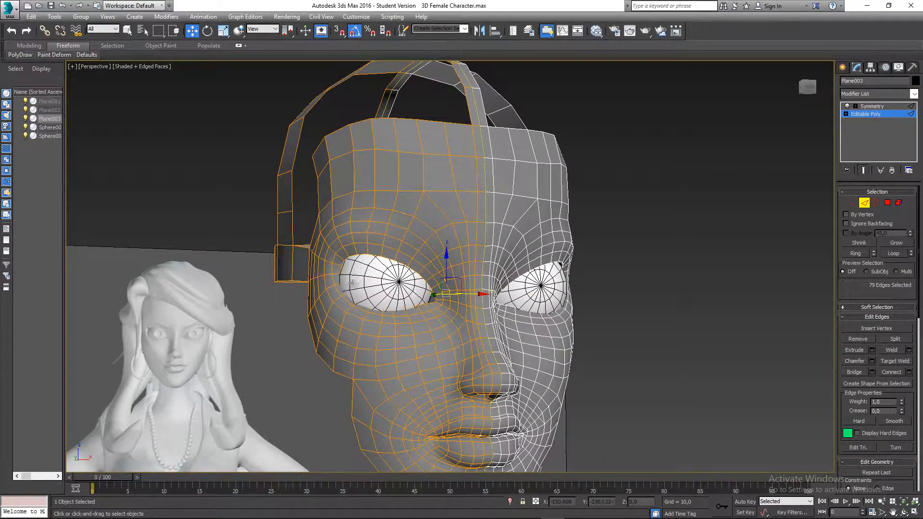
{"action": "middle_click_drag", "start_coordinate": [352, 283], "coordinate": [429, 310], "text": "alt"}
{"action": "scroll", "coordinate": [438, 337], "scroll_direction": "down", "scroll_amount": 4}
{"action": "scroll", "coordinate": [433, 307], "scroll_direction": "up", "scroll_amount": 3}
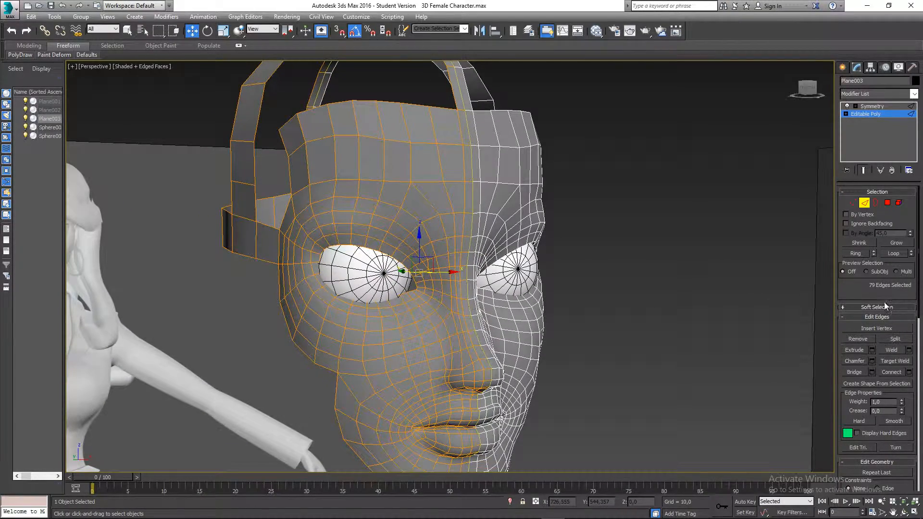
Step: Change the Show Cage colour of the Subdivision Surface settings from orange to blue, with Hue 172
{"action": "scroll", "coordinate": [886, 312], "scroll_direction": "down", "scroll_amount": 10}
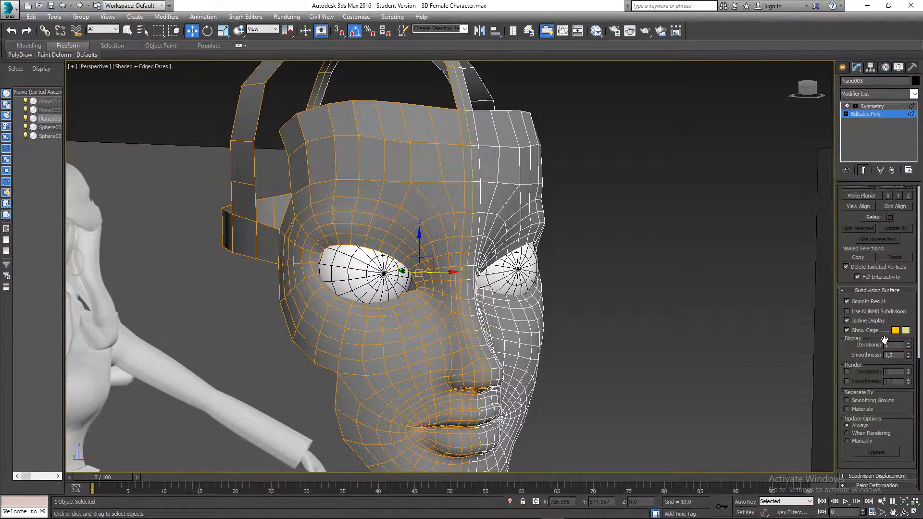
{"action": "left_click", "coordinate": [847, 330]}
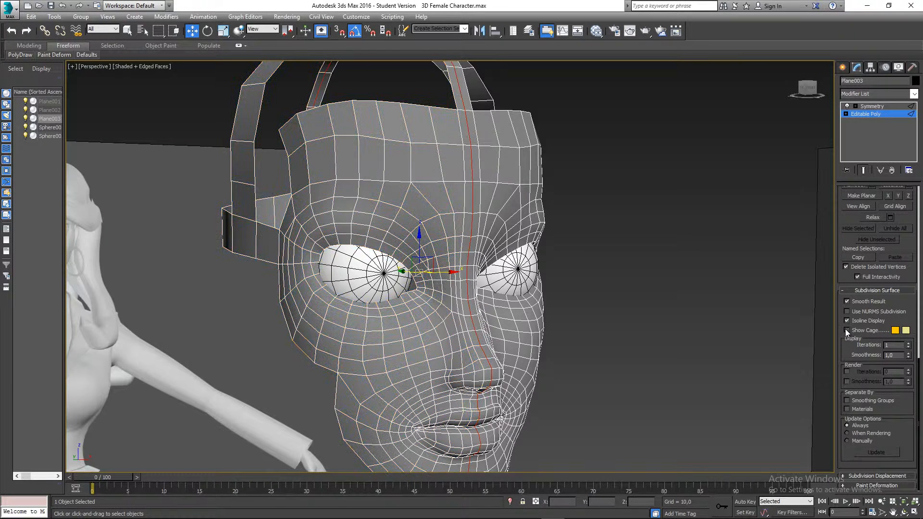
{"action": "left_click", "coordinate": [896, 331]}
{"action": "mouse_move", "coordinate": [241, 67]}
{"action": "left_mouse_down"}
{"action": "mouse_move", "coordinate": [228, 135]}
{"action": "mouse_move", "coordinate": [196, 137]}
{"action": "mouse_move", "coordinate": [223, 129]}
{"action": "mouse_move", "coordinate": [221, 85]}
{"action": "mouse_move", "coordinate": [246, 66]}
{"action": "left_mouse_up"}
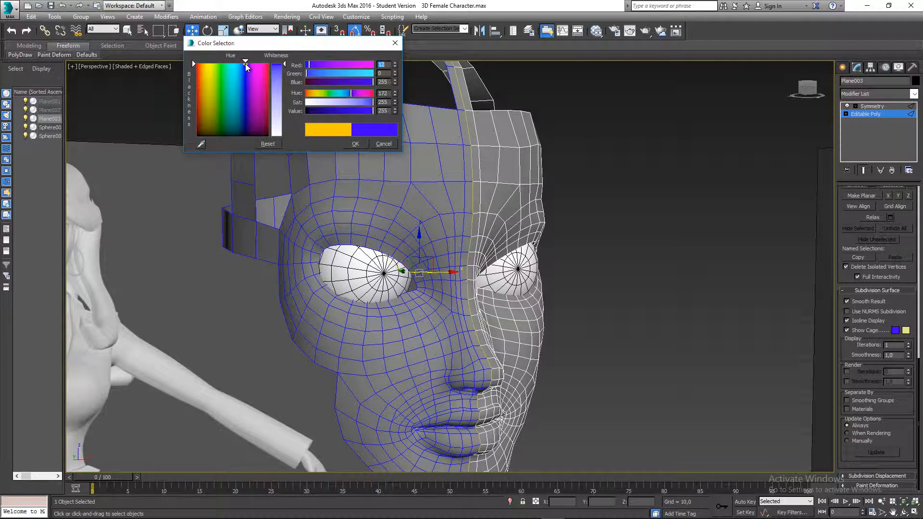
{"action": "left_click", "coordinate": [356, 145]}
{"action": "middle_click_drag", "start_coordinate": [371, 187], "coordinate": [469, 253], "text": "alt"}
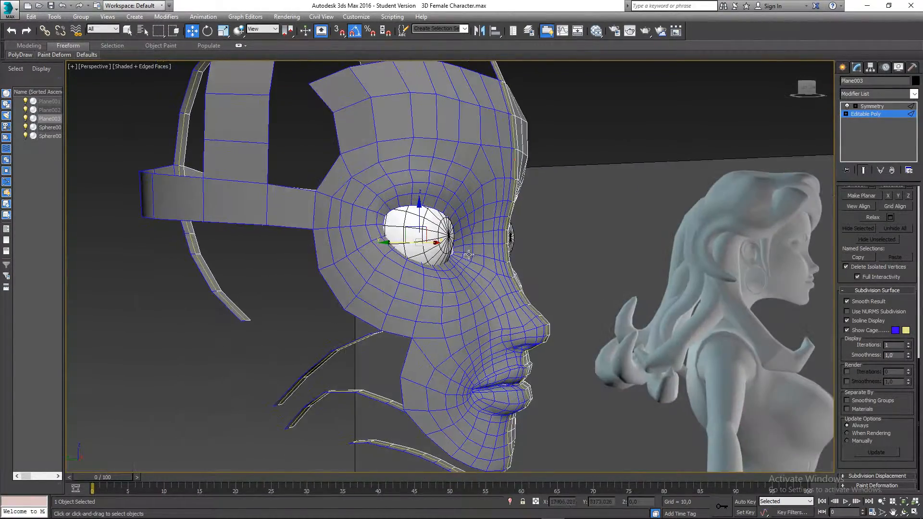
Step: Set the cage's selection colour to pure red, with Hue 0 and Sat 255
{"action": "mouse_move", "coordinate": [452, 315]}
{"action": "middle_mouse_down", "text": "alt"}
{"action": "mouse_move", "coordinate": [438, 299]}
{"action": "mouse_move", "coordinate": [450, 297]}
{"action": "middle_mouse_up", "text": "alt"}
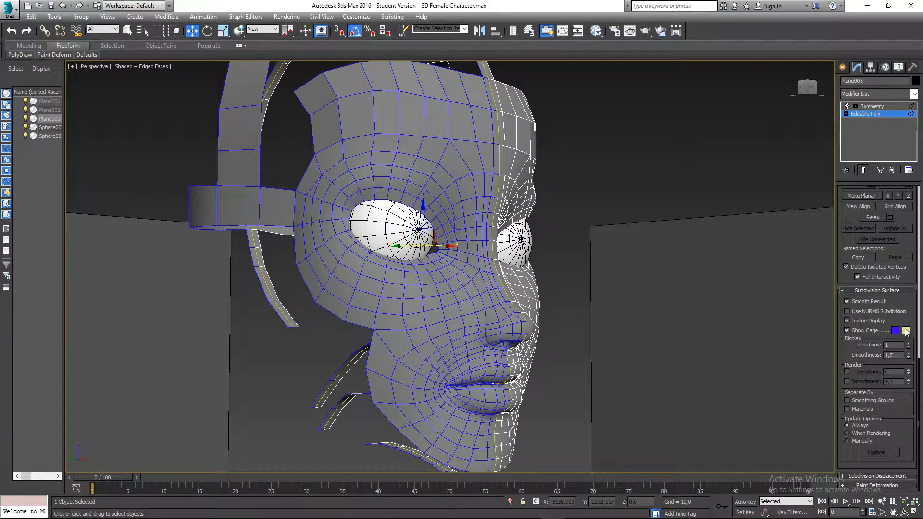
{"action": "middle_click_drag", "start_coordinate": [480, 305], "coordinate": [434, 288], "text": "alt"}
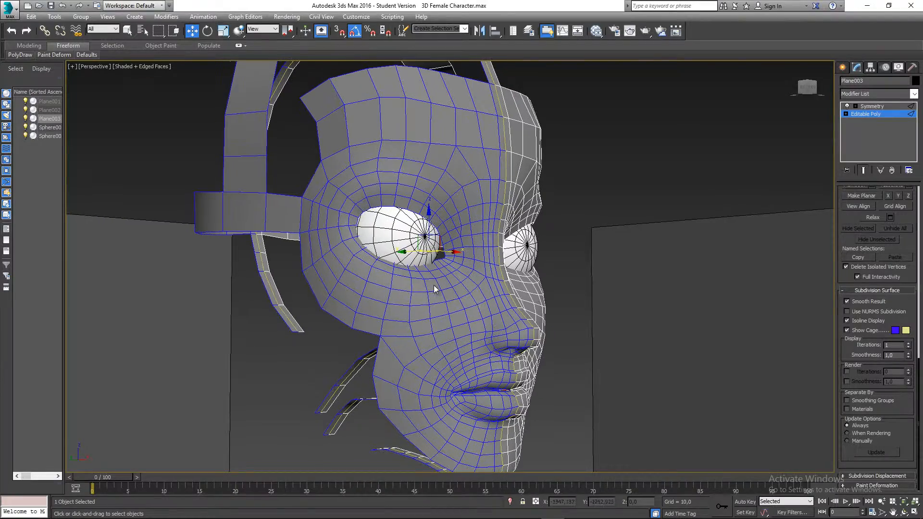
{"action": "scroll", "coordinate": [398, 284], "scroll_direction": "up", "scroll_amount": 3}
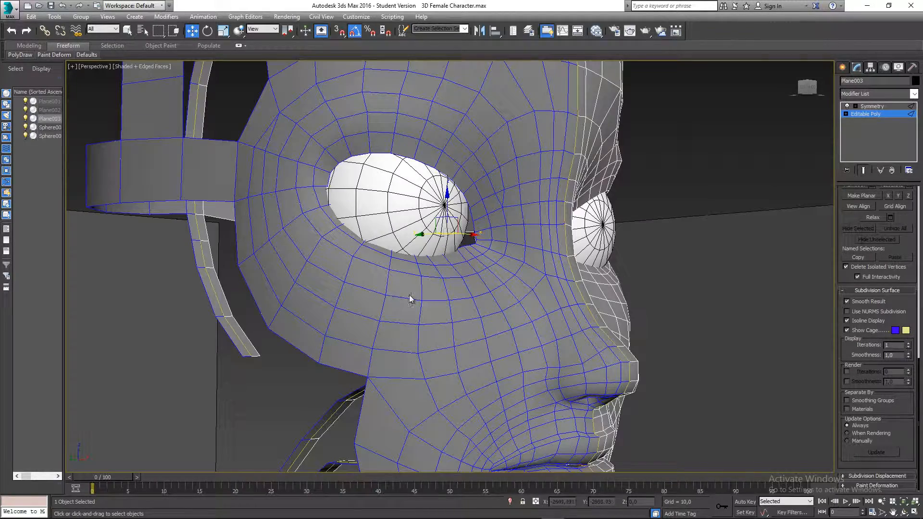
{"action": "middle_click_drag", "start_coordinate": [446, 309], "coordinate": [435, 287]}
{"action": "left_click", "coordinate": [906, 332]}
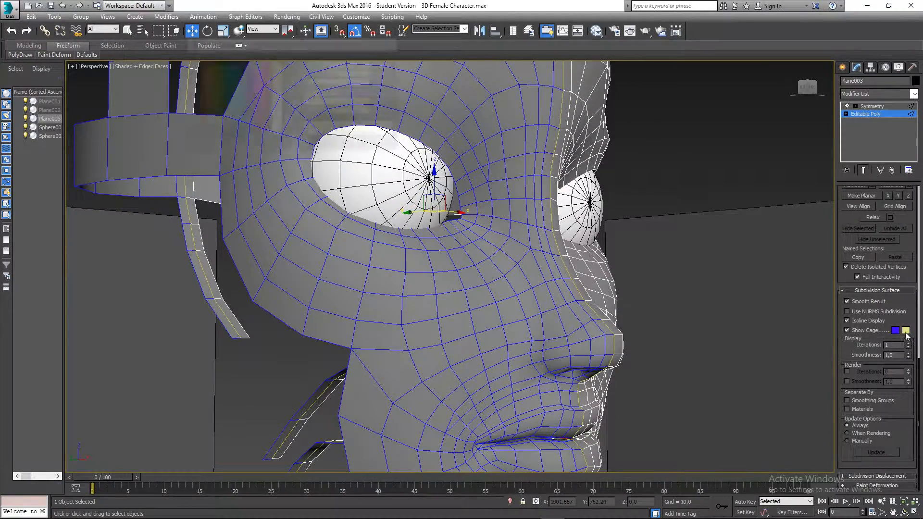
{"action": "left_click", "coordinate": [197, 62]}
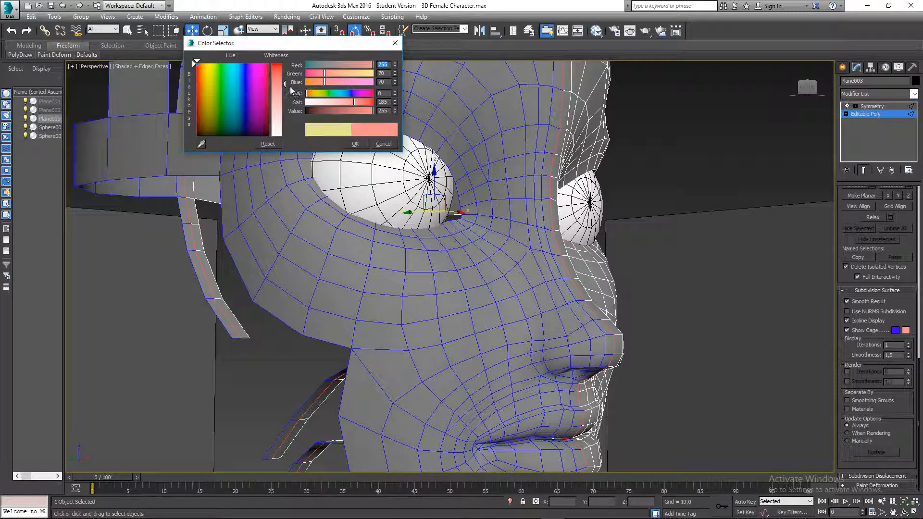
{"action": "left_click_drag", "start_coordinate": [276, 85], "coordinate": [275, 64]}
{"action": "left_click", "coordinate": [353, 145]}
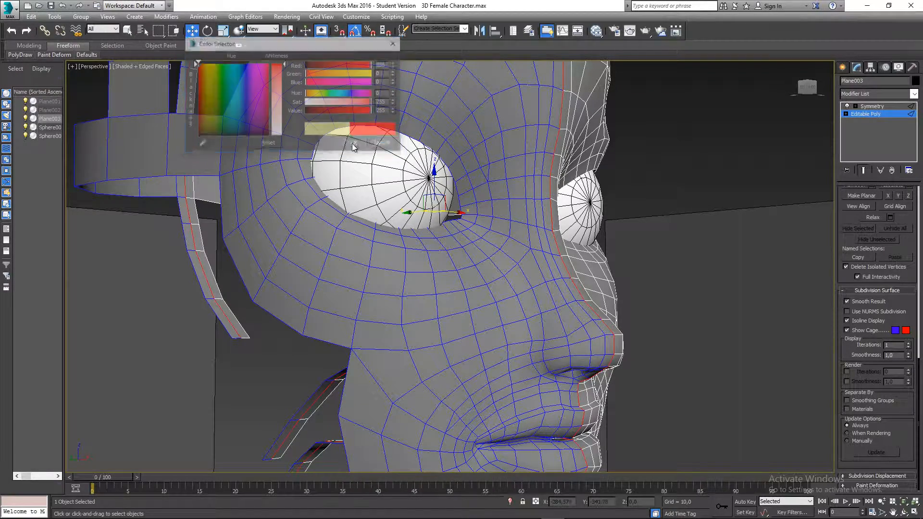
Step: Examine the recoloured cage and the selected centre edges around the face, jaw strips and skull bands
{"action": "scroll", "coordinate": [447, 221], "scroll_direction": "down", "scroll_amount": 5}
{"action": "scroll", "coordinate": [450, 229], "scroll_direction": "up", "scroll_amount": 2}
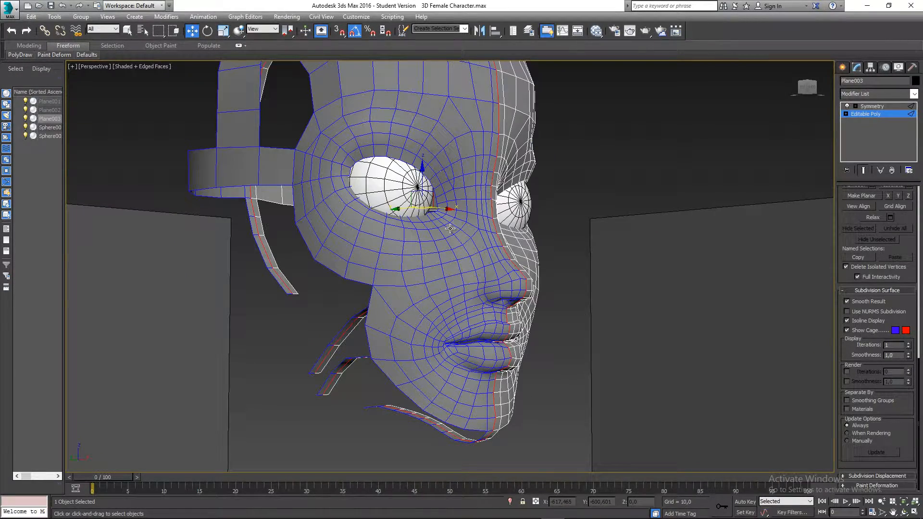
{"action": "middle_click_drag", "start_coordinate": [508, 221], "coordinate": [492, 204], "text": "alt"}
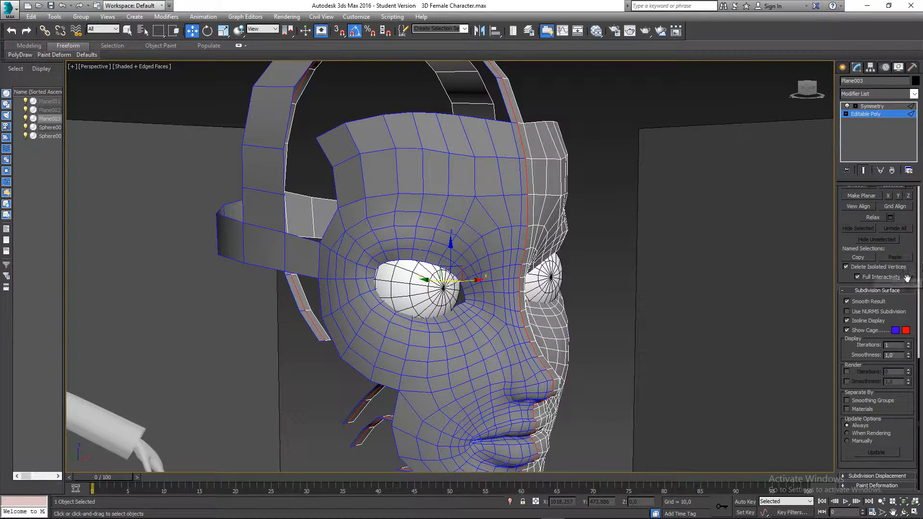
{"action": "scroll", "coordinate": [907, 245], "scroll_direction": "up", "scroll_amount": 10}
{"action": "scroll", "coordinate": [904, 236], "scroll_direction": "up", "scroll_amount": 4}
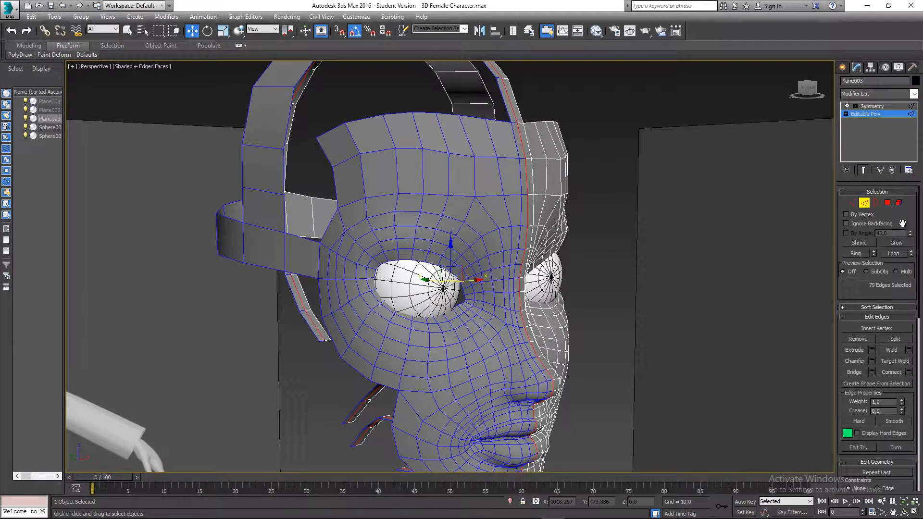
{"action": "middle_click_drag", "start_coordinate": [468, 204], "coordinate": [497, 228], "text": "alt"}
{"action": "middle_click_drag", "start_coordinate": [434, 216], "coordinate": [841, 250], "text": "alt"}
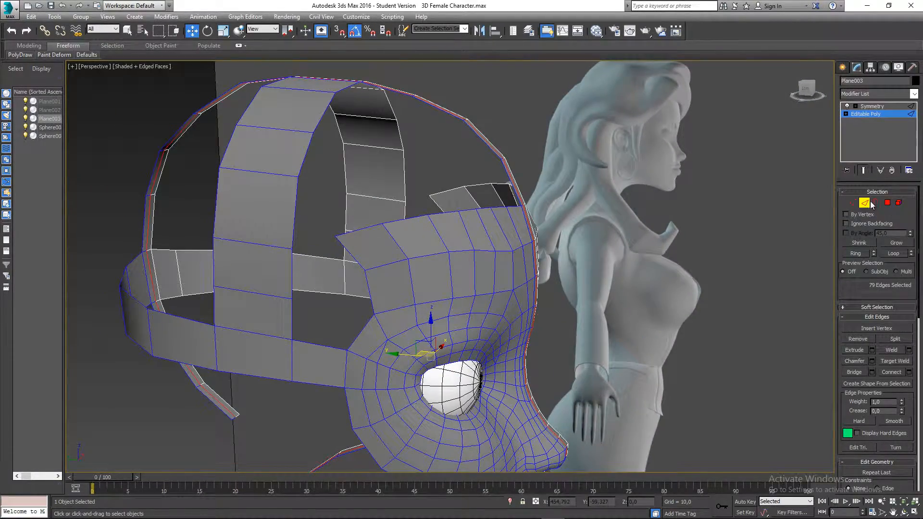
{"action": "middle_click_drag", "start_coordinate": [808, 215], "coordinate": [245, 260], "text": "alt"}
Step: Try moving two vertices of the vertical side skull band outward about 2.38 along the X axis to test the symmetry
{"action": "left_click", "coordinate": [853, 203]}
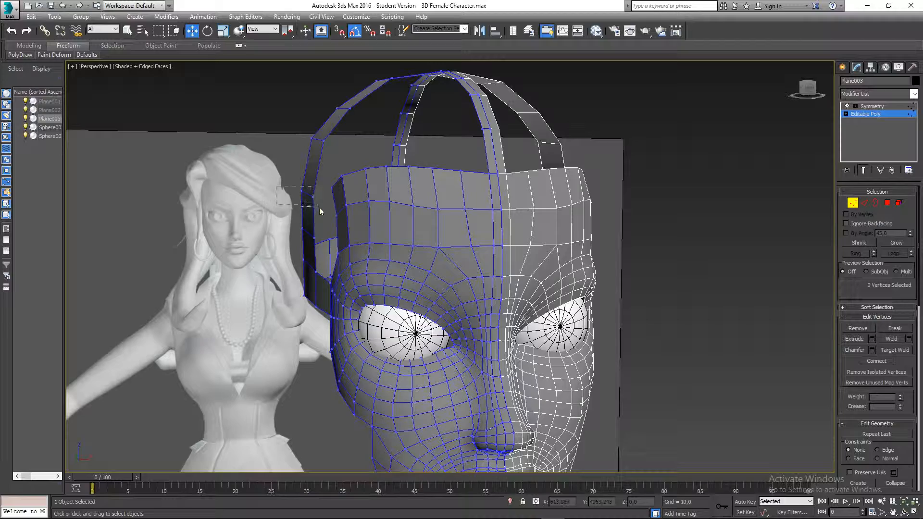
{"action": "left_click_drag", "start_coordinate": [320, 210], "coordinate": [317, 212]}
{"action": "mouse_move", "coordinate": [314, 213]}
{"action": "middle_mouse_down", "text": "alt"}
{"action": "mouse_move", "coordinate": [294, 216]}
{"action": "mouse_move", "coordinate": [309, 226]}
{"action": "middle_mouse_up", "text": "alt"}
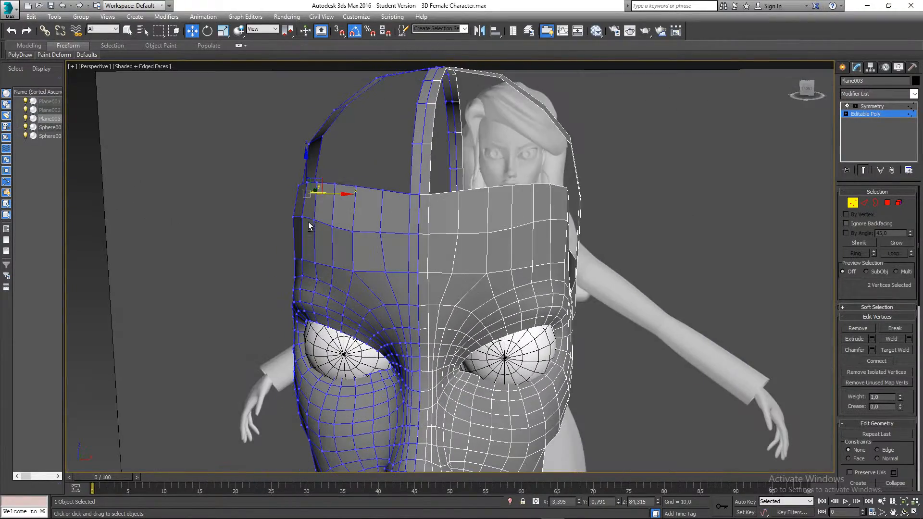
{"action": "left_click_drag", "start_coordinate": [339, 193], "coordinate": [225, 192]}
{"action": "middle_click_drag", "start_coordinate": [486, 166], "coordinate": [530, 216], "text": "alt"}
{"action": "middle_click_drag", "start_coordinate": [407, 235], "coordinate": [385, 228], "text": "alt"}
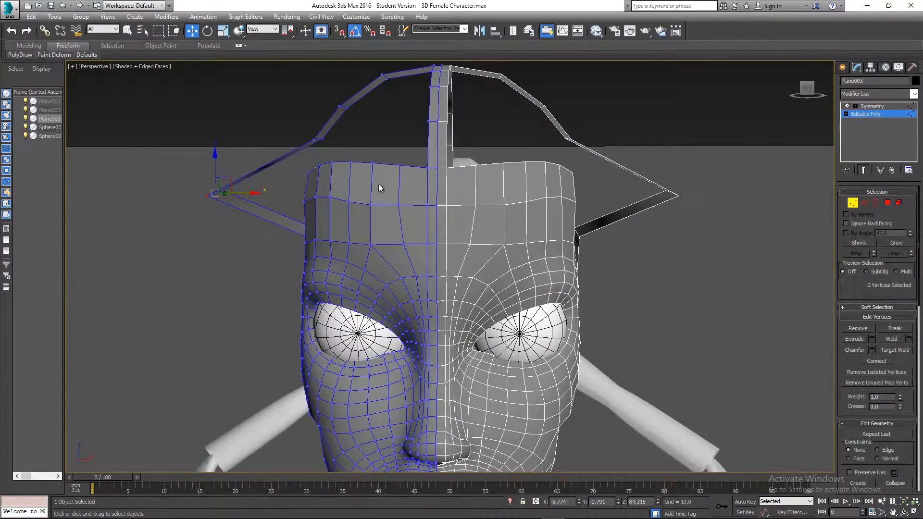
{"action": "middle_click_drag", "start_coordinate": [379, 184], "coordinate": [429, 242], "text": "alt"}
{"action": "left_click", "coordinate": [383, 169]}
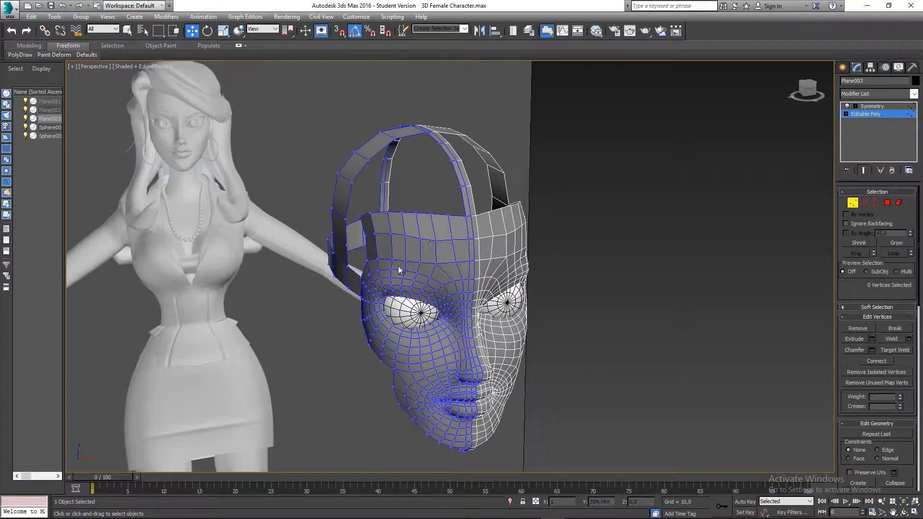
{"action": "middle_click_drag", "start_coordinate": [422, 328], "coordinate": [407, 289], "text": "alt"}
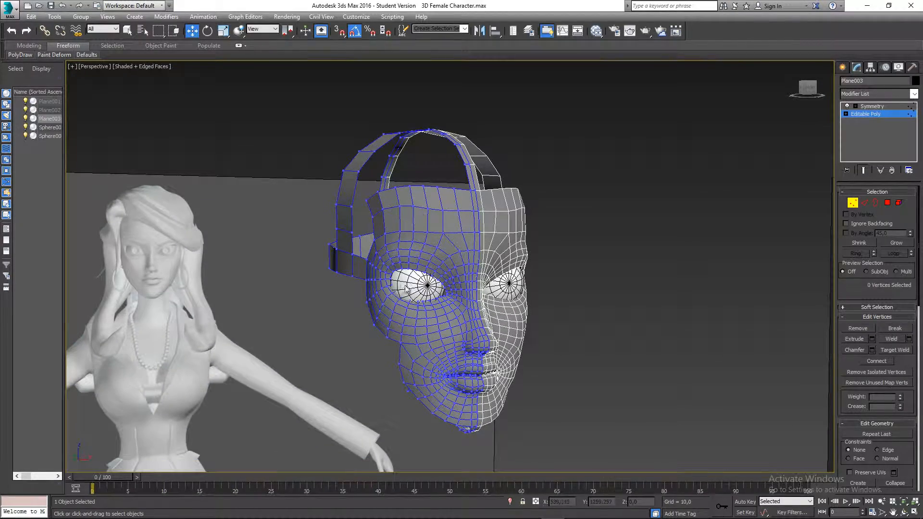
{"action": "middle_click_drag", "start_coordinate": [404, 218], "coordinate": [431, 216], "text": "alt"}
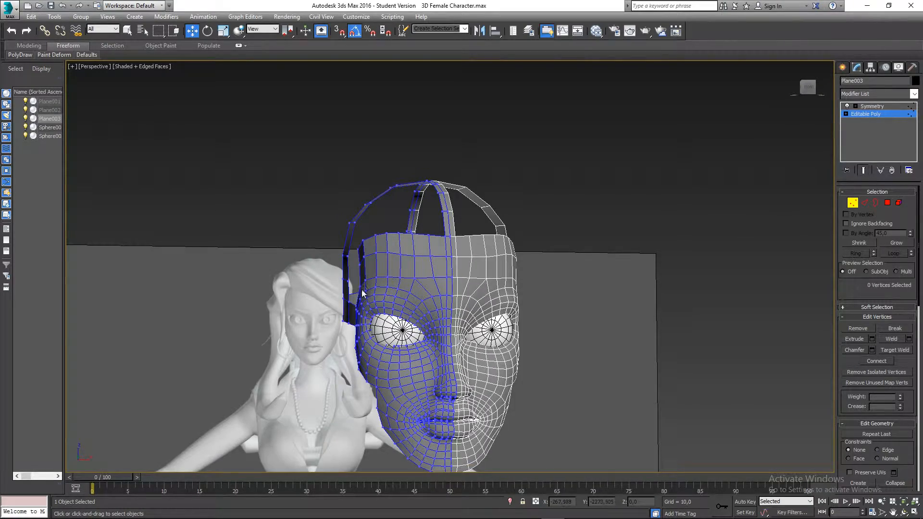
Step: Try to bridge the forehead's open side edge to the upper edge of the horizontal skull band beside the temple
{"action": "middle_click_drag", "start_coordinate": [371, 284], "coordinate": [403, 288], "text": "alt"}
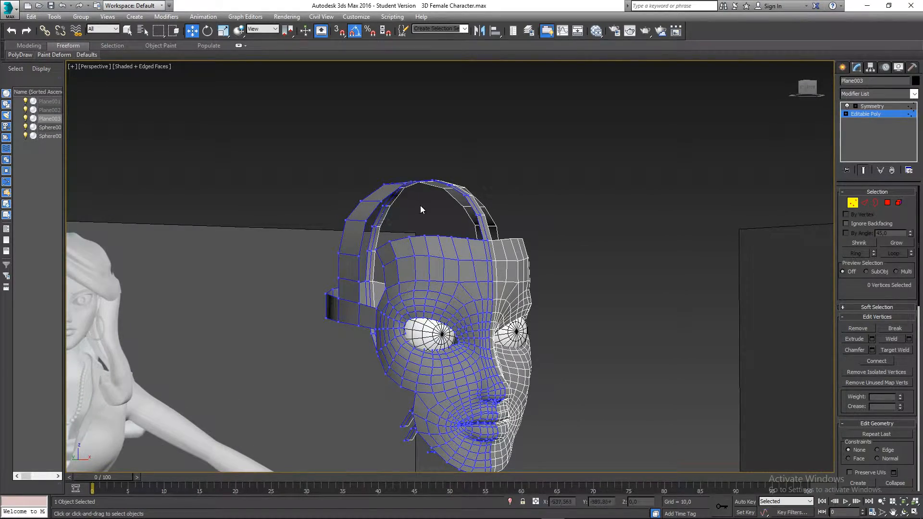
{"action": "middle_click_drag", "start_coordinate": [421, 209], "coordinate": [426, 258], "text": "alt"}
{"action": "left_click", "coordinate": [865, 203]}
{"action": "scroll", "coordinate": [422, 259], "scroll_direction": "up", "scroll_amount": 5}
{"action": "left_click", "coordinate": [435, 308]}
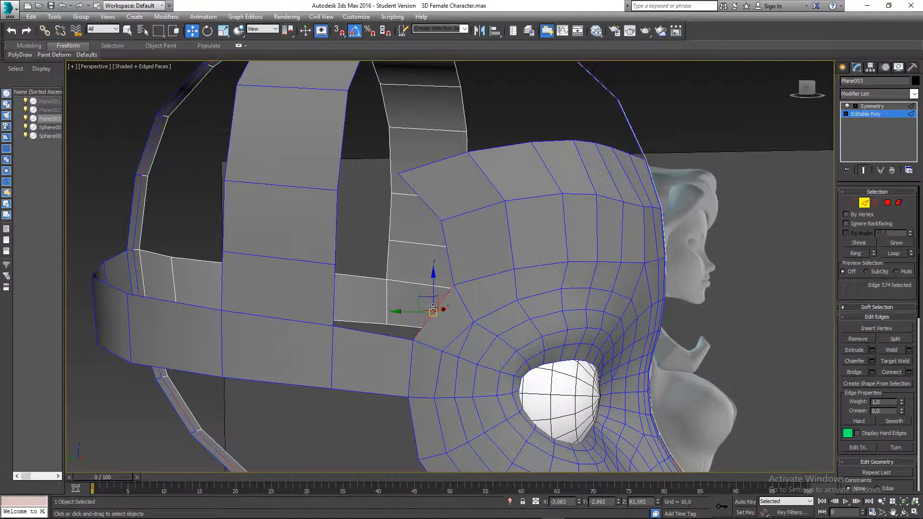
{"action": "left_click", "coordinate": [446, 254]}
{"action": "left_click", "coordinate": [384, 337], "text": "ctrl"}
{"action": "middle_click_drag", "start_coordinate": [384, 336], "coordinate": [379, 342], "text": "alt"}
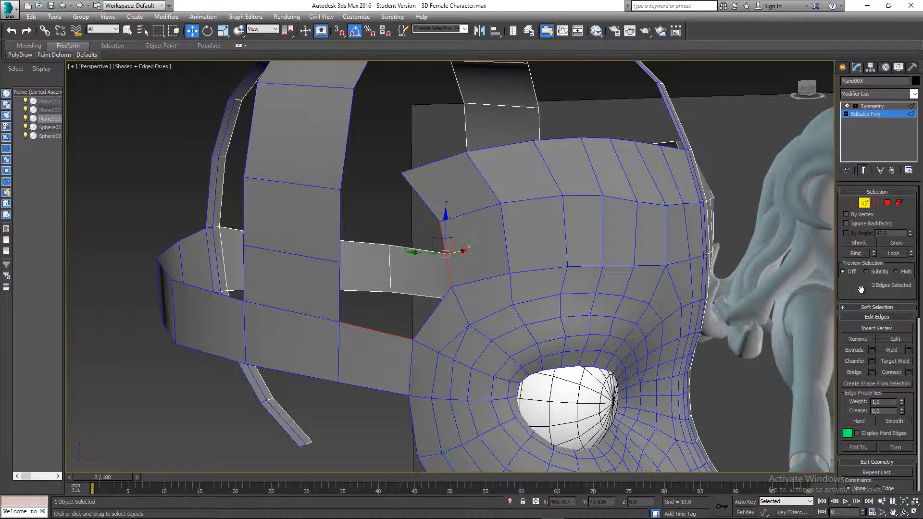
{"action": "left_click", "coordinate": [872, 373]}
{"action": "left_click_drag", "start_coordinate": [457, 272], "coordinate": [451, 346]}
{"action": "mouse_move", "coordinate": [432, 303]}
{"action": "middle_mouse_down", "text": "alt"}
{"action": "mouse_move", "coordinate": [390, 289]}
{"action": "mouse_move", "coordinate": [414, 290]}
{"action": "mouse_move", "coordinate": [383, 301]}
{"action": "mouse_move", "coordinate": [444, 299]}
{"action": "middle_mouse_up", "text": "alt"}
{"action": "left_click", "coordinate": [455, 313]}
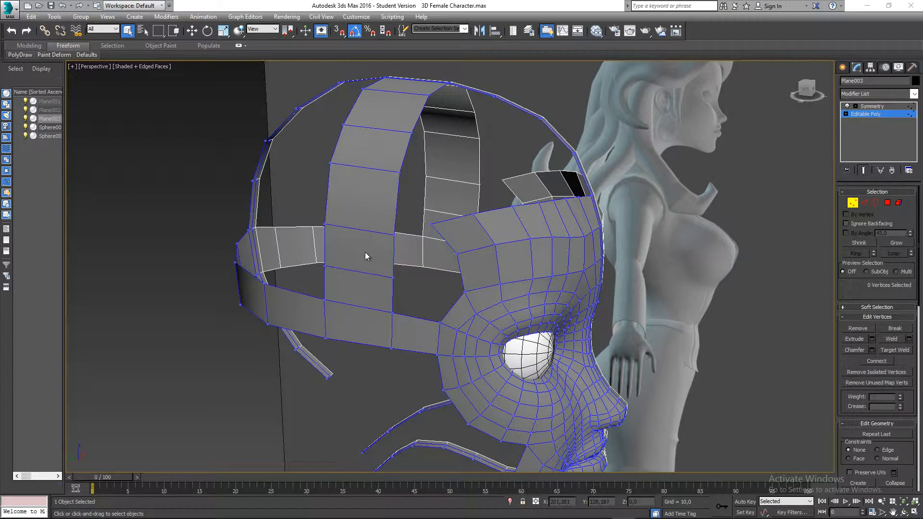
Step: Bridge the forehead's side edge to the horizontal band's upper edge beside the temple, reducing the bridge to a single segment
{"action": "middle_click_drag", "start_coordinate": [419, 205], "coordinate": [408, 270]}
{"action": "left_click", "coordinate": [865, 202]}
{"action": "left_click", "coordinate": [422, 253]}
{"action": "key", "text": "w"}
{"action": "left_click", "coordinate": [394, 260], "text": "ctrl"}
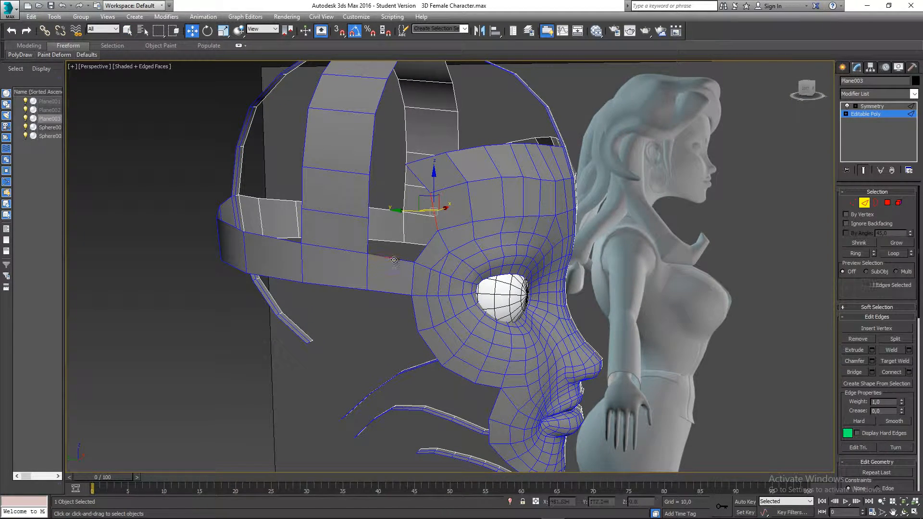
{"action": "scroll", "coordinate": [411, 255], "scroll_direction": "up", "scroll_amount": 3}
{"action": "scroll", "coordinate": [414, 250], "scroll_direction": "down", "scroll_amount": 5}
{"action": "scroll", "coordinate": [451, 231], "scroll_direction": "up", "scroll_amount": 1}
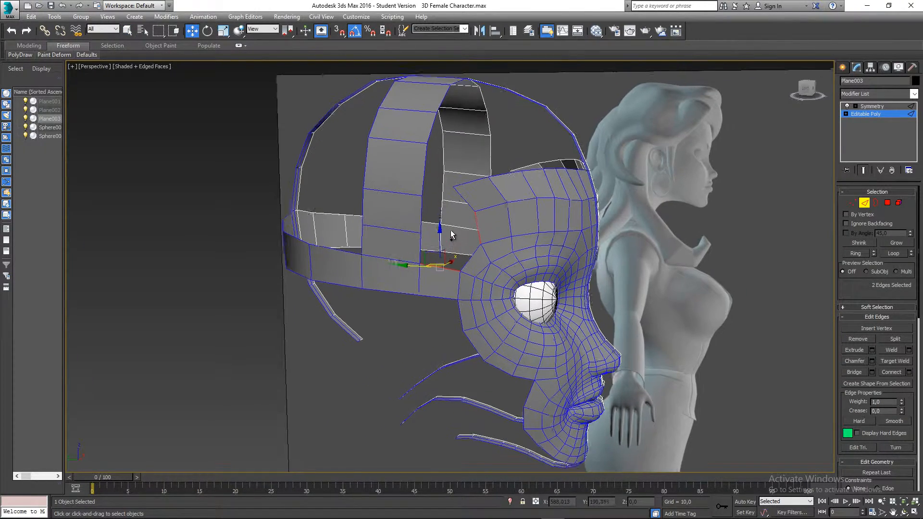
{"action": "scroll", "coordinate": [451, 231], "scroll_direction": "up", "scroll_amount": 1}
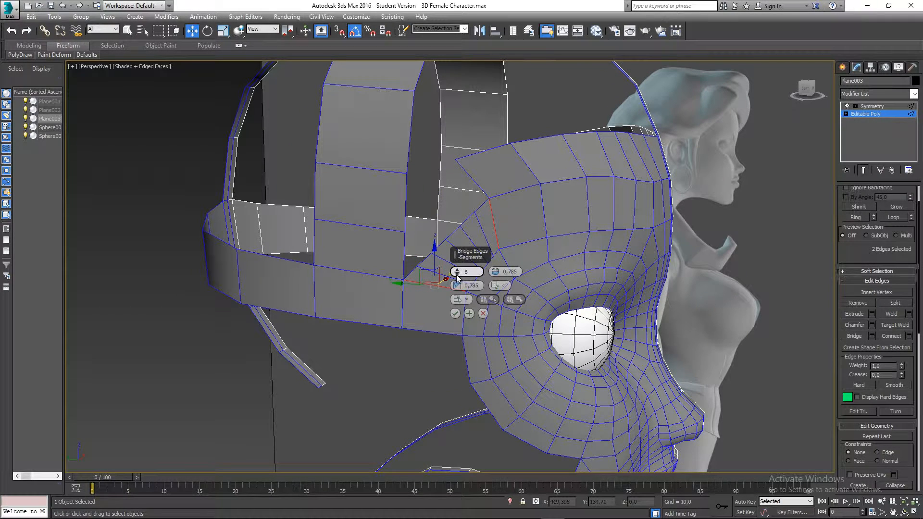
{"action": "left_click_drag", "start_coordinate": [457, 271], "coordinate": [456, 331]}
{"action": "left_click", "coordinate": [455, 313]}
{"action": "middle_click_drag", "start_coordinate": [439, 308], "coordinate": [418, 341]}
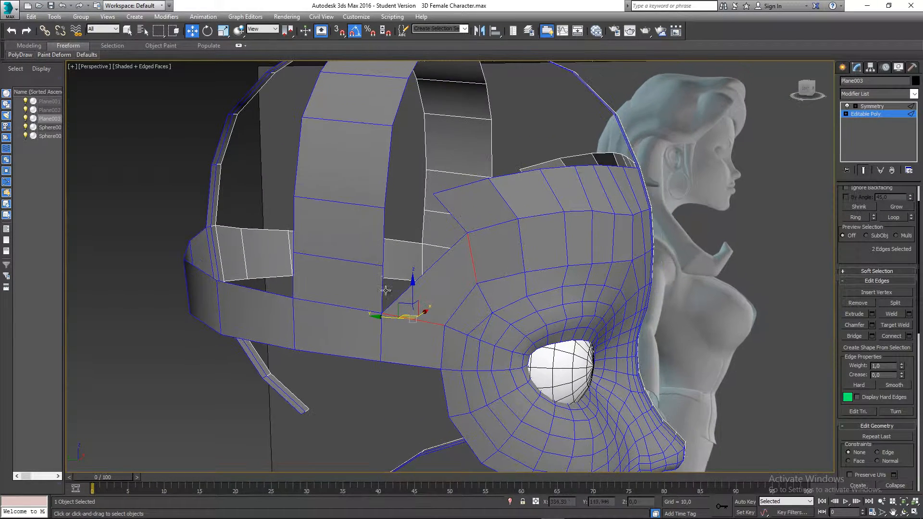
Step: Bridge the forehead's upper rear edge to the front edge of the vertical side skull band
{"action": "left_click", "coordinate": [383, 256]}
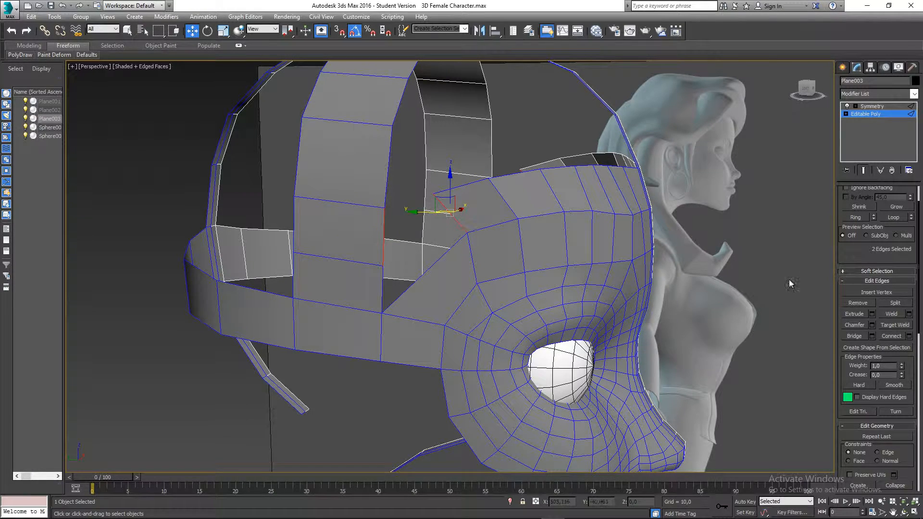
{"action": "left_click", "coordinate": [861, 335]}
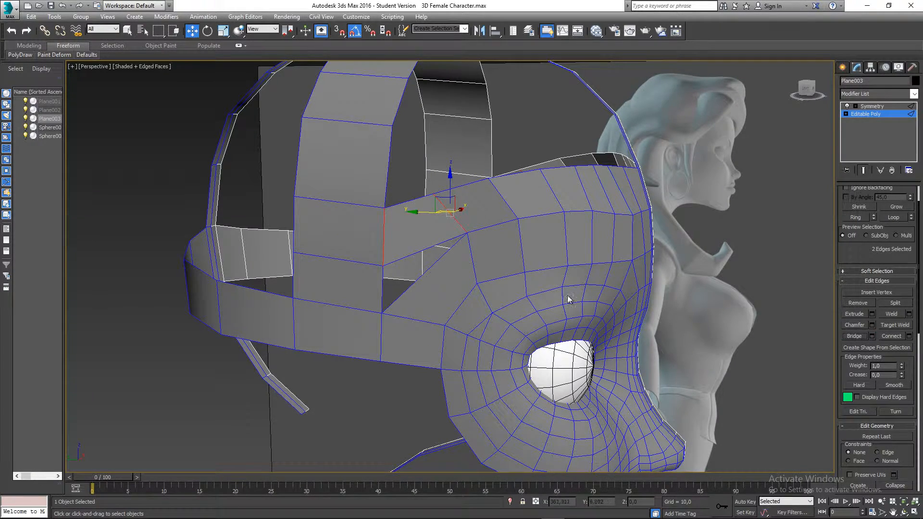
{"action": "middle_click_drag", "start_coordinate": [519, 296], "coordinate": [527, 287], "text": "alt"}
{"action": "middle_click_drag", "start_coordinate": [529, 291], "coordinate": [395, 275], "text": "alt"}
{"action": "left_click_drag", "start_coordinate": [868, 251], "coordinate": [869, 285]}
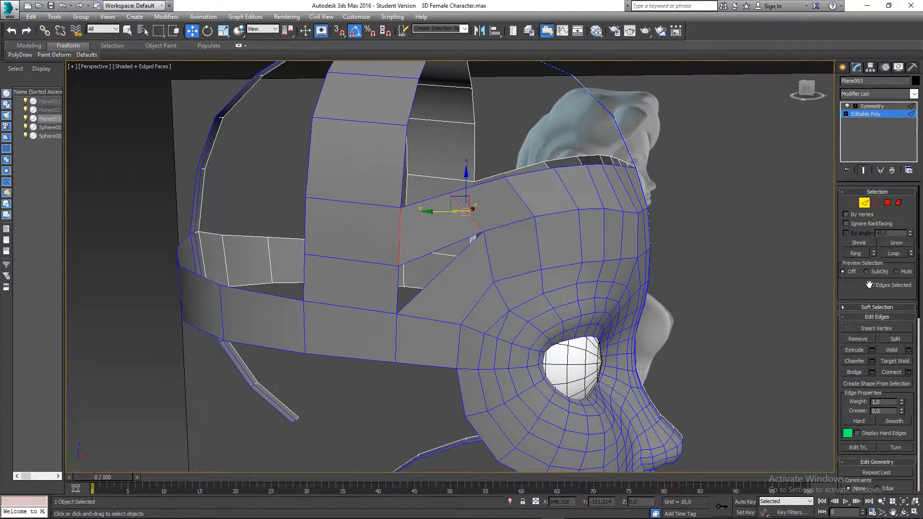
Step: Examine the remaining triangular gap at the temple and the flow of the new bridges from several angles
{"action": "left_click", "coordinate": [853, 203]}
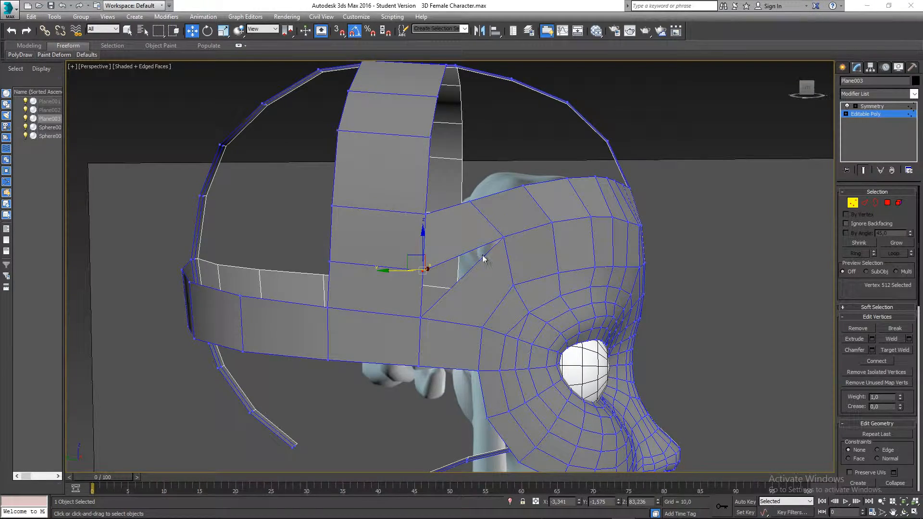
{"action": "middle_click_drag", "start_coordinate": [483, 258], "coordinate": [394, 245], "text": "alt"}
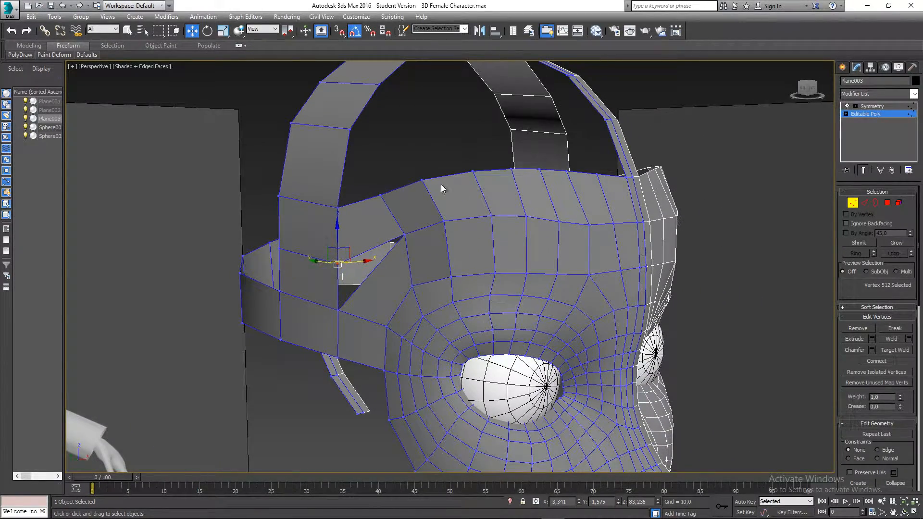
{"action": "scroll", "coordinate": [459, 195], "scroll_direction": "down", "scroll_amount": 5}
{"action": "middle_click_drag", "start_coordinate": [459, 195], "coordinate": [582, 215], "text": "alt"}
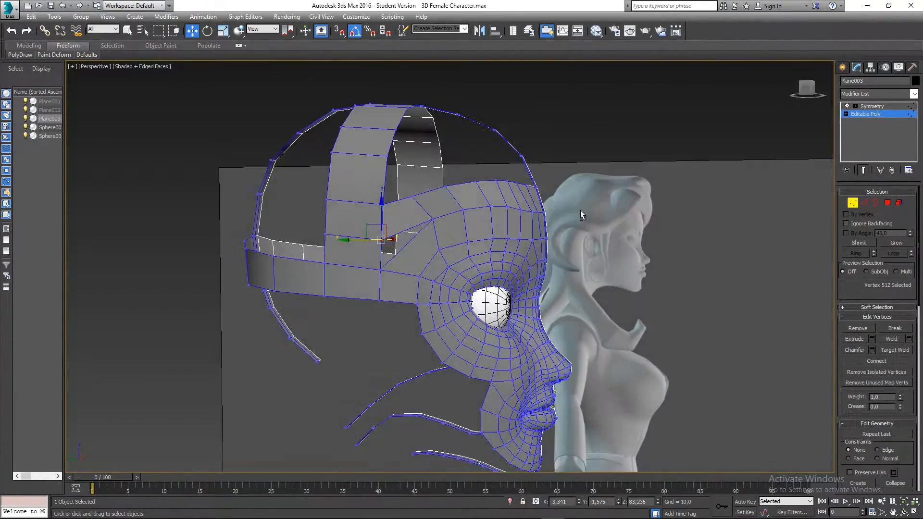
{"action": "middle_click_drag", "start_coordinate": [431, 216], "coordinate": [367, 216], "text": "alt"}
{"action": "scroll", "coordinate": [368, 216], "scroll_direction": "up", "scroll_amount": 3}
{"action": "scroll", "coordinate": [429, 239], "scroll_direction": "up", "scroll_amount": 2}
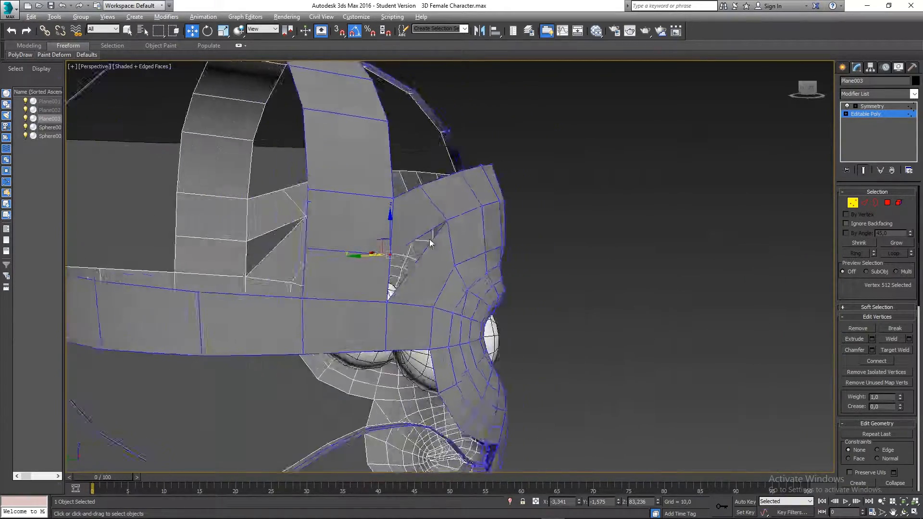
{"action": "middle_click_drag", "start_coordinate": [429, 238], "coordinate": [374, 249], "text": "alt"}
{"action": "scroll", "coordinate": [373, 250], "scroll_direction": "up", "scroll_amount": 2}
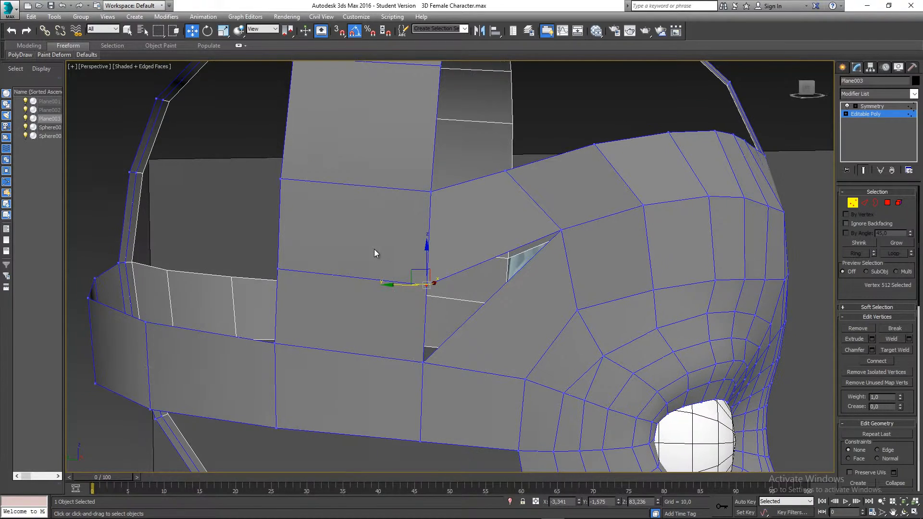
{"action": "scroll", "coordinate": [431, 260], "scroll_direction": "up", "scroll_amount": 2}
{"action": "right_click", "coordinate": [438, 270]}
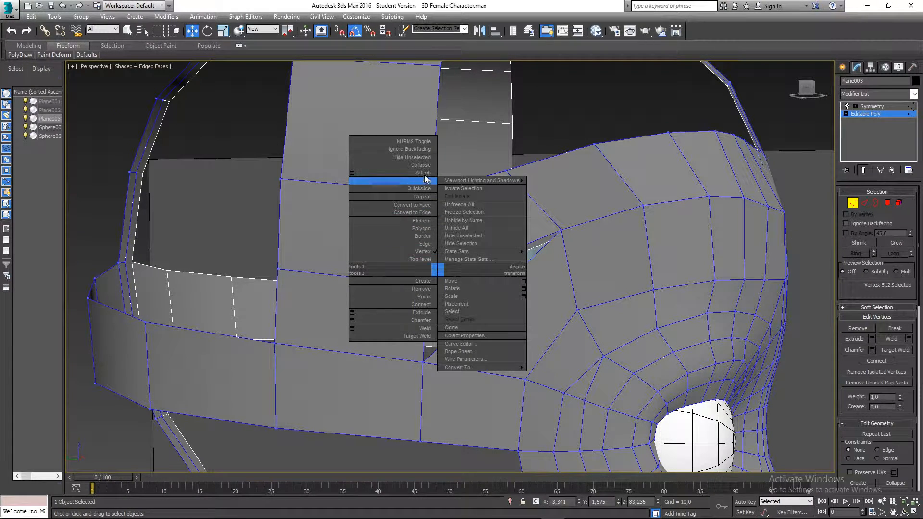
{"action": "left_click", "coordinate": [418, 336]}
{"action": "middle_click_drag", "start_coordinate": [418, 338], "coordinate": [434, 287], "text": "alt"}
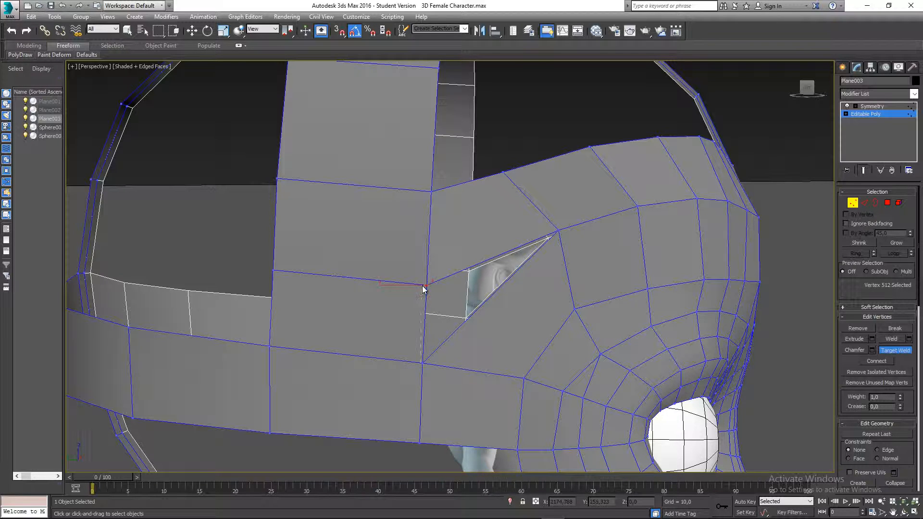
{"action": "key", "text": "w"}
Step: Cap the triangular open border at the temple between the two bridges and the vertical band
{"action": "middle_click_drag", "start_coordinate": [437, 316], "coordinate": [419, 316], "text": "alt"}
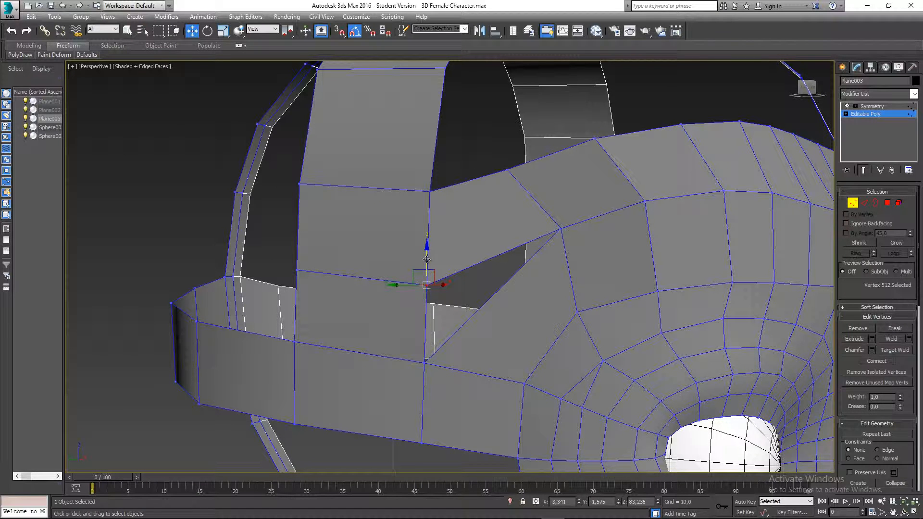
{"action": "left_click", "coordinate": [876, 203]}
{"action": "left_click", "coordinate": [486, 265]}
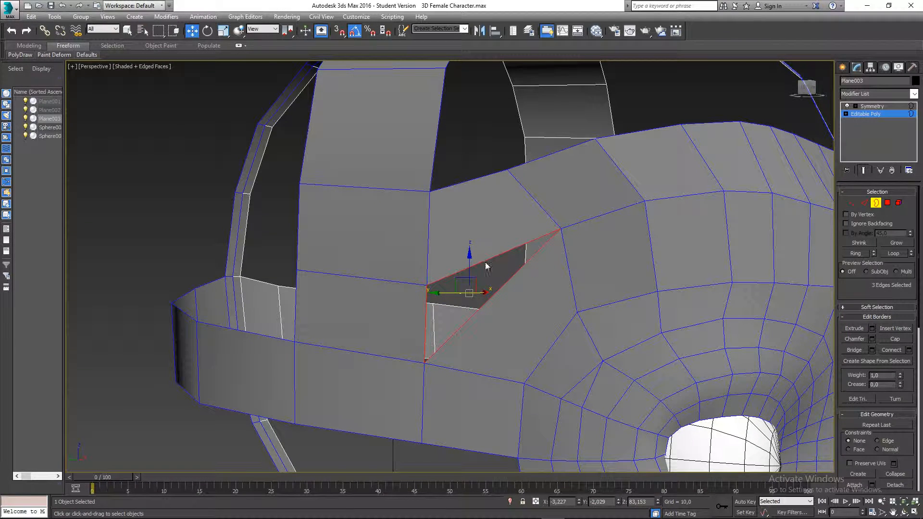
{"action": "left_click", "coordinate": [889, 339]}
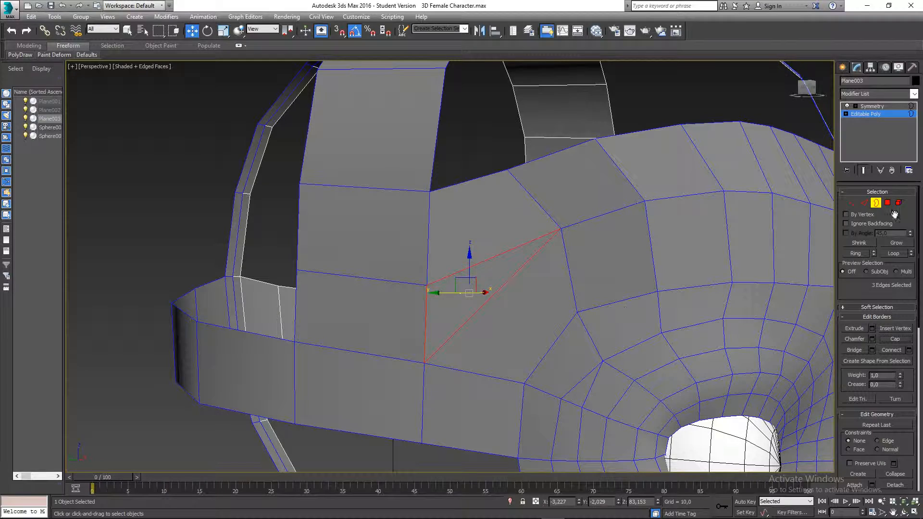
Step: Target weld the vertical band's lowest free pair of vertices onto the vertices below them on the horizontal band's upper edge
{"action": "left_click", "coordinate": [852, 202]}
{"action": "middle_click_drag", "start_coordinate": [651, 234], "coordinate": [474, 264], "text": "alt"}
{"action": "right_click", "coordinate": [437, 290]}
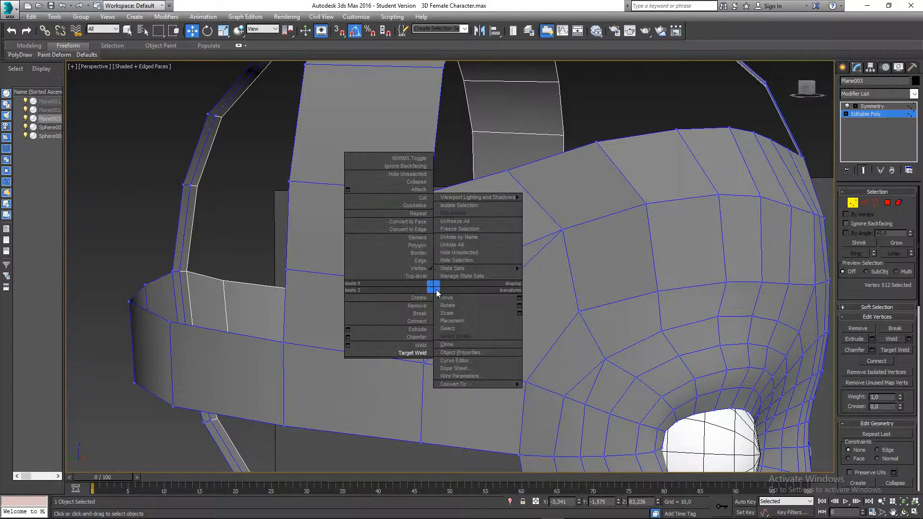
{"action": "left_click", "coordinate": [425, 351]}
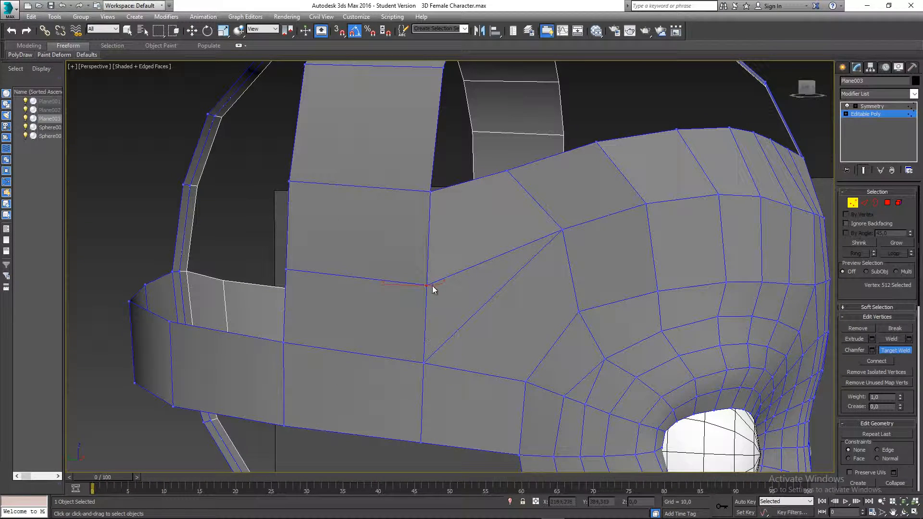
{"action": "left_click", "coordinate": [421, 361]}
{"action": "middle_click_drag", "start_coordinate": [421, 361], "coordinate": [377, 263], "text": "alt"}
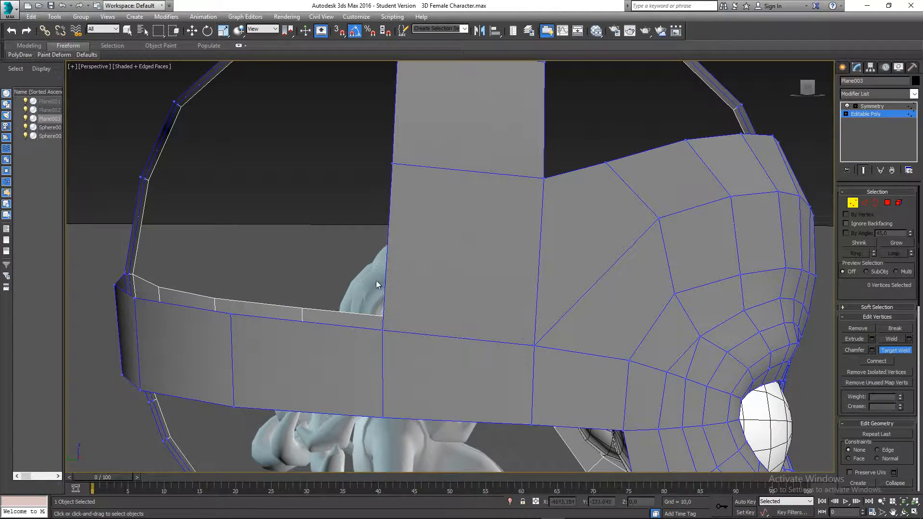
{"action": "middle_click_drag", "start_coordinate": [528, 248], "coordinate": [526, 254], "text": "alt"}
{"action": "key", "text": "w"}
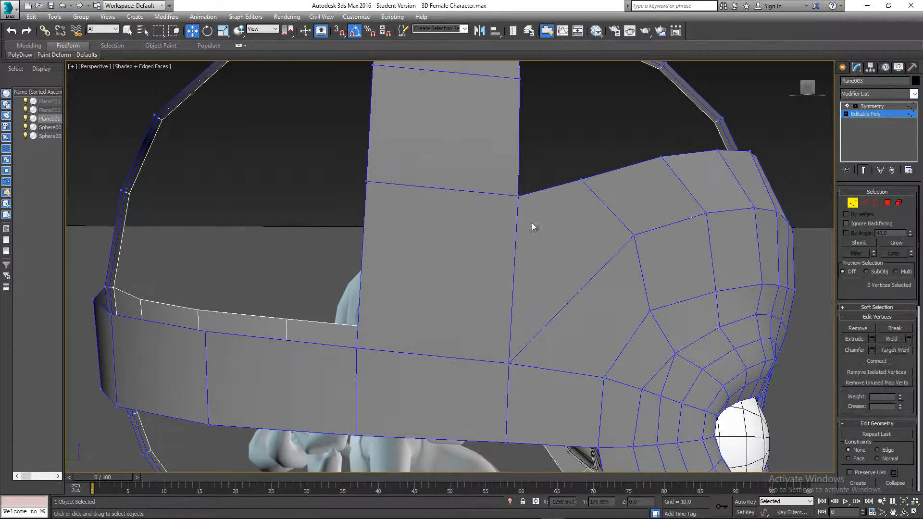
Step: Move the vertical band's lowest remaining vertex row down about 0.4 units in the Left view
{"action": "left_click_drag", "start_coordinate": [354, 175], "coordinate": [525, 214]}
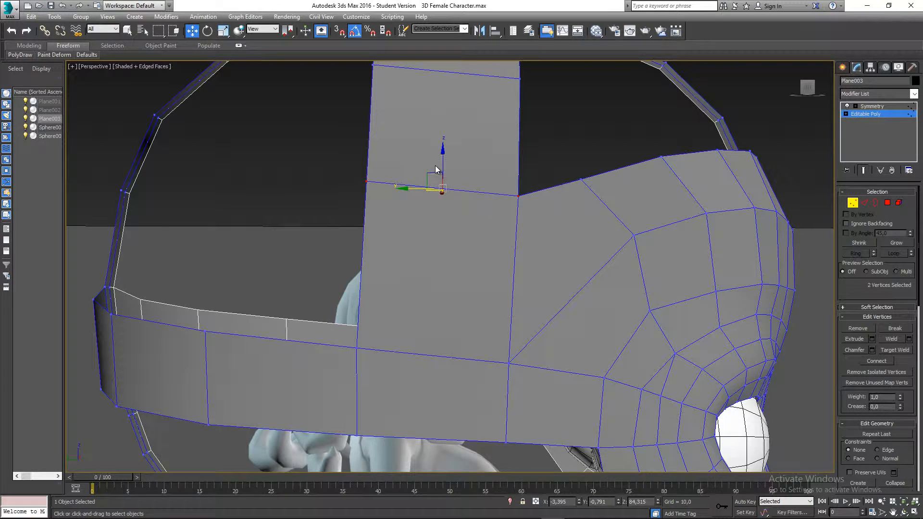
{"action": "mouse_move", "coordinate": [438, 158]}
{"action": "middle_mouse_down", "text": "alt"}
{"action": "mouse_move", "coordinate": [430, 165]}
{"action": "mouse_move", "coordinate": [451, 166]}
{"action": "middle_mouse_up", "text": "alt"}
{"action": "key", "text": "l"}
{"action": "key", "text": "z"}
{"action": "scroll", "coordinate": [450, 160], "scroll_direction": "up", "scroll_amount": 5}
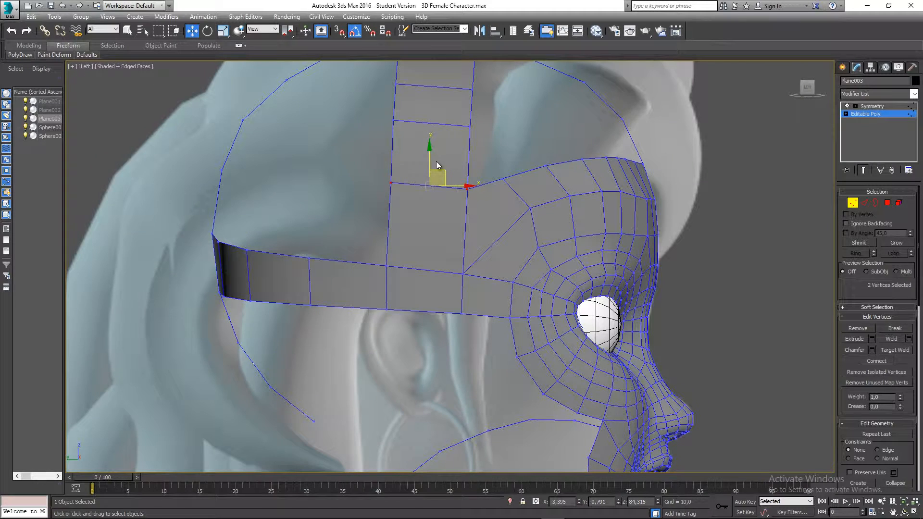
{"action": "left_click_drag", "start_coordinate": [437, 161], "coordinate": [446, 182]}
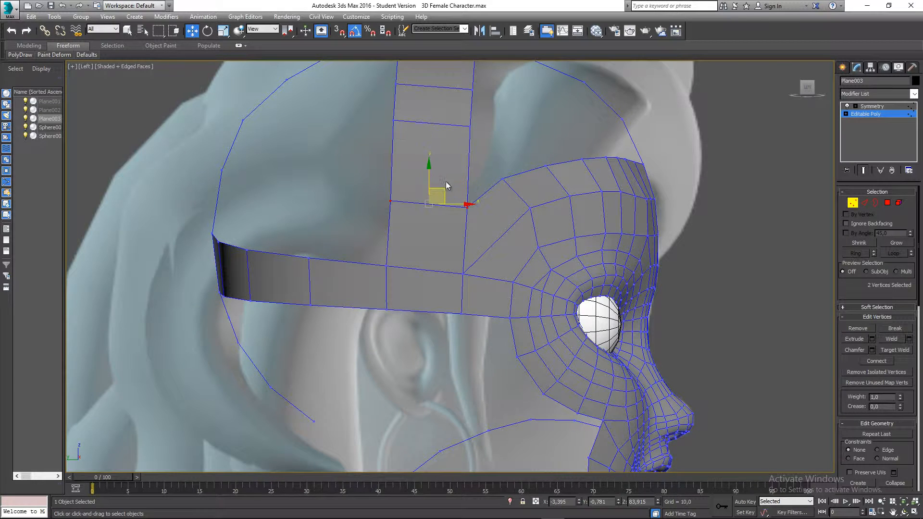
Step: Lower the next two vertex rows of the vertical band to even their spacing, moving the first about 0.42 units down
{"action": "middle_click_drag", "start_coordinate": [447, 185], "coordinate": [434, 199]}
{"action": "left_click_drag", "start_coordinate": [482, 174], "coordinate": [359, 186]}
{"action": "left_click_drag", "start_coordinate": [474, 188], "coordinate": [486, 193]}
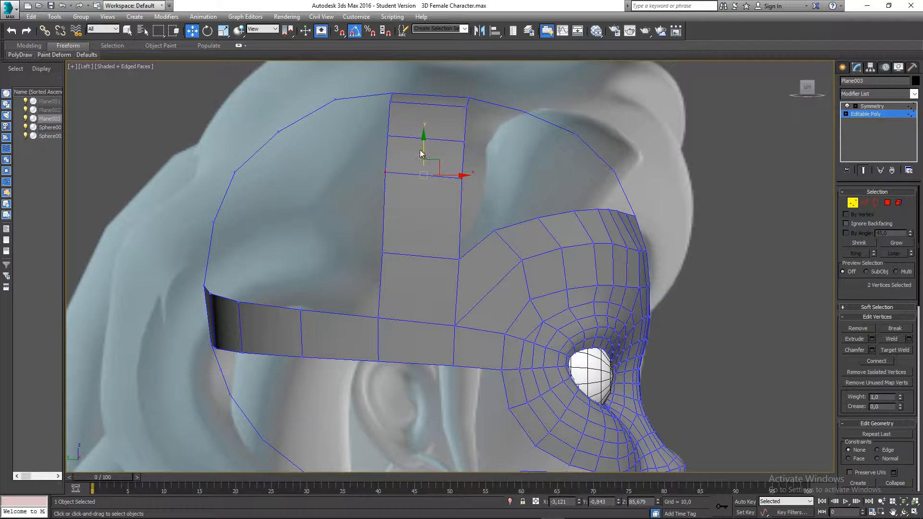
{"action": "left_click_drag", "start_coordinate": [425, 151], "coordinate": [437, 177]}
{"action": "middle_click_drag", "start_coordinate": [388, 131], "coordinate": [388, 144]}
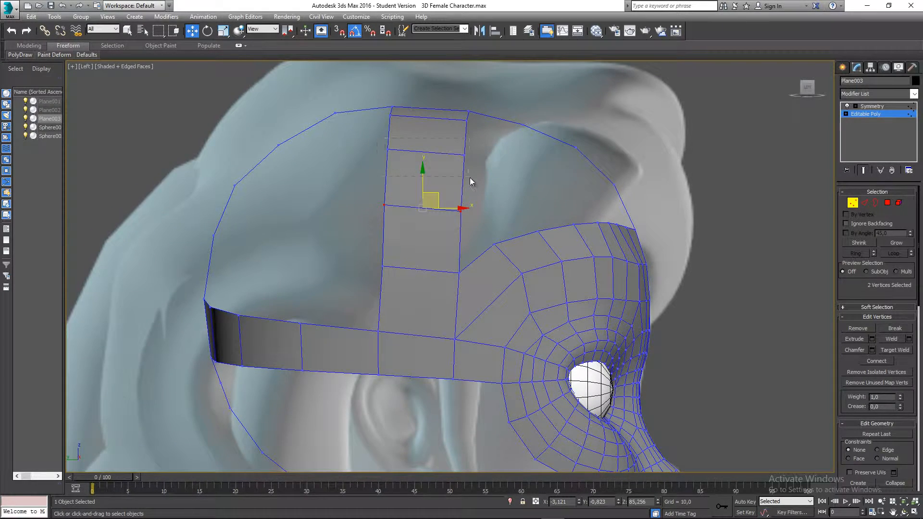
{"action": "left_click_drag", "start_coordinate": [470, 178], "coordinate": [475, 178]}
{"action": "left_click_drag", "start_coordinate": [441, 140], "coordinate": [441, 144]}
Step: Move the forehead's upper-edge vertex nearest the vertical band down about 0.11 units in the base mesh
{"action": "middle_click_drag", "start_coordinate": [493, 234], "coordinate": [456, 230]}
{"action": "key", "text": "1"}
{"action": "left_click", "coordinate": [476, 247]}
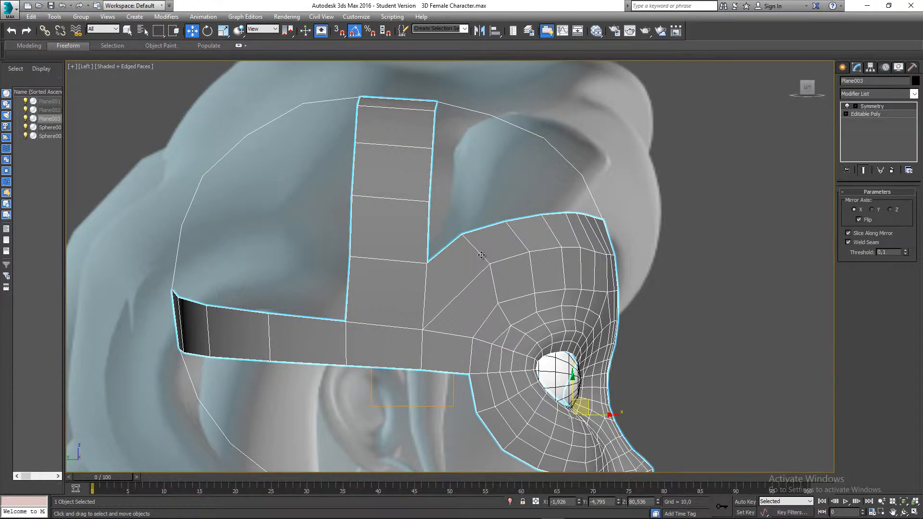
{"action": "key", "text": "1"}
{"action": "scroll", "coordinate": [475, 247], "scroll_direction": "up", "scroll_amount": 2}
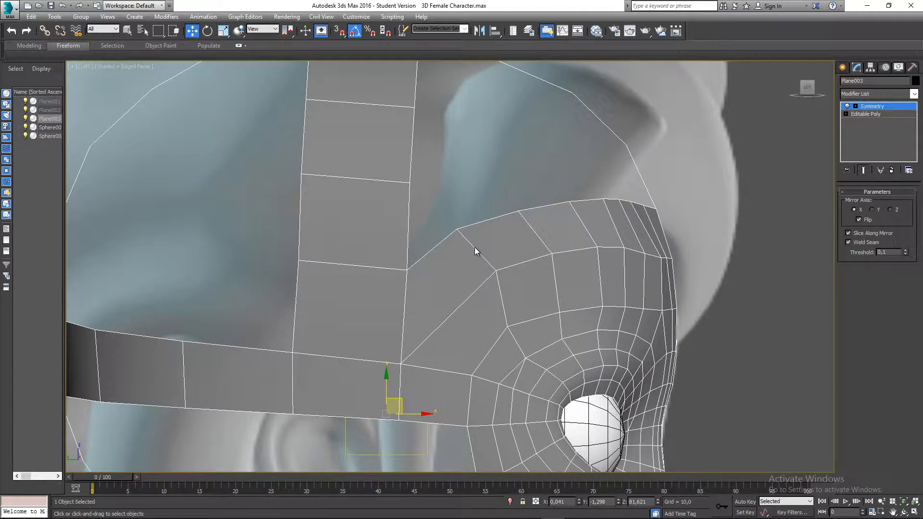
{"action": "left_click", "coordinate": [873, 114]}
{"action": "left_click", "coordinate": [850, 204]}
{"action": "left_click", "coordinate": [456, 229]}
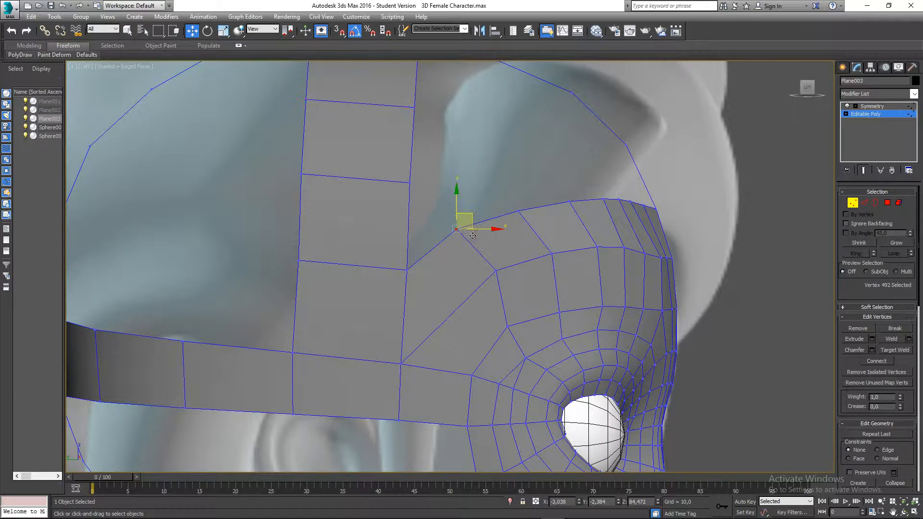
{"action": "left_click_drag", "start_coordinate": [472, 219], "coordinate": [473, 230]}
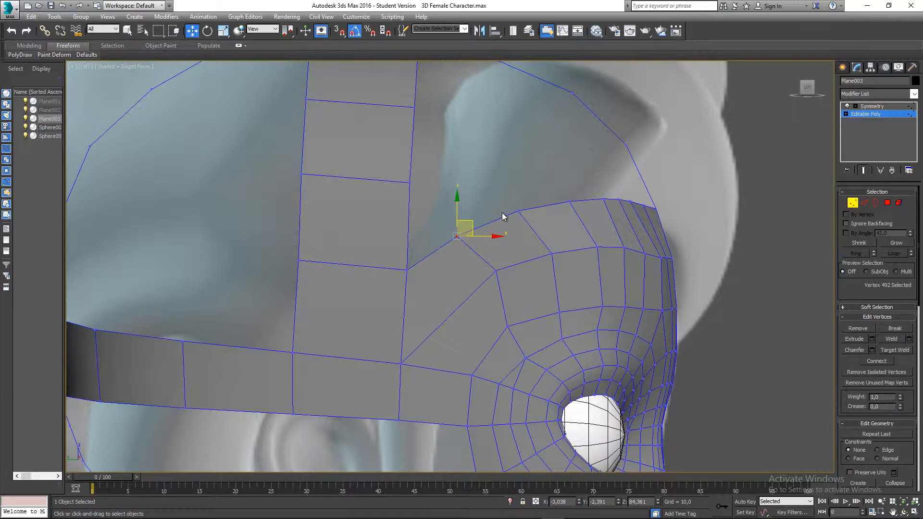
{"action": "middle_click_drag", "start_coordinate": [489, 187], "coordinate": [465, 177]}
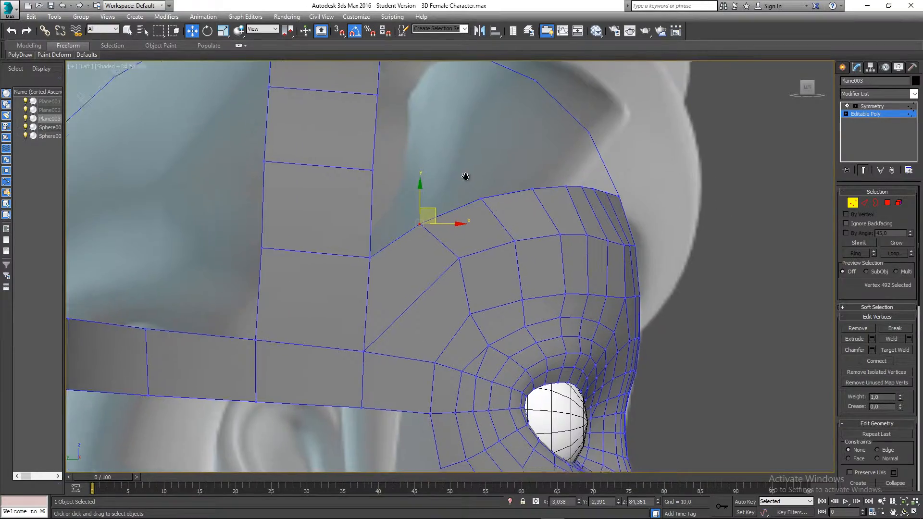
Step: Move the outermost vertex of the forehead's middle row outward about 0.19 units in the Front view, and shift the temple vertex below it outward
{"action": "scroll", "coordinate": [465, 176], "scroll_direction": "down", "scroll_amount": 5}
{"action": "left_click", "coordinate": [460, 184]}
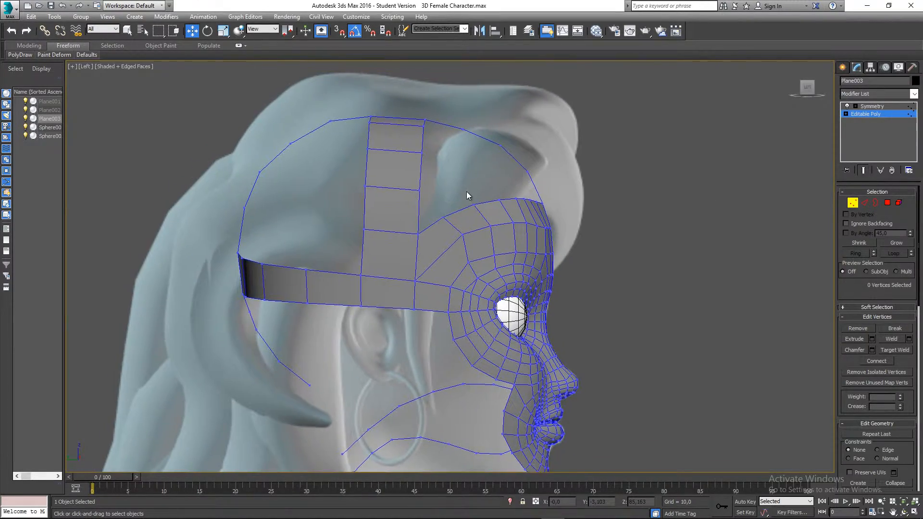
{"action": "key", "text": "p"}
{"action": "middle_click_drag", "start_coordinate": [467, 191], "coordinate": [351, 302], "text": "alt"}
{"action": "left_click", "coordinate": [355, 299]}
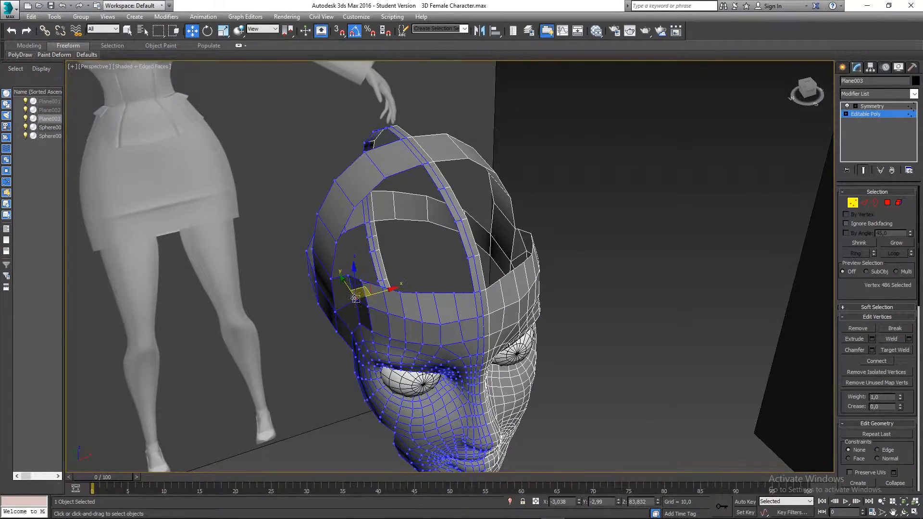
{"action": "scroll", "coordinate": [355, 298], "scroll_direction": "up", "scroll_amount": 10}
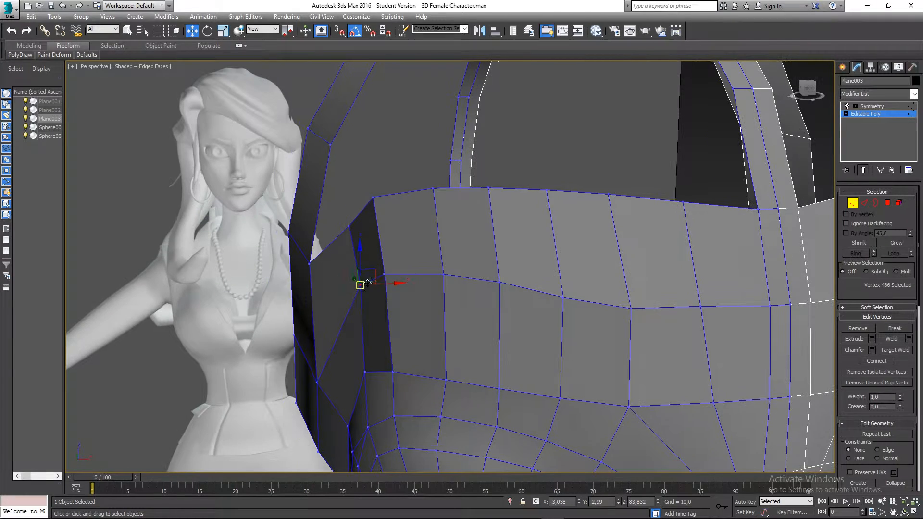
{"action": "scroll", "coordinate": [367, 284], "scroll_direction": "down", "scroll_amount": 5}
{"action": "key", "text": "f"}
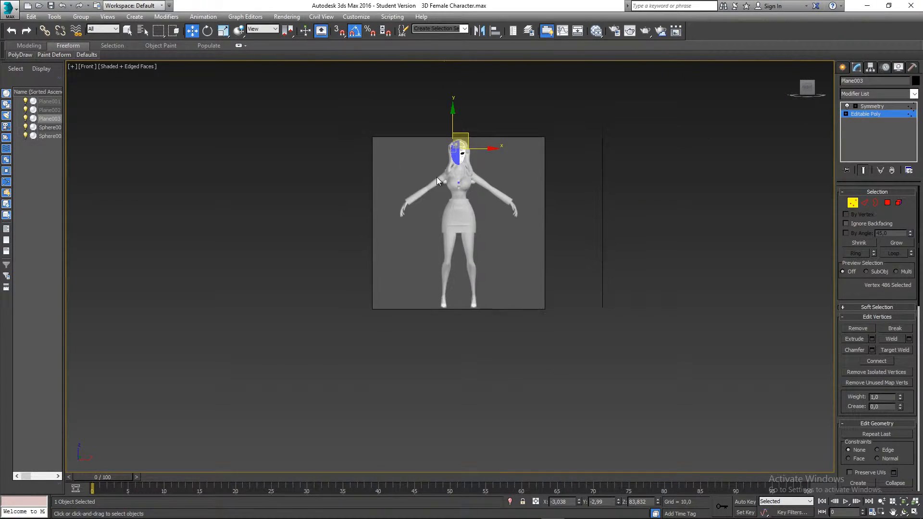
{"action": "scroll", "coordinate": [459, 150], "scroll_direction": "up", "scroll_amount": 7}
{"action": "scroll", "coordinate": [414, 148], "scroll_direction": "up", "scroll_amount": 6}
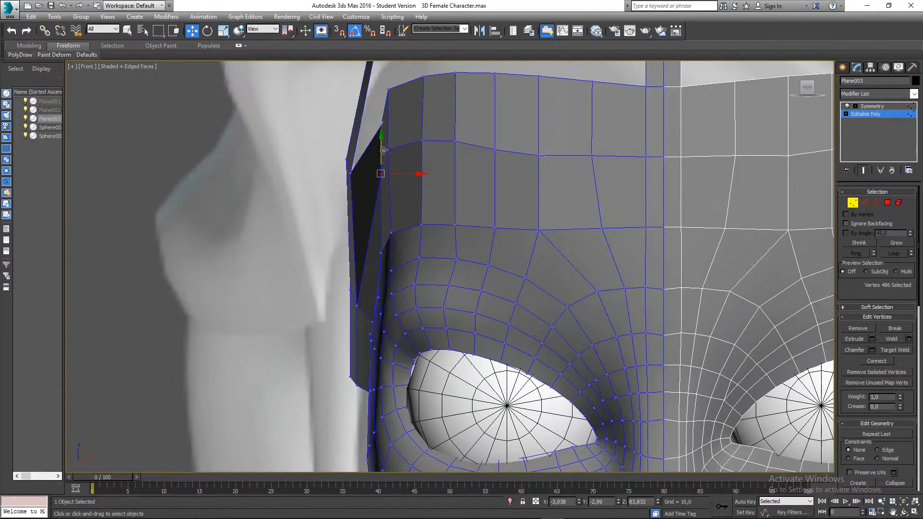
{"action": "left_click_drag", "start_coordinate": [411, 173], "coordinate": [393, 172]}
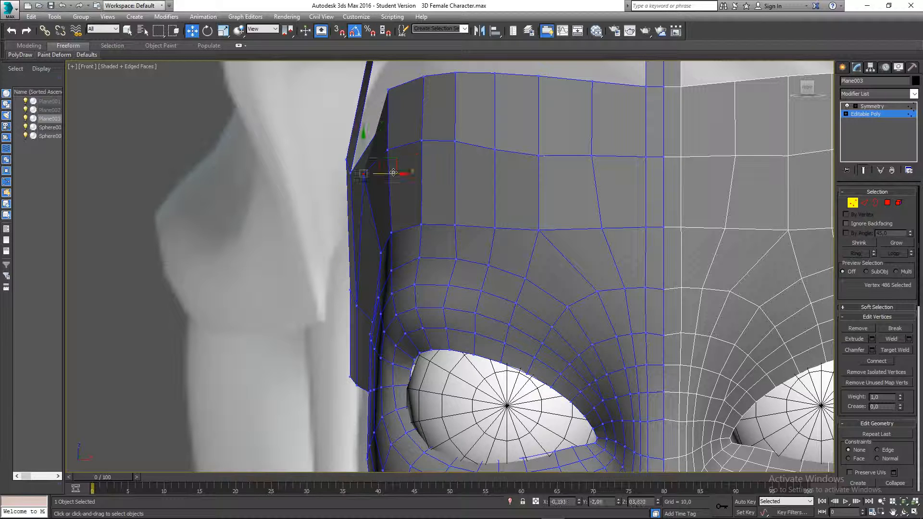
{"action": "left_click", "coordinate": [382, 254]}
{"action": "left_click_drag", "start_coordinate": [400, 252], "coordinate": [389, 252]}
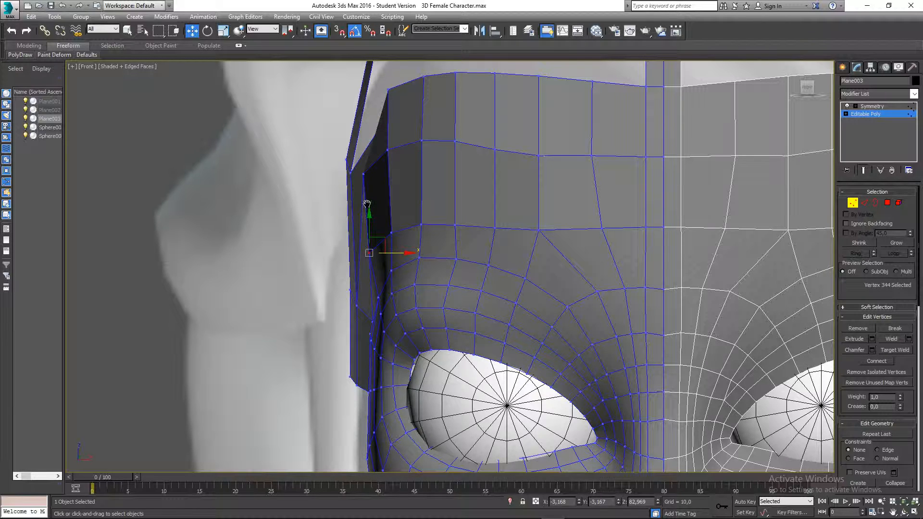
Step: Move the forehead middle row's outermost vertex down and back toward the vertical band, adjusting it in the Perspective and Left views
{"action": "middle_click_drag", "start_coordinate": [367, 211], "coordinate": [398, 211]}
{"action": "key", "text": "p"}
{"action": "scroll", "coordinate": [369, 212], "scroll_direction": "down", "scroll_amount": 4}
{"action": "left_click", "coordinate": [313, 158]}
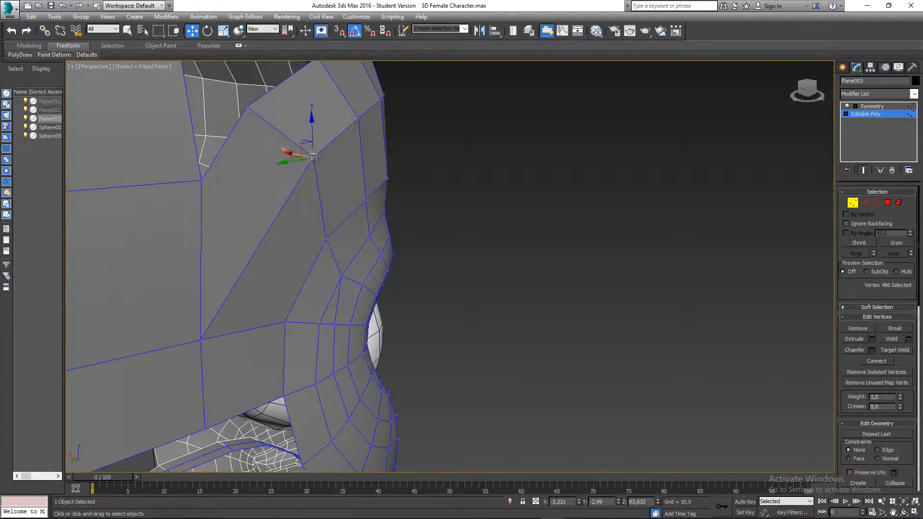
{"action": "left_click_drag", "start_coordinate": [312, 156], "coordinate": [319, 188]}
{"action": "key", "text": "l"}
{"action": "scroll", "coordinate": [467, 239], "scroll_direction": "up", "scroll_amount": 6}
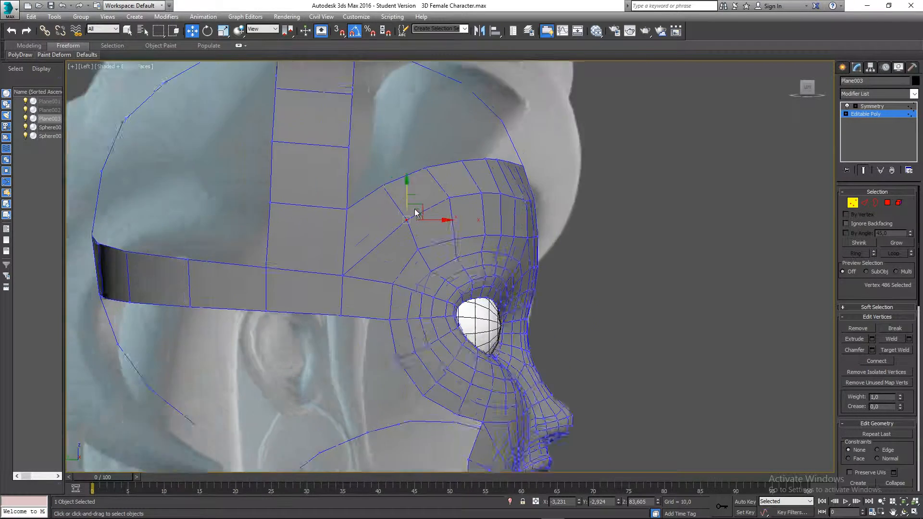
{"action": "left_click_drag", "start_coordinate": [412, 213], "coordinate": [407, 220]}
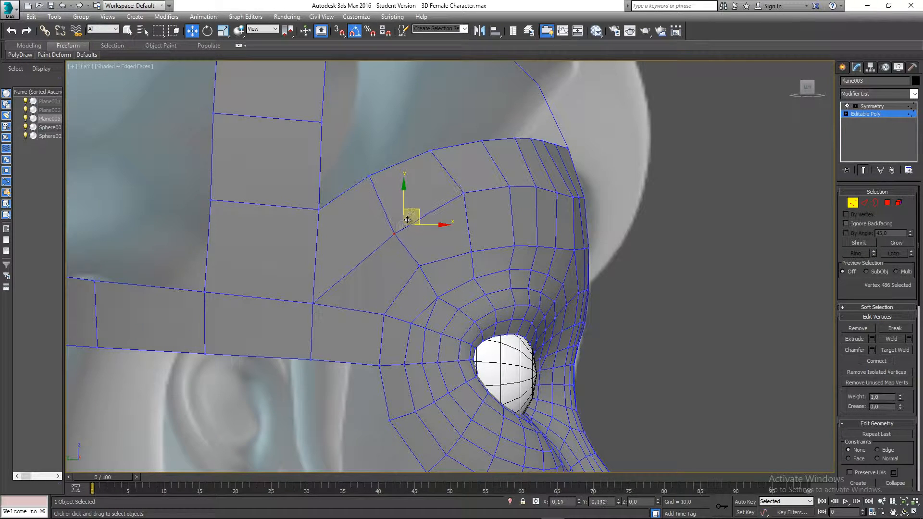
Step: Shift the next two vertices of the forehead's middle row back and slightly down in the Left view, and save the scene
{"action": "left_click", "coordinate": [463, 194]}
{"action": "left_click_drag", "start_coordinate": [477, 180], "coordinate": [472, 193]}
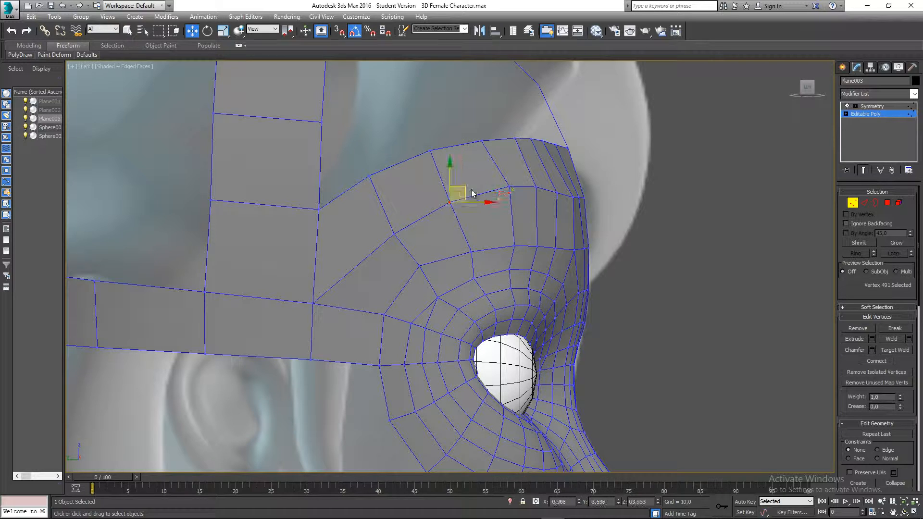
{"action": "left_click", "coordinate": [509, 185]}
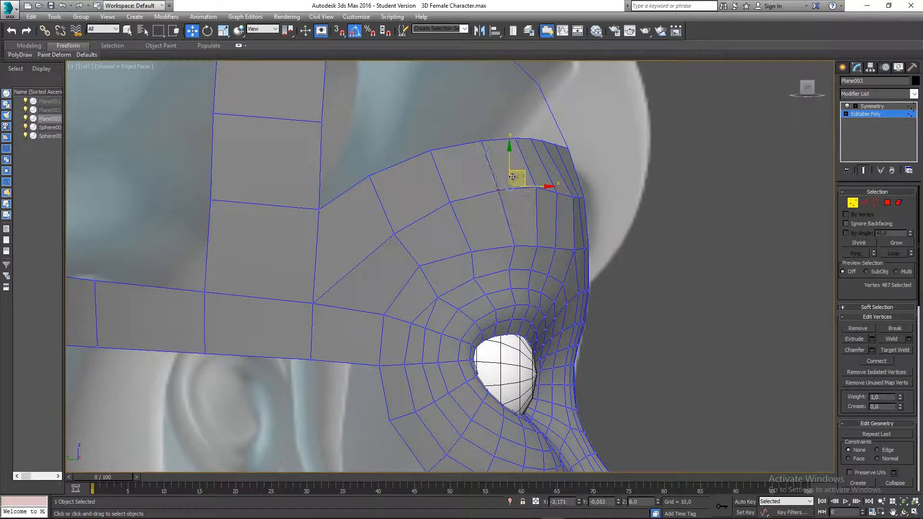
{"action": "left_click_drag", "start_coordinate": [524, 173], "coordinate": [512, 177]}
{"action": "key", "text": "ctrl+s"}
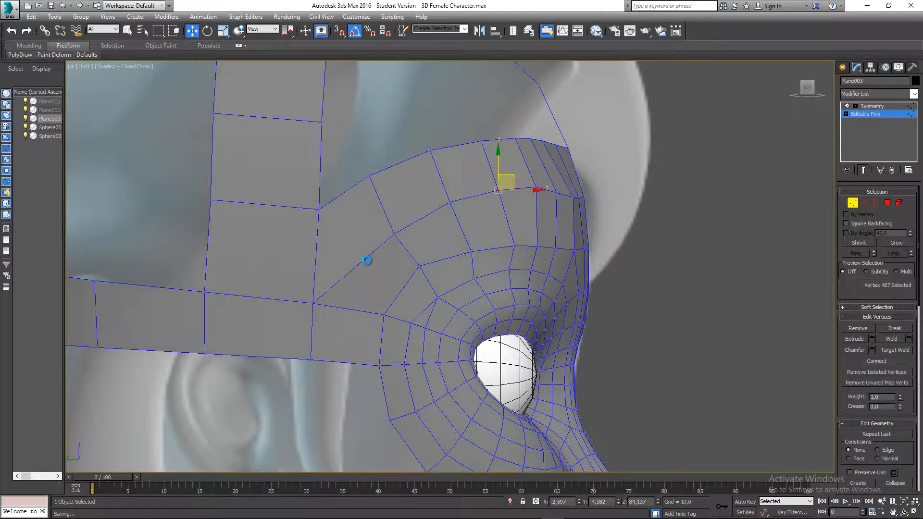
Step: Examine the forehead and skull bands from several angles to compare their shapes and edge layout
{"action": "key", "text": "p"}
{"action": "scroll", "coordinate": [365, 246], "scroll_direction": "down", "scroll_amount": 5}
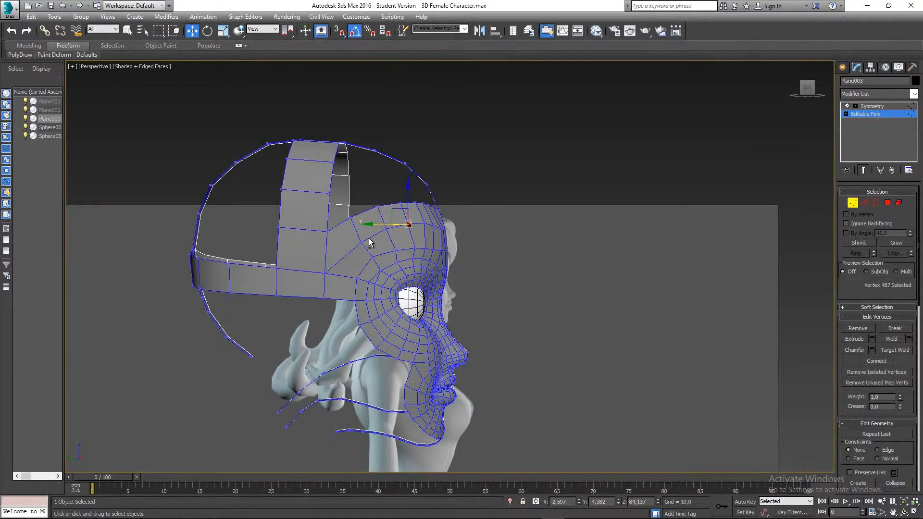
{"action": "middle_click_drag", "start_coordinate": [368, 238], "coordinate": [426, 227], "text": "alt"}
{"action": "scroll", "coordinate": [406, 227], "scroll_direction": "up", "scroll_amount": 4}
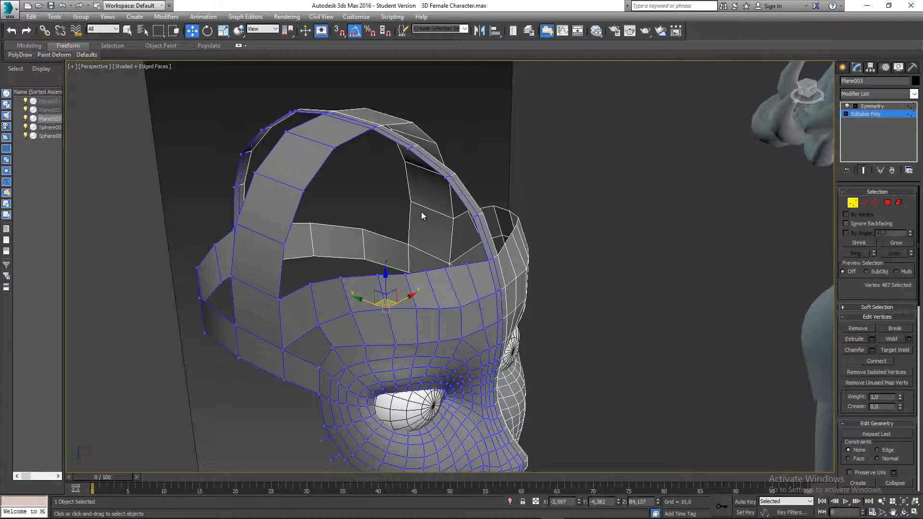
{"action": "middle_click_drag", "start_coordinate": [350, 201], "coordinate": [325, 207], "text": "alt"}
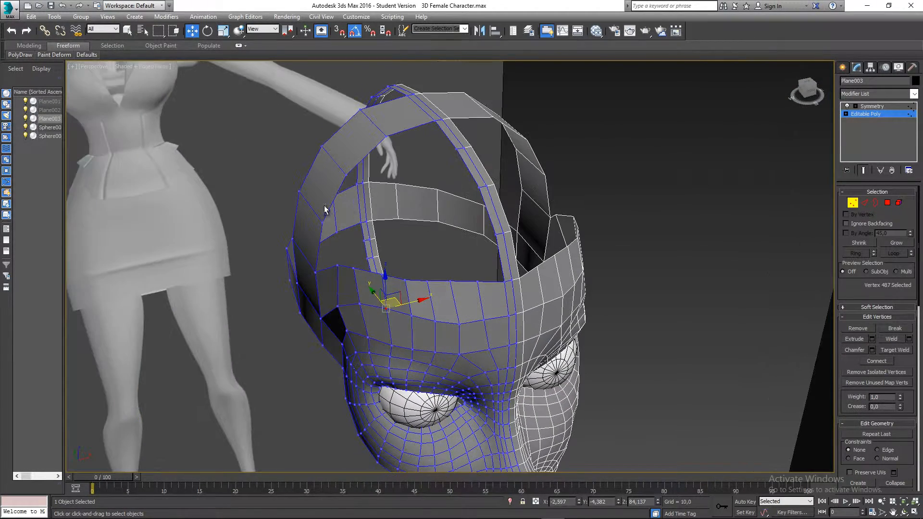
{"action": "left_click", "coordinate": [410, 240]}
{"action": "middle_click_drag", "start_coordinate": [409, 239], "coordinate": [408, 145], "text": "alt"}
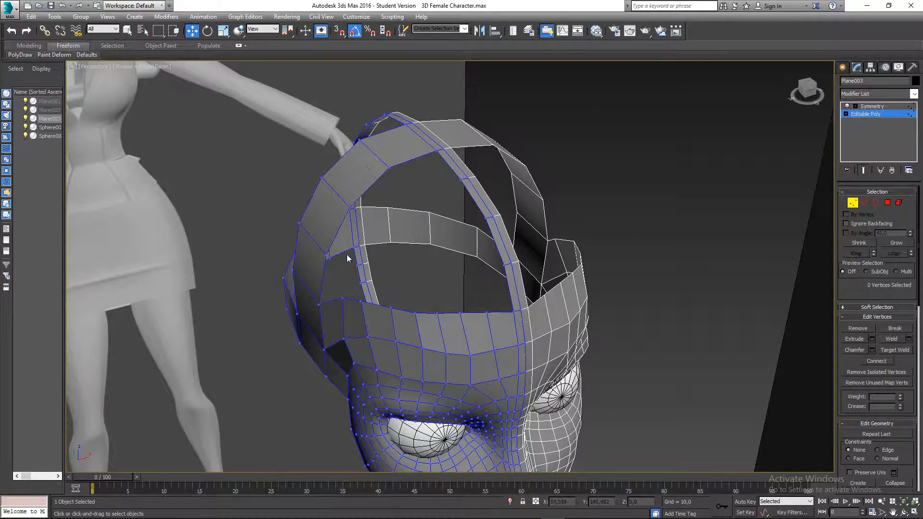
{"action": "middle_click_drag", "start_coordinate": [347, 257], "coordinate": [347, 267], "text": "alt"}
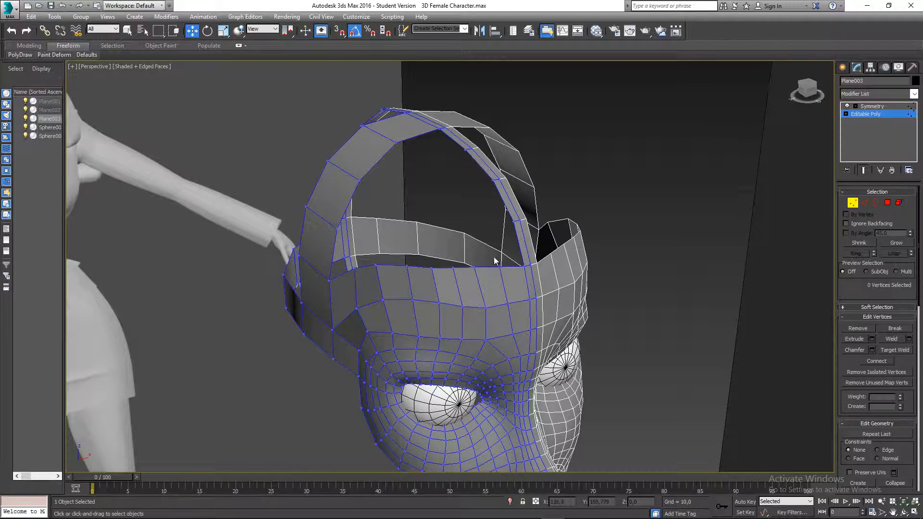
{"action": "middle_click_drag", "start_coordinate": [496, 261], "coordinate": [516, 278], "text": "alt"}
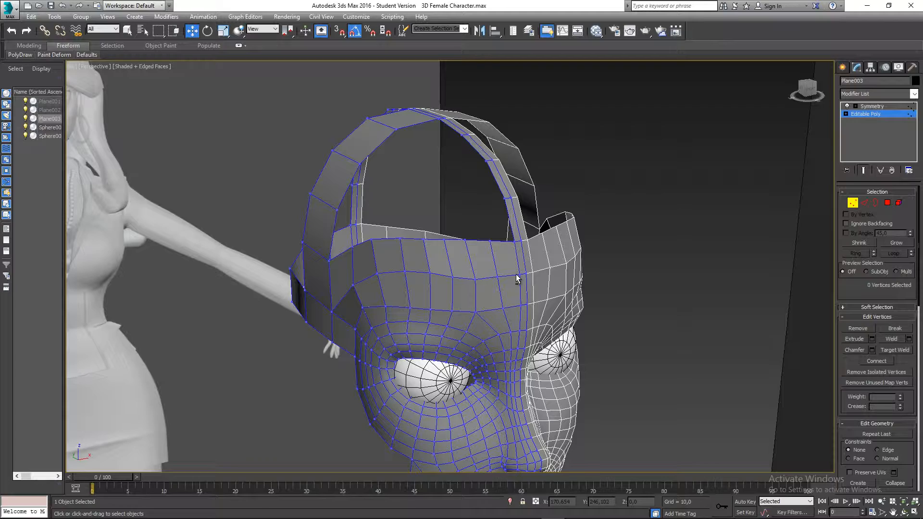
Step: Connect the eight front and rear border edges of the vertical band's upper four faces with 1 segment
{"action": "left_click", "coordinate": [864, 203]}
{"action": "middle_click_drag", "start_coordinate": [485, 212], "coordinate": [403, 160], "text": "alt"}
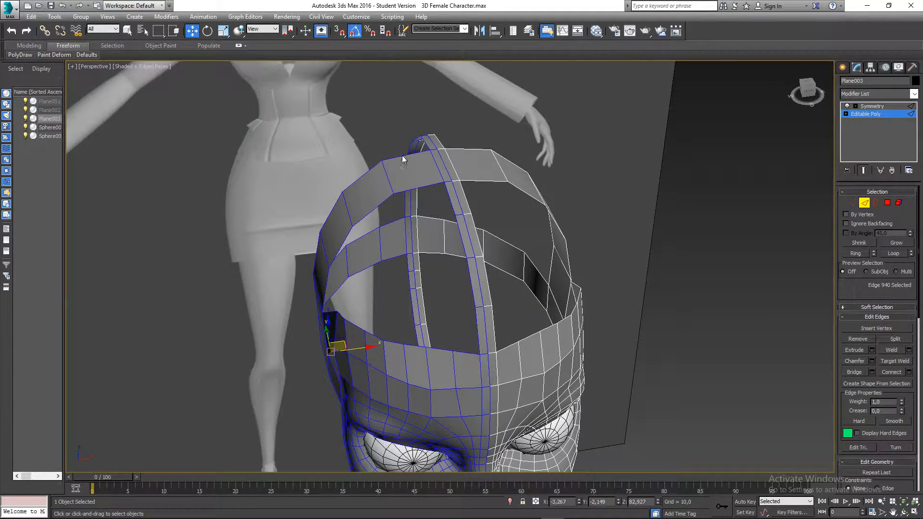
{"action": "left_click", "coordinate": [395, 157]}
{"action": "left_click", "coordinate": [398, 193], "text": "ctrl"}
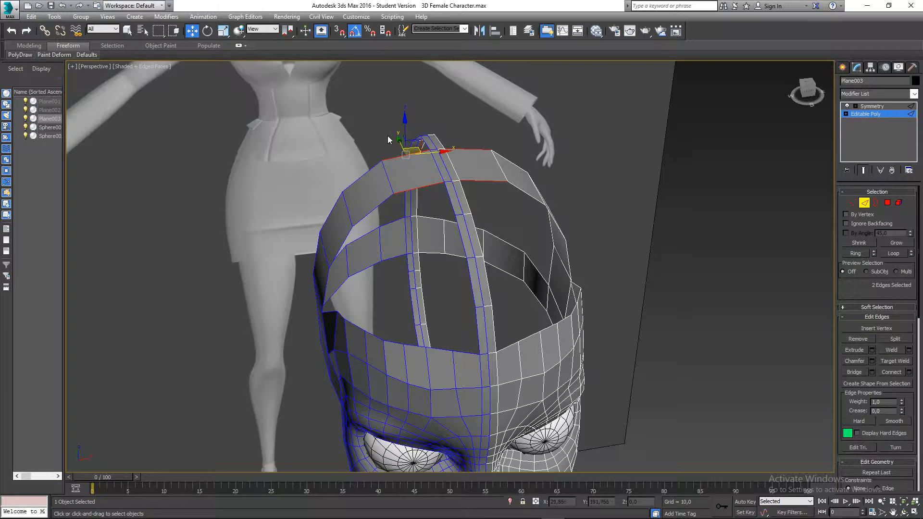
{"action": "middle_click_drag", "start_coordinate": [371, 170], "coordinate": [382, 161], "text": "alt"}
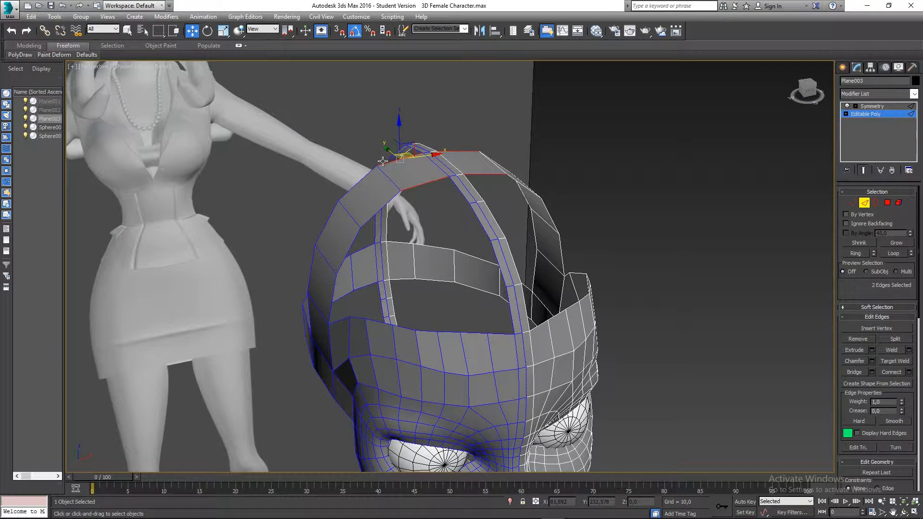
{"action": "left_click", "coordinate": [358, 185], "text": "ctrl"}
{"action": "left_click", "coordinate": [382, 209], "text": "ctrl"}
{"action": "middle_click_drag", "start_coordinate": [382, 210], "coordinate": [337, 286], "text": "alt"}
{"action": "left_click", "coordinate": [321, 236], "text": "ctrl"}
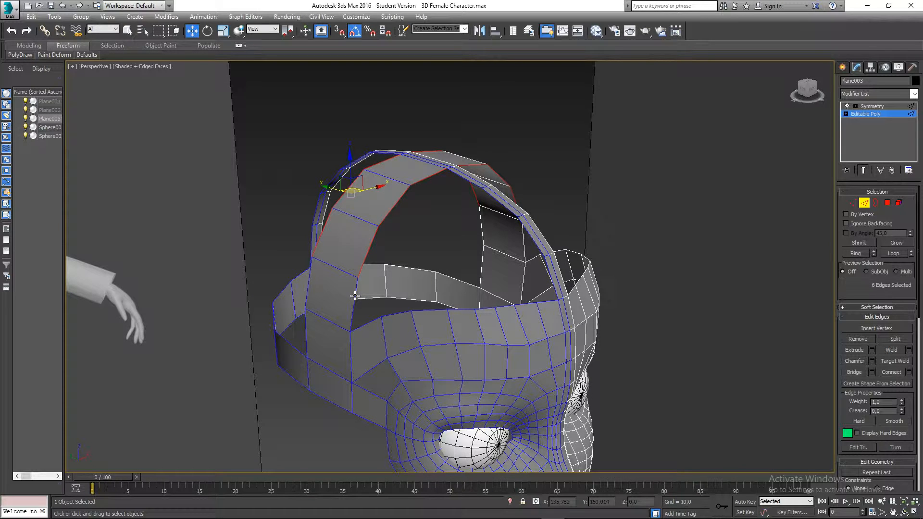
{"action": "left_click", "coordinate": [355, 296], "text": "ctrl"}
{"action": "left_click", "coordinate": [312, 285], "text": "ctrl"}
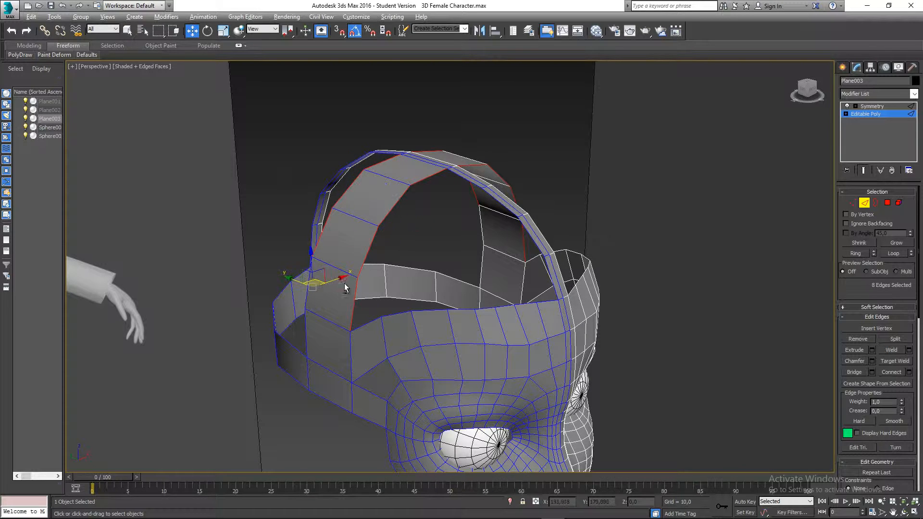
{"action": "middle_click_drag", "start_coordinate": [344, 284], "coordinate": [423, 240], "text": "alt"}
{"action": "scroll", "coordinate": [291, 293], "scroll_direction": "up", "scroll_amount": 2}
{"action": "left_click", "coordinate": [293, 302], "text": "alt"}
{"action": "left_click", "coordinate": [338, 279], "text": "ctrl"}
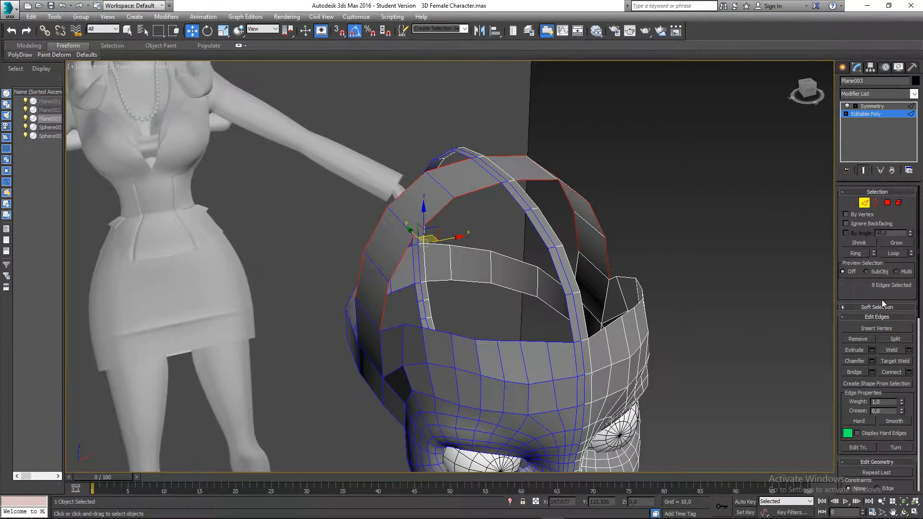
{"action": "left_click", "coordinate": [908, 372]}
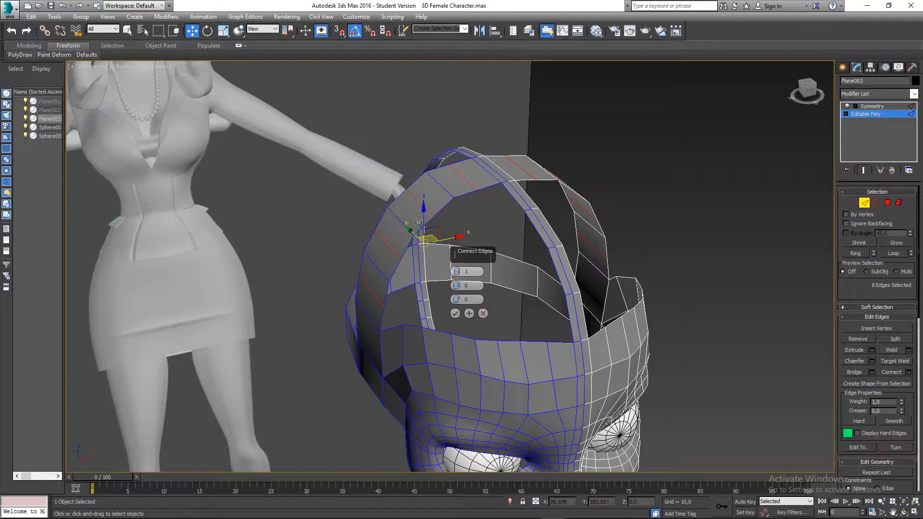
{"action": "left_click", "coordinate": [456, 314]}
Step: Move the vertical band's four new cross edges outward in the Front view to round its arch
{"action": "middle_click_drag", "start_coordinate": [457, 308], "coordinate": [466, 268], "text": "alt"}
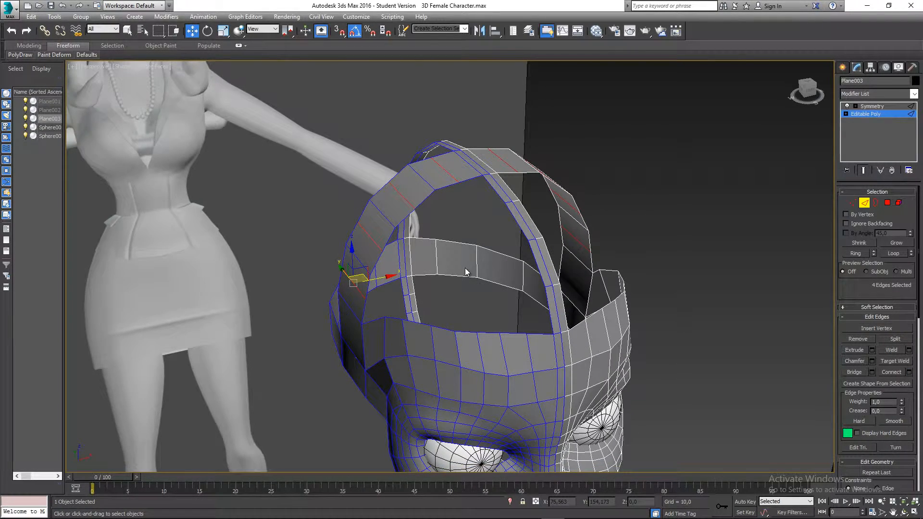
{"action": "key", "text": "f"}
{"action": "scroll", "coordinate": [393, 240], "scroll_direction": "up", "scroll_amount": 3}
{"action": "scroll", "coordinate": [393, 240], "scroll_direction": "down", "scroll_amount": 5}
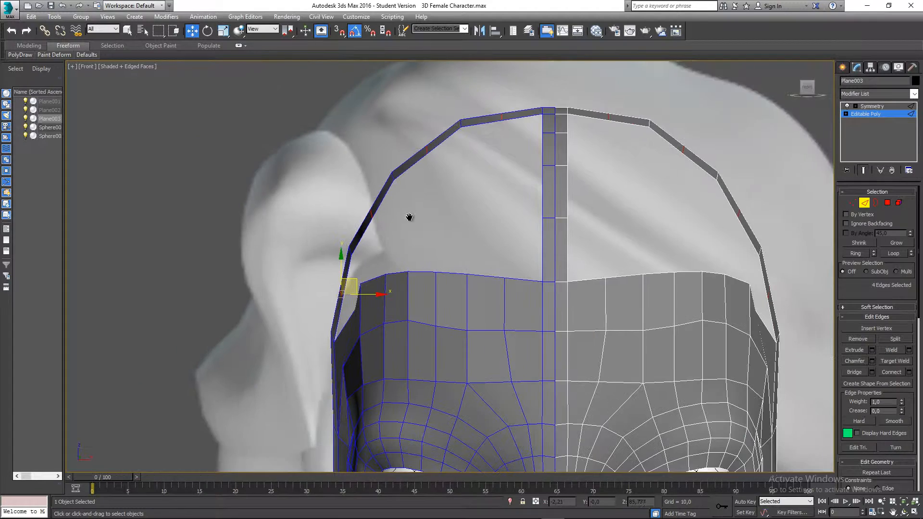
{"action": "left_click_drag", "start_coordinate": [352, 284], "coordinate": [346, 284]}
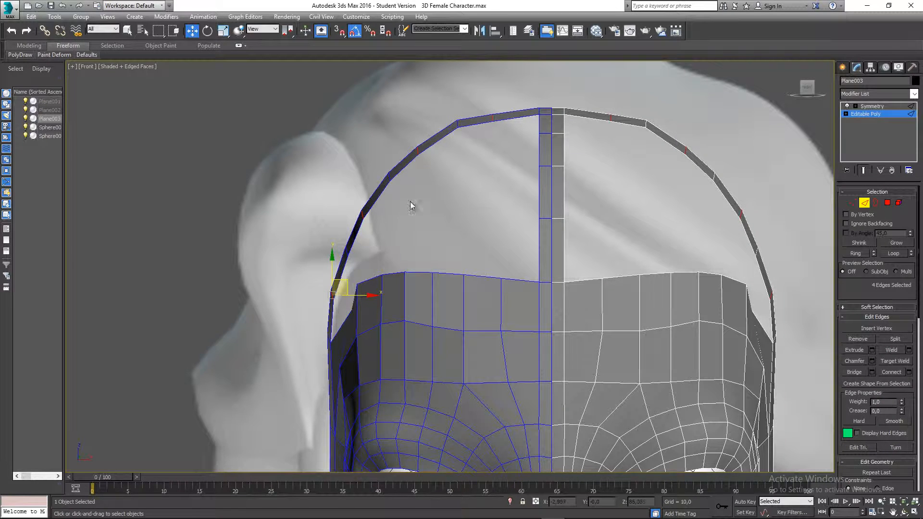
Step: Raise the vertical band's new cross edge nearest the crown about 0.03 units in the Front view
{"action": "scroll", "coordinate": [423, 192], "scroll_direction": "up", "scroll_amount": 3}
{"action": "middle_click_drag", "start_coordinate": [478, 123], "coordinate": [473, 124]}
{"action": "left_click", "coordinate": [478, 144]}
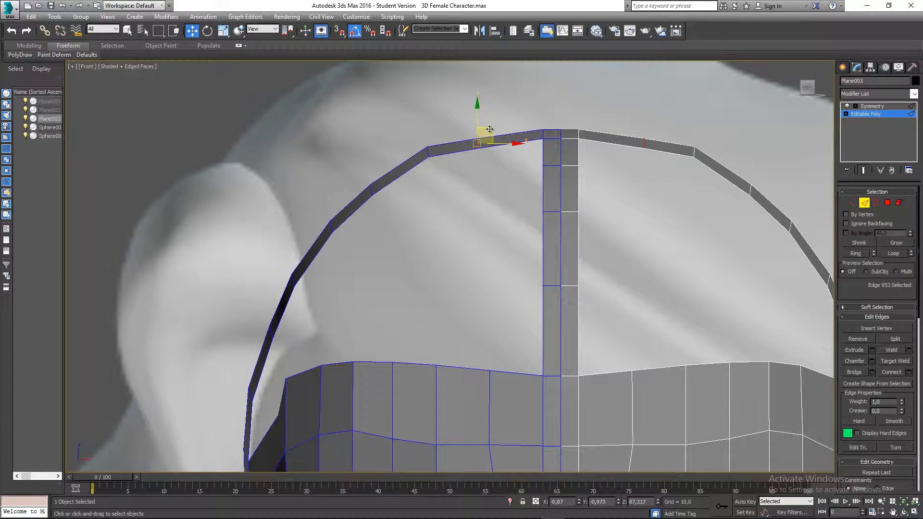
{"action": "left_click_drag", "start_coordinate": [490, 128], "coordinate": [490, 126]}
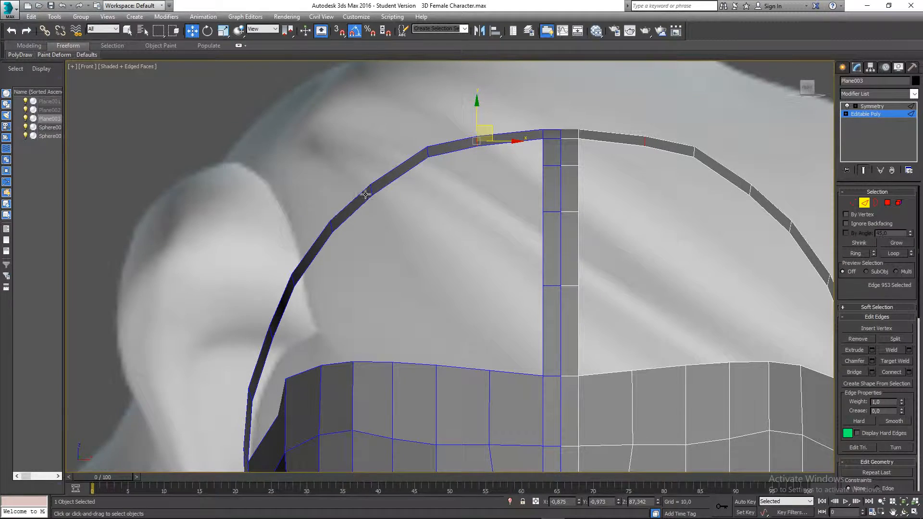
{"action": "middle_click_drag", "start_coordinate": [365, 195], "coordinate": [391, 165]}
{"action": "scroll", "coordinate": [378, 226], "scroll_direction": "down", "scroll_amount": 3}
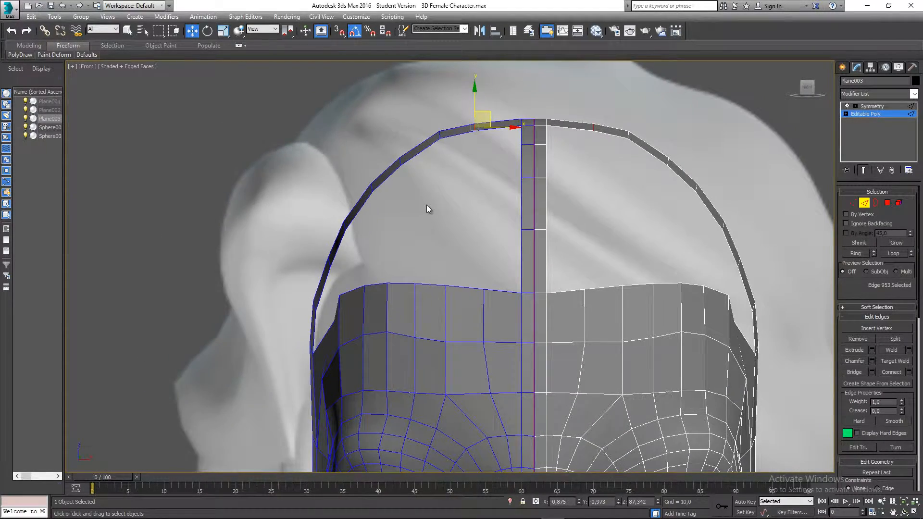
Step: Try bridging the vertical band's second front edge from the centre strip to the matching forehead edge with 4 segments under Symmetry
{"action": "key", "text": "p"}
{"action": "scroll", "coordinate": [424, 200], "scroll_direction": "down", "scroll_amount": 4}
{"action": "middle_click_drag", "start_coordinate": [424, 199], "coordinate": [489, 212], "text": "alt"}
{"action": "left_click", "coordinate": [477, 237]}
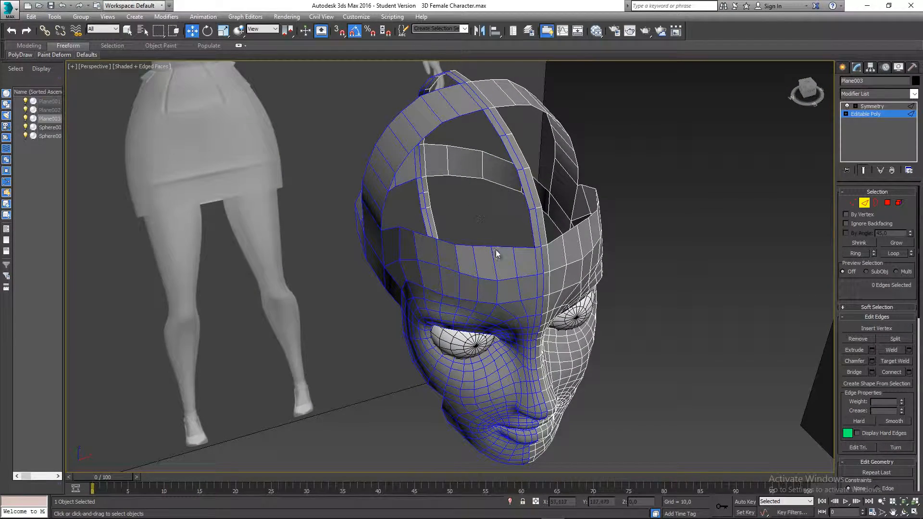
{"action": "middle_click_drag", "start_coordinate": [461, 243], "coordinate": [420, 236], "text": "alt"}
{"action": "middle_click_drag", "start_coordinate": [424, 230], "coordinate": [472, 234], "text": "alt"}
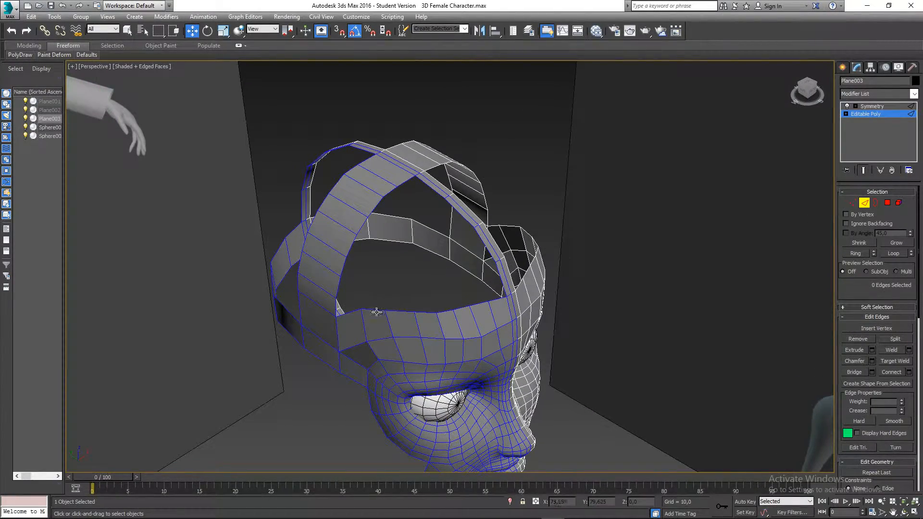
{"action": "left_click", "coordinate": [388, 193]}
{"action": "middle_click_drag", "start_coordinate": [387, 194], "coordinate": [454, 318], "text": "alt"}
{"action": "left_click", "coordinate": [439, 324], "text": "ctrl"}
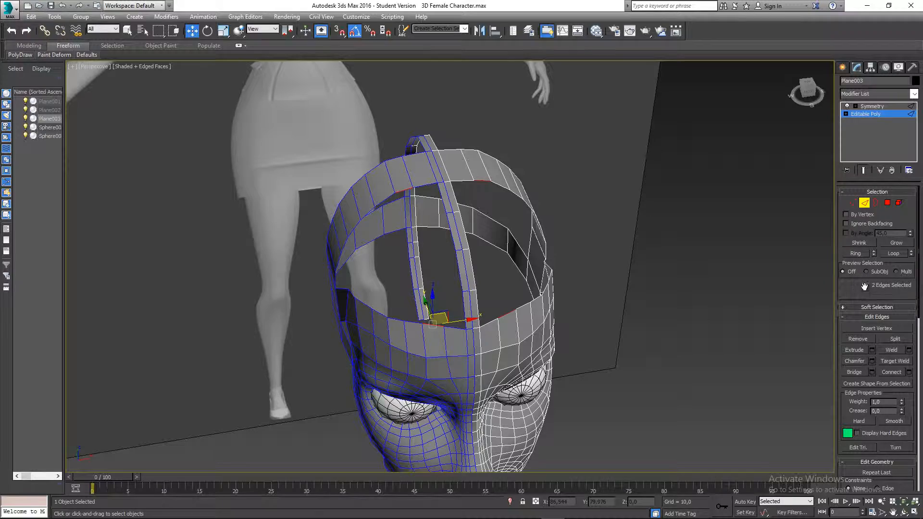
{"action": "left_click", "coordinate": [873, 373]}
{"action": "middle_click_drag", "start_coordinate": [491, 262], "coordinate": [339, 219], "text": "alt"}
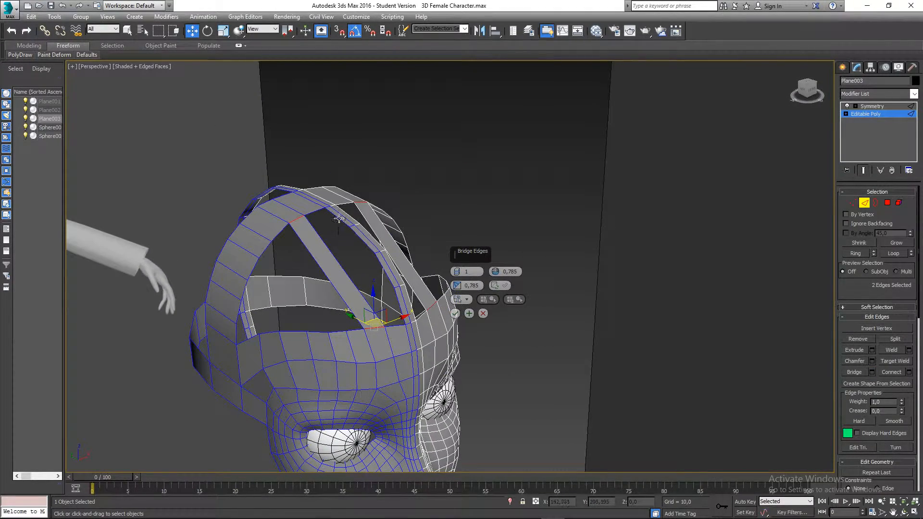
{"action": "left_click_drag", "start_coordinate": [458, 279], "coordinate": [457, 267]}
{"action": "mouse_move", "coordinate": [363, 268]}
{"action": "middle_mouse_down", "text": "alt"}
{"action": "mouse_move", "coordinate": [303, 247]}
{"action": "mouse_move", "coordinate": [352, 258]}
{"action": "middle_mouse_up", "text": "alt"}
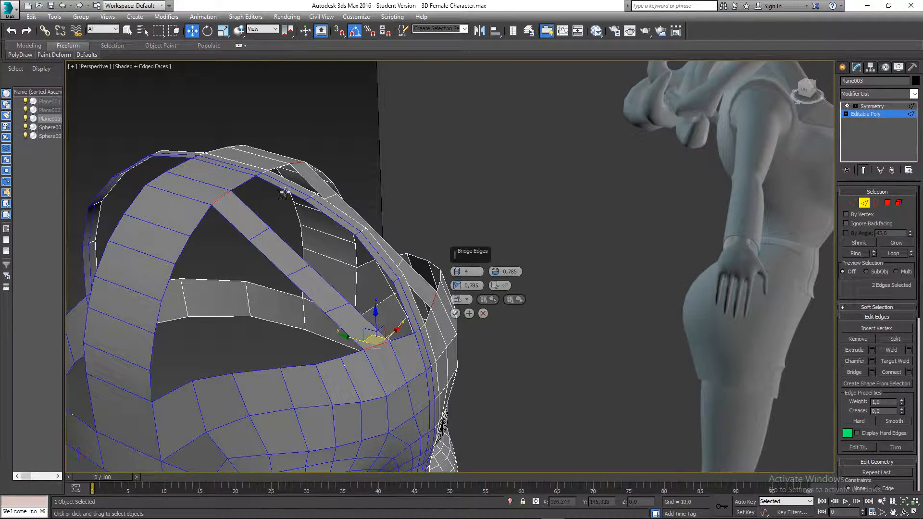
{"action": "middle_click_drag", "start_coordinate": [397, 282], "coordinate": [376, 278], "text": "alt"}
{"action": "left_click", "coordinate": [455, 313]}
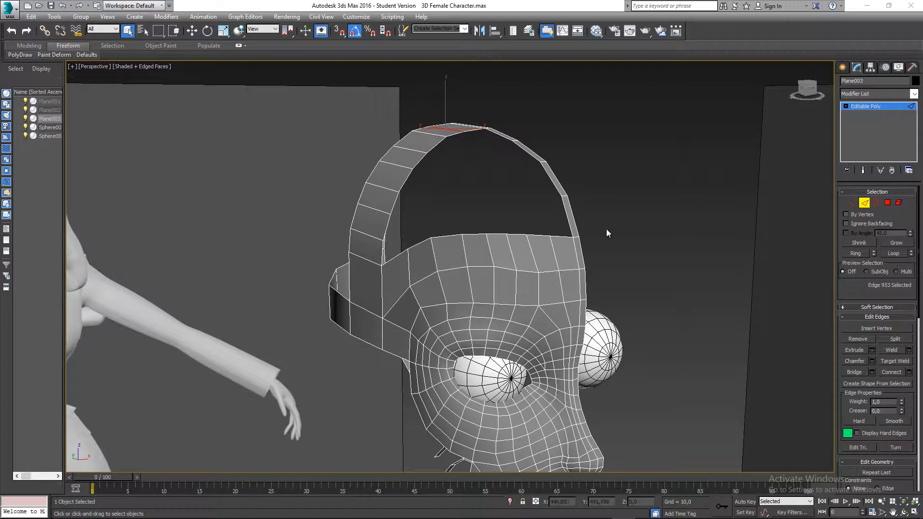
Step: Bridge the vertical band's second front edge from the centre strip to the matching forehead border edge with 4 segments
{"action": "middle_click_drag", "start_coordinate": [607, 233], "coordinate": [597, 232]}
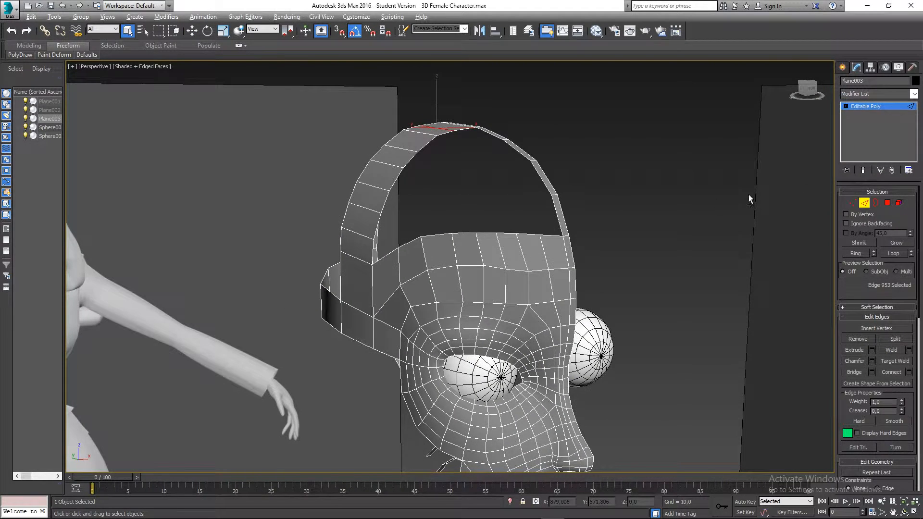
{"action": "middle_click_drag", "start_coordinate": [749, 194], "coordinate": [694, 213], "text": "alt"}
{"action": "left_click", "coordinate": [431, 142]}
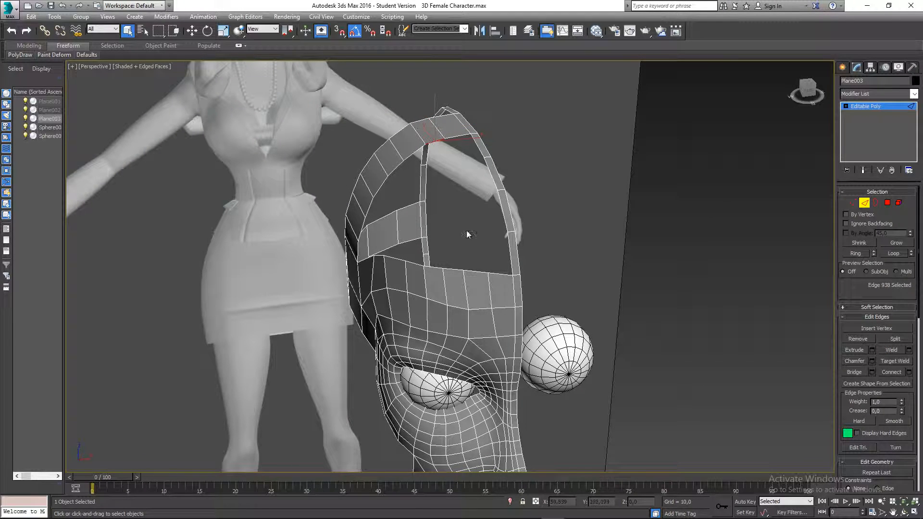
{"action": "left_click", "coordinate": [476, 272], "text": "ctrl"}
{"action": "key", "text": "w"}
{"action": "middle_click_drag", "start_coordinate": [476, 273], "coordinate": [532, 271], "text": "alt"}
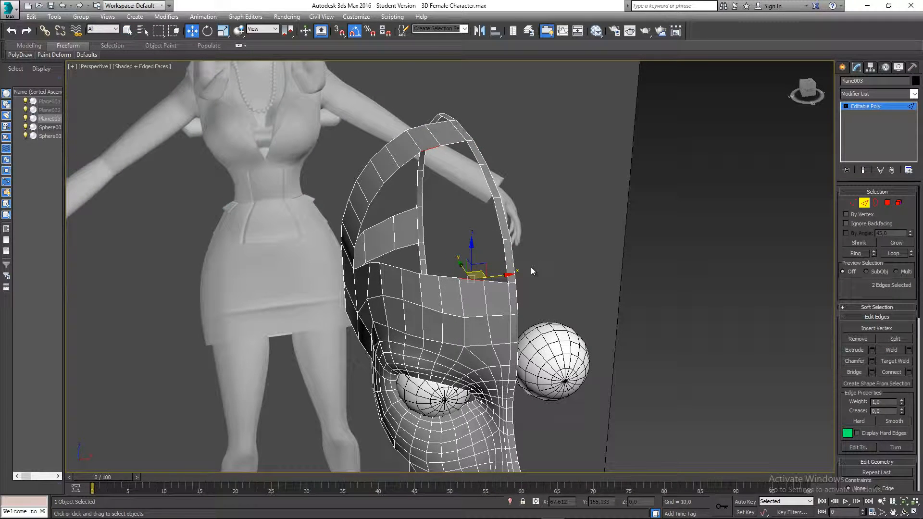
{"action": "left_click", "coordinate": [872, 372]}
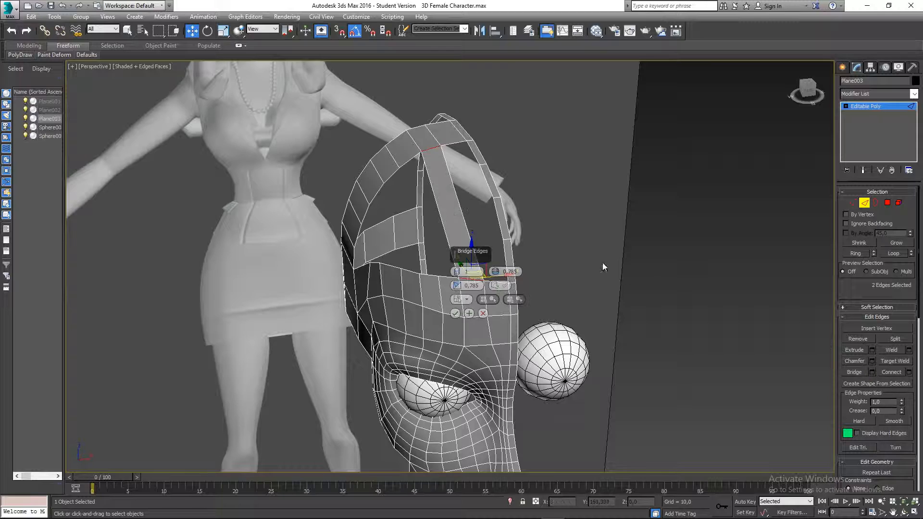
{"action": "middle_click_drag", "start_coordinate": [602, 262], "coordinate": [558, 232], "text": "alt"}
{"action": "left_click_drag", "start_coordinate": [459, 272], "coordinate": [459, 267]}
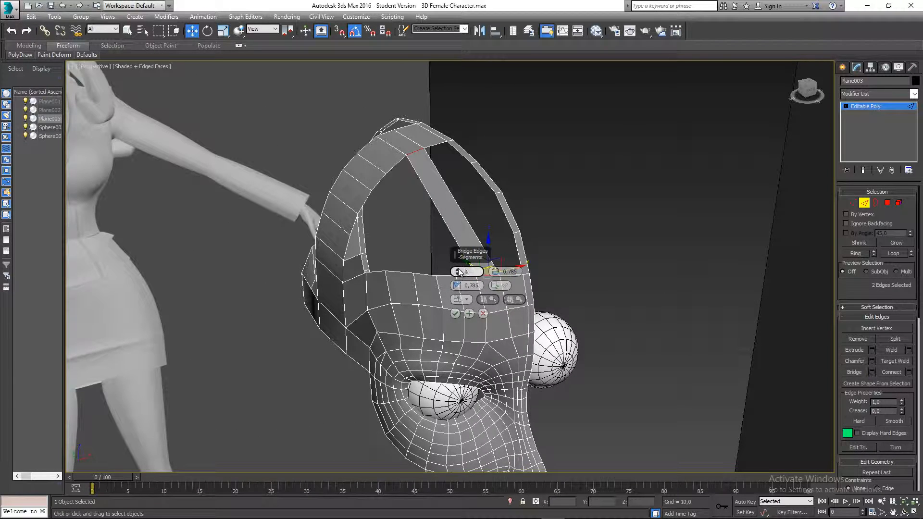
{"action": "middle_click_drag", "start_coordinate": [387, 220], "coordinate": [333, 231]}
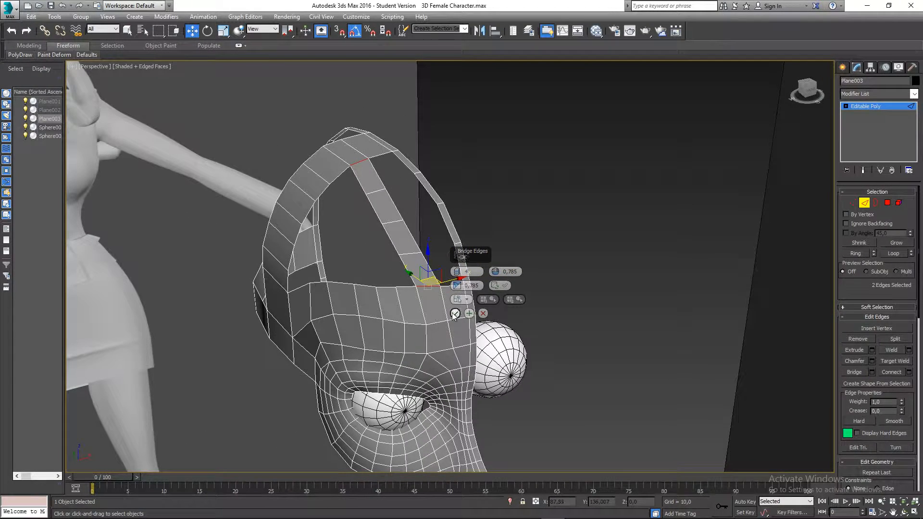
{"action": "left_click", "coordinate": [455, 313]}
Step: Examine the new bridge strip in the Left and Perspective views against the centre strip's profile and the reference
{"action": "middle_click_drag", "start_coordinate": [397, 233], "coordinate": [385, 238], "text": "alt"}
{"action": "key", "text": "l"}
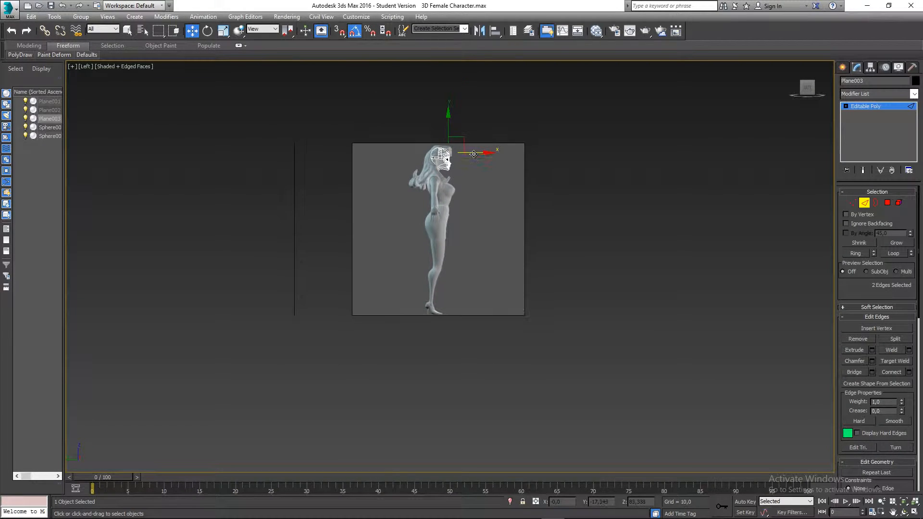
{"action": "key", "text": "z"}
{"action": "scroll", "coordinate": [486, 241], "scroll_direction": "down", "scroll_amount": 6}
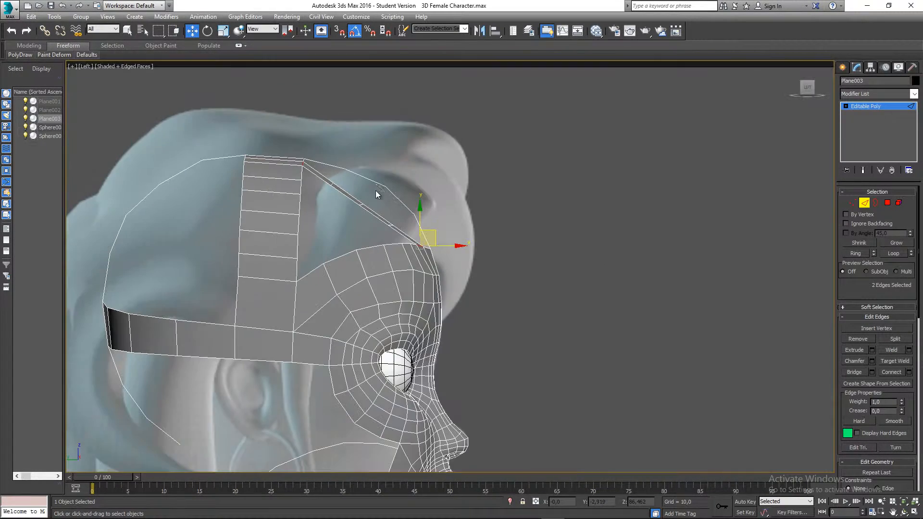
{"action": "middle_click_drag", "start_coordinate": [376, 190], "coordinate": [452, 175]}
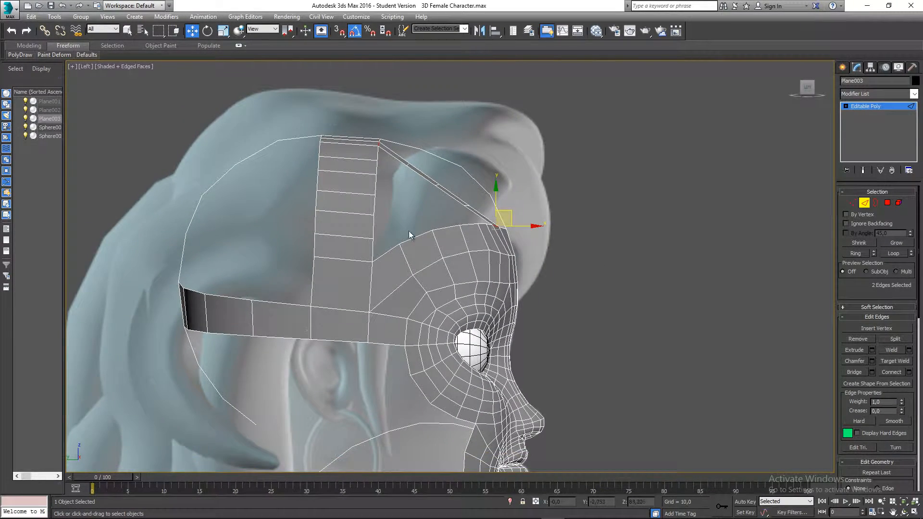
{"action": "scroll", "coordinate": [432, 212], "scroll_direction": "down", "scroll_amount": 4}
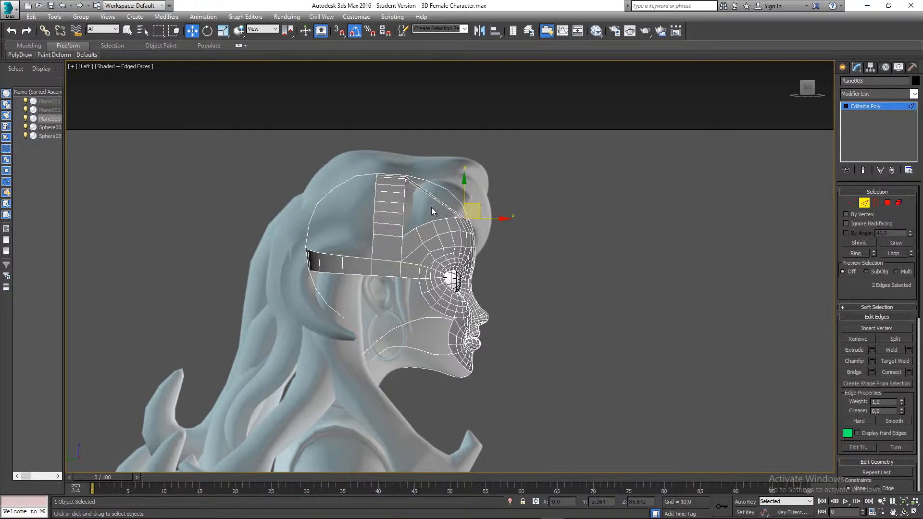
{"action": "key", "text": "p"}
{"action": "scroll", "coordinate": [431, 205], "scroll_direction": "down", "scroll_amount": 9}
{"action": "middle_click_drag", "start_coordinate": [432, 207], "coordinate": [396, 227], "text": "alt"}
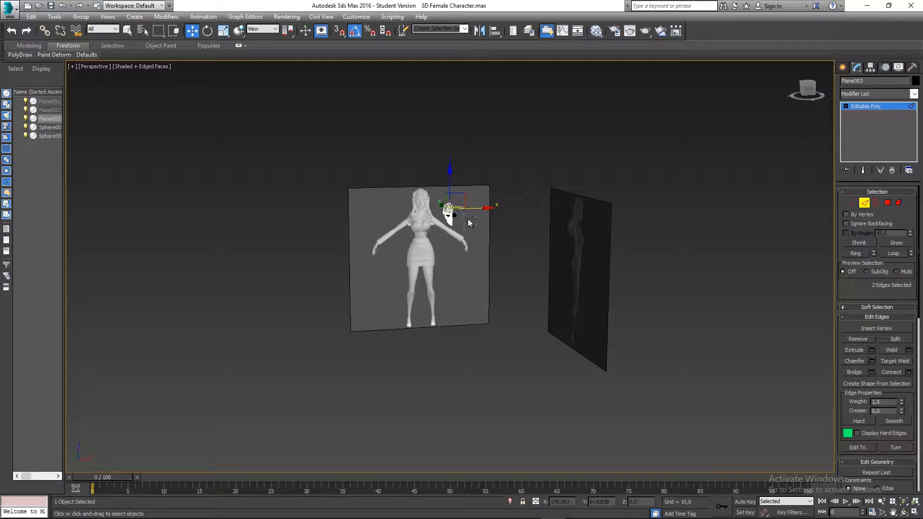
{"action": "key", "text": "z"}
{"action": "middle_click_drag", "start_coordinate": [468, 221], "coordinate": [444, 166]}
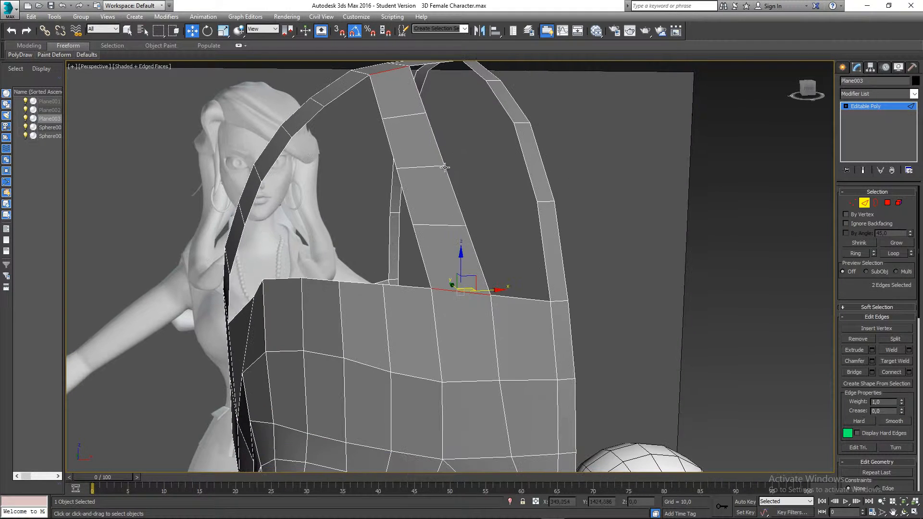
{"action": "scroll", "coordinate": [459, 205], "scroll_direction": "down", "scroll_amount": 10}
{"action": "key", "text": "z"}
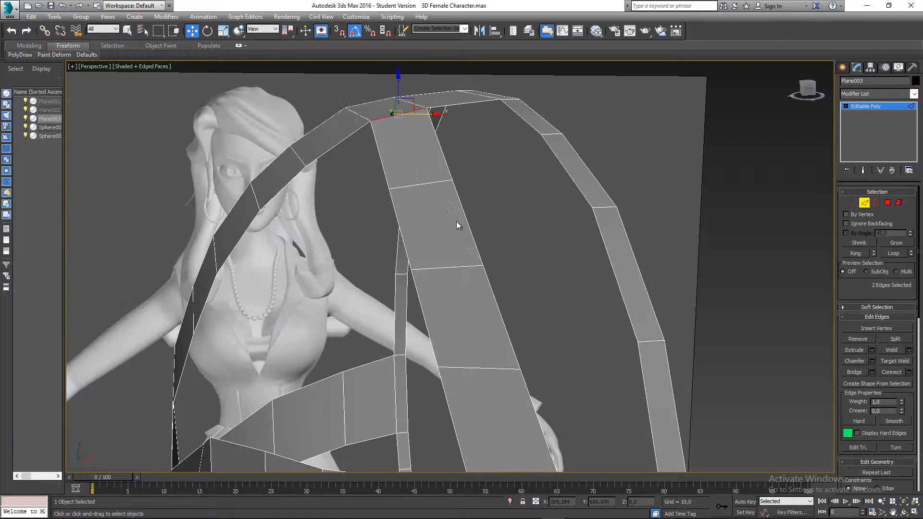
{"action": "middle_click_drag", "start_coordinate": [414, 177], "coordinate": [305, 186], "text": "alt"}
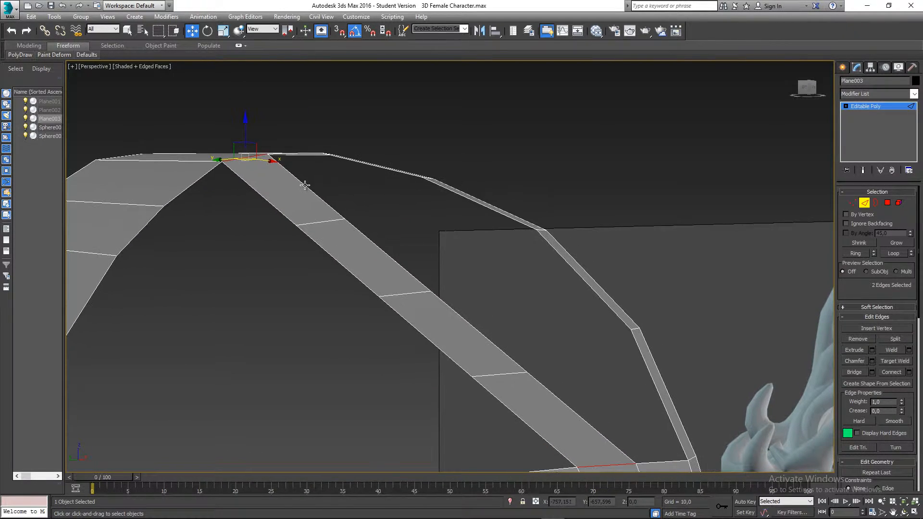
Step: Move the bridge strip's three cross edges outward in the Left view to follow the centre strip's arc
{"action": "key", "text": "l"}
{"action": "scroll", "coordinate": [342, 212], "scroll_direction": "up", "scroll_amount": 8}
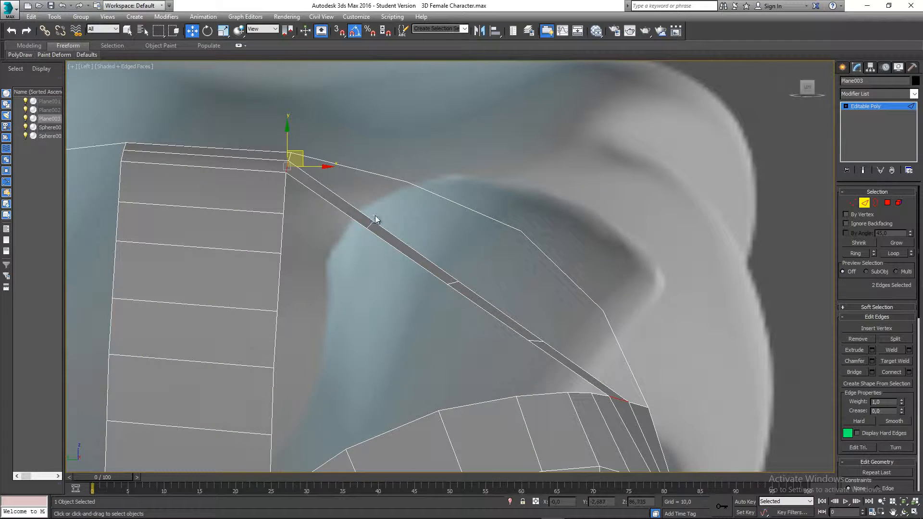
{"action": "left_click", "coordinate": [376, 219]}
{"action": "left_click_drag", "start_coordinate": [378, 214], "coordinate": [414, 182]}
{"action": "left_click", "coordinate": [455, 283]}
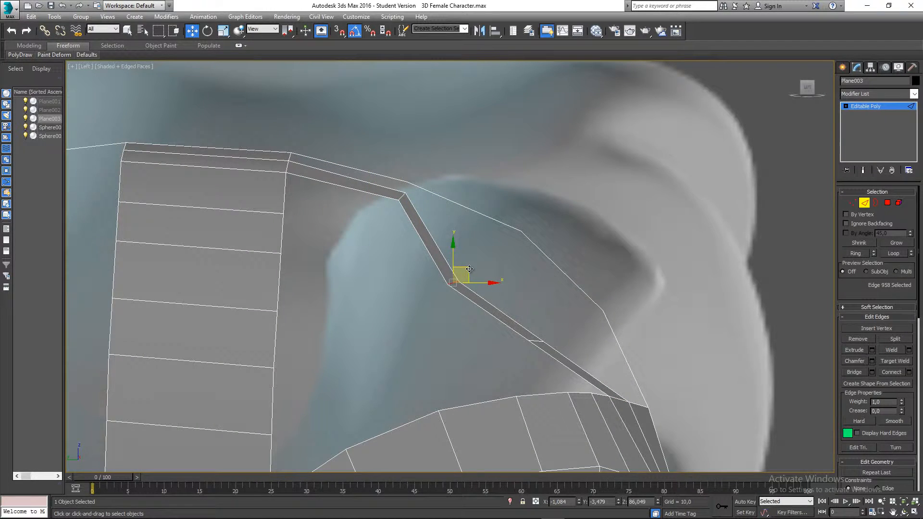
{"action": "left_click_drag", "start_coordinate": [469, 269], "coordinate": [523, 231]}
{"action": "left_click", "coordinate": [543, 341]}
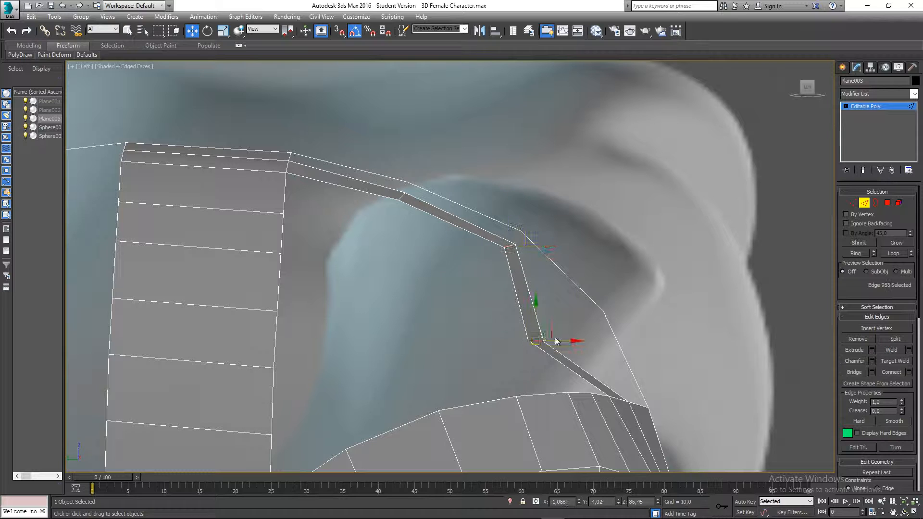
{"action": "left_click_drag", "start_coordinate": [550, 330], "coordinate": [609, 314]}
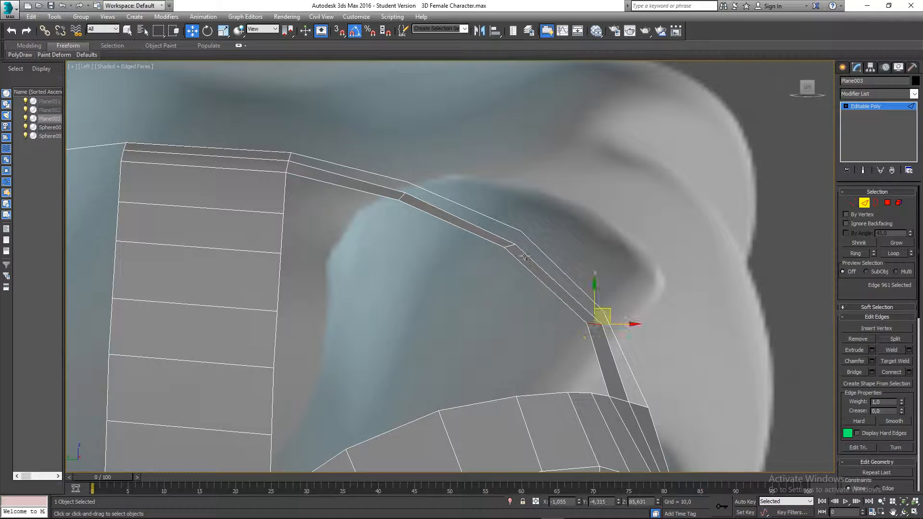
Step: Fine-tune the same three cross edges in the Left view so the strip runs closer to the centre profile
{"action": "left_click", "coordinate": [511, 246]}
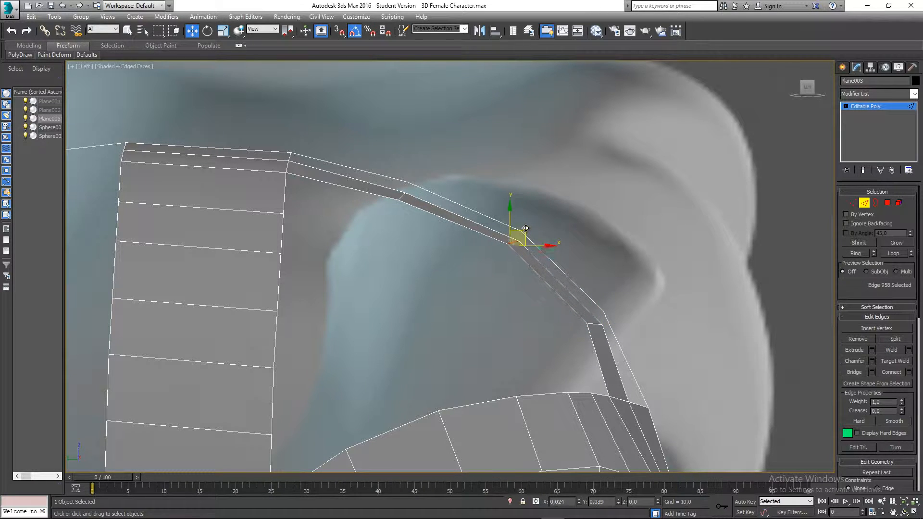
{"action": "left_click", "coordinate": [401, 197]}
{"action": "left_click_drag", "start_coordinate": [414, 183], "coordinate": [421, 173]}
{"action": "left_click", "coordinate": [596, 326]}
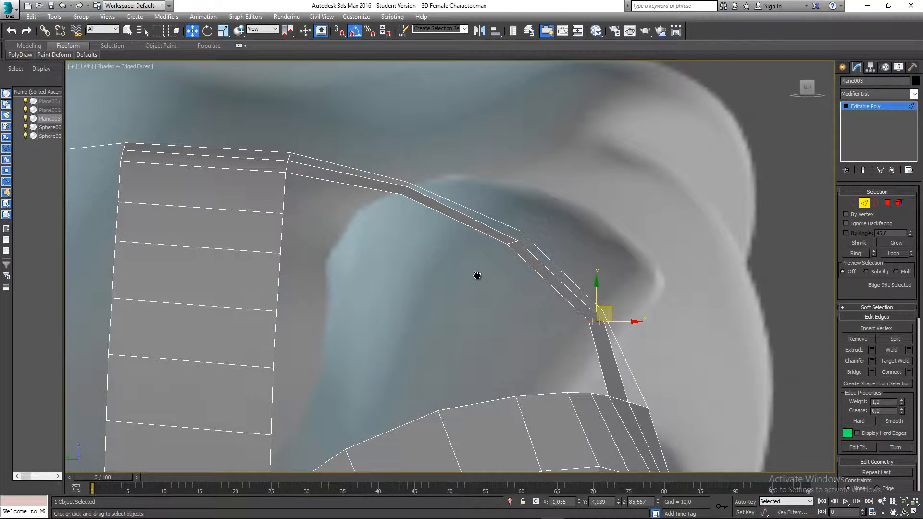
Step: Bridge a second strip with 4 segments from the forehead border to the vertical band, leaving a one-edge gap beside the first strip
{"action": "middle_click_drag", "start_coordinate": [470, 273], "coordinate": [402, 298]}
{"action": "key", "text": "p"}
{"action": "scroll", "coordinate": [450, 267], "scroll_direction": "down", "scroll_amount": 6}
{"action": "left_click", "coordinate": [474, 304]}
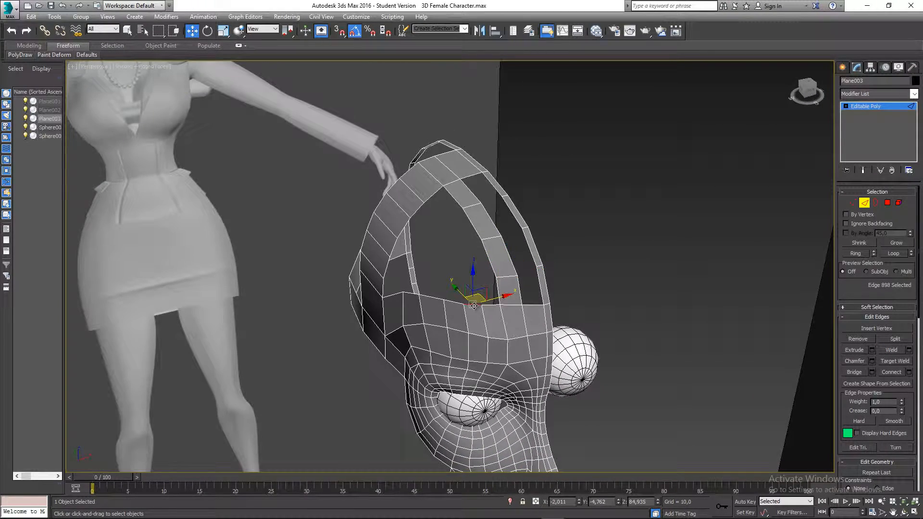
{"action": "left_click", "coordinate": [416, 209], "text": "ctrl"}
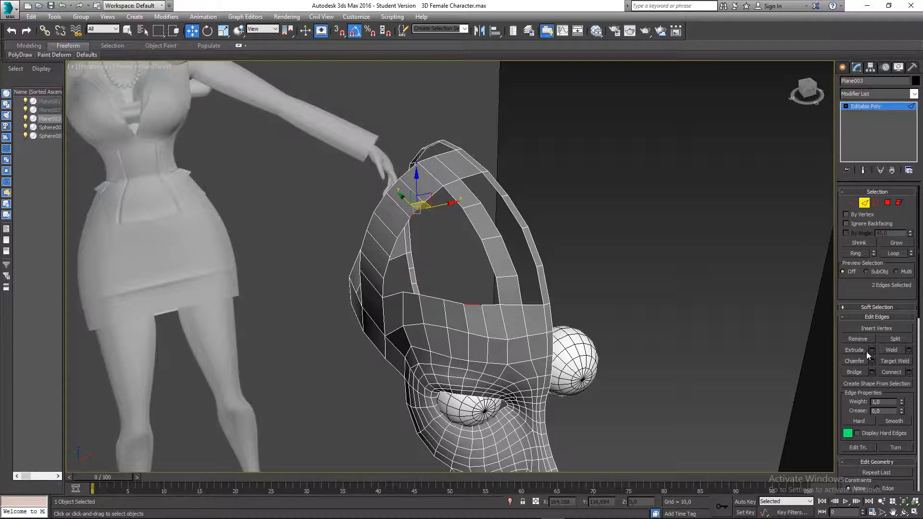
{"action": "left_click", "coordinate": [856, 372]}
{"action": "middle_click_drag", "start_coordinate": [462, 269], "coordinate": [576, 253], "text": "alt"}
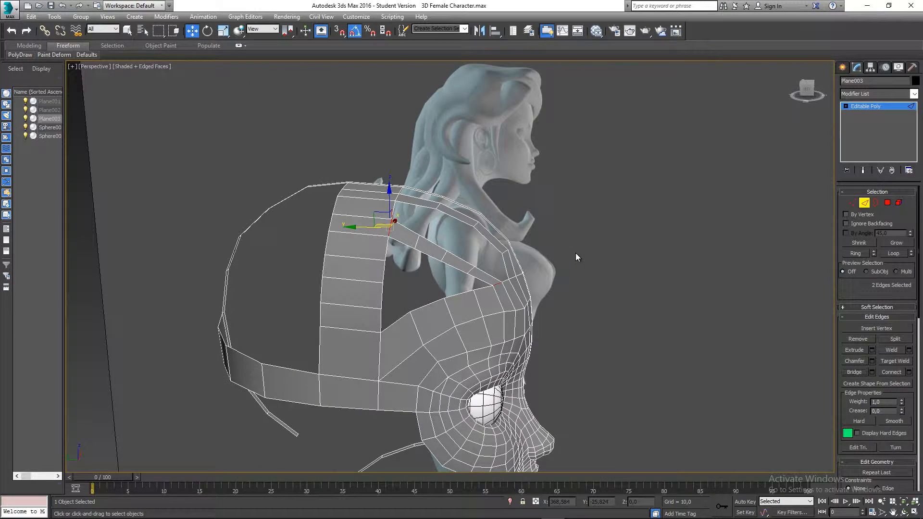
Step: Move the second strip's three cross edges outward in the Left view to form a rounded arc
{"action": "key", "text": "l"}
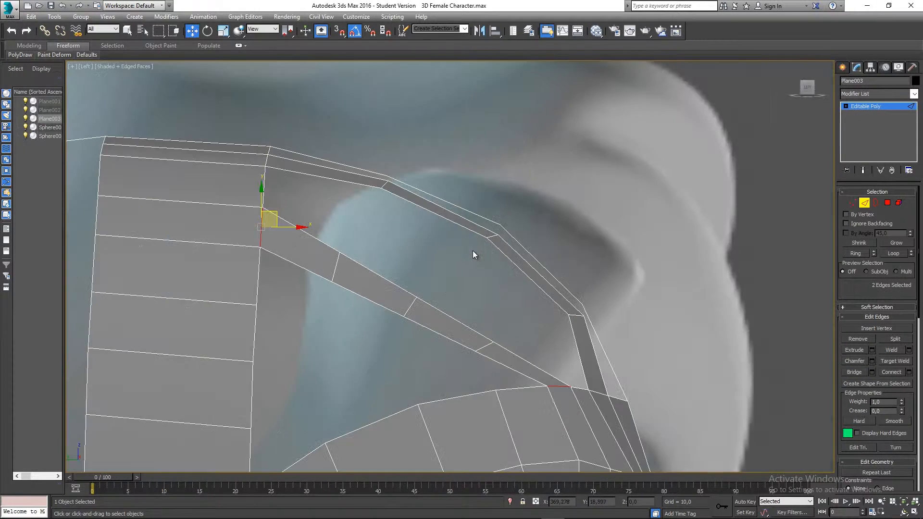
{"action": "left_click", "coordinate": [484, 349]}
{"action": "left_click_drag", "start_coordinate": [499, 330], "coordinate": [374, 210]}
{"action": "left_click", "coordinate": [414, 305]}
{"action": "left_click", "coordinate": [345, 264]}
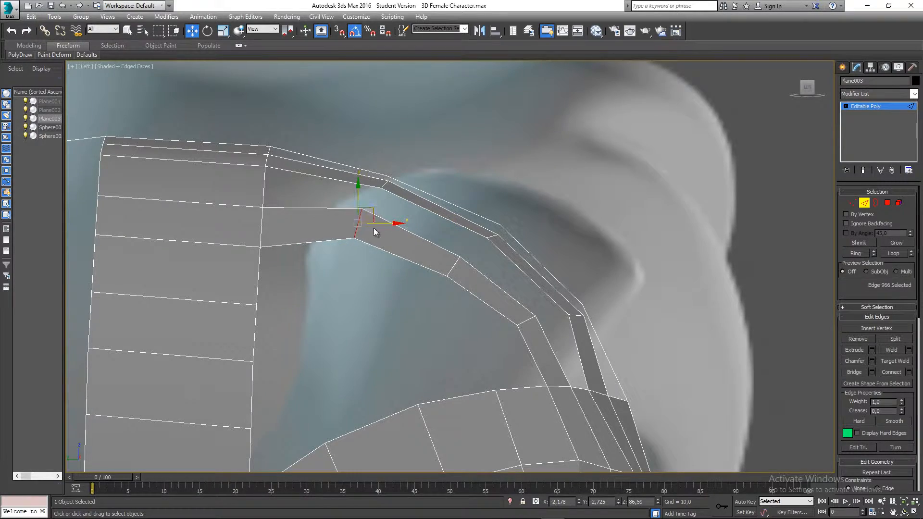
Step: Adjust the second strip's cross edge nearest the vertical band in the Perspective and Front views to align it with the skull's curve
{"action": "middle_click_drag", "start_coordinate": [389, 240], "coordinate": [338, 267]}
{"action": "scroll", "coordinate": [367, 242], "scroll_direction": "down", "scroll_amount": 2}
{"action": "key", "text": "p"}
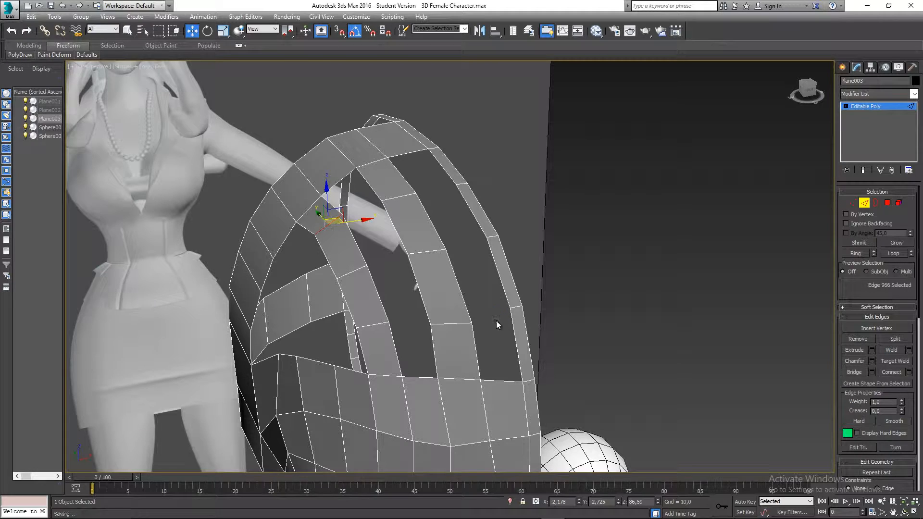
{"action": "left_click_drag", "start_coordinate": [341, 209], "coordinate": [327, 212]}
{"action": "key", "text": "f"}
{"action": "key", "text": "z"}
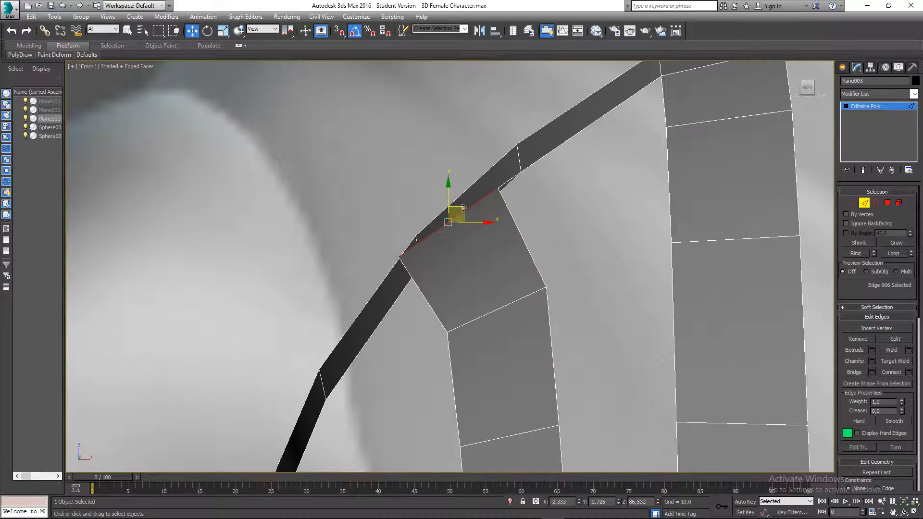
{"action": "left_click_drag", "start_coordinate": [463, 207], "coordinate": [495, 222]}
{"action": "scroll", "coordinate": [505, 247], "scroll_direction": "down", "scroll_amount": 4}
{"action": "middle_click_drag", "start_coordinate": [520, 258], "coordinate": [448, 206]}
{"action": "key", "text": "p"}
{"action": "scroll", "coordinate": [454, 220], "scroll_direction": "down", "scroll_amount": 5}
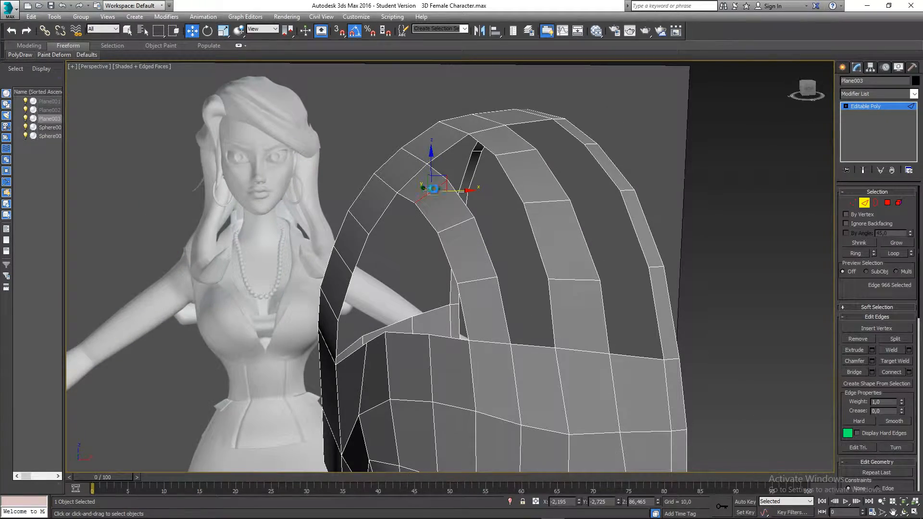
{"action": "middle_click_drag", "start_coordinate": [533, 212], "coordinate": [437, 201], "text": "alt"}
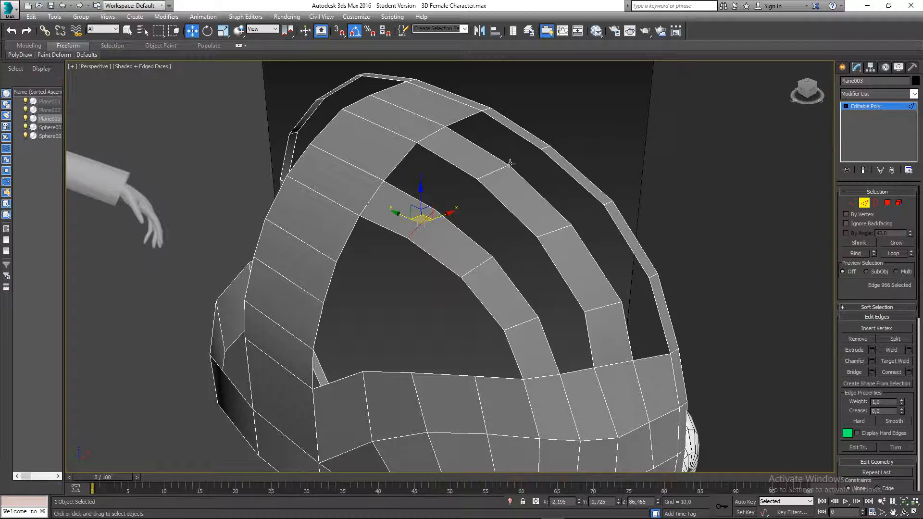
Step: Examine the curvature of the two bridged skull strips from several angles in the Perspective view
{"action": "middle_click_drag", "start_coordinate": [510, 164], "coordinate": [495, 164]}
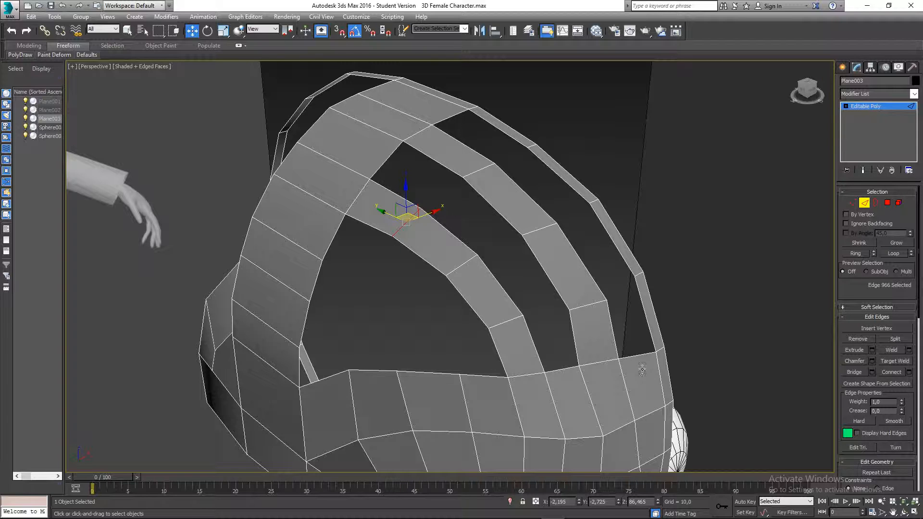
{"action": "double_click", "coordinate": [494, 162]}
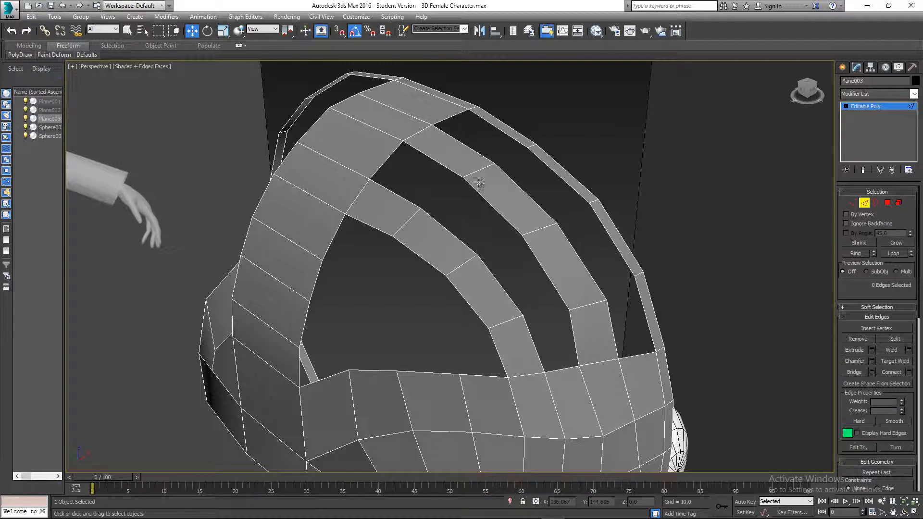
{"action": "mouse_move", "coordinate": [486, 221]}
{"action": "middle_mouse_down", "text": "alt"}
{"action": "mouse_move", "coordinate": [550, 211]}
{"action": "mouse_move", "coordinate": [513, 189]}
{"action": "mouse_move", "coordinate": [482, 216]}
{"action": "mouse_move", "coordinate": [488, 231]}
{"action": "middle_mouse_up", "text": "alt"}
{"action": "middle_click_drag", "start_coordinate": [501, 305], "coordinate": [481, 304], "text": "alt"}
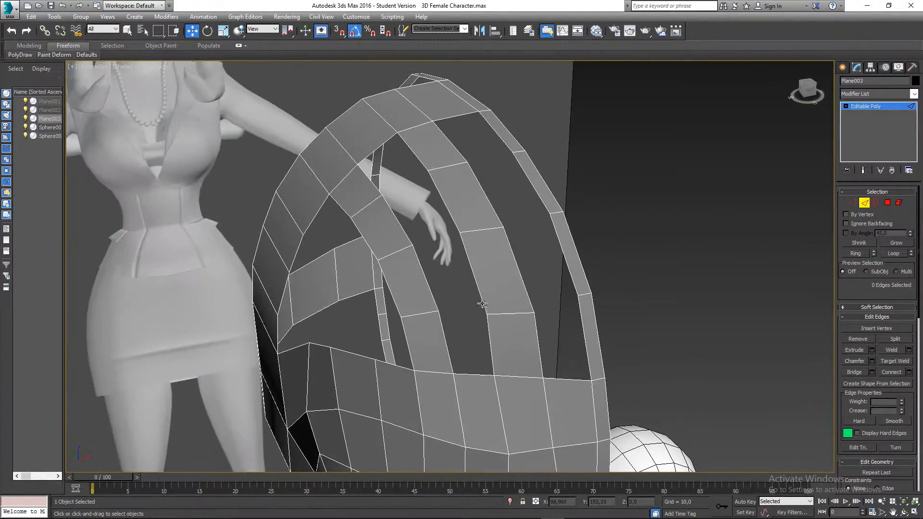
{"action": "middle_click_drag", "start_coordinate": [334, 254], "coordinate": [355, 245], "text": "alt"}
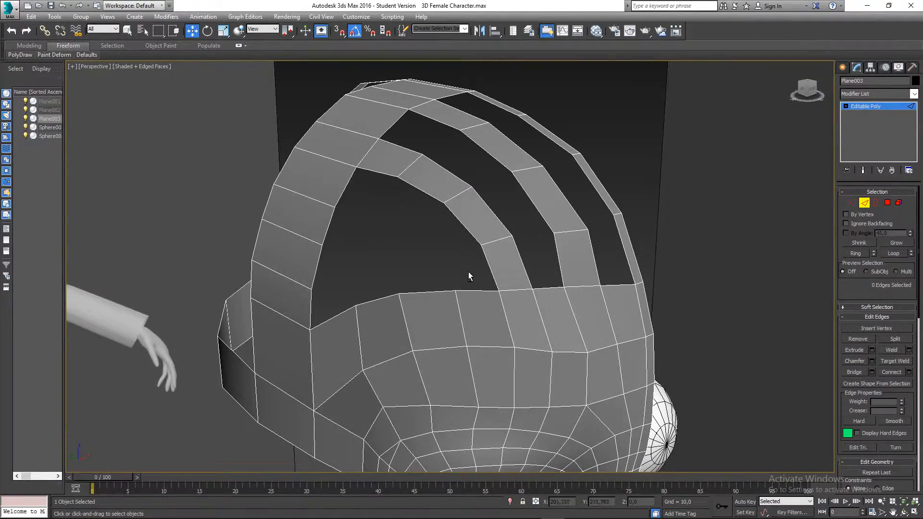
{"action": "middle_click_drag", "start_coordinate": [468, 272], "coordinate": [447, 245], "text": "alt"}
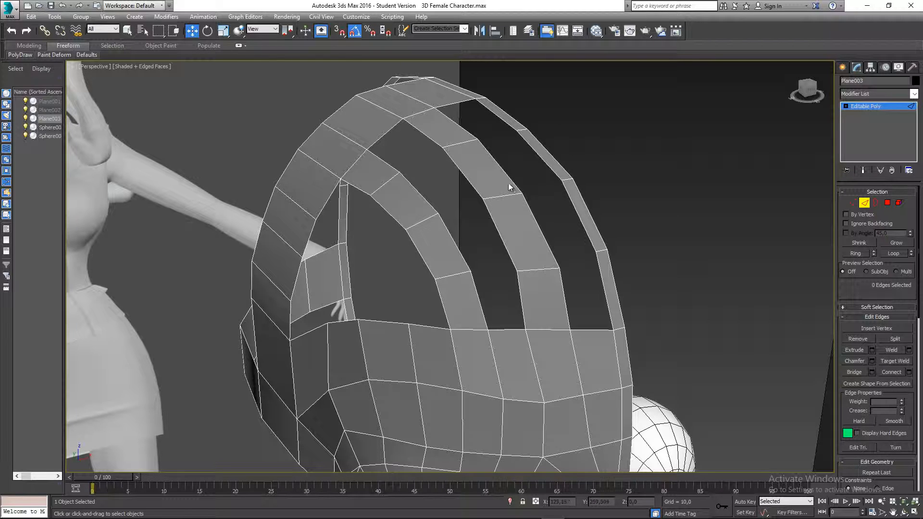
{"action": "middle_click_drag", "start_coordinate": [427, 191], "coordinate": [424, 205], "text": "alt"}
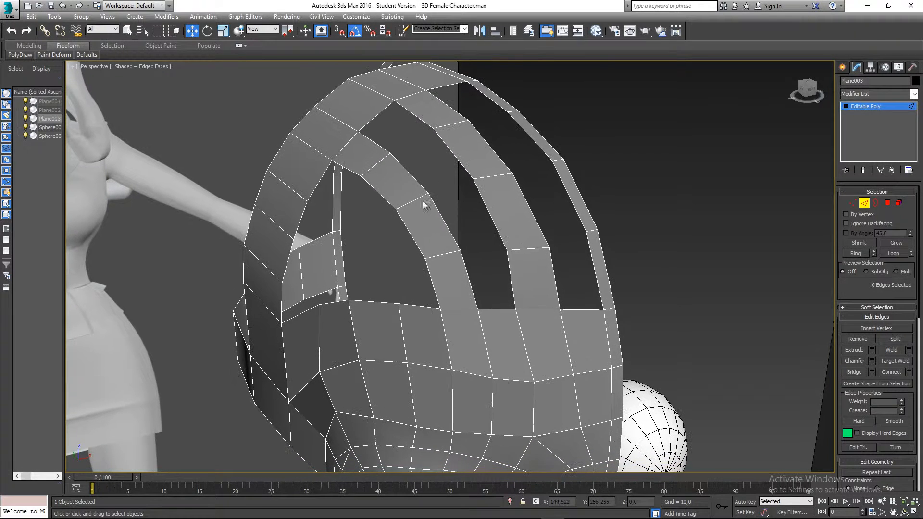
Step: Bridge a third strip with 3 segments from the forehead border to the vertical band, leaving a one-edge gap below the second strip
{"action": "left_click", "coordinate": [375, 303]}
{"action": "left_click", "coordinate": [299, 229], "text": "ctrl"}
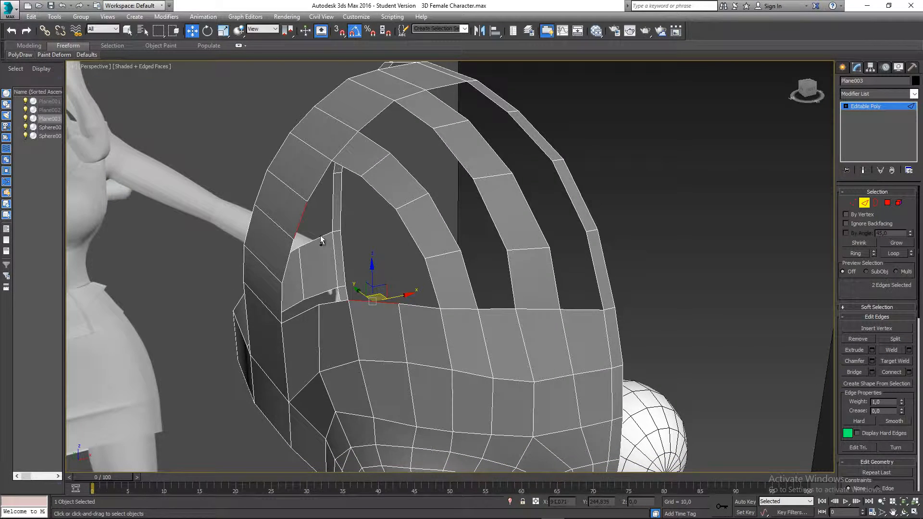
{"action": "middle_click_drag", "start_coordinate": [321, 235], "coordinate": [371, 243], "text": "alt"}
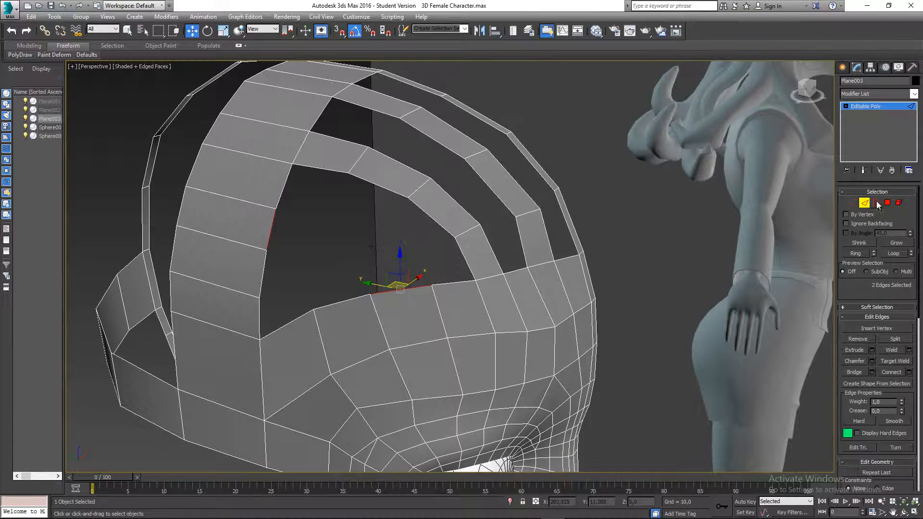
{"action": "left_click", "coordinate": [872, 373]}
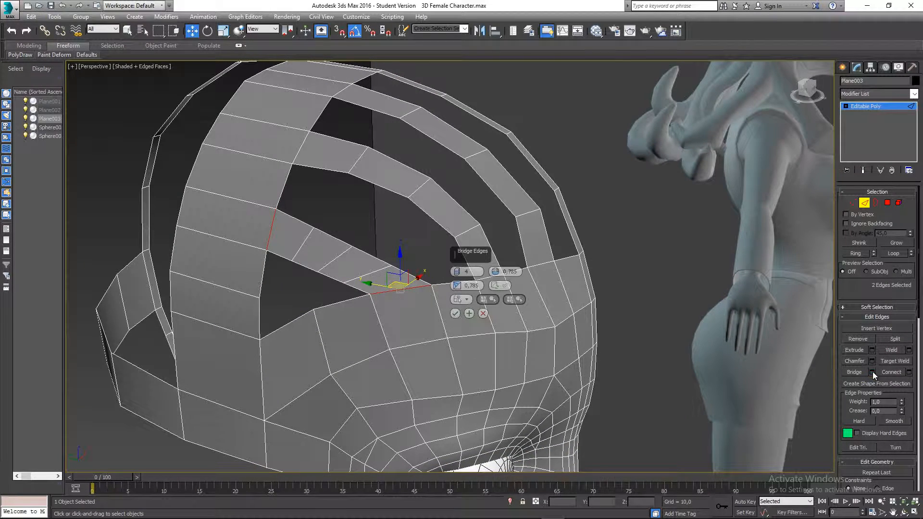
{"action": "left_click", "coordinate": [458, 275]}
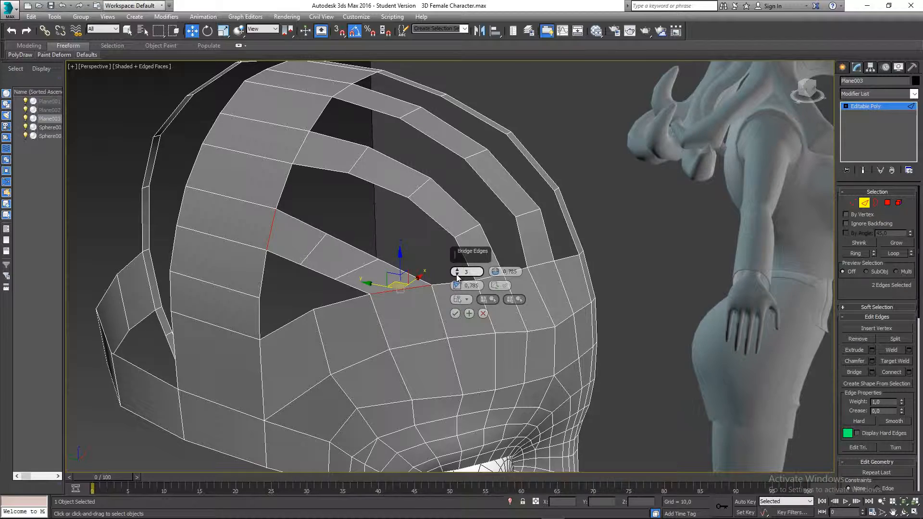
{"action": "middle_click_drag", "start_coordinate": [458, 277], "coordinate": [317, 243], "text": "alt"}
{"action": "left_click", "coordinate": [455, 314]}
Step: Bridge the gap between the centre strip and the first strip beside the vertical band, using 1 segment
{"action": "middle_click_drag", "start_coordinate": [451, 315], "coordinate": [351, 259], "text": "alt"}
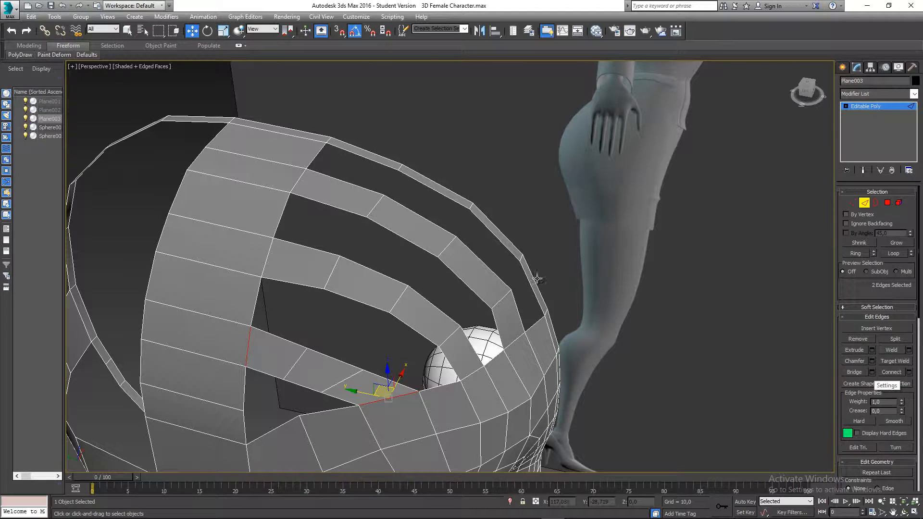
{"action": "left_click", "coordinate": [448, 223]}
{"action": "left_click", "coordinate": [447, 220]}
{"action": "left_click", "coordinate": [353, 185]}
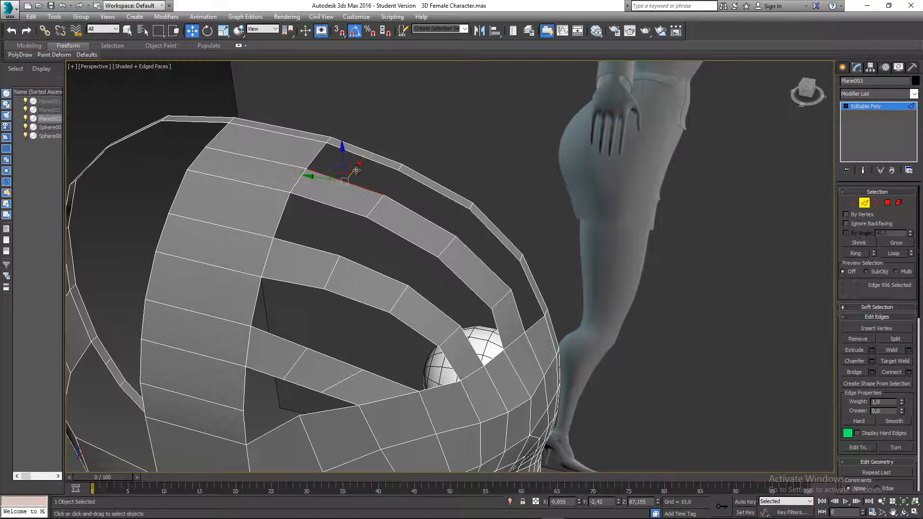
{"action": "left_click", "coordinate": [364, 157], "text": "ctrl"}
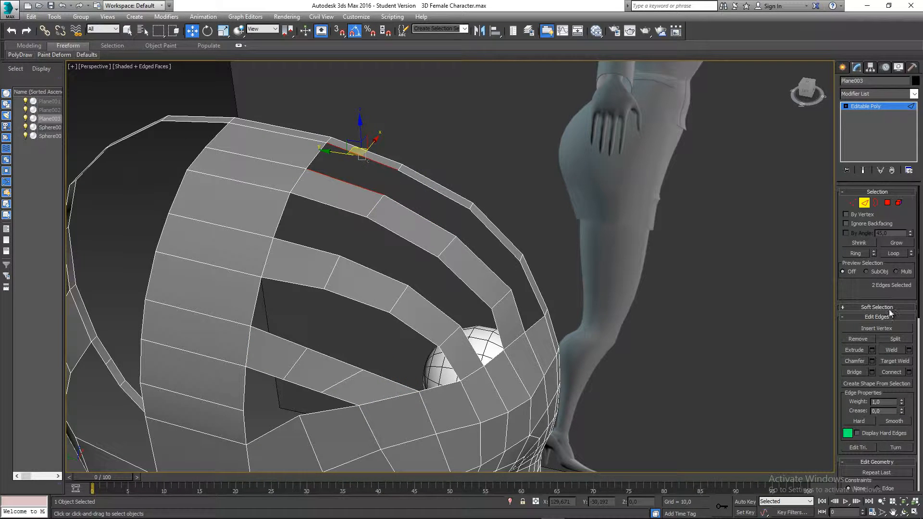
{"action": "left_click", "coordinate": [872, 371]}
{"action": "right_click", "coordinate": [459, 273]}
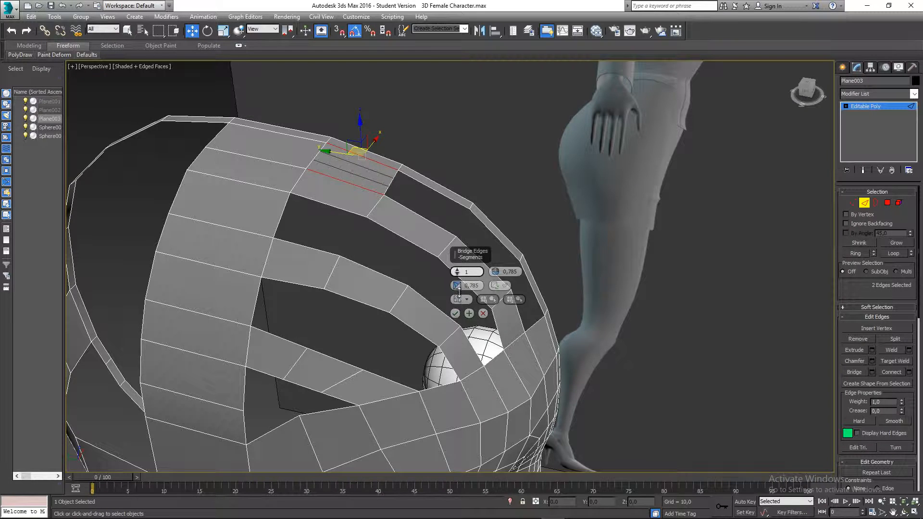
{"action": "middle_click_drag", "start_coordinate": [386, 230], "coordinate": [357, 236]}
{"action": "left_click", "coordinate": [469, 314]}
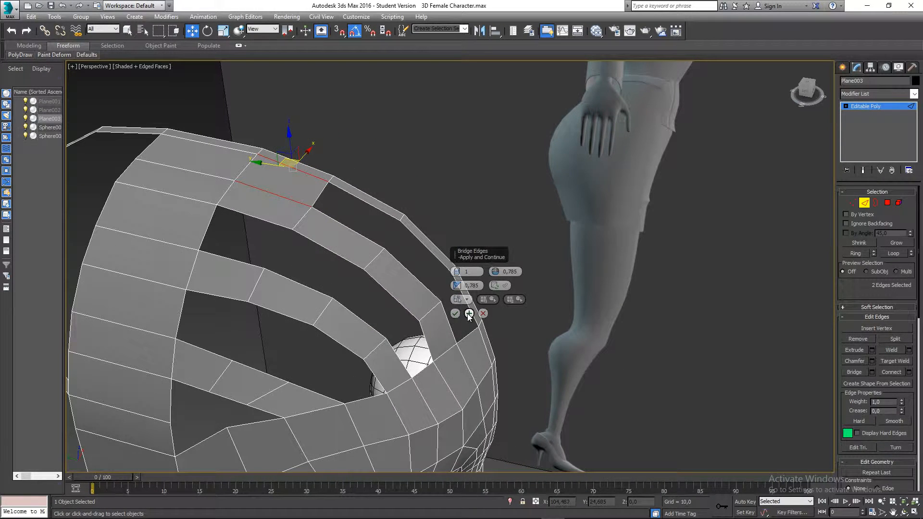
Step: Bridge the remaining opposite edge pairs with 1 segment to close the gaps between the centre, first and second strips
{"action": "left_click", "coordinate": [337, 221]}
{"action": "left_click", "coordinate": [368, 208], "text": "ctrl"}
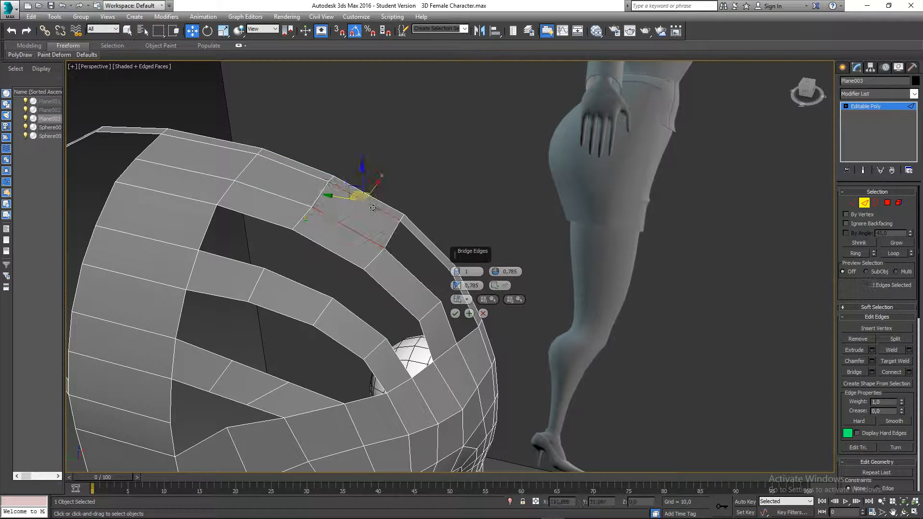
{"action": "middle_click_drag", "start_coordinate": [370, 276], "coordinate": [322, 249]}
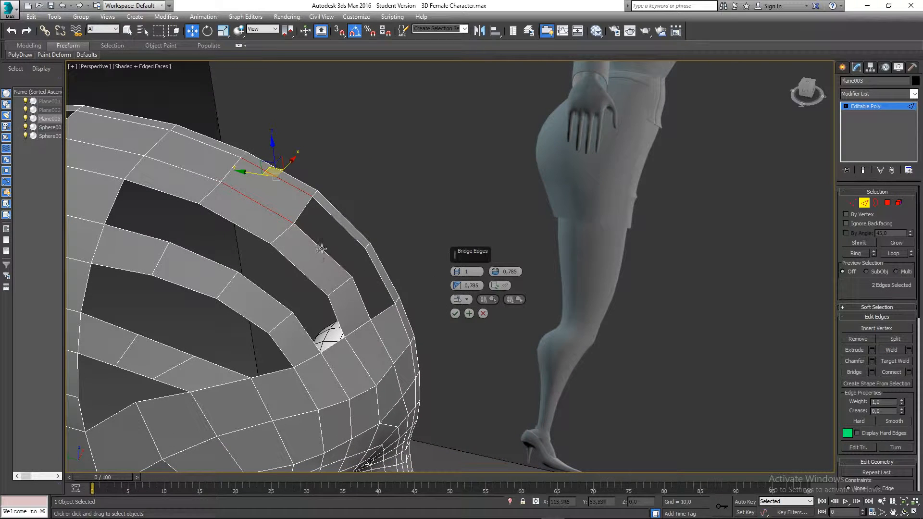
{"action": "left_click", "coordinate": [322, 249], "text": "ctrl"}
{"action": "left_click", "coordinate": [345, 228], "text": "ctrl"}
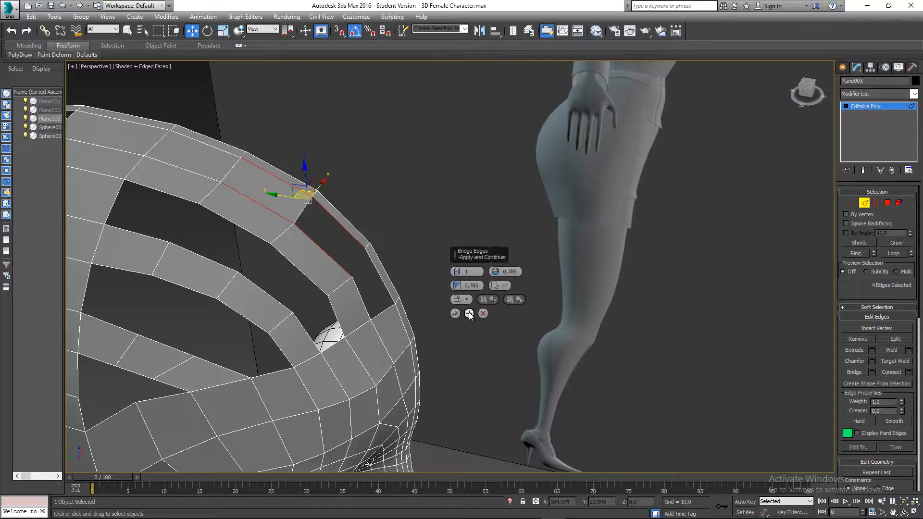
{"action": "left_click", "coordinate": [340, 247]}
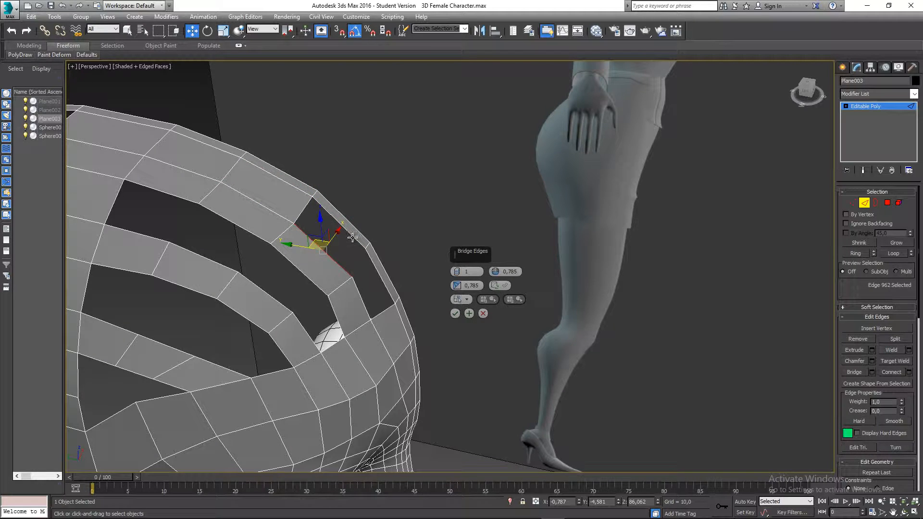
{"action": "left_click", "coordinate": [353, 236], "text": "ctrl"}
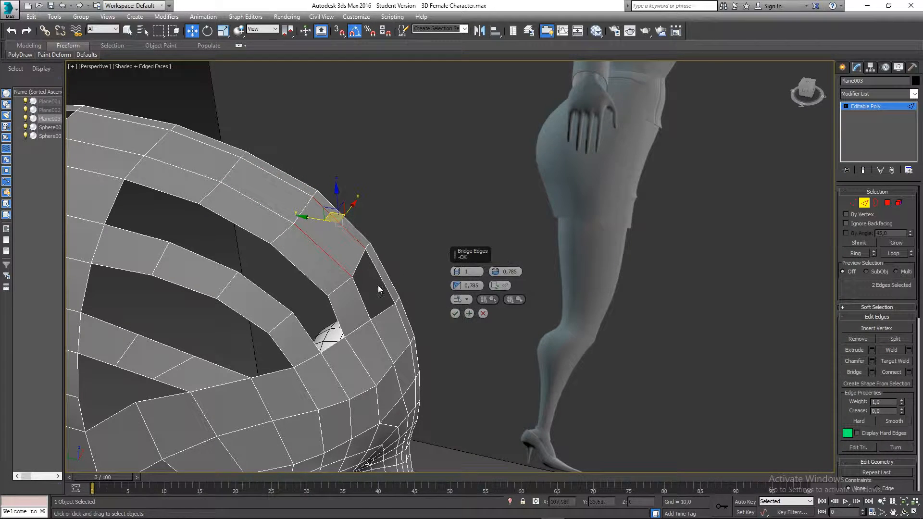
{"action": "middle_click_drag", "start_coordinate": [378, 288], "coordinate": [347, 285]}
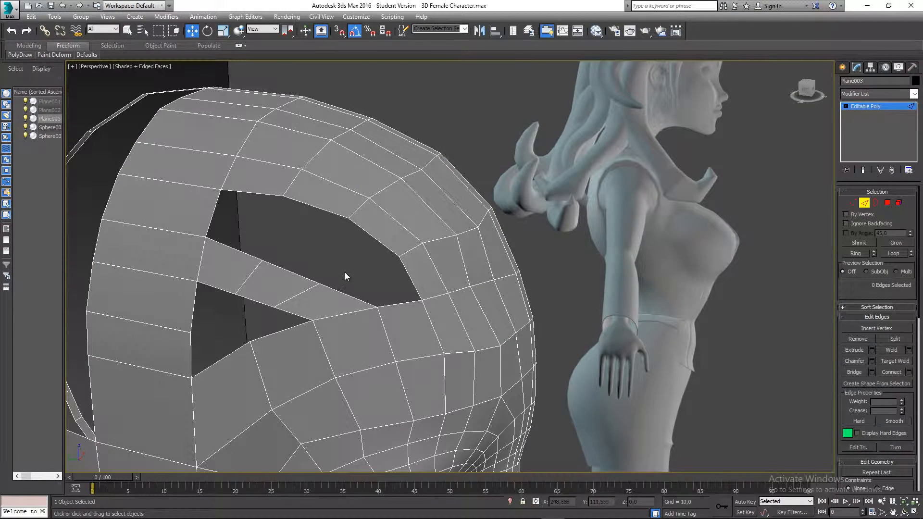
Step: Lower two forehead border vertices in the Left view: the third strip's lower end corner and its neighbour toward the vertical band
{"action": "middle_click_drag", "start_coordinate": [349, 197], "coordinate": [315, 209]}
{"action": "mouse_move", "coordinate": [435, 287]}
{"action": "middle_mouse_down", "text": "alt"}
{"action": "mouse_move", "coordinate": [394, 301]}
{"action": "mouse_move", "coordinate": [429, 288]}
{"action": "middle_mouse_up", "text": "alt"}
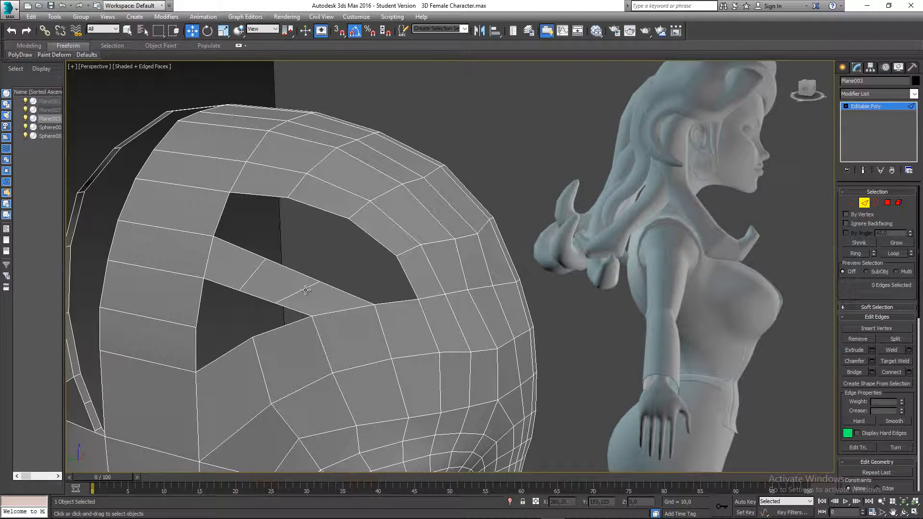
{"action": "middle_click_drag", "start_coordinate": [272, 276], "coordinate": [270, 277]}
{"action": "key", "text": "l"}
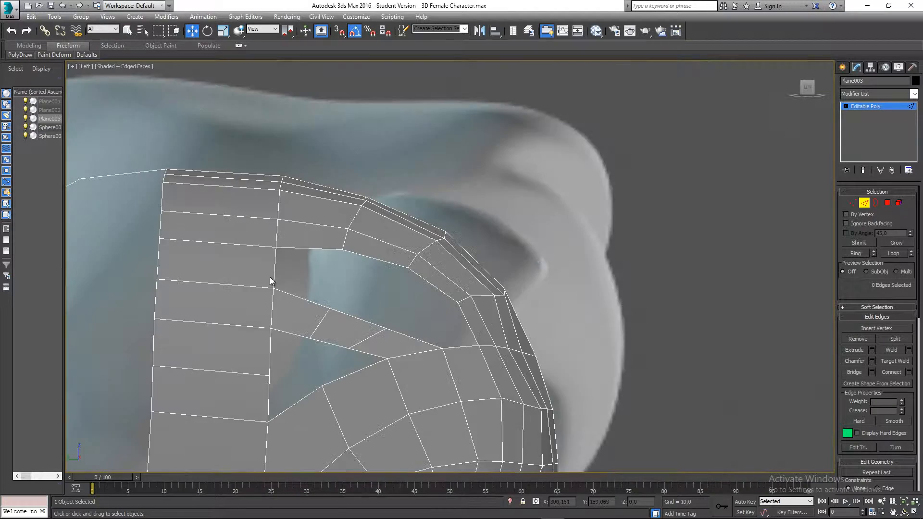
{"action": "middle_click_drag", "start_coordinate": [367, 334], "coordinate": [412, 264]}
{"action": "scroll", "coordinate": [380, 313], "scroll_direction": "up", "scroll_amount": 3}
{"action": "key", "text": "1"}
{"action": "left_click", "coordinate": [351, 298]}
{"action": "middle_click_drag", "start_coordinate": [367, 293], "coordinate": [355, 270]}
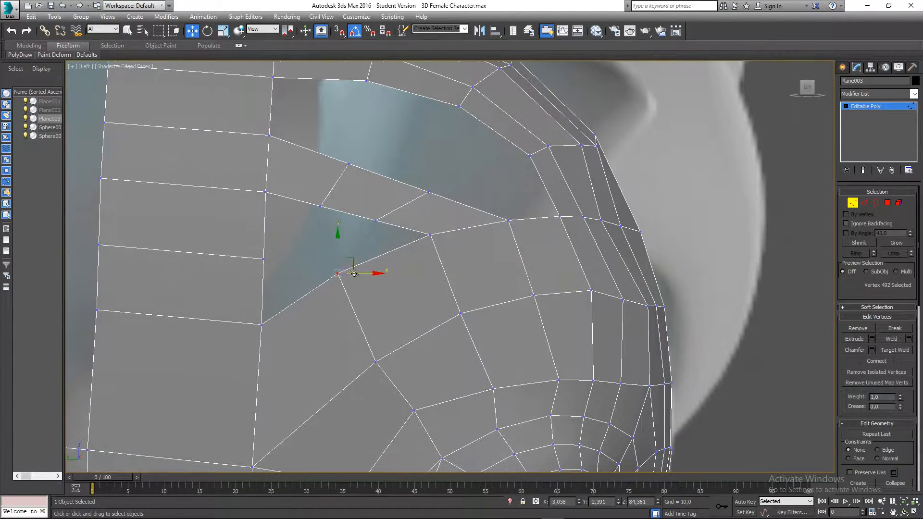
{"action": "left_click_drag", "start_coordinate": [346, 265], "coordinate": [345, 284]}
{"action": "middle_click_drag", "start_coordinate": [385, 287], "coordinate": [364, 299]}
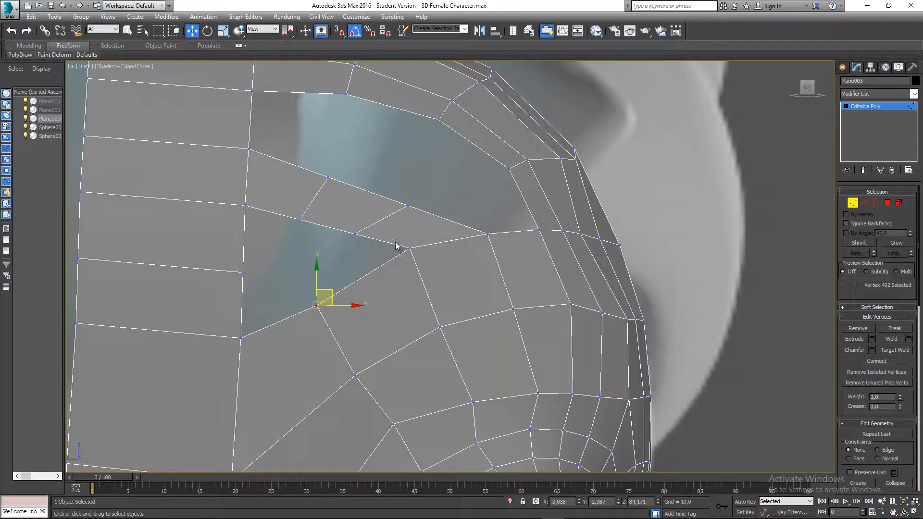
{"action": "left_click", "coordinate": [410, 248]}
{"action": "left_click_drag", "start_coordinate": [410, 248], "coordinate": [418, 260]}
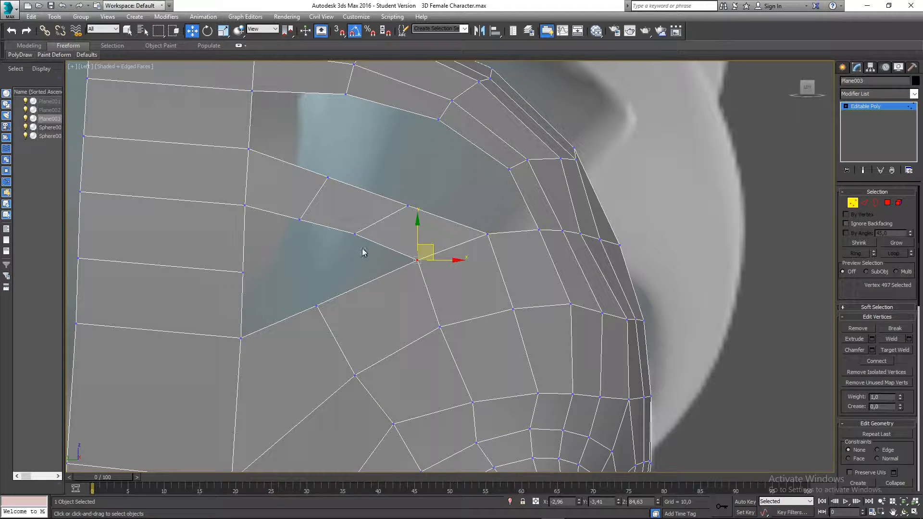
Step: Reposition the vertices of the third strip's two cross edges in the Left view to space its segments evenly
{"action": "left_click", "coordinate": [356, 233]}
{"action": "left_click_drag", "start_coordinate": [370, 223], "coordinate": [379, 232]}
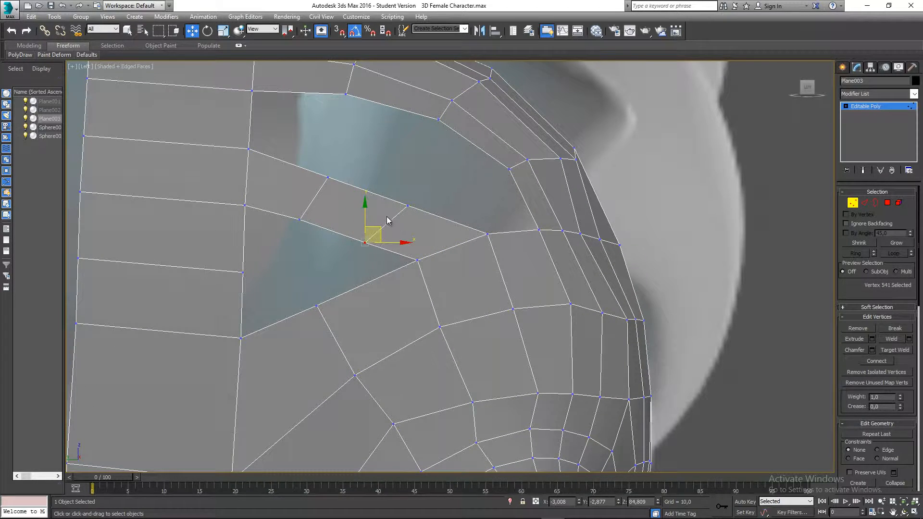
{"action": "middle_click_drag", "start_coordinate": [387, 219], "coordinate": [380, 216]}
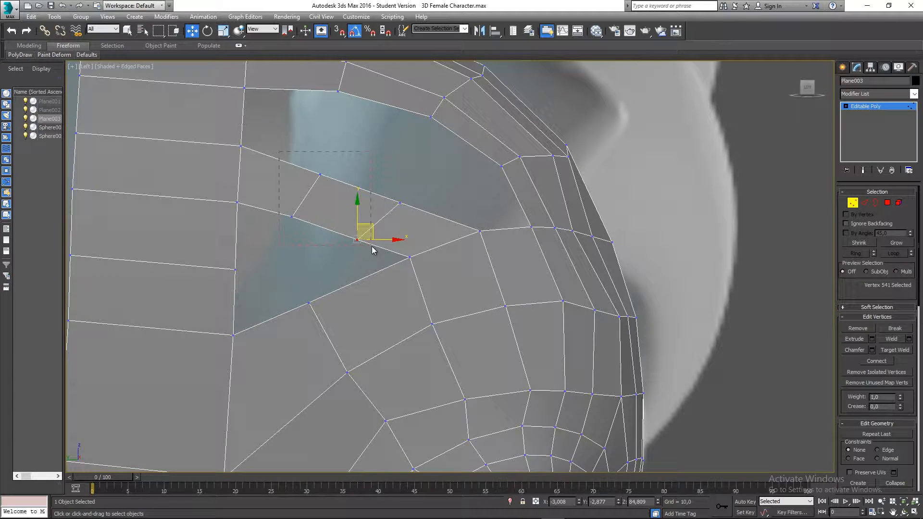
{"action": "left_click_drag", "start_coordinate": [280, 160], "coordinate": [335, 226]}
{"action": "left_click_drag", "start_coordinate": [323, 179], "coordinate": [321, 177]}
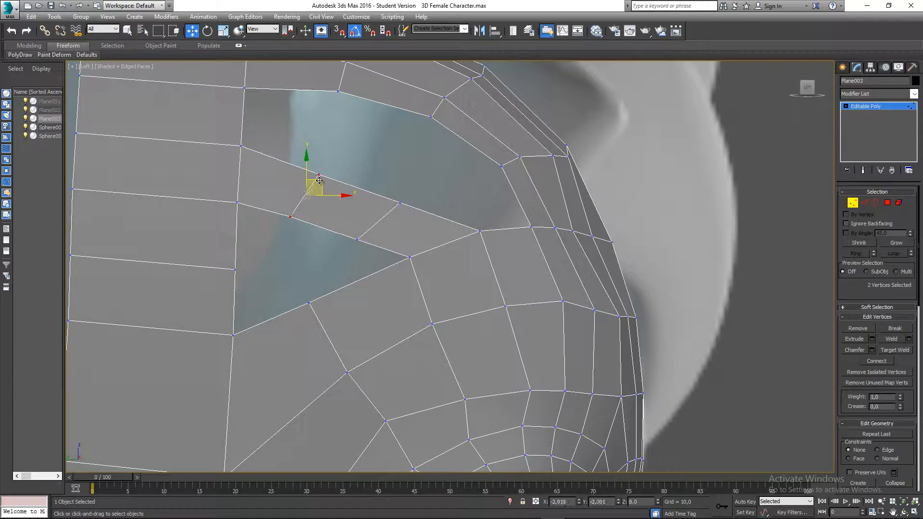
{"action": "left_click", "coordinate": [400, 202]}
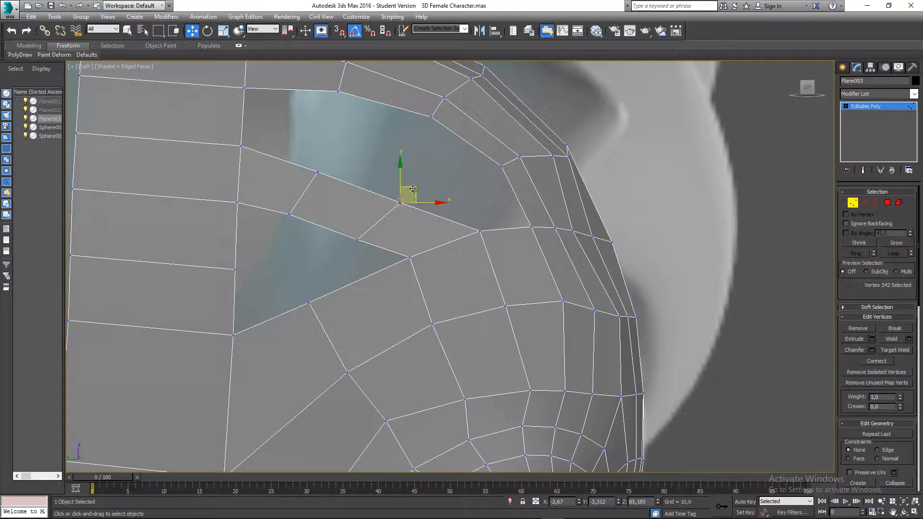
{"action": "left_click_drag", "start_coordinate": [412, 189], "coordinate": [407, 183]}
Step: Try to add a cross edge with Connect across the third strip's segment nearest the forehead border
{"action": "middle_click_drag", "start_coordinate": [394, 221], "coordinate": [357, 238]}
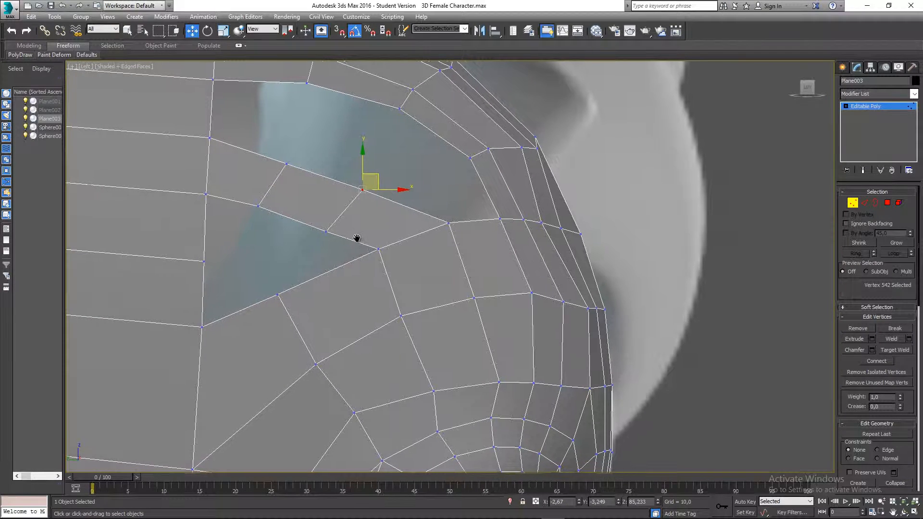
{"action": "key", "text": "2"}
{"action": "left_click", "coordinate": [357, 240]}
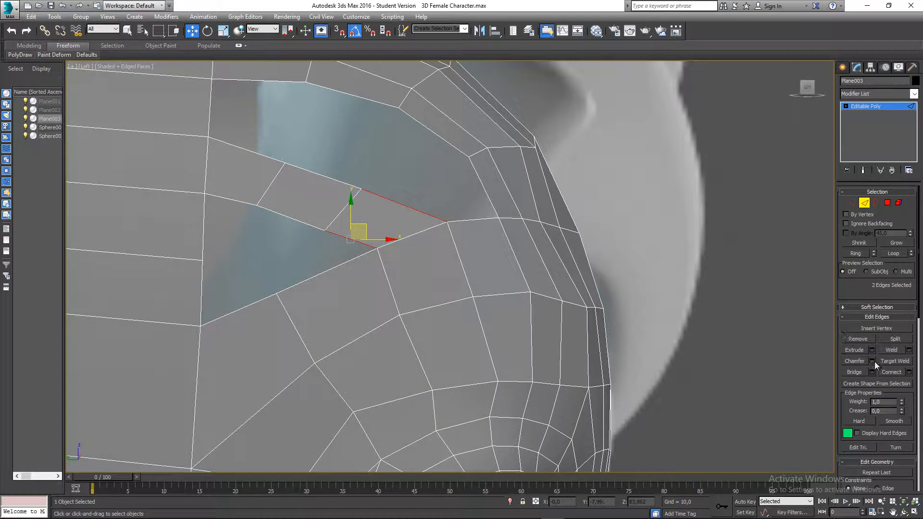
{"action": "left_click", "coordinate": [909, 372]}
{"action": "left_click", "coordinate": [454, 313]}
{"action": "middle_click_drag", "start_coordinate": [402, 261], "coordinate": [348, 274]}
{"action": "key", "text": "1"}
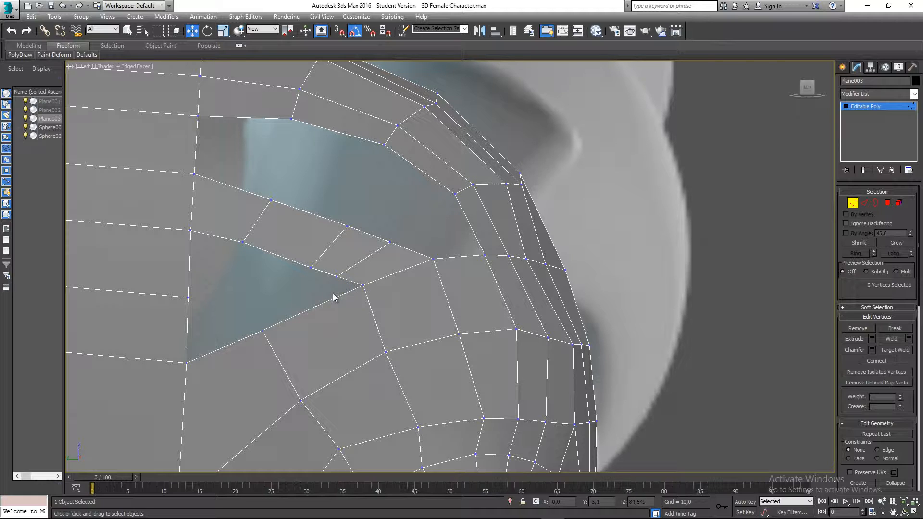
{"action": "left_click", "coordinate": [355, 299]}
Step: Bridge the two opposite edge pairs nearest the vertical band across the gap between the second and third strips, with 1 segment each
{"action": "middle_click_drag", "start_coordinate": [379, 295], "coordinate": [398, 271]}
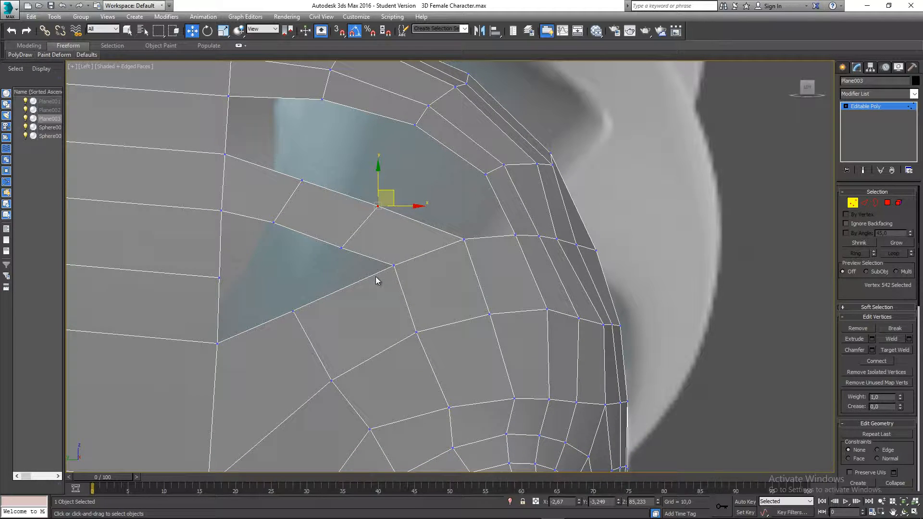
{"action": "mouse_move", "coordinate": [373, 274]}
{"action": "middle_mouse_down", "text": "alt"}
{"action": "mouse_move", "coordinate": [367, 264]}
{"action": "mouse_move", "coordinate": [359, 269]}
{"action": "mouse_move", "coordinate": [356, 255]}
{"action": "mouse_move", "coordinate": [367, 262]}
{"action": "middle_mouse_up", "text": "alt"}
{"action": "key", "text": "p"}
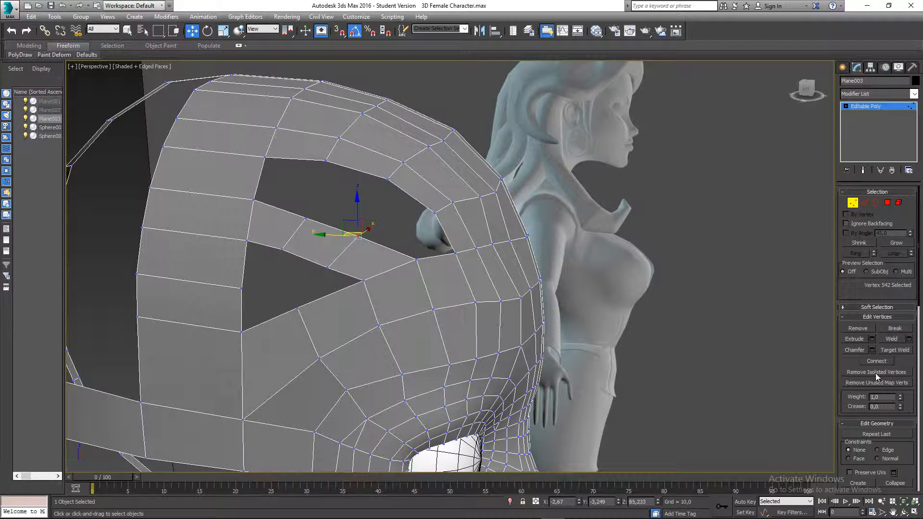
{"action": "left_click", "coordinate": [865, 204]}
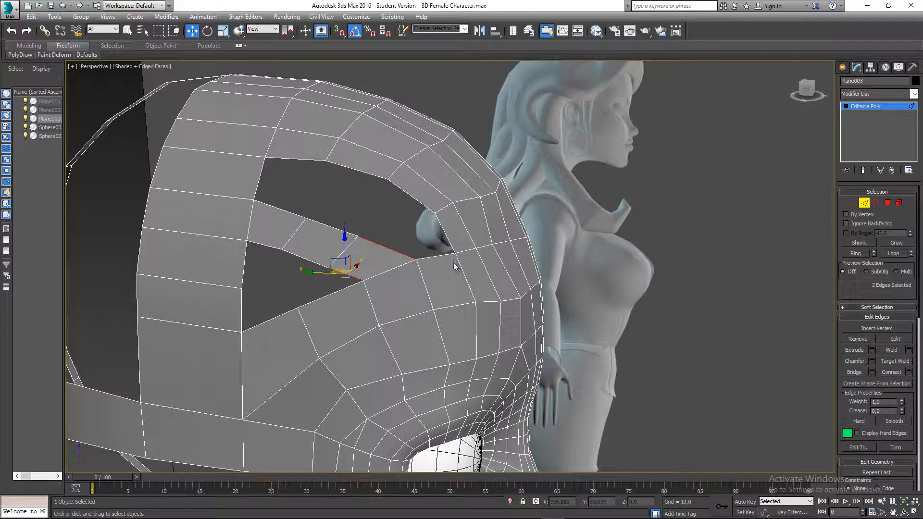
{"action": "left_click", "coordinate": [389, 248]}
{"action": "left_click", "coordinate": [287, 212]}
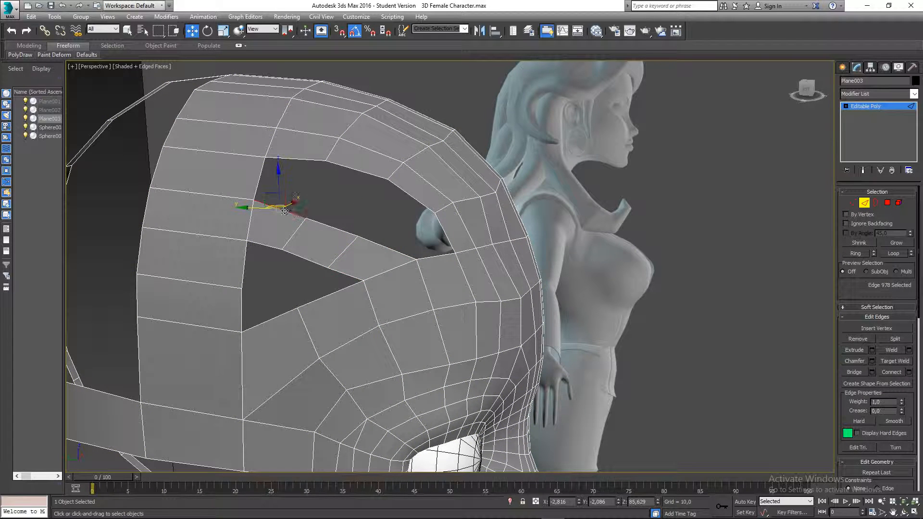
{"action": "left_click", "coordinate": [299, 162], "text": "ctrl"}
{"action": "left_click", "coordinate": [872, 372]}
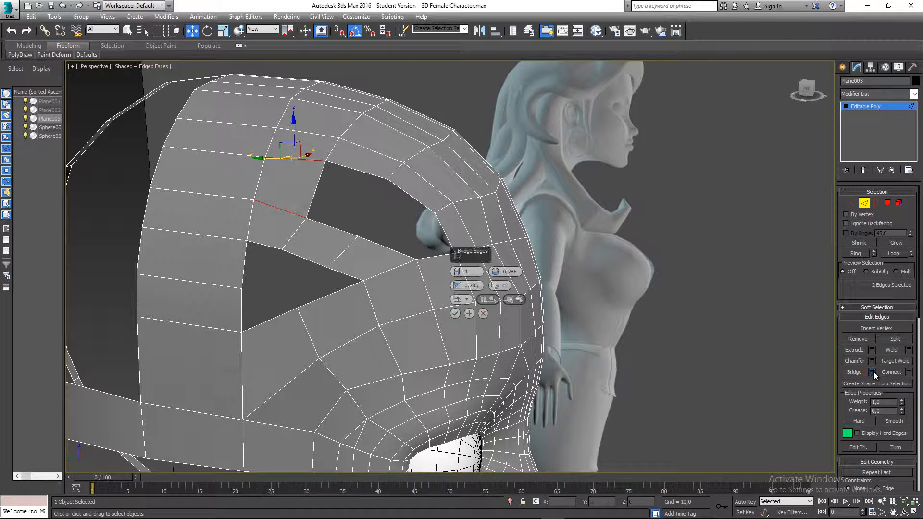
{"action": "left_click", "coordinate": [342, 231]}
{"action": "left_click", "coordinate": [356, 171], "text": "ctrl"}
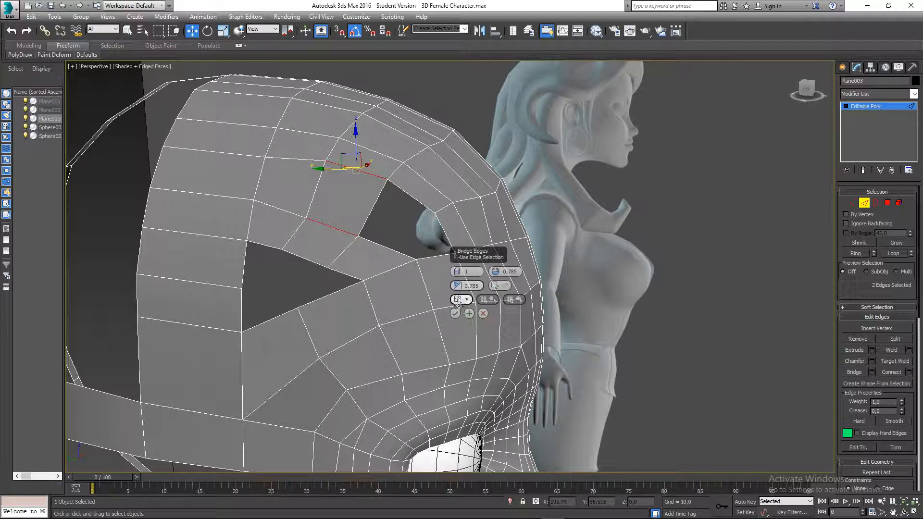
Step: Bridge the two edge pairs across the gap between the third strip and the forehead border with 1 segment, starting beside the vertical band
{"action": "middle_click_drag", "start_coordinate": [329, 309], "coordinate": [332, 285]}
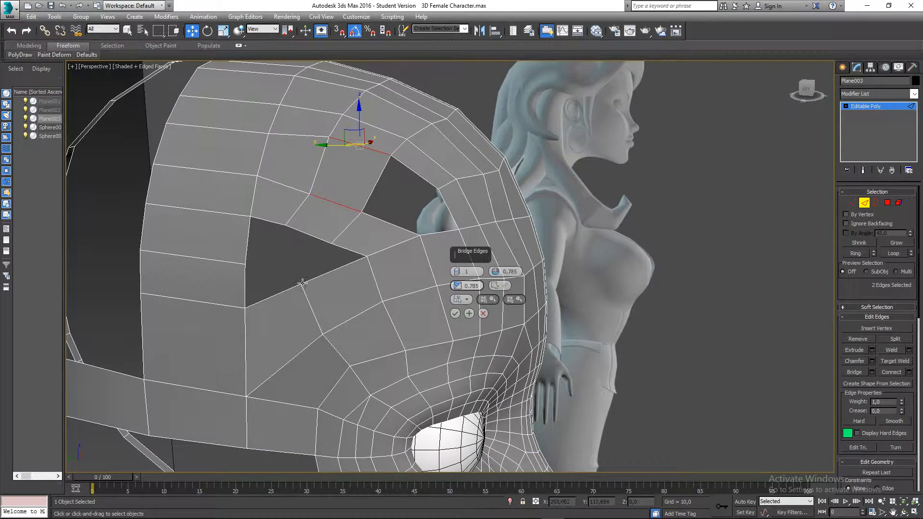
{"action": "left_click", "coordinate": [288, 289]}
{"action": "left_click", "coordinate": [268, 221], "text": "ctrl"}
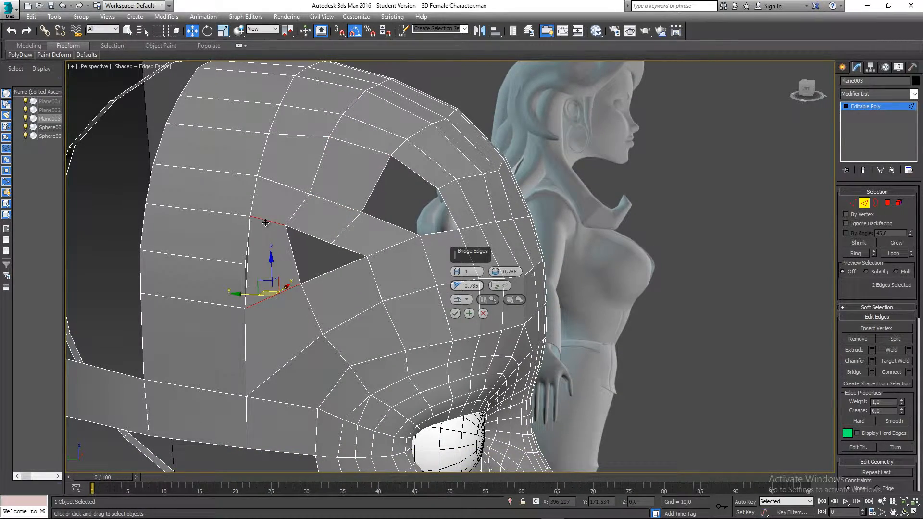
{"action": "mouse_move", "coordinate": [306, 263]}
{"action": "middle_mouse_down", "text": "alt"}
{"action": "mouse_move", "coordinate": [317, 259]}
{"action": "mouse_move", "coordinate": [285, 252]}
{"action": "mouse_move", "coordinate": [299, 256]}
{"action": "middle_mouse_up", "text": "alt"}
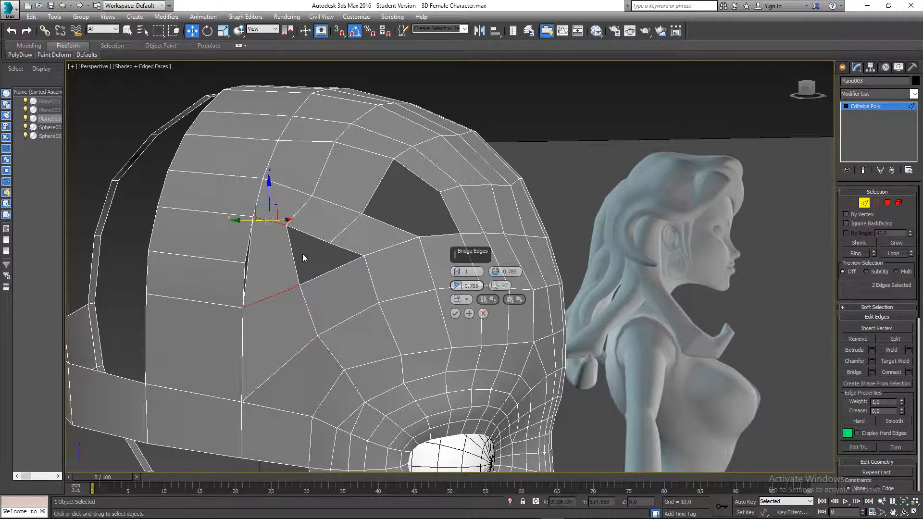
{"action": "left_click", "coordinate": [309, 236]}
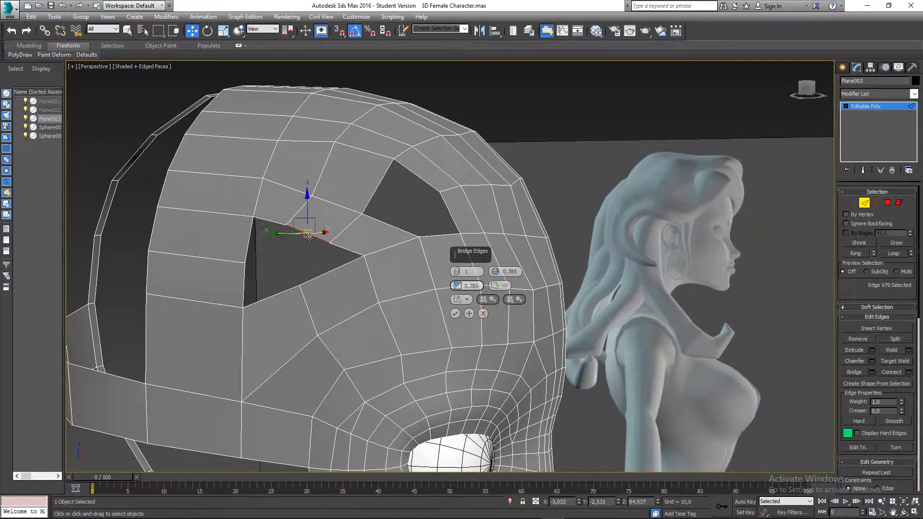
{"action": "left_click", "coordinate": [269, 222]}
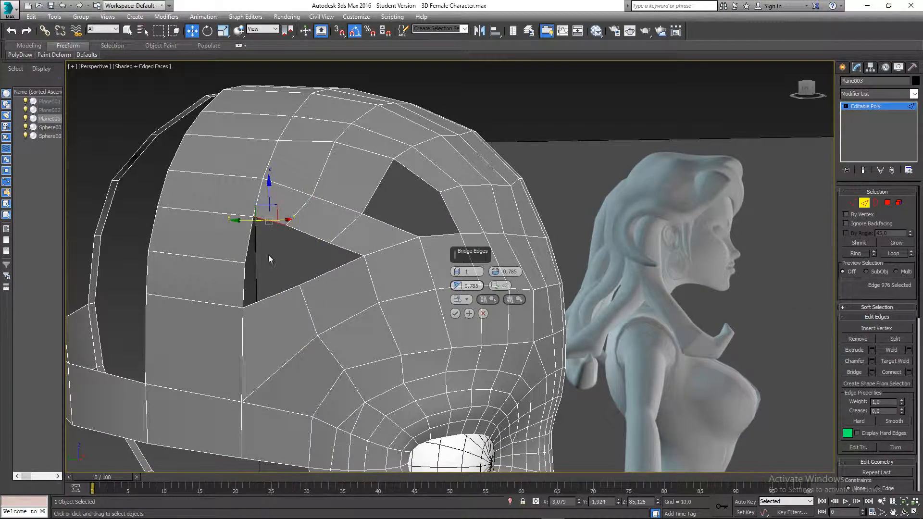
{"action": "left_click", "coordinate": [265, 298], "text": "ctrl"}
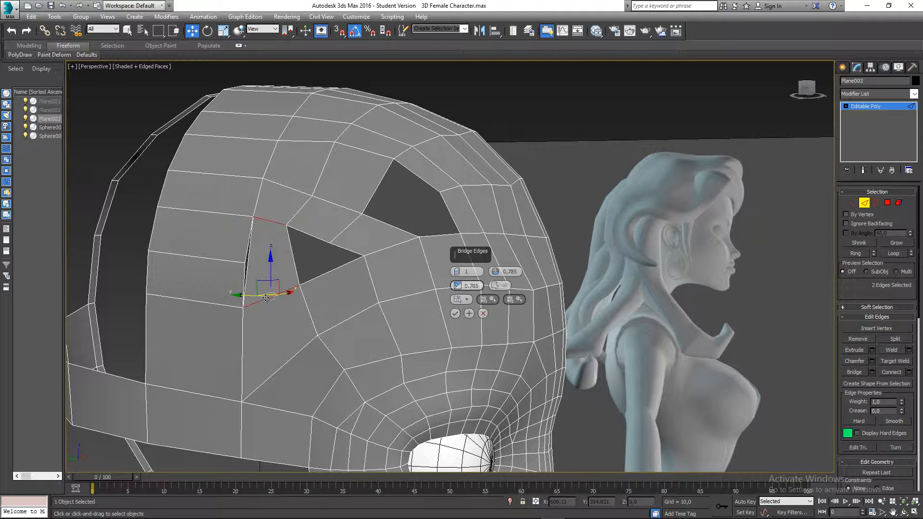
{"action": "left_click", "coordinate": [455, 314]}
{"action": "middle_click_drag", "start_coordinate": [356, 291], "coordinate": [329, 293]}
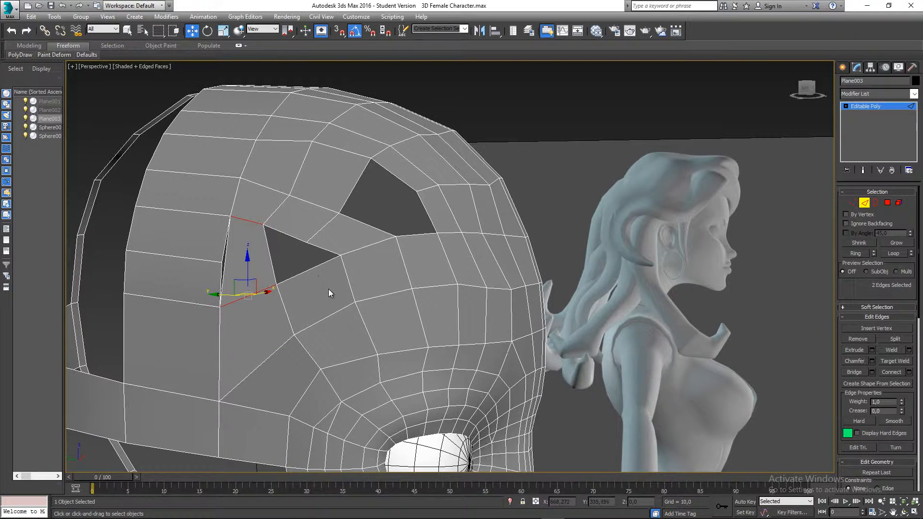
{"action": "left_click", "coordinate": [305, 272]}
{"action": "left_click", "coordinate": [286, 235], "text": "ctrl"}
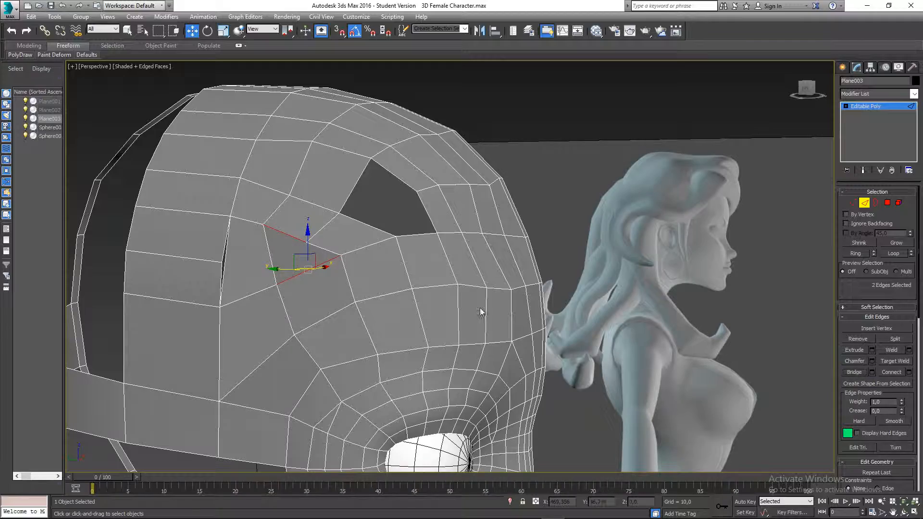
Step: Try to cut an edge from the vertical band's loose border vertex across the first newly bridged polygon
{"action": "middle_click_drag", "start_coordinate": [483, 313], "coordinate": [392, 273], "text": "alt"}
{"action": "scroll", "coordinate": [284, 253], "scroll_direction": "up", "scroll_amount": 4}
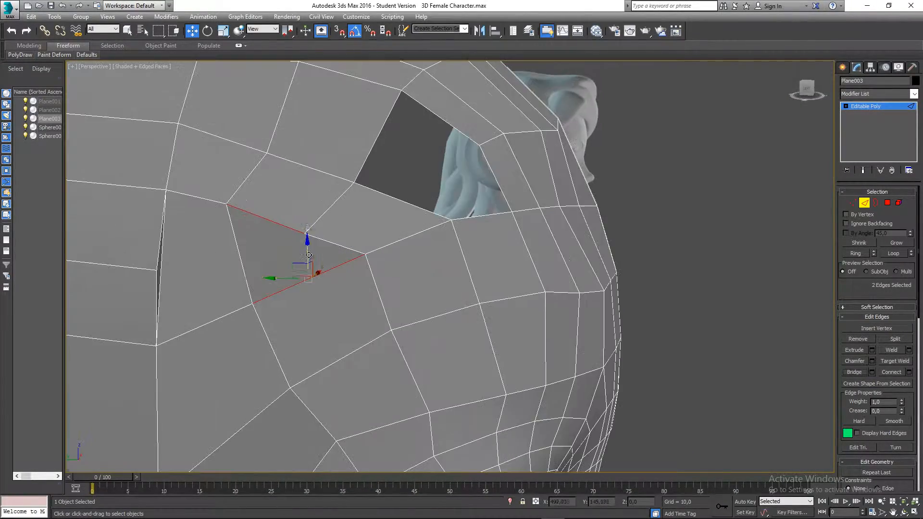
{"action": "middle_click_drag", "start_coordinate": [287, 250], "coordinate": [298, 252]}
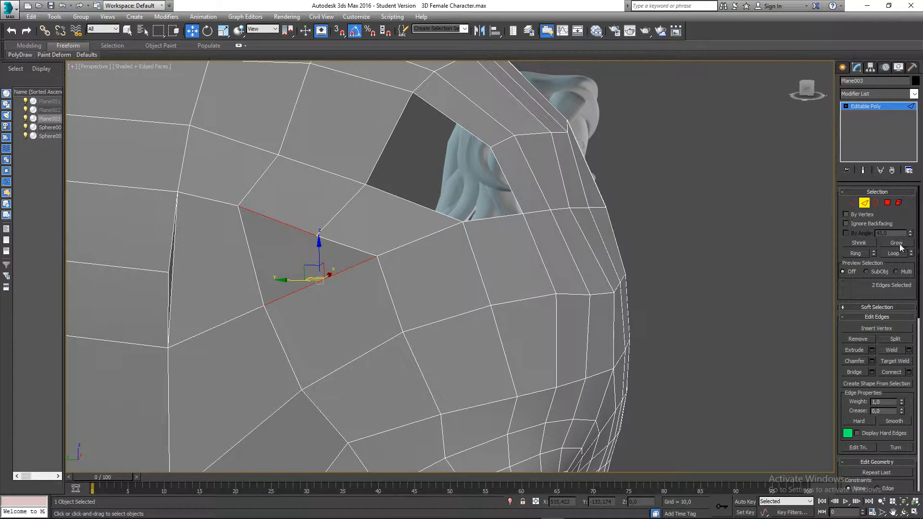
{"action": "left_click", "coordinate": [853, 202]}
{"action": "right_click", "coordinate": [354, 289]}
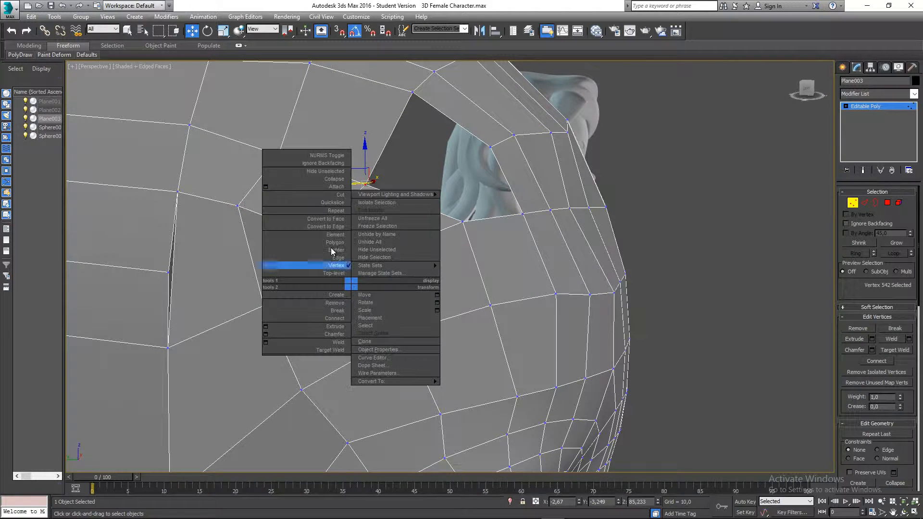
{"action": "left_click", "coordinate": [332, 206]}
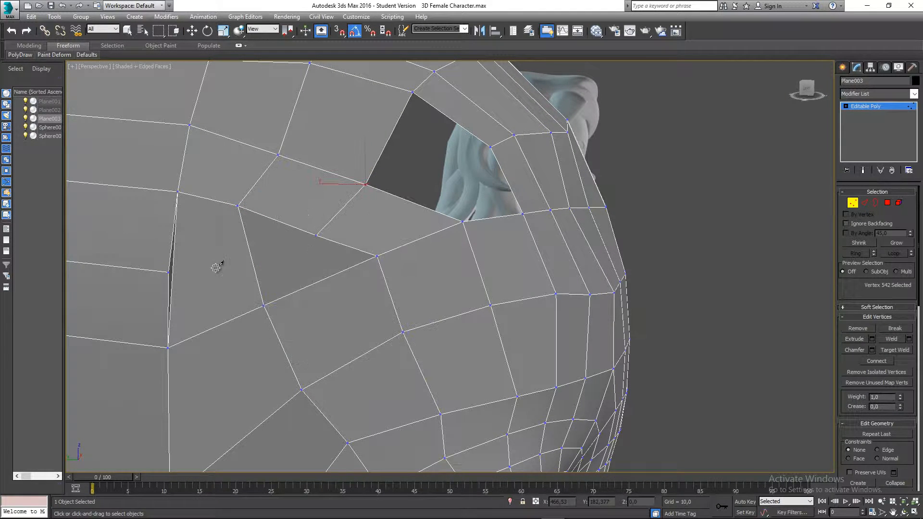
{"action": "left_click", "coordinate": [170, 272]}
{"action": "left_click", "coordinate": [252, 264]}
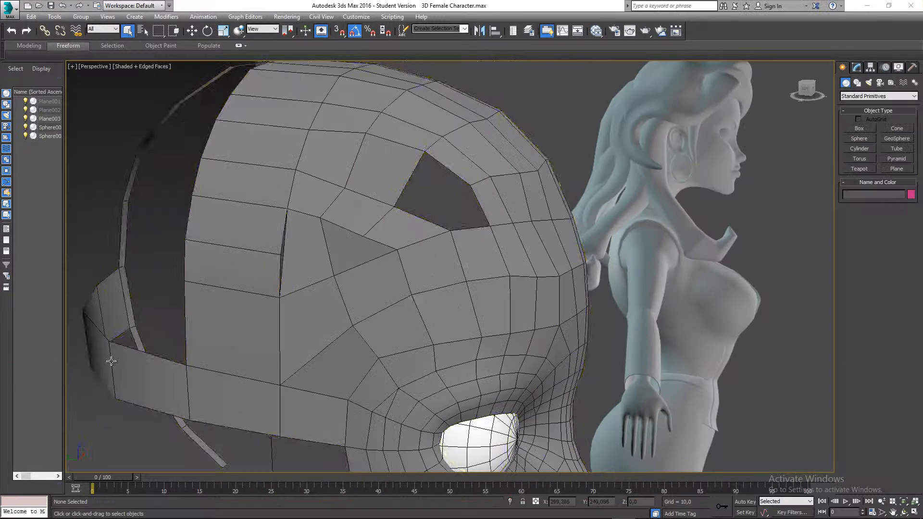
Step: Reselect the head mesh and cut an edge from the vertical band's loose border vertex across the first bridged polygon below the third strip
{"action": "scroll", "coordinate": [469, 235], "scroll_direction": "up", "scroll_amount": 5}
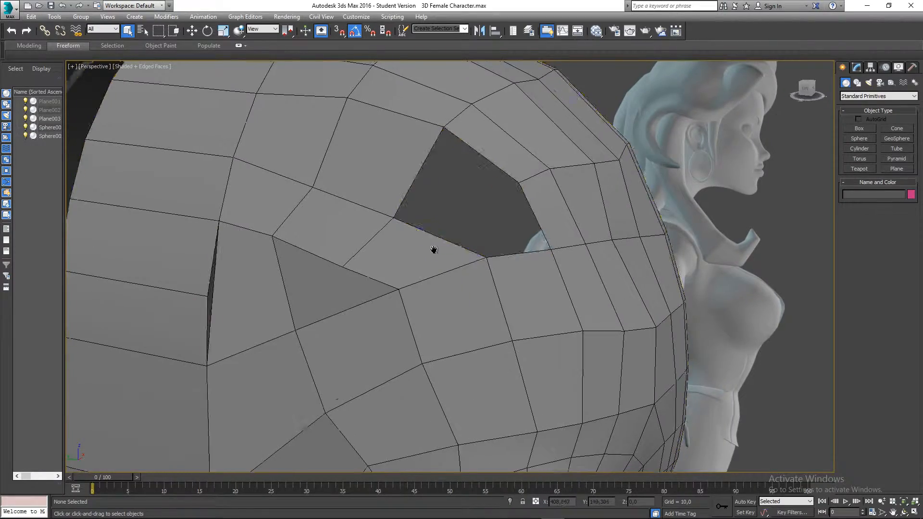
{"action": "mouse_move", "coordinate": [407, 271]}
{"action": "middle_mouse_down", "text": "alt"}
{"action": "mouse_move", "coordinate": [402, 246]}
{"action": "mouse_move", "coordinate": [403, 268]}
{"action": "mouse_move", "coordinate": [392, 270]}
{"action": "mouse_move", "coordinate": [409, 272]}
{"action": "middle_mouse_up", "text": "alt"}
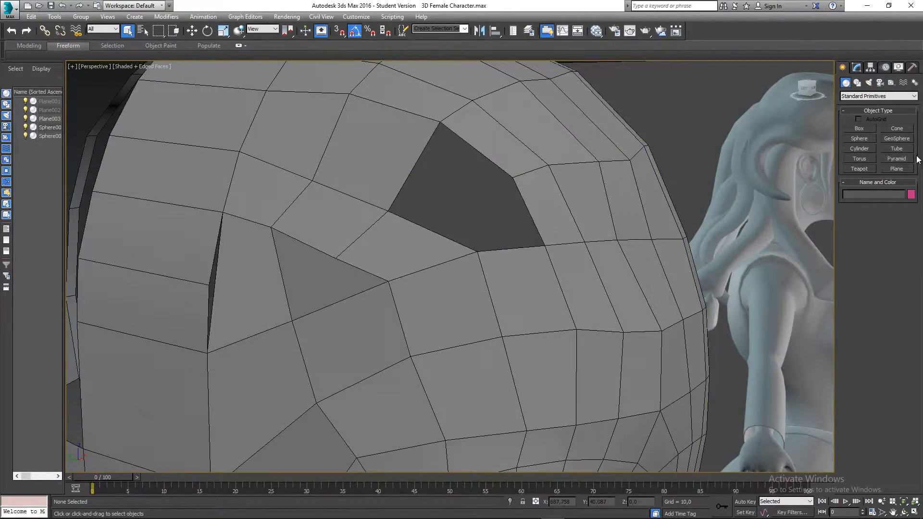
{"action": "left_click", "coordinate": [625, 197]}
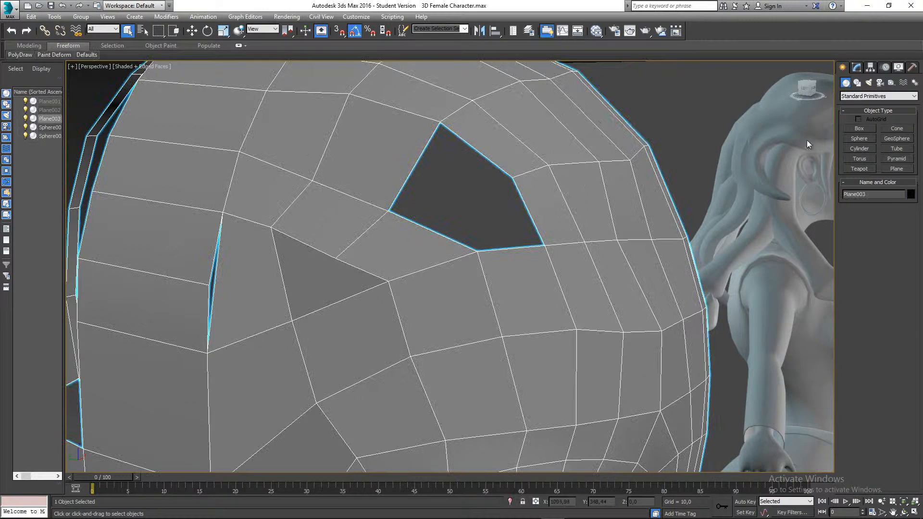
{"action": "left_click", "coordinate": [858, 68]}
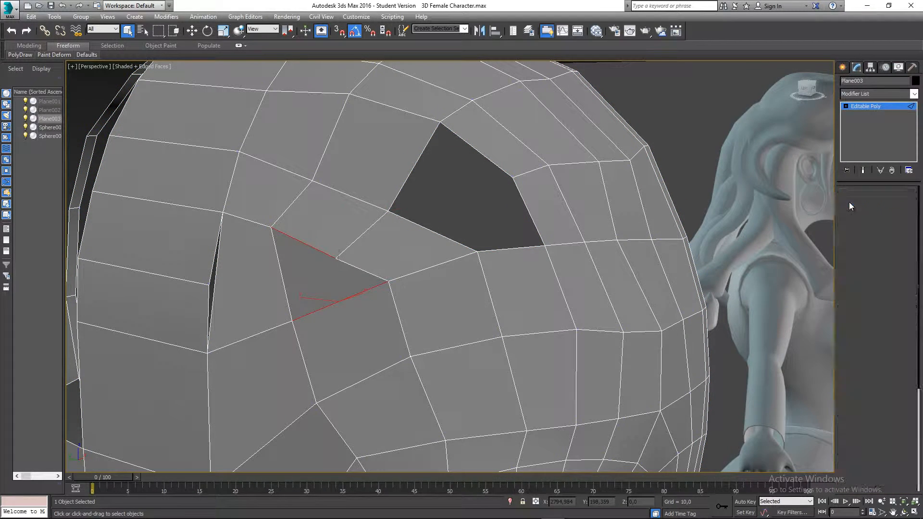
{"action": "left_click", "coordinate": [851, 203]}
{"action": "middle_click_drag", "start_coordinate": [357, 266], "coordinate": [226, 283], "text": "alt"}
{"action": "right_click", "coordinate": [223, 282]}
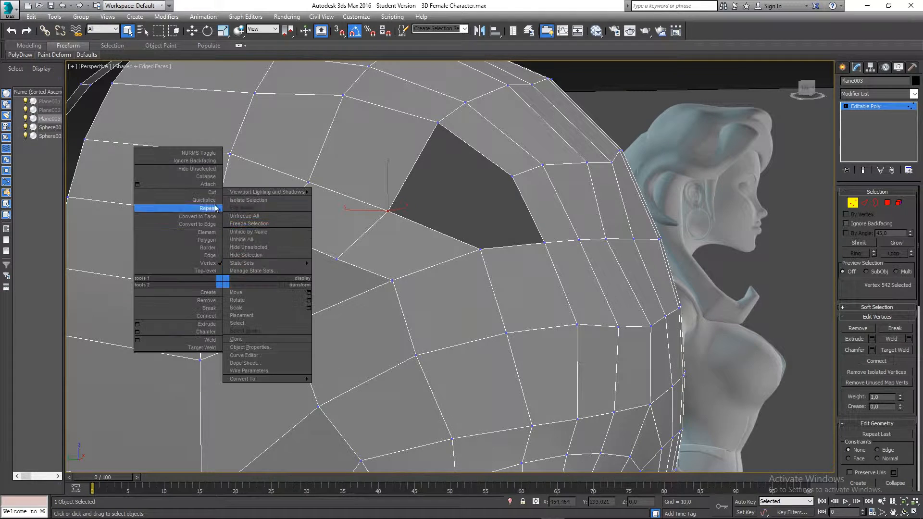
{"action": "left_click", "coordinate": [215, 208]}
{"action": "left_click", "coordinate": [206, 289]}
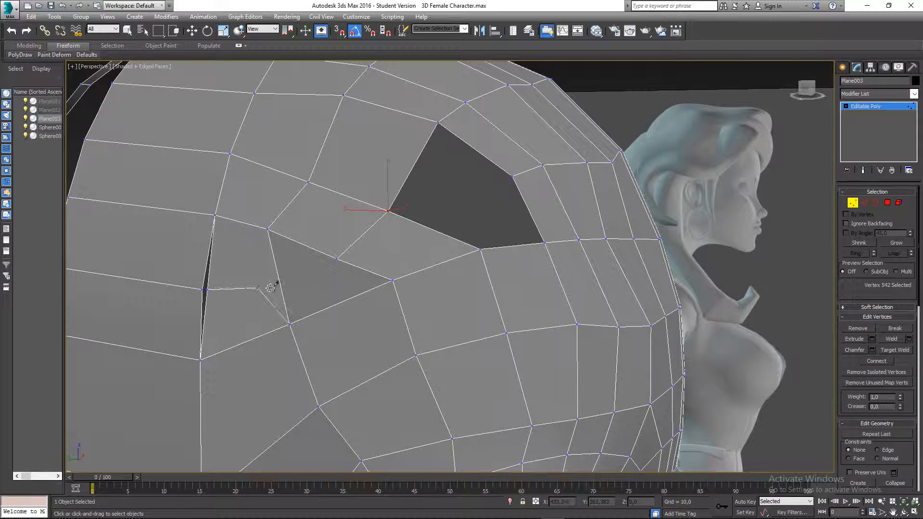
{"action": "left_click", "coordinate": [280, 283]}
Step: Continue the cut across the second bridged polygon and the third strip's end segment up to the open gap's border
{"action": "left_click", "coordinate": [428, 227]}
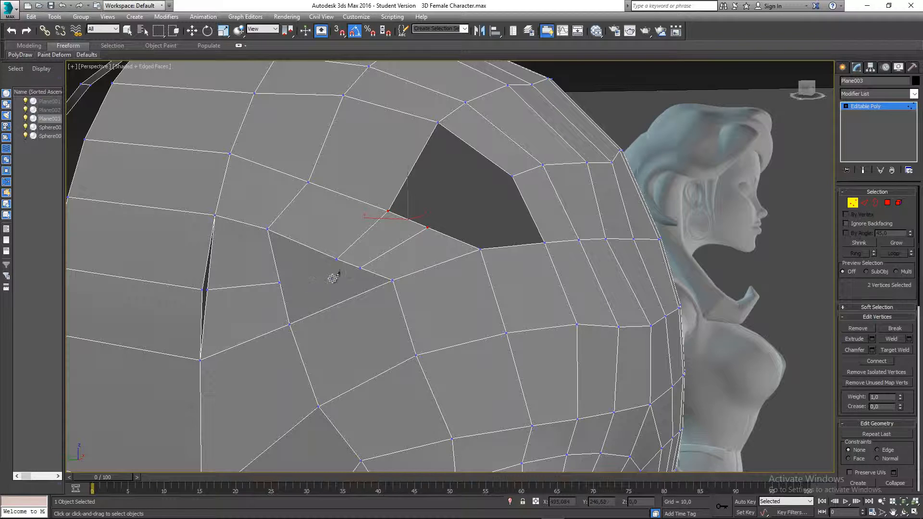
{"action": "left_click", "coordinate": [360, 269]}
{"action": "right_click", "coordinate": [302, 260]}
{"action": "middle_click_drag", "start_coordinate": [283, 270], "coordinate": [291, 273]}
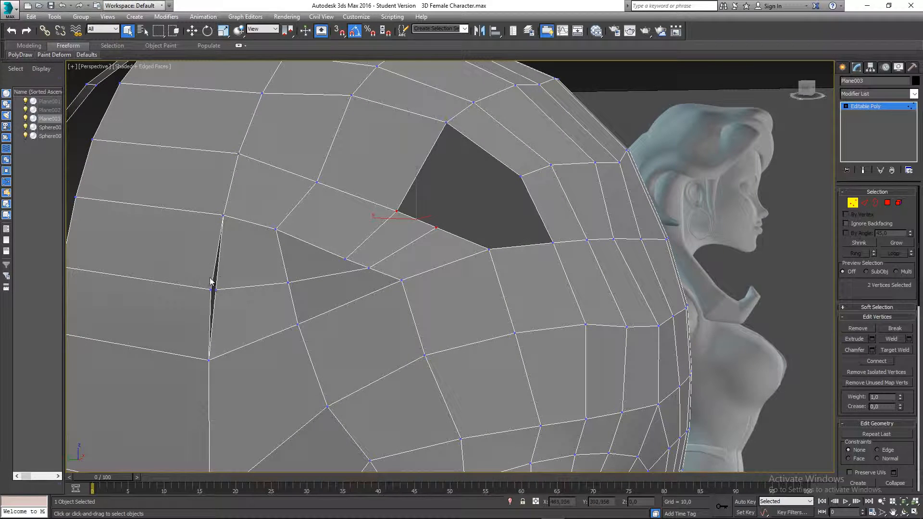
Step: Weld the overlapping vertices on the vertical band's border to close the narrow slit beside the new cut
{"action": "left_click_drag", "start_coordinate": [221, 296], "coordinate": [221, 296]}
{"action": "key", "text": "w"}
{"action": "left_click", "coordinate": [893, 339]}
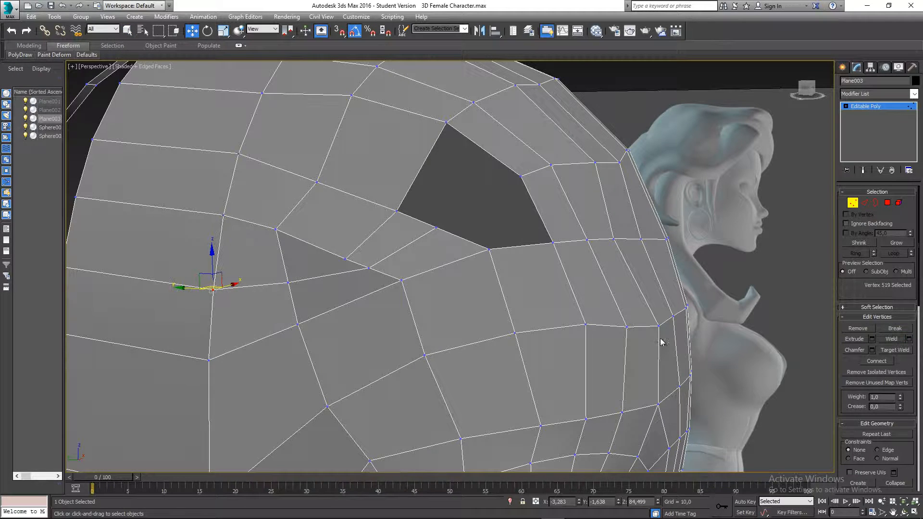
Step: Move the third strip's lower-edge vertex beside the new cut upward and toward the vertical band, refining it in the Left view
{"action": "middle_click_drag", "start_coordinate": [398, 323], "coordinate": [392, 326]}
{"action": "left_click", "coordinate": [332, 265]}
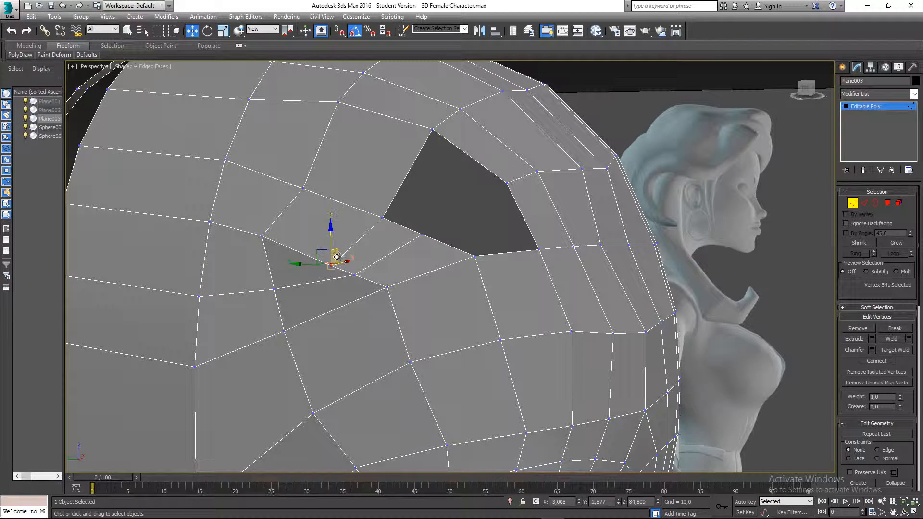
{"action": "left_click_drag", "start_coordinate": [316, 242], "coordinate": [315, 234]}
{"action": "middle_click_drag", "start_coordinate": [387, 288], "coordinate": [365, 293]}
{"action": "key", "text": "l"}
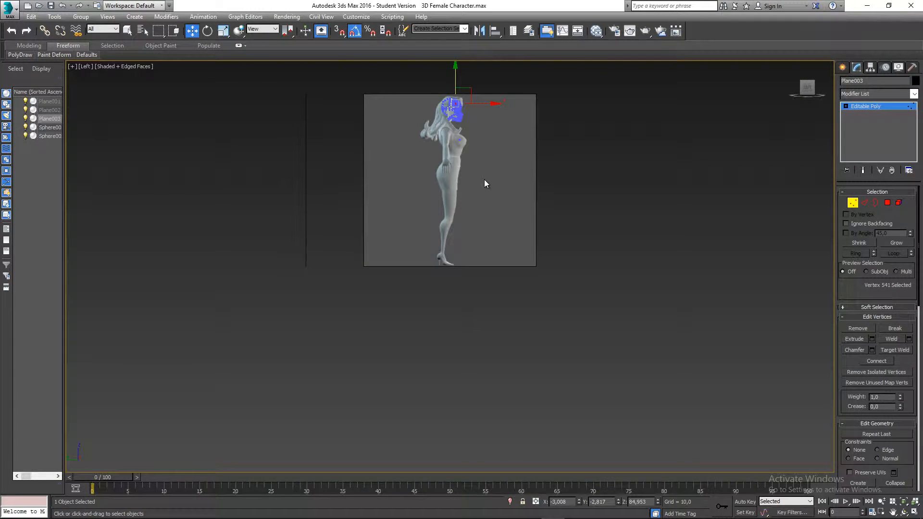
{"action": "middle_click_drag", "start_coordinate": [484, 180], "coordinate": [477, 291]}
{"action": "scroll", "coordinate": [473, 292], "scroll_direction": "up", "scroll_amount": 6}
{"action": "scroll", "coordinate": [388, 149], "scroll_direction": "up", "scroll_amount": 8}
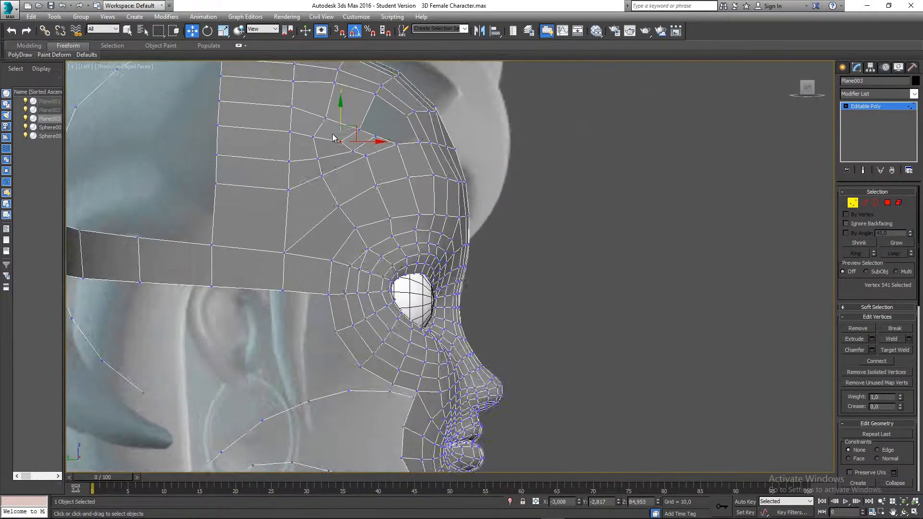
{"action": "left_click_drag", "start_coordinate": [358, 140], "coordinate": [350, 143]}
Step: Reposition the new cut's end vertex on the open gap's lower border in the Left view, then clear the selection
{"action": "middle_click_drag", "start_coordinate": [410, 137], "coordinate": [355, 229]}
{"action": "left_click", "coordinate": [363, 229]}
{"action": "left_click_drag", "start_coordinate": [378, 215], "coordinate": [381, 219]}
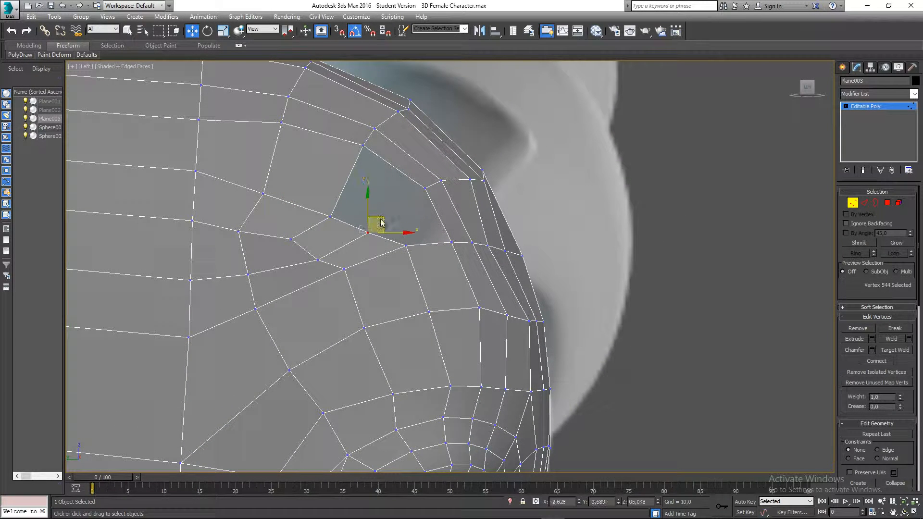
{"action": "left_click", "coordinate": [293, 260]}
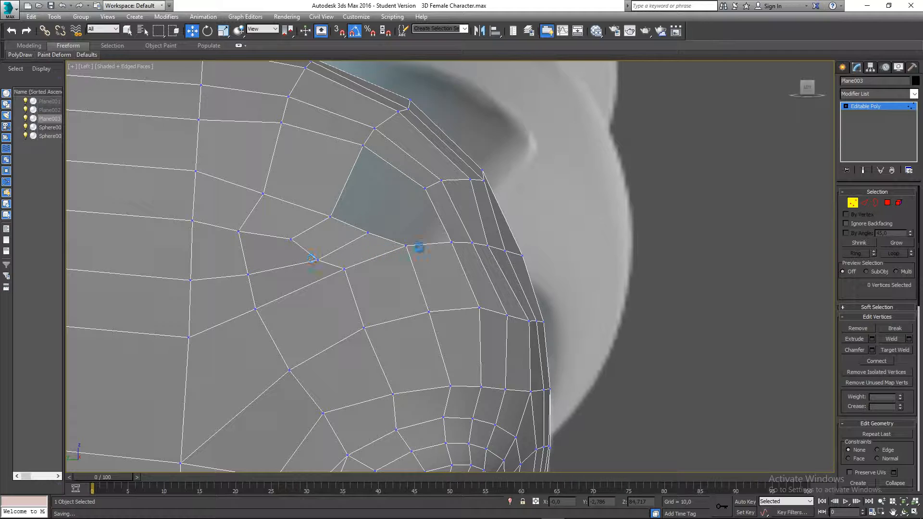
Step: Close the remaining gap beside the third strip by bridging its two lower border edges to the opposite forehead-side border edges
{"action": "left_click", "coordinate": [865, 203]}
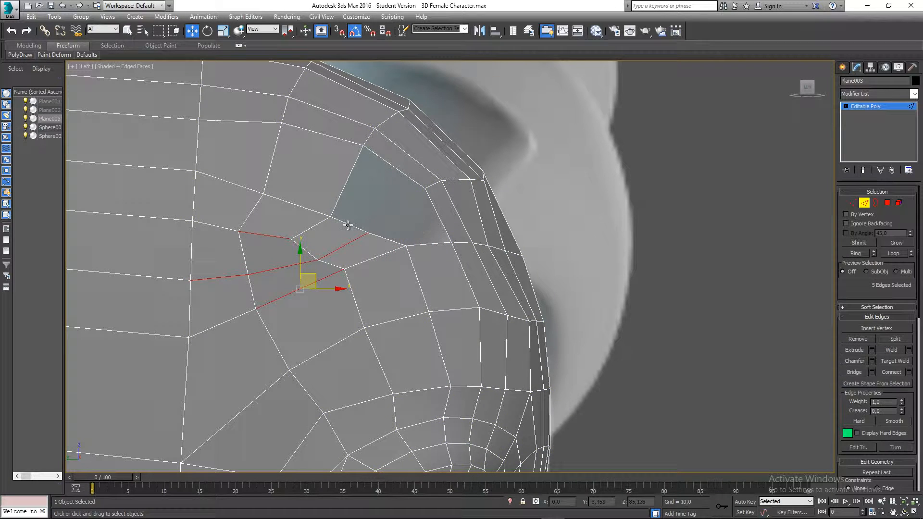
{"action": "left_click", "coordinate": [349, 225]}
{"action": "left_click", "coordinate": [400, 172], "text": "ctrl"}
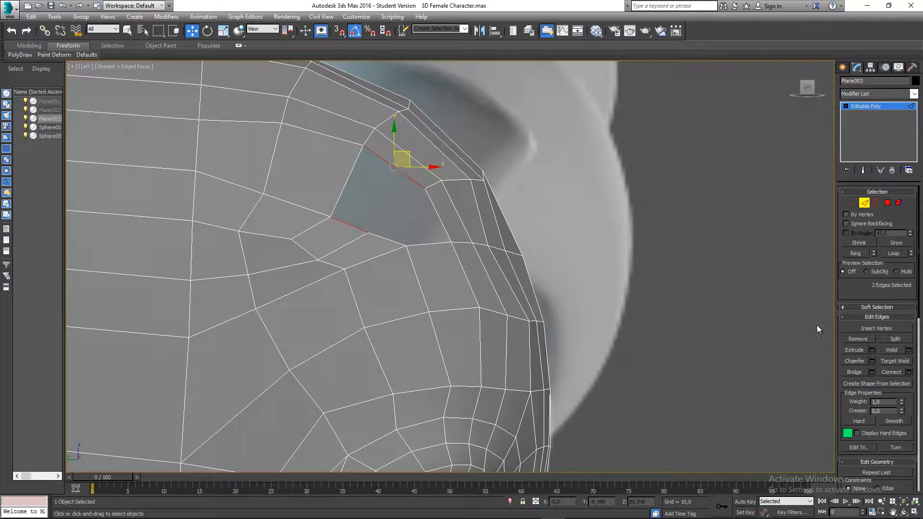
{"action": "left_click", "coordinate": [854, 372]}
{"action": "left_click", "coordinate": [387, 240]}
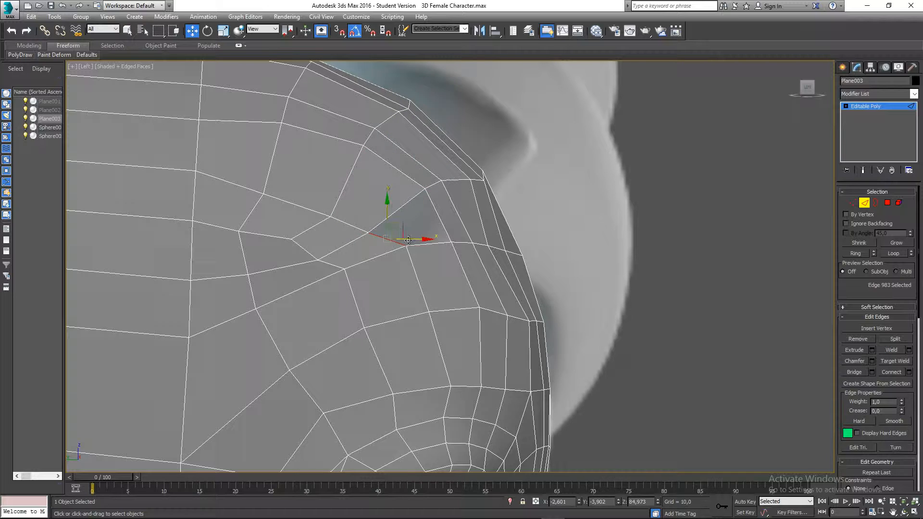
{"action": "left_click", "coordinate": [444, 228], "text": "ctrl"}
{"action": "left_click", "coordinate": [852, 373]}
{"action": "left_click", "coordinate": [567, 310]}
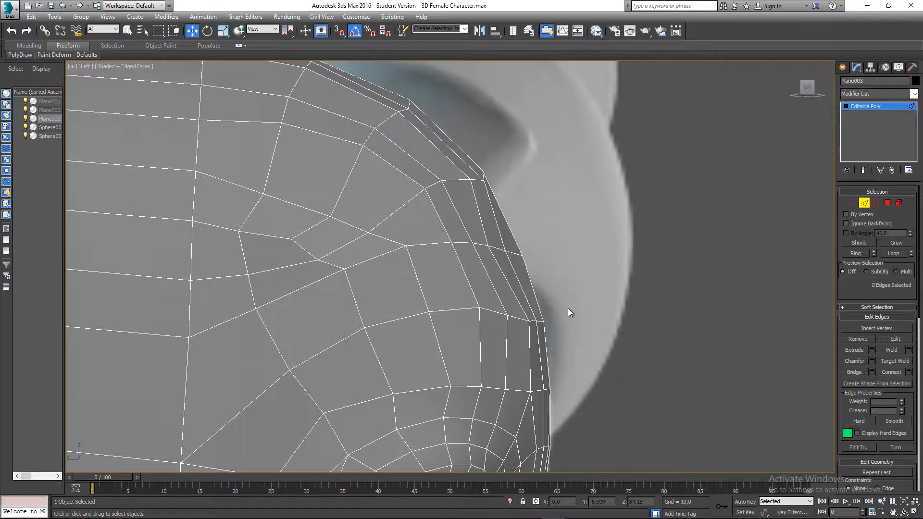
Step: In the Perspective view, move the two vertices at the lower end of the new cut slightly outward along X to round the temple
{"action": "middle_click_drag", "start_coordinate": [341, 264], "coordinate": [333, 225]}
{"action": "scroll", "coordinate": [389, 262], "scroll_direction": "down", "scroll_amount": 4}
{"action": "key", "text": "p"}
{"action": "scroll", "coordinate": [330, 227], "scroll_direction": "down", "scroll_amount": 4}
{"action": "left_click", "coordinate": [851, 202]}
{"action": "scroll", "coordinate": [299, 249], "scroll_direction": "up", "scroll_amount": 8}
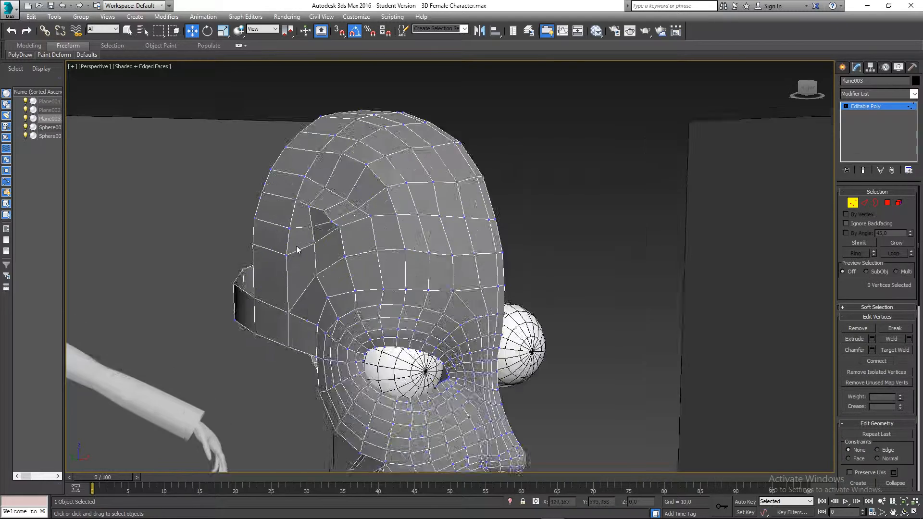
{"action": "left_click", "coordinate": [291, 225]}
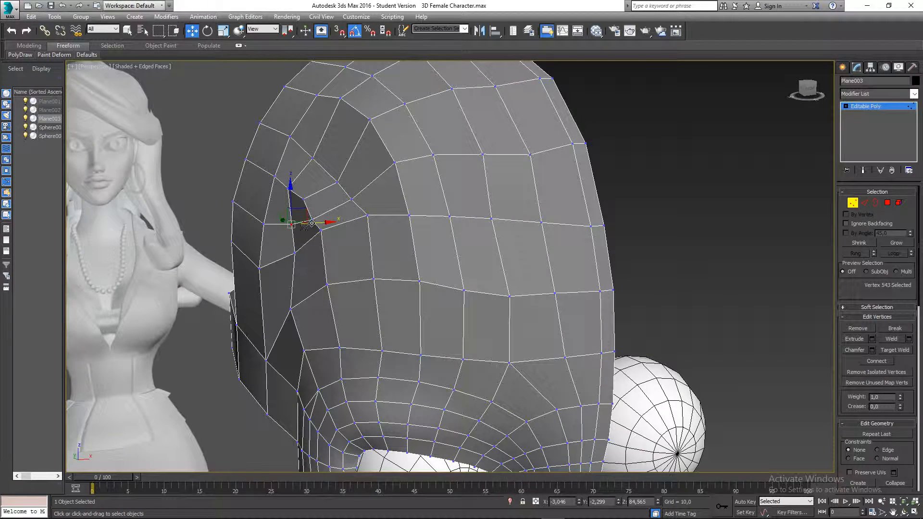
{"action": "left_click_drag", "start_coordinate": [308, 223], "coordinate": [301, 224]}
{"action": "left_click", "coordinate": [295, 252]}
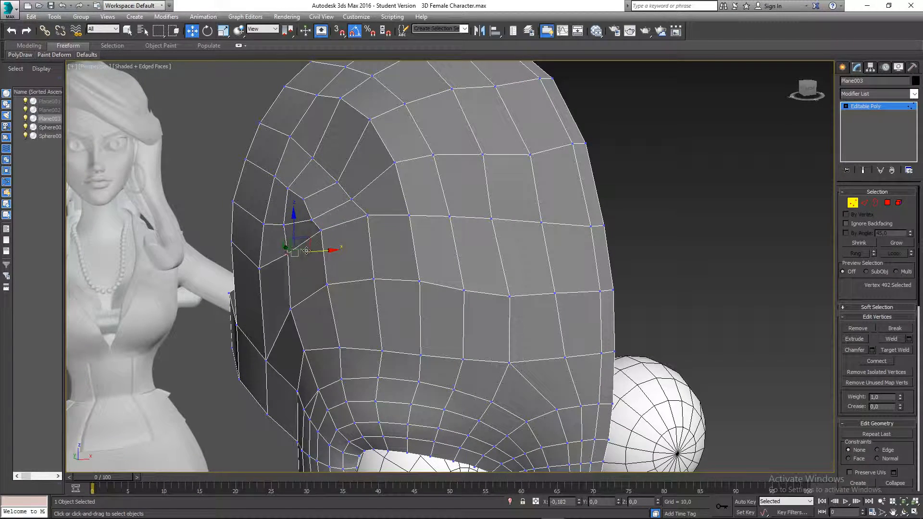
{"action": "middle_click_drag", "start_coordinate": [302, 249], "coordinate": [295, 230], "text": "alt"}
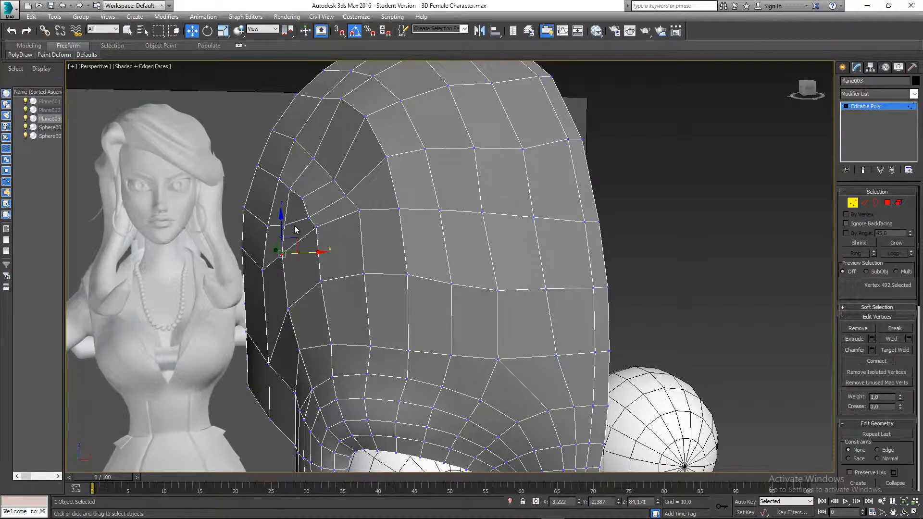
Step: Adjust the three neighbouring vertices along the filled gap's lower border so the side of the skull curves evenly
{"action": "left_click", "coordinate": [345, 195]}
{"action": "middle_click_drag", "start_coordinate": [346, 194], "coordinate": [324, 183], "text": "alt"}
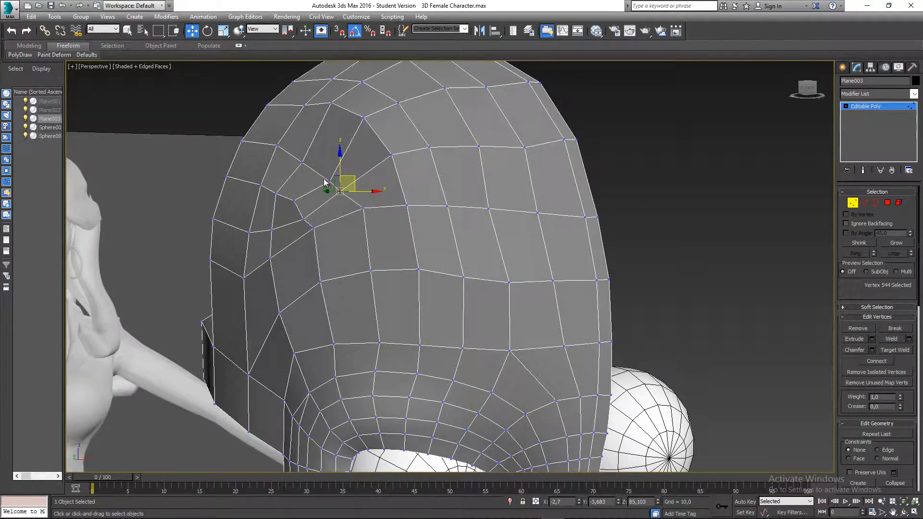
{"action": "left_click", "coordinate": [321, 176]}
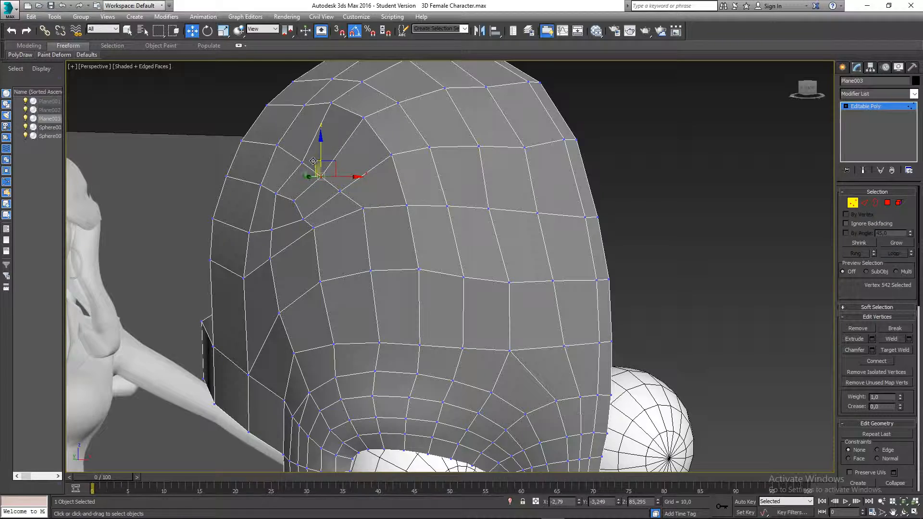
{"action": "left_click", "coordinate": [297, 158]}
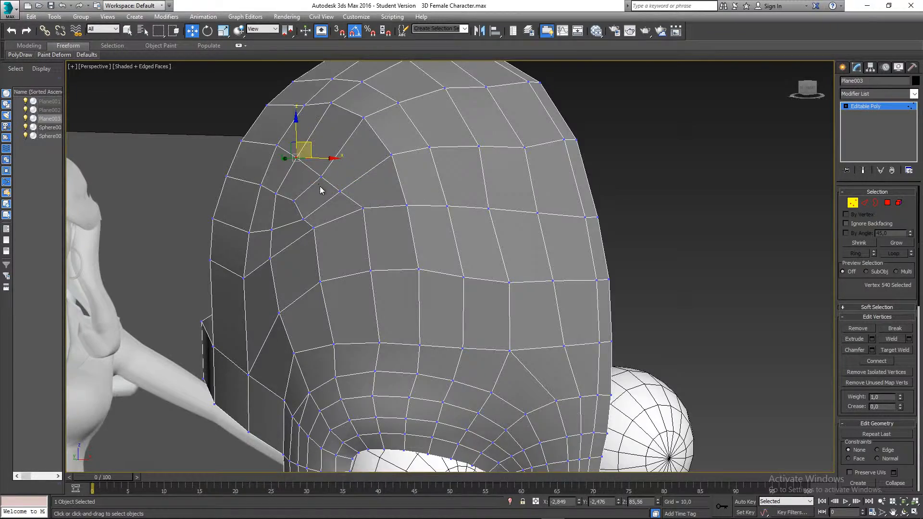
{"action": "middle_click_drag", "start_coordinate": [321, 190], "coordinate": [377, 182], "text": "alt"}
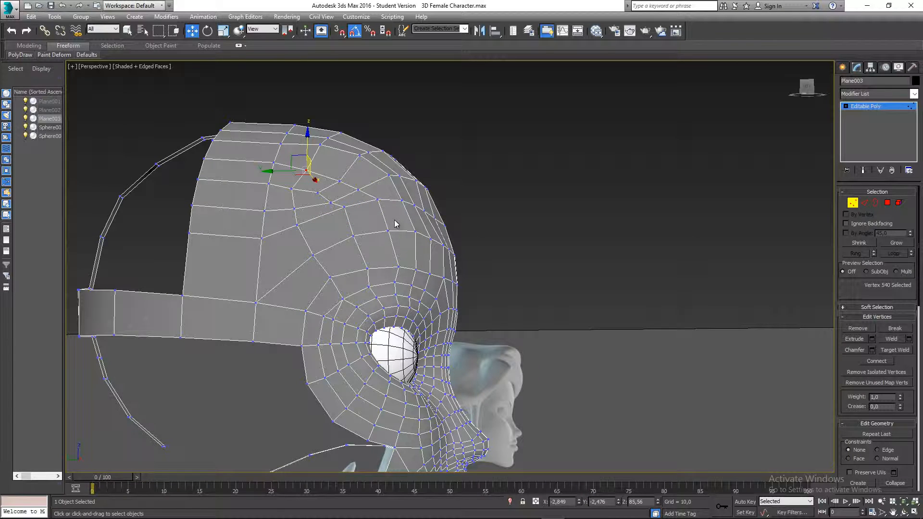
{"action": "scroll", "coordinate": [396, 225], "scroll_direction": "down", "scroll_amount": 3}
{"action": "scroll", "coordinate": [345, 211], "scroll_direction": "up", "scroll_amount": 6}
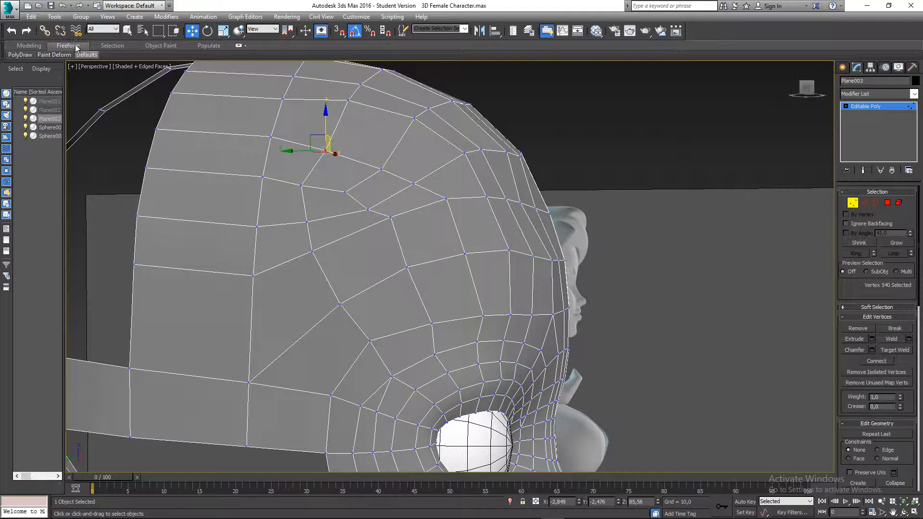
Step: Activate the Push/Pull paint deform brush and reduce its size to 2.86, undoing the oversized test stroke on the skull
{"action": "mouse_move", "coordinate": [53, 57]}
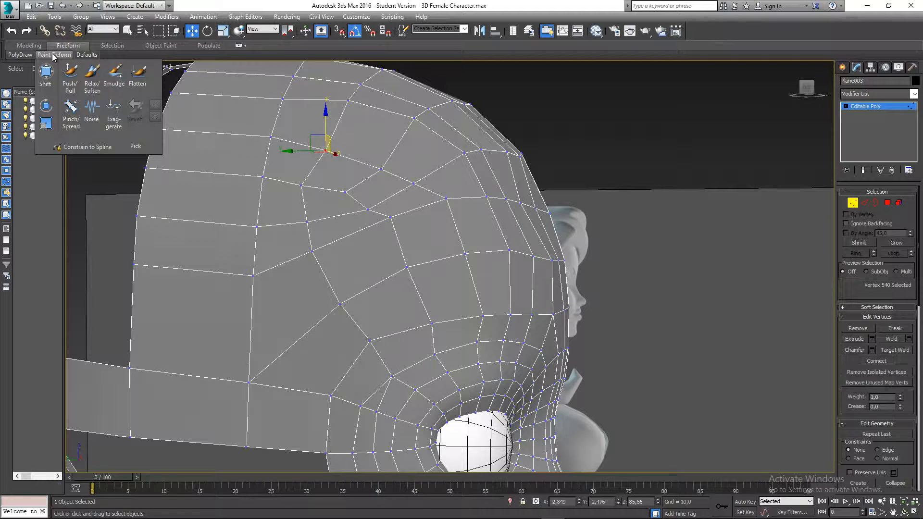
{"action": "left_click", "coordinate": [71, 79]}
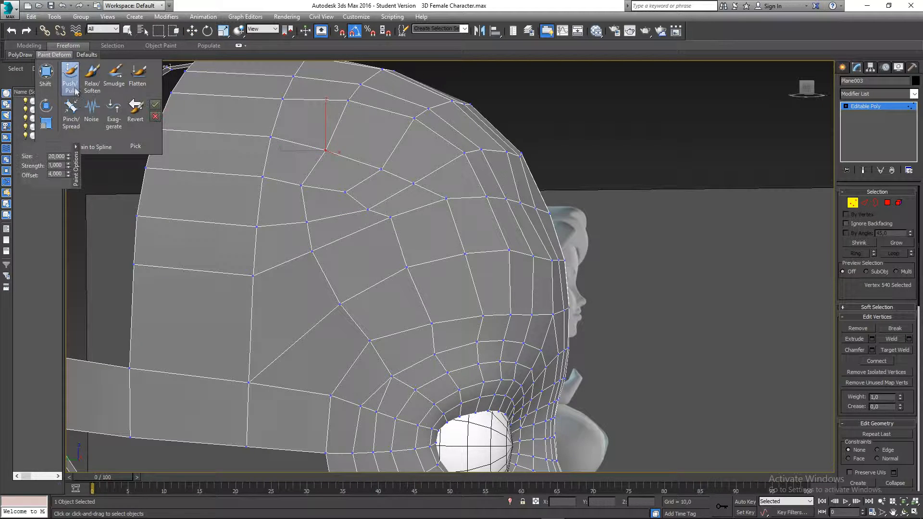
{"action": "scroll", "coordinate": [327, 212], "scroll_direction": "down", "scroll_amount": 5}
{"action": "middle_click_drag", "start_coordinate": [326, 222], "coordinate": [339, 208], "text": "alt"}
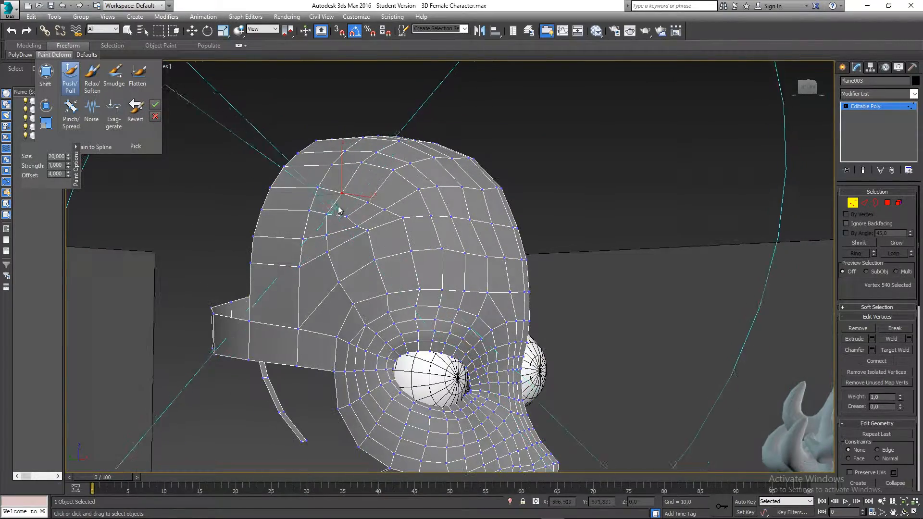
{"action": "mouse_move", "coordinate": [339, 207]}
{"action": "left_mouse_down"}
{"action": "mouse_move", "coordinate": [332, 201]}
{"action": "mouse_move", "coordinate": [364, 201]}
{"action": "left_mouse_up"}
{"action": "key", "text": "ctrl+z"}
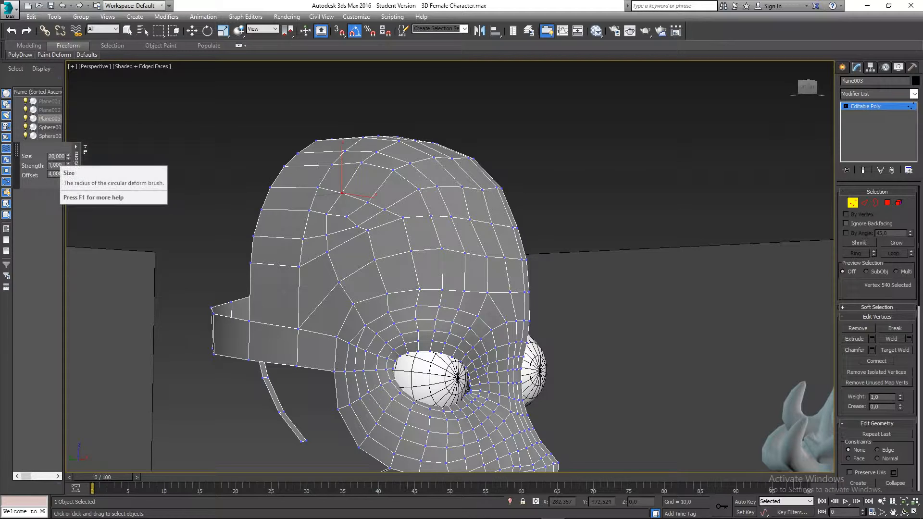
{"action": "double_click", "coordinate": [49, 156]}
{"action": "type", "text": "1"}
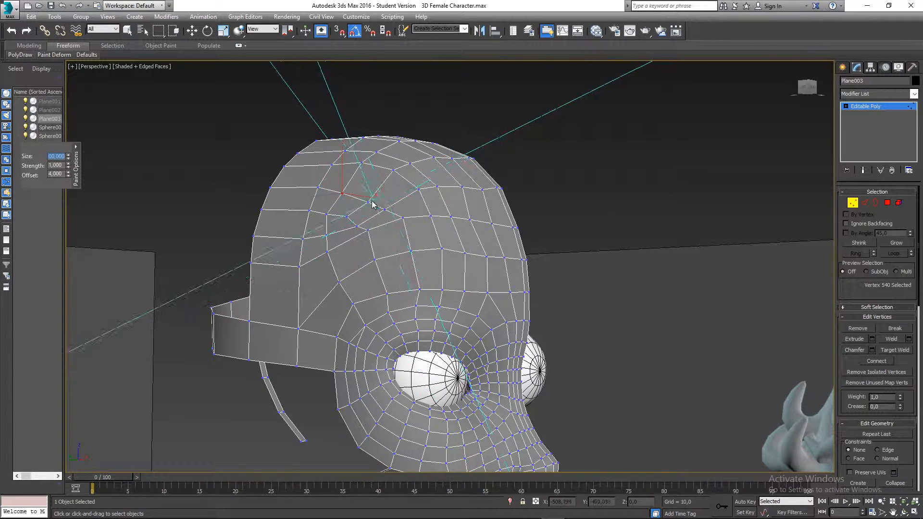
{"action": "scroll", "coordinate": [367, 202], "scroll_direction": "up", "scroll_amount": 4}
{"action": "scroll", "coordinate": [366, 201], "scroll_direction": "down", "scroll_amount": 5}
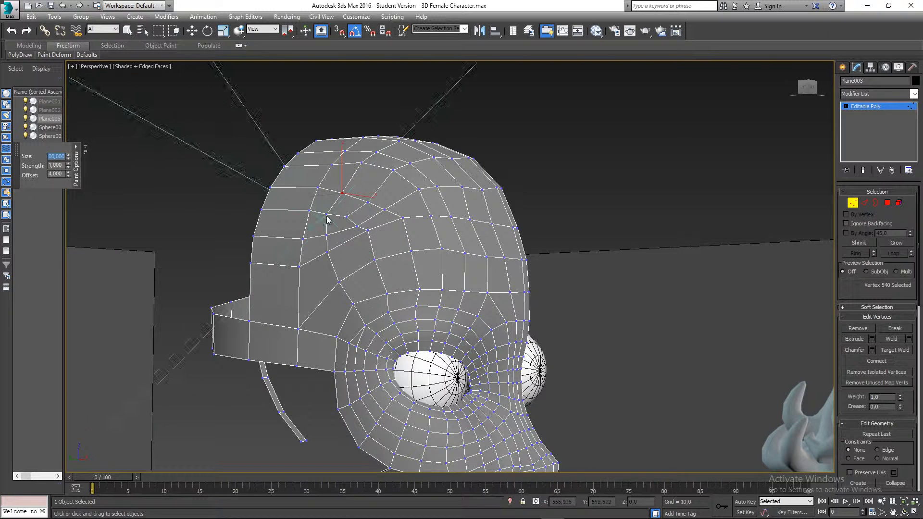
{"action": "left_click", "coordinate": [68, 159]}
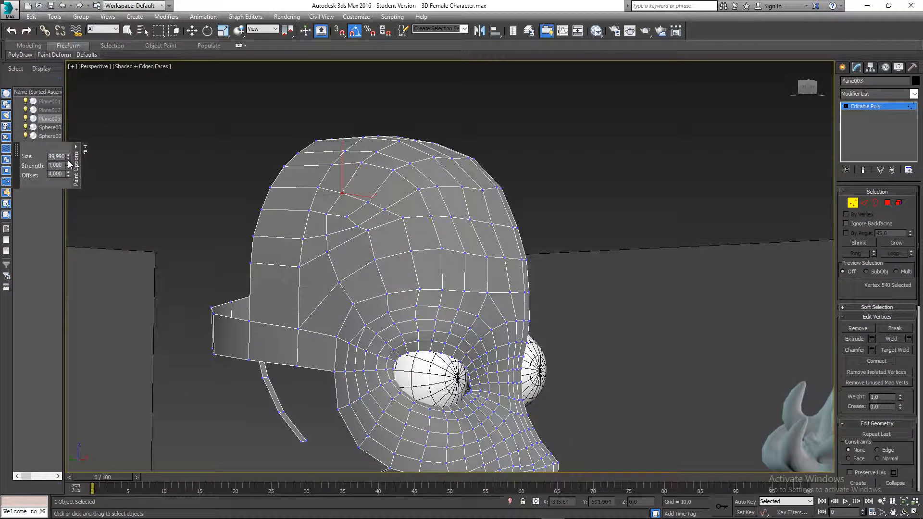
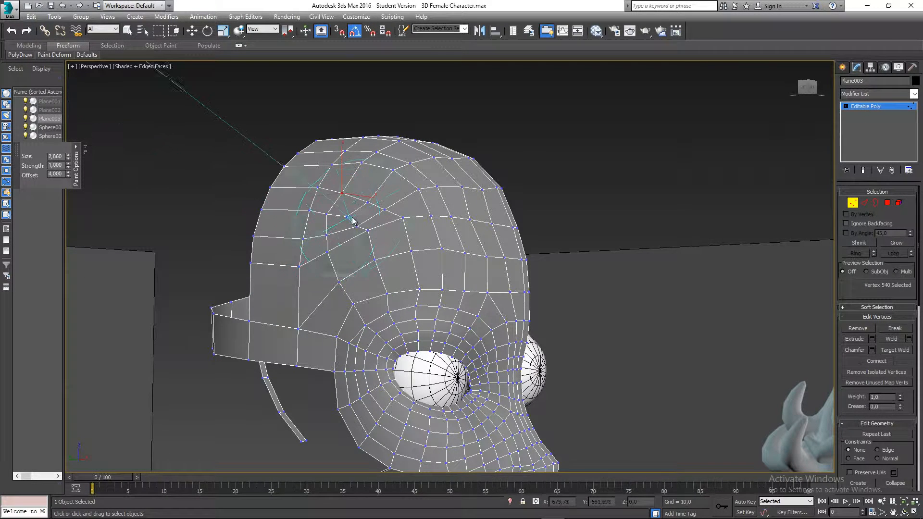
Step: Try Push/Pull strokes on the side of the skull with the strength lowered to 0.13 and 0.04, and undo them
{"action": "mouse_move", "coordinate": [354, 217]}
{"action": "left_mouse_down"}
{"action": "mouse_move", "coordinate": [351, 206]}
{"action": "mouse_move", "coordinate": [366, 201]}
{"action": "left_mouse_up"}
{"action": "key", "text": "ctrl+z"}
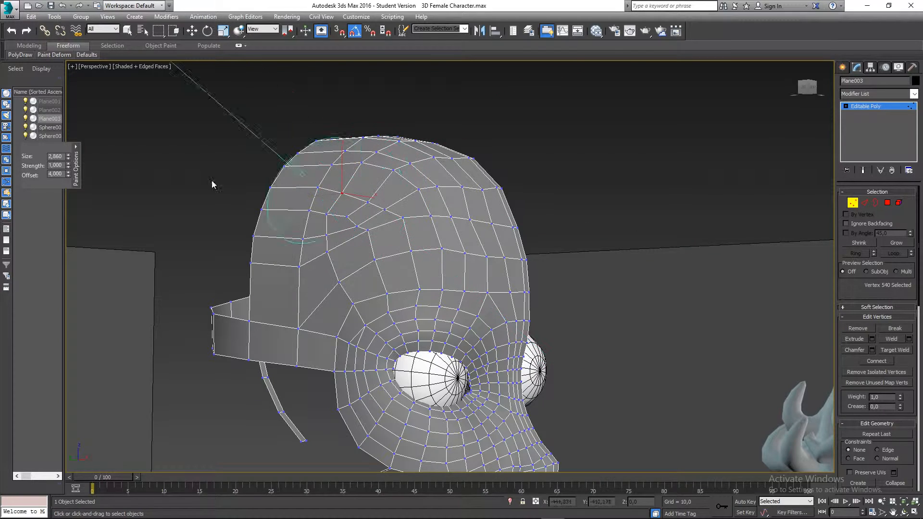
{"action": "left_click", "coordinate": [68, 168]}
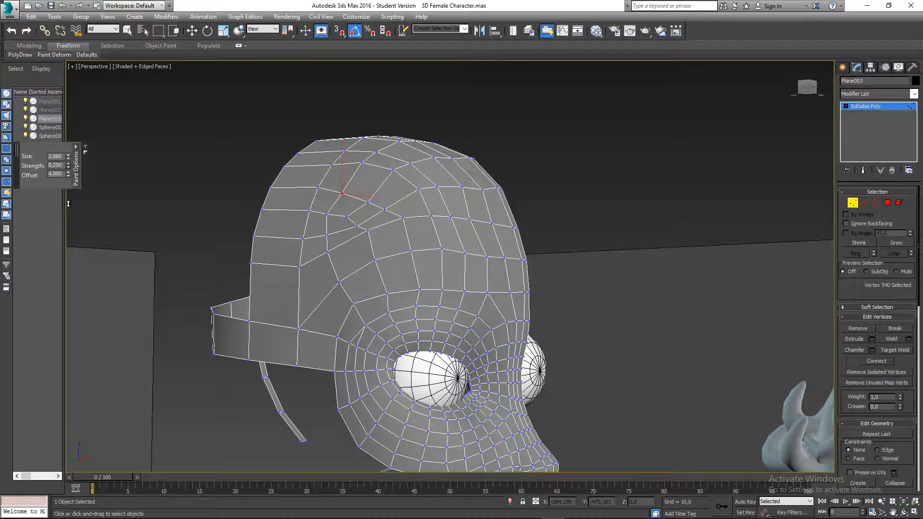
{"action": "left_click_drag", "start_coordinate": [330, 212], "coordinate": [356, 208]}
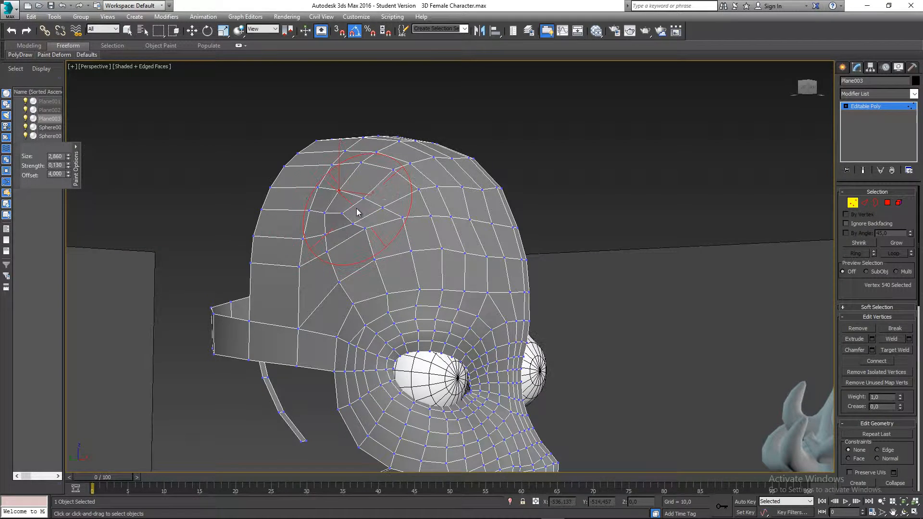
{"action": "left_click", "coordinate": [68, 167]}
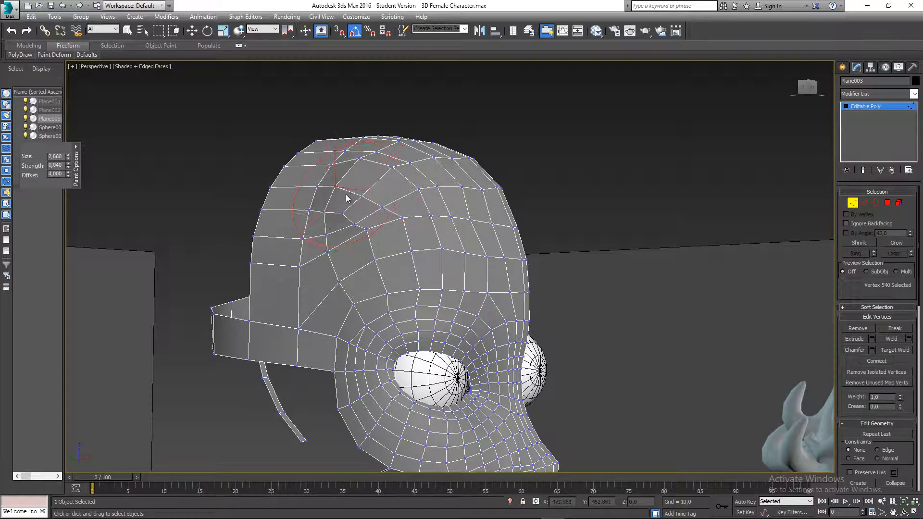
{"action": "mouse_move", "coordinate": [348, 199]}
{"action": "left_mouse_down"}
{"action": "mouse_move", "coordinate": [373, 240]}
{"action": "mouse_move", "coordinate": [373, 181]}
{"action": "mouse_move", "coordinate": [362, 179]}
{"action": "left_mouse_up"}
{"action": "key", "text": "ctrl+z"}
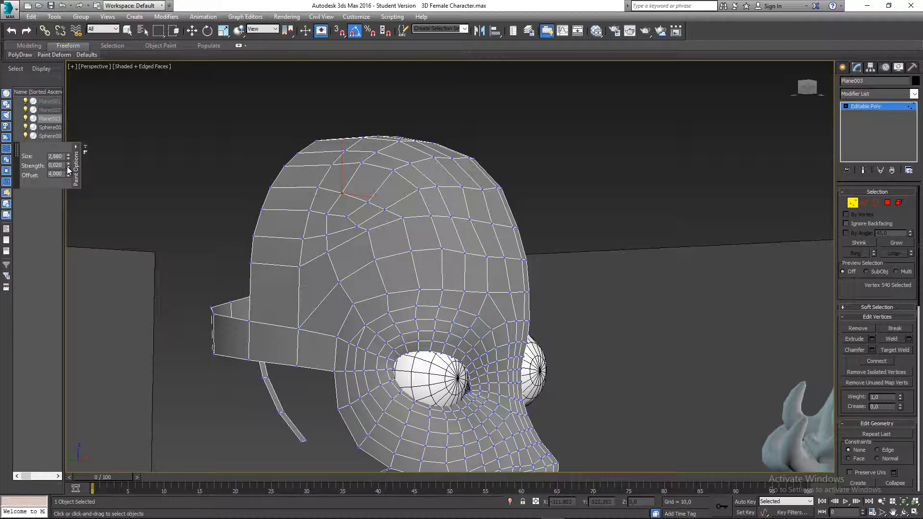
Step: Lower the Push/Pull strength to 0.01 and paint gentle strokes over the filled area on the side of the skull
{"action": "mouse_move", "coordinate": [382, 201]}
{"action": "left_mouse_down"}
{"action": "mouse_move", "coordinate": [376, 188]}
{"action": "mouse_move", "coordinate": [358, 230]}
{"action": "mouse_move", "coordinate": [340, 226]}
{"action": "mouse_move", "coordinate": [390, 186]}
{"action": "left_mouse_up"}
{"action": "mouse_move", "coordinate": [418, 221]}
{"action": "middle_mouse_down", "text": "alt"}
{"action": "mouse_move", "coordinate": [390, 223]}
{"action": "mouse_move", "coordinate": [374, 193]}
{"action": "middle_mouse_up", "text": "alt"}
{"action": "mouse_move", "coordinate": [355, 216]}
{"action": "left_mouse_down"}
{"action": "mouse_move", "coordinate": [321, 291]}
{"action": "mouse_move", "coordinate": [365, 200]}
{"action": "mouse_move", "coordinate": [411, 171]}
{"action": "mouse_move", "coordinate": [402, 214]}
{"action": "left_mouse_up"}
{"action": "mouse_move", "coordinate": [402, 218]}
{"action": "middle_mouse_down", "text": "alt"}
{"action": "mouse_move", "coordinate": [356, 197]}
{"action": "mouse_move", "coordinate": [388, 192]}
{"action": "mouse_move", "coordinate": [278, 195]}
{"action": "middle_mouse_up", "text": "alt"}
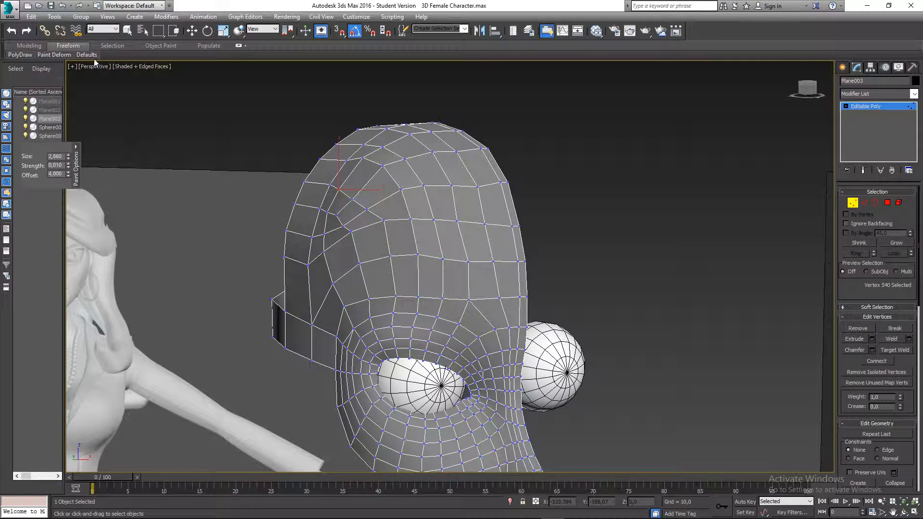
Step: Smooth the filled area on the side of the skull with the Relax/Soften brush at strength 0.01, and save the scene
{"action": "mouse_move", "coordinate": [54, 54]}
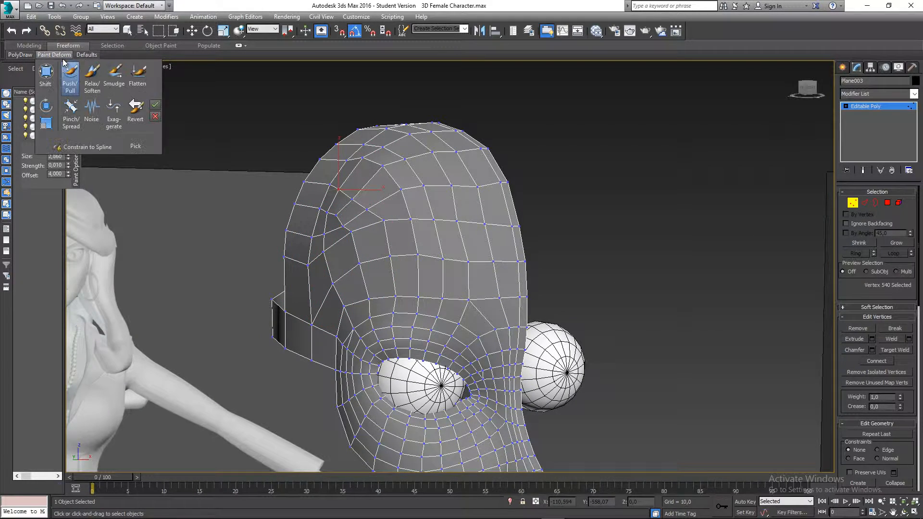
{"action": "left_click", "coordinate": [92, 86]}
{"action": "mouse_move", "coordinate": [390, 193]}
{"action": "left_mouse_down"}
{"action": "mouse_move", "coordinate": [348, 217]}
{"action": "mouse_move", "coordinate": [322, 273]}
{"action": "left_mouse_up"}
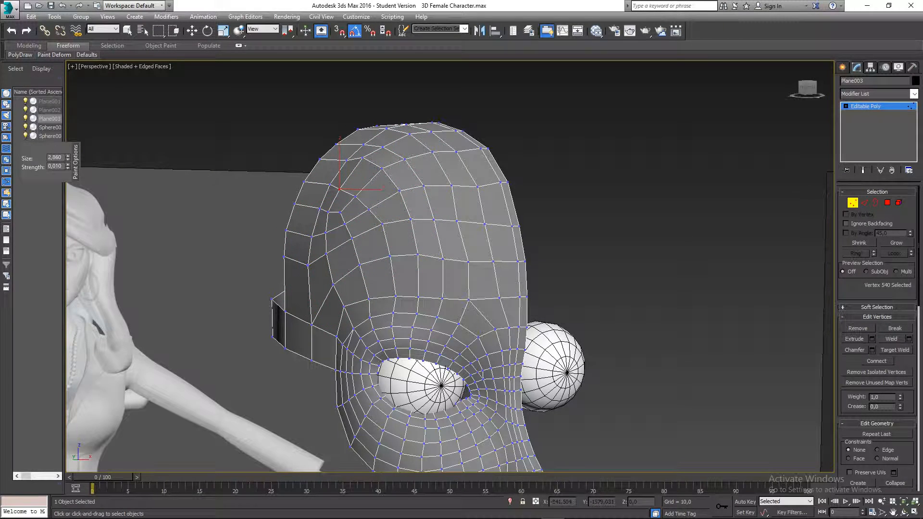
{"action": "left_click", "coordinate": [68, 168]}
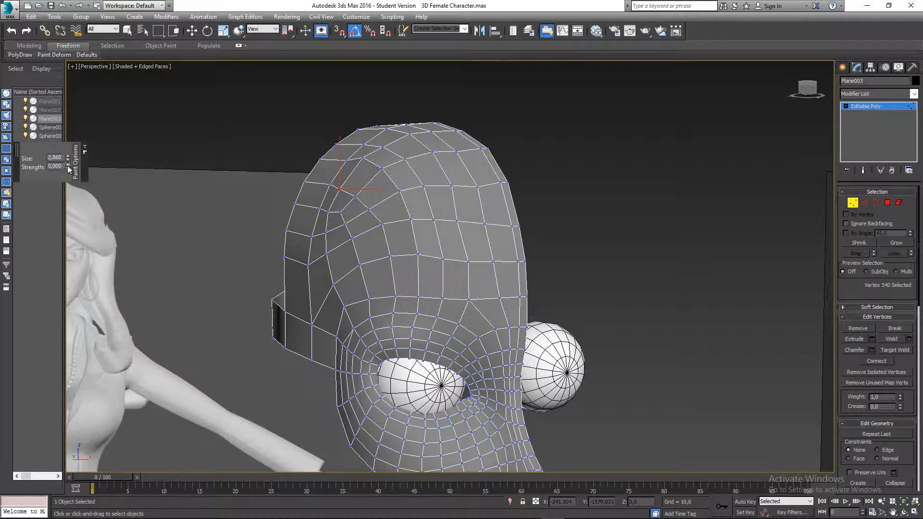
{"action": "mouse_move", "coordinate": [385, 227]}
{"action": "left_mouse_down"}
{"action": "mouse_move", "coordinate": [319, 274]}
{"action": "mouse_move", "coordinate": [346, 195]}
{"action": "mouse_move", "coordinate": [405, 264]}
{"action": "mouse_move", "coordinate": [403, 226]}
{"action": "left_mouse_up"}
{"action": "mouse_move", "coordinate": [478, 187]}
{"action": "middle_mouse_down", "text": "alt"}
{"action": "mouse_move", "coordinate": [452, 181]}
{"action": "mouse_move", "coordinate": [467, 193]}
{"action": "mouse_move", "coordinate": [601, 196]}
{"action": "mouse_move", "coordinate": [472, 188]}
{"action": "mouse_move", "coordinate": [542, 186]}
{"action": "middle_mouse_up", "text": "alt"}
{"action": "key", "text": "ctrl+s"}
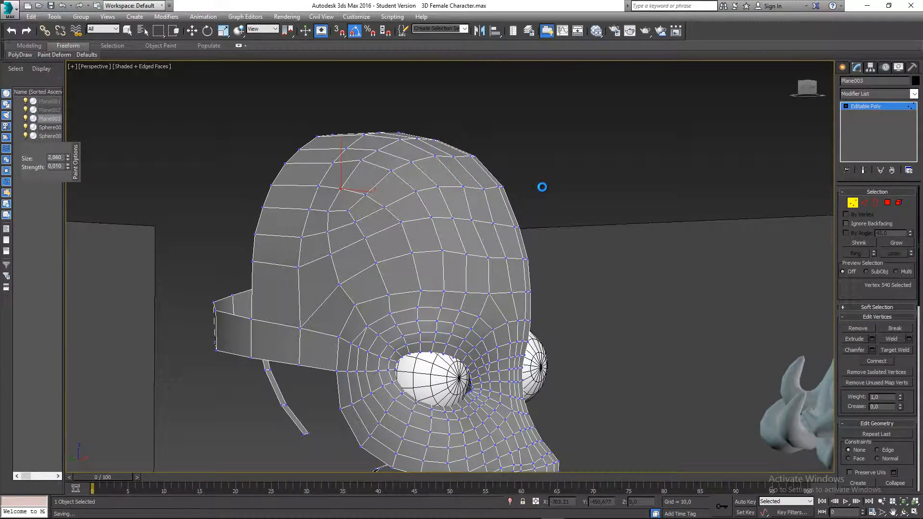
Step: Switch to edge editing and leave the Relax/Soften brush for the Move tool, checking the open back of the head
{"action": "middle_click_drag", "start_coordinate": [486, 221], "coordinate": [810, 184], "text": "alt"}
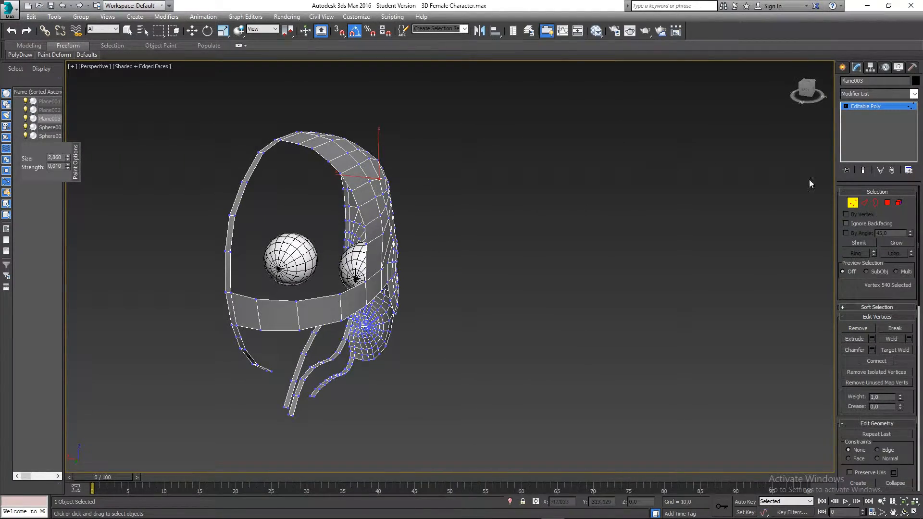
{"action": "left_click", "coordinate": [864, 202]}
{"action": "middle_click_drag", "start_coordinate": [289, 284], "coordinate": [311, 280], "text": "alt"}
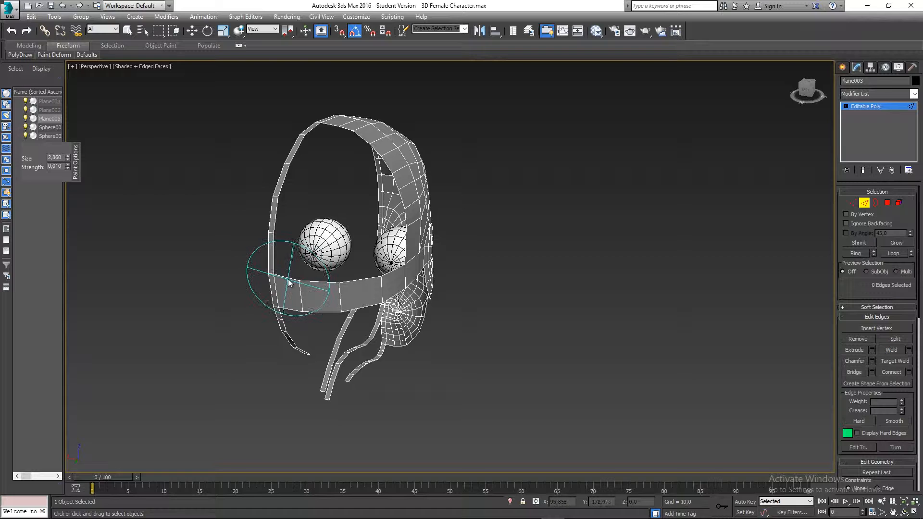
{"action": "key", "text": "w"}
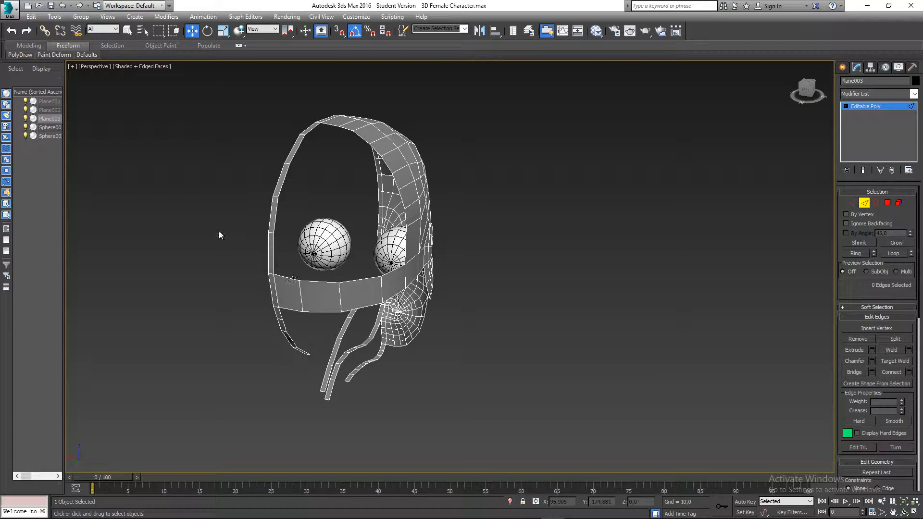
{"action": "right_click", "coordinate": [206, 203]}
{"action": "middle_click_drag", "start_coordinate": [245, 166], "coordinate": [321, 245], "text": "alt"}
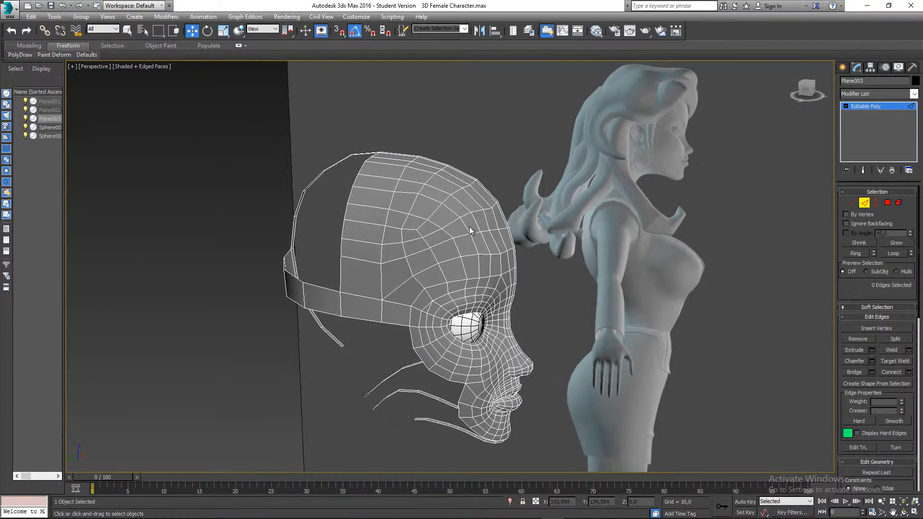
Step: Connect the upper and lower edges of three neighbouring faces on the horizontal band at the back of the head
{"action": "mouse_move", "coordinate": [424, 219]}
{"action": "middle_mouse_down", "text": "alt"}
{"action": "mouse_move", "coordinate": [426, 207]}
{"action": "mouse_move", "coordinate": [468, 250]}
{"action": "mouse_move", "coordinate": [517, 247]}
{"action": "mouse_move", "coordinate": [507, 266]}
{"action": "mouse_move", "coordinate": [522, 291]}
{"action": "mouse_move", "coordinate": [513, 310]}
{"action": "mouse_move", "coordinate": [430, 221]}
{"action": "middle_mouse_up", "text": "alt"}
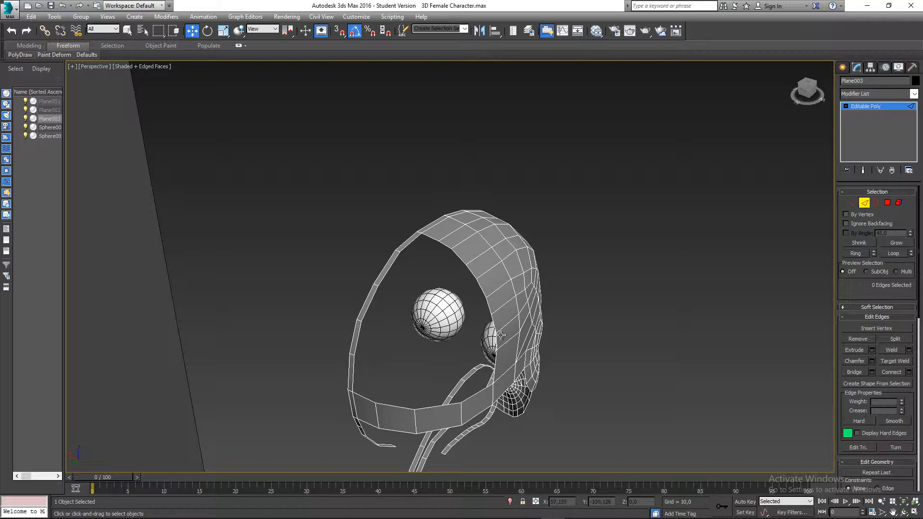
{"action": "middle_click_drag", "start_coordinate": [488, 367], "coordinate": [410, 358], "text": "alt"}
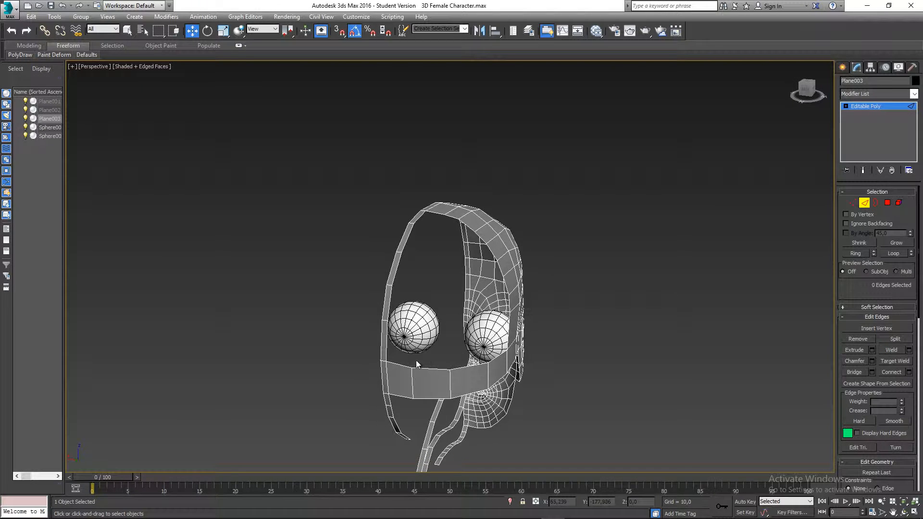
{"action": "middle_click_drag", "start_coordinate": [482, 373], "coordinate": [390, 326], "text": "alt"}
{"action": "scroll", "coordinate": [390, 326], "scroll_direction": "up", "scroll_amount": 4}
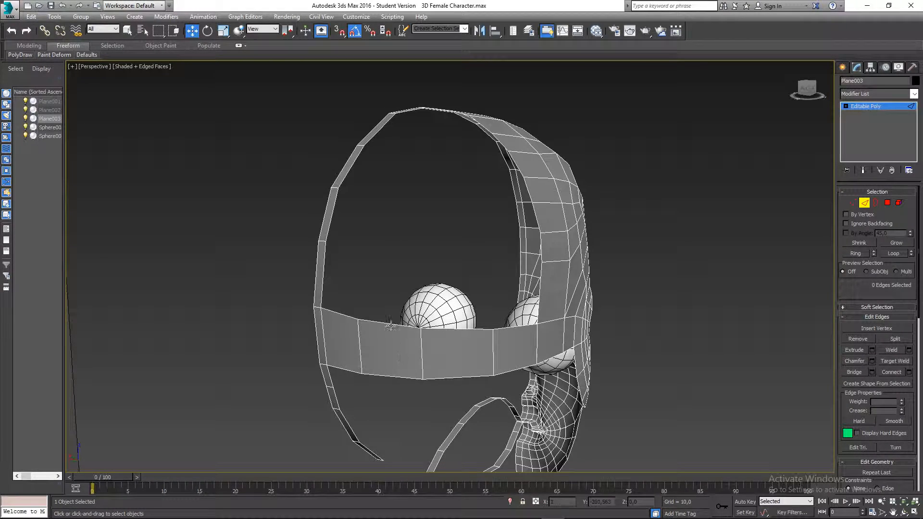
{"action": "left_click", "coordinate": [378, 399]}
{"action": "middle_click_drag", "start_coordinate": [419, 356], "coordinate": [366, 361]}
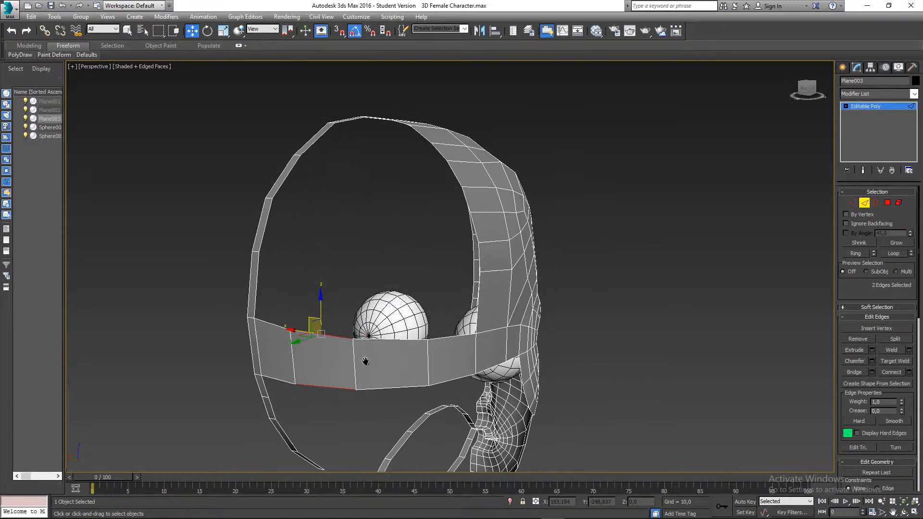
{"action": "left_click_drag", "start_coordinate": [390, 415], "coordinate": [390, 417], "text": "ctrl"}
{"action": "middle_click_drag", "start_coordinate": [425, 379], "coordinate": [411, 379], "text": "alt"}
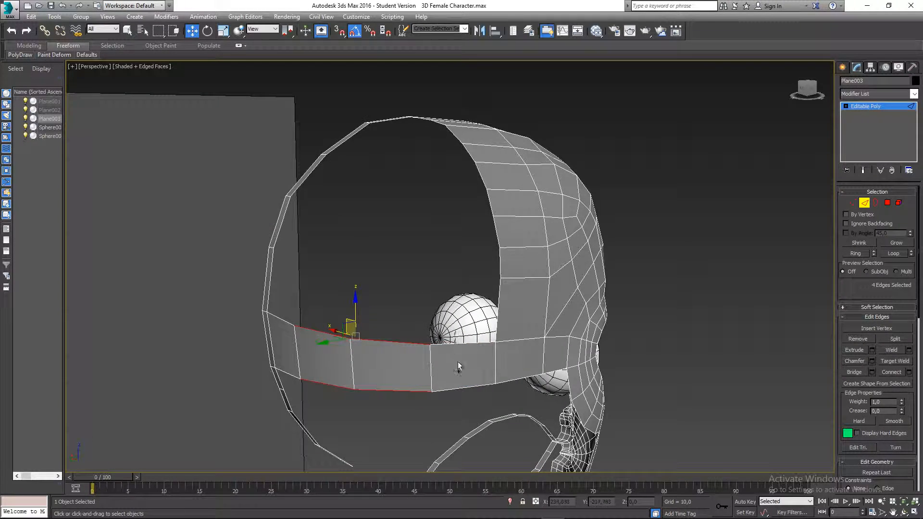
{"action": "left_click_drag", "start_coordinate": [458, 363], "coordinate": [459, 400], "text": "ctrl"}
{"action": "middle_click_drag", "start_coordinate": [460, 400], "coordinate": [488, 399], "text": "alt"}
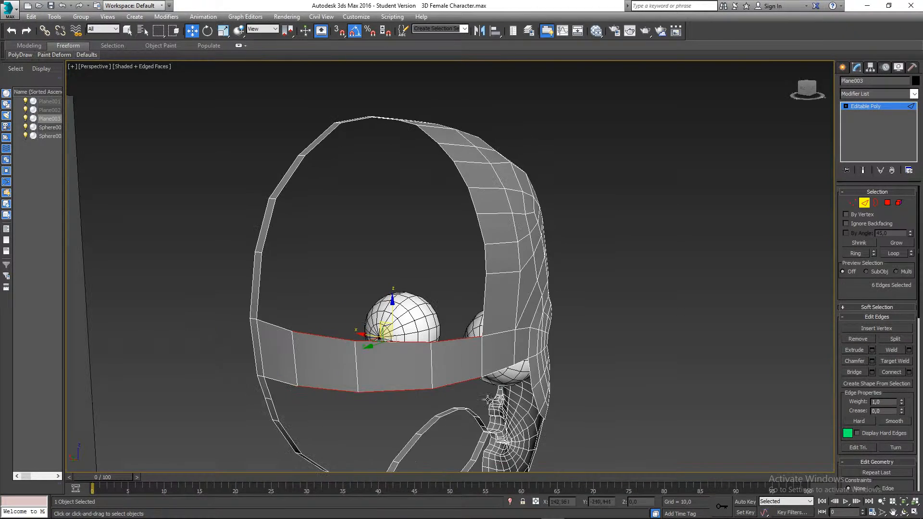
{"action": "left_click", "coordinate": [897, 374]}
Step: Move the three new vertical edges of the band slightly outward to round the back of the head
{"action": "middle_click_drag", "start_coordinate": [410, 358], "coordinate": [422, 333], "text": "alt"}
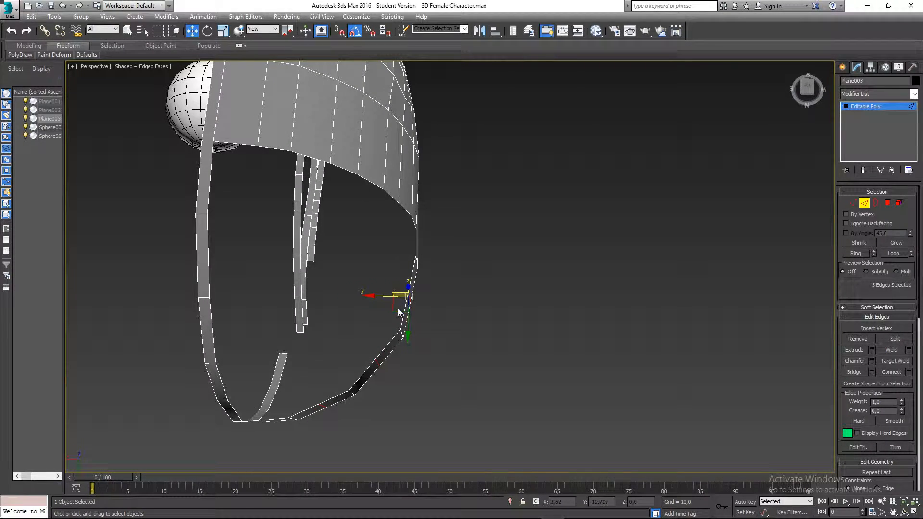
{"action": "left_click_drag", "start_coordinate": [396, 309], "coordinate": [399, 310]}
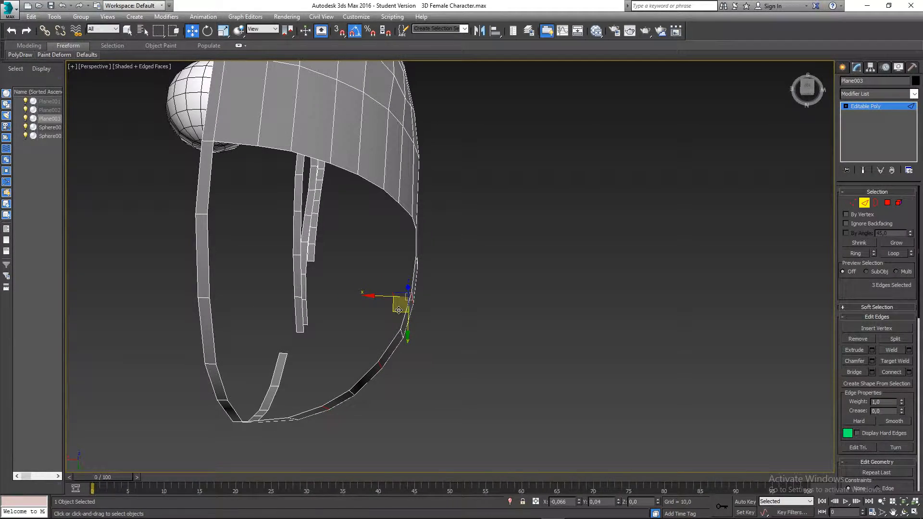
{"action": "middle_click_drag", "start_coordinate": [342, 354], "coordinate": [340, 323], "text": "alt"}
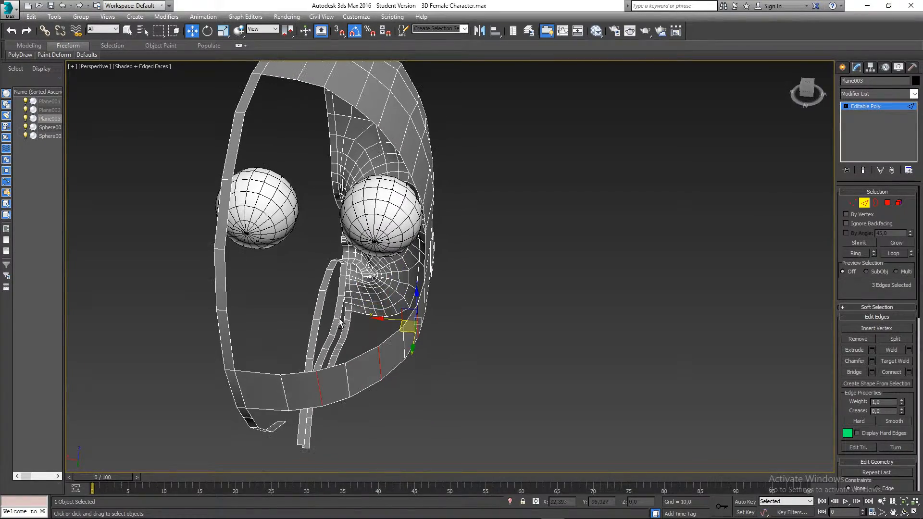
Step: Bridge an open edge at the top of the skull to the rear band, next to the centre strip, with five segments
{"action": "left_click", "coordinate": [303, 83]}
{"action": "left_click", "coordinate": [299, 373], "text": "ctrl"}
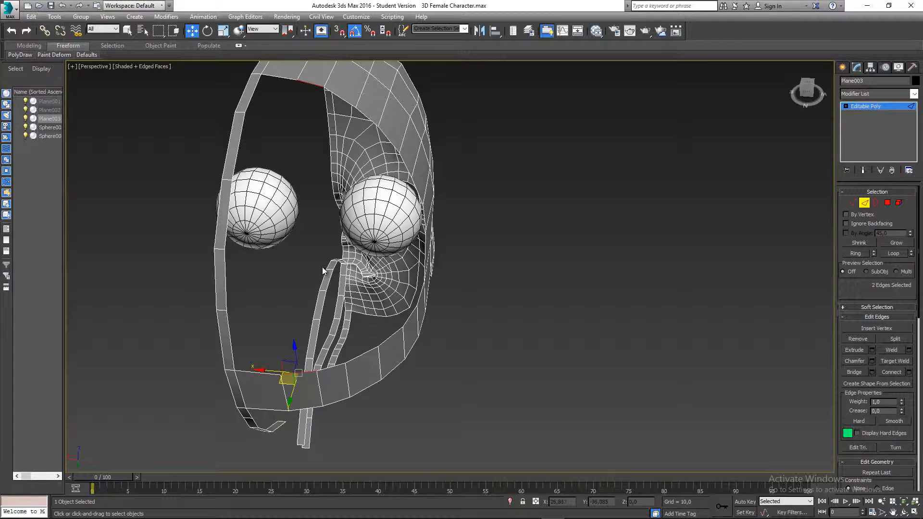
{"action": "middle_click_drag", "start_coordinate": [323, 267], "coordinate": [220, 369], "text": "alt"}
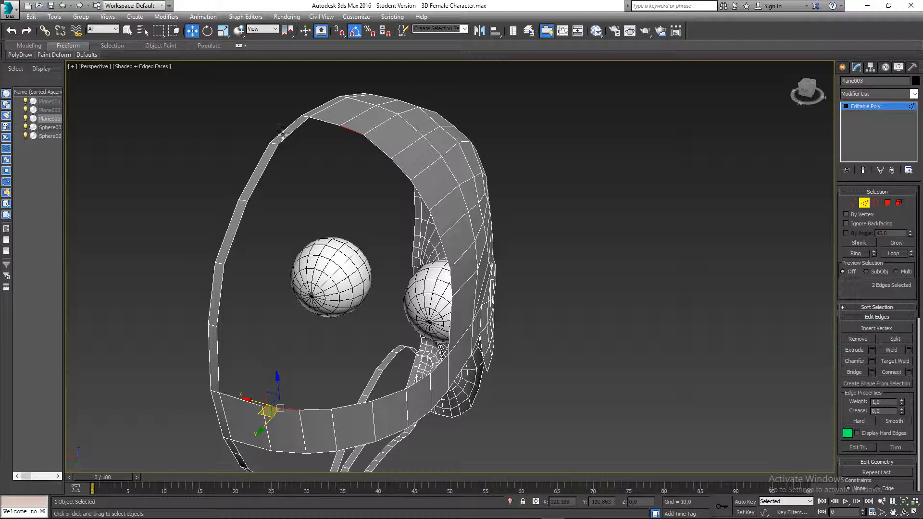
{"action": "middle_click_drag", "start_coordinate": [301, 198], "coordinate": [293, 189]}
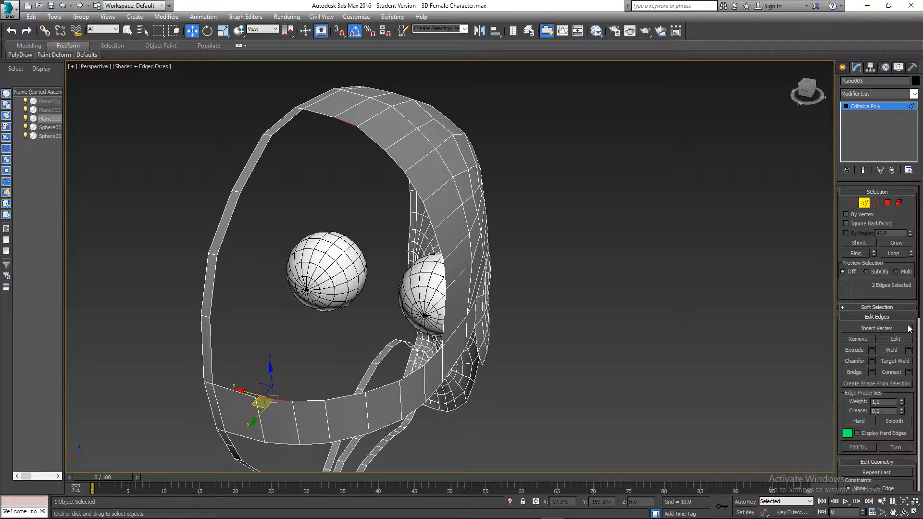
{"action": "left_click", "coordinate": [872, 373]}
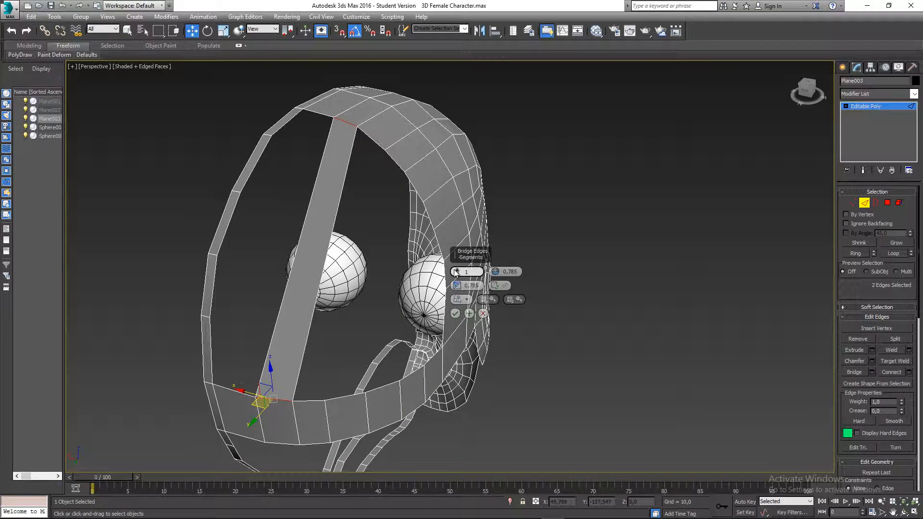
{"action": "left_click_drag", "start_coordinate": [456, 272], "coordinate": [456, 263]}
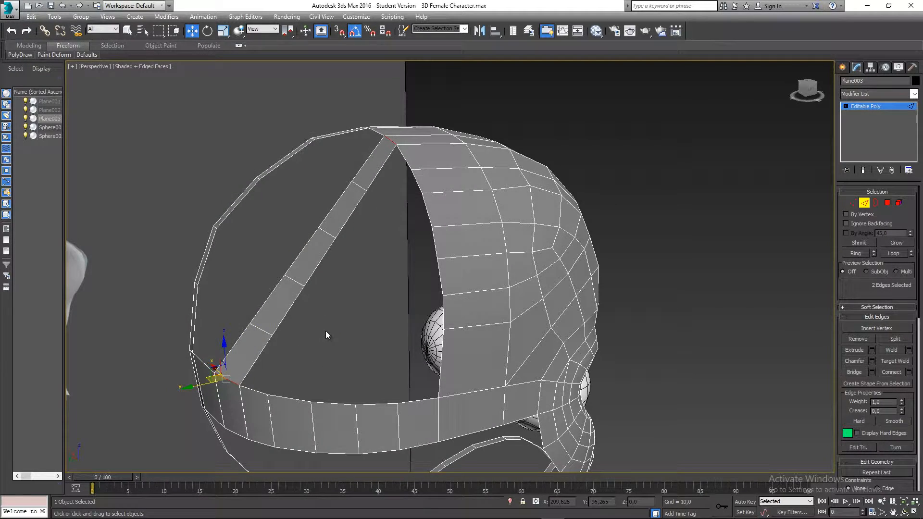
Step: In the Left view, move the new strip's cross edges outward one by one to follow the rear skull profile
{"action": "key", "text": "l"}
{"action": "scroll", "coordinate": [258, 278], "scroll_direction": "up", "scroll_amount": 3}
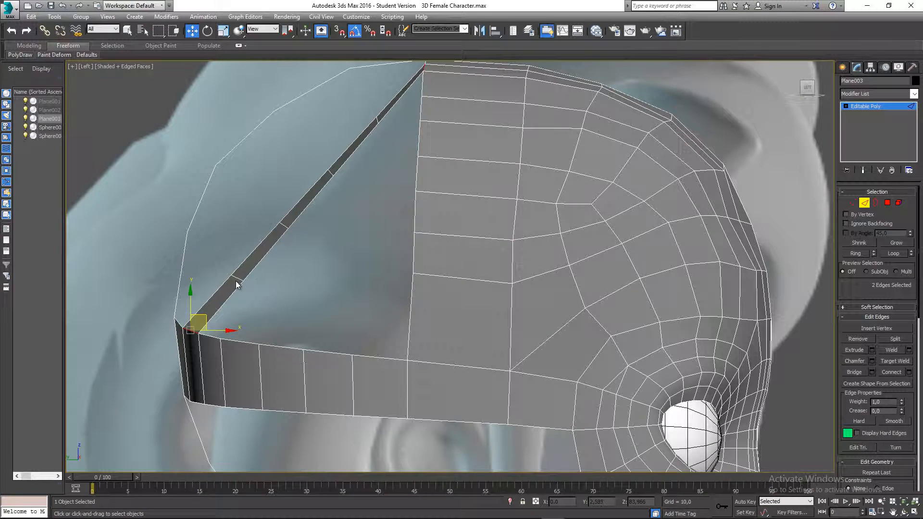
{"action": "left_click", "coordinate": [236, 278]}
{"action": "left_click_drag", "start_coordinate": [252, 265], "coordinate": [263, 168]}
{"action": "left_click", "coordinate": [282, 226]}
{"action": "left_click", "coordinate": [330, 172]}
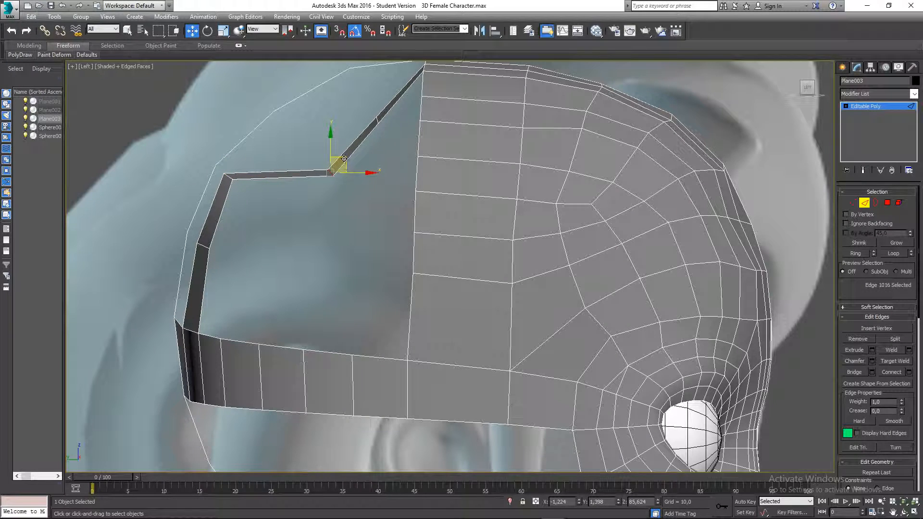
{"action": "left_click_drag", "start_coordinate": [345, 158], "coordinate": [297, 105]}
{"action": "middle_click_drag", "start_coordinate": [330, 129], "coordinate": [276, 209]}
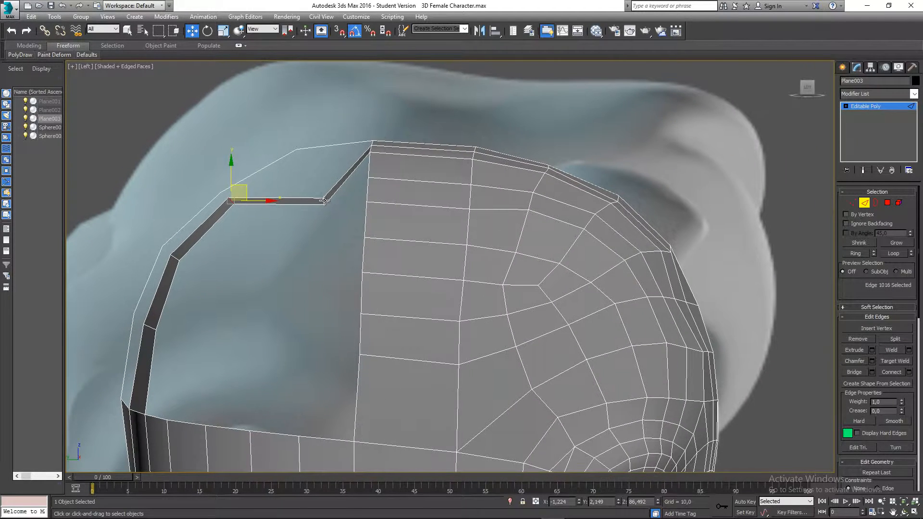
{"action": "left_click", "coordinate": [332, 188]}
{"action": "left_click_drag", "start_coordinate": [338, 186], "coordinate": [316, 143]}
Step: Bridge the two lowest edge pairs between the curved strip and the centre strip, using one segment each
{"action": "middle_click_drag", "start_coordinate": [292, 246], "coordinate": [449, 288]}
{"action": "key", "text": "p"}
{"action": "scroll", "coordinate": [276, 242], "scroll_direction": "down", "scroll_amount": 5}
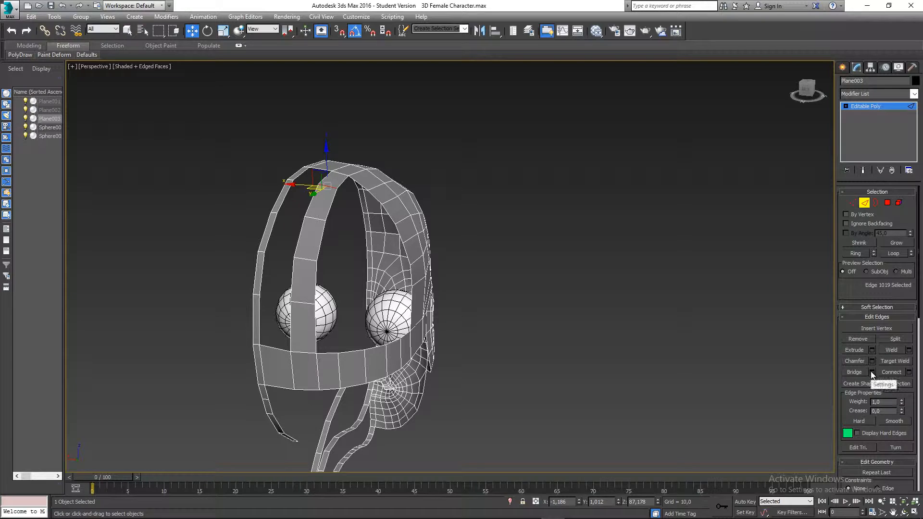
{"action": "left_click", "coordinate": [289, 330]}
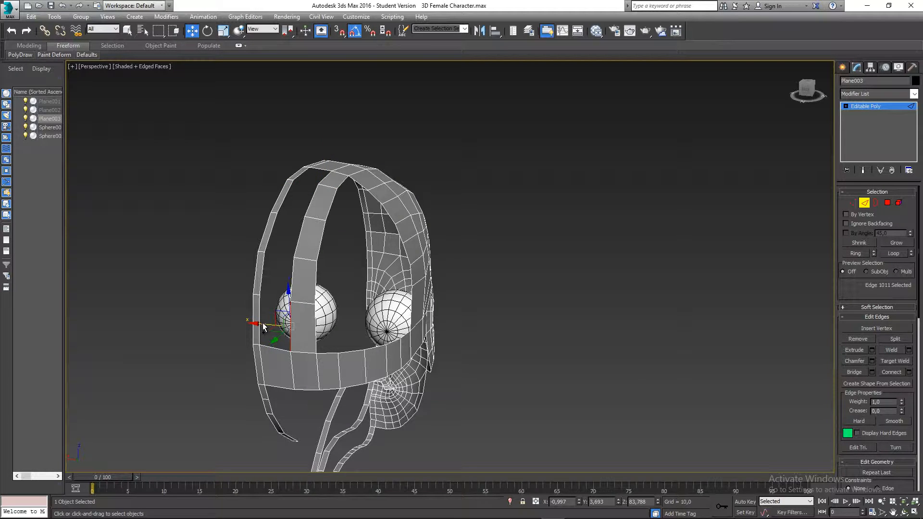
{"action": "left_click", "coordinate": [258, 309], "text": "ctrl"}
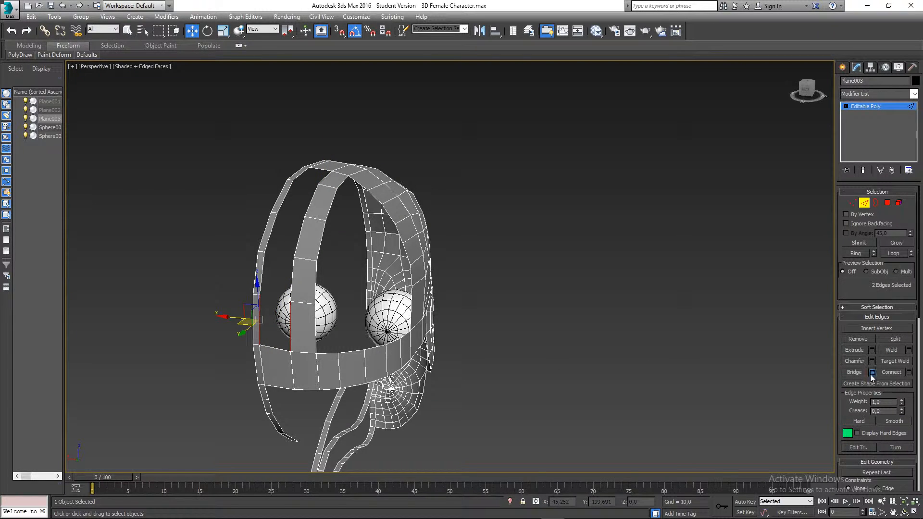
{"action": "left_click", "coordinate": [872, 373]}
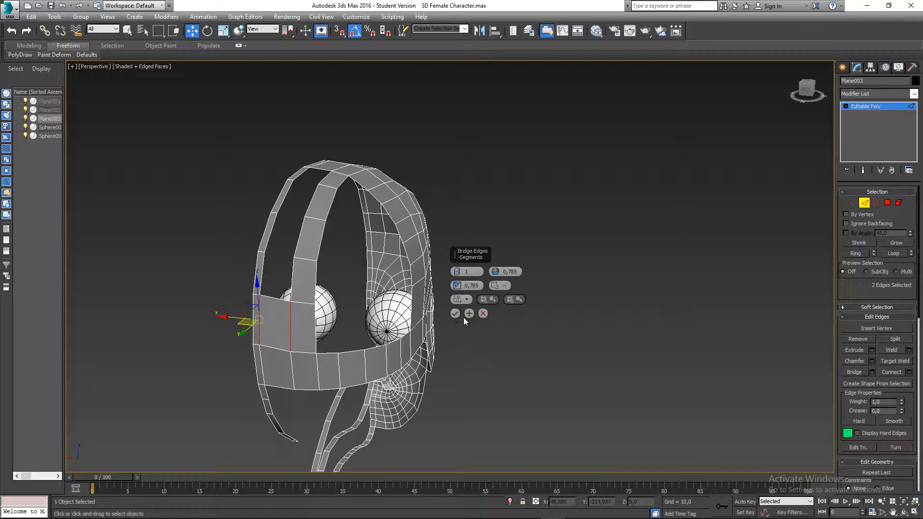
{"action": "left_click", "coordinate": [290, 284]}
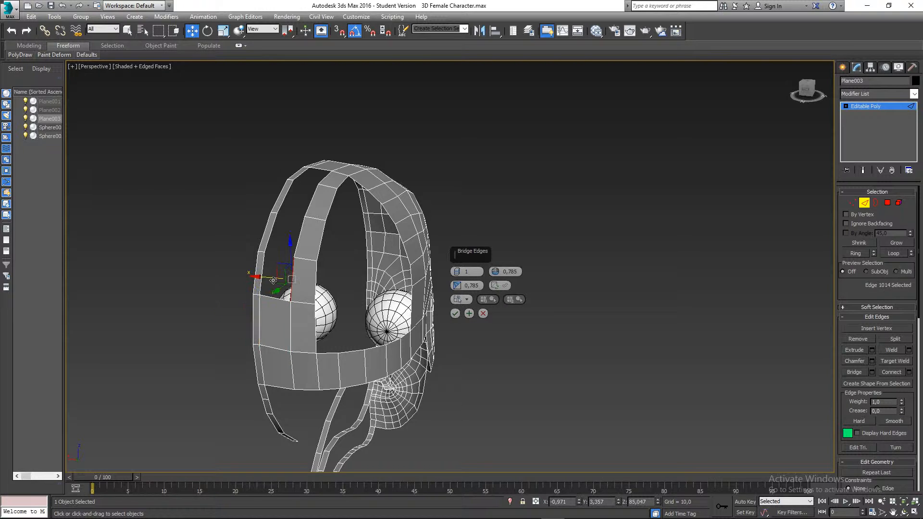
{"action": "left_click", "coordinate": [263, 268], "text": "ctrl"}
{"action": "left_click", "coordinate": [469, 314]}
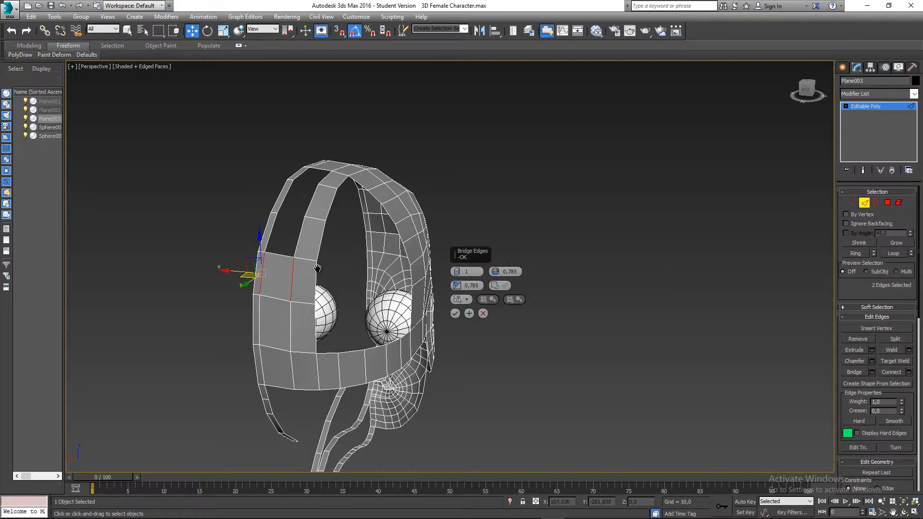
Step: Bridge the remaining three edge pairs up to the top of the skull to close the gap beside the centre strip
{"action": "middle_click_drag", "start_coordinate": [319, 265], "coordinate": [326, 303]}
{"action": "left_click", "coordinate": [302, 279]}
{"action": "left_click", "coordinate": [280, 266], "text": "ctrl"}
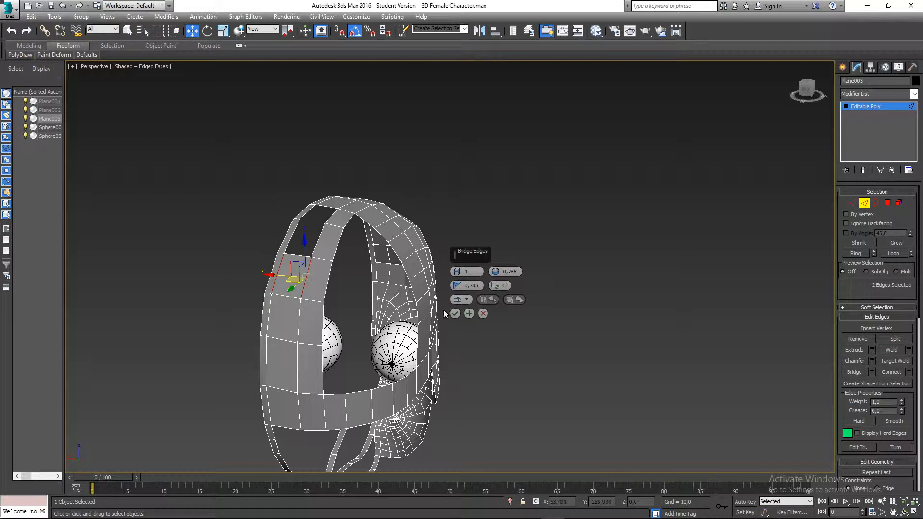
{"action": "left_click", "coordinate": [468, 314]}
{"action": "middle_click_drag", "start_coordinate": [327, 291], "coordinate": [334, 316]}
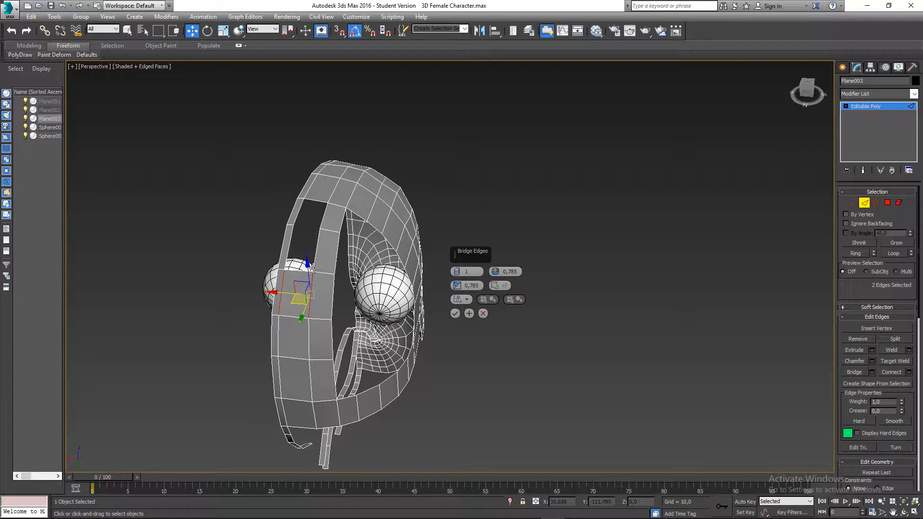
{"action": "left_click", "coordinate": [316, 255]}
{"action": "left_click", "coordinate": [289, 243], "text": "ctrl"}
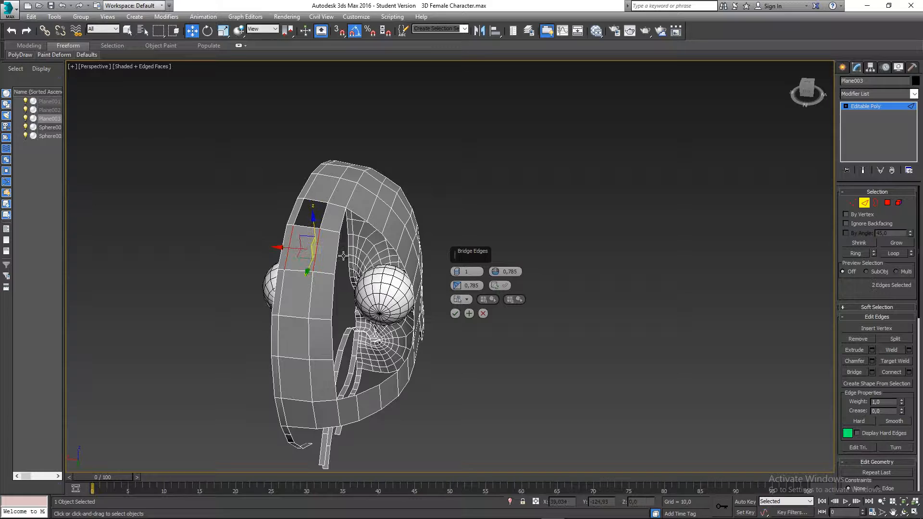
{"action": "left_click", "coordinate": [469, 313]}
{"action": "left_click", "coordinate": [308, 215]}
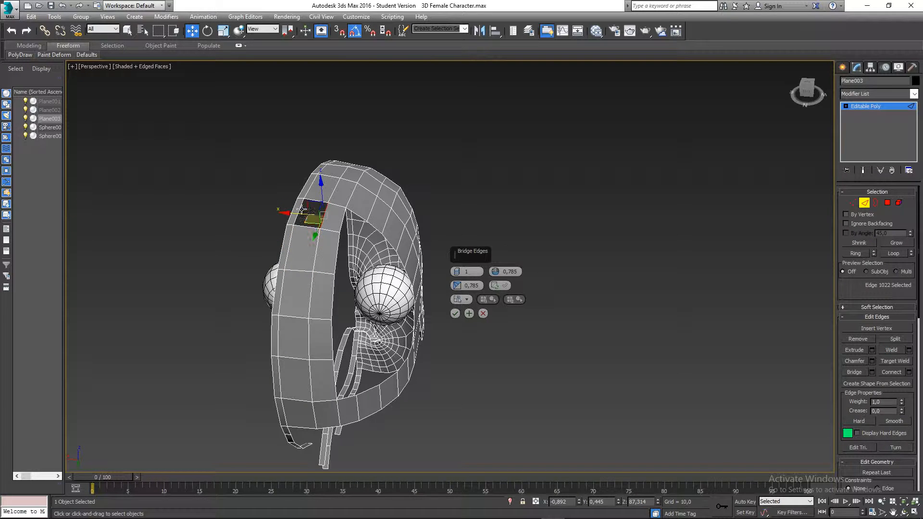
{"action": "left_click", "coordinate": [302, 210], "text": "ctrl"}
{"action": "left_click", "coordinate": [454, 313]}
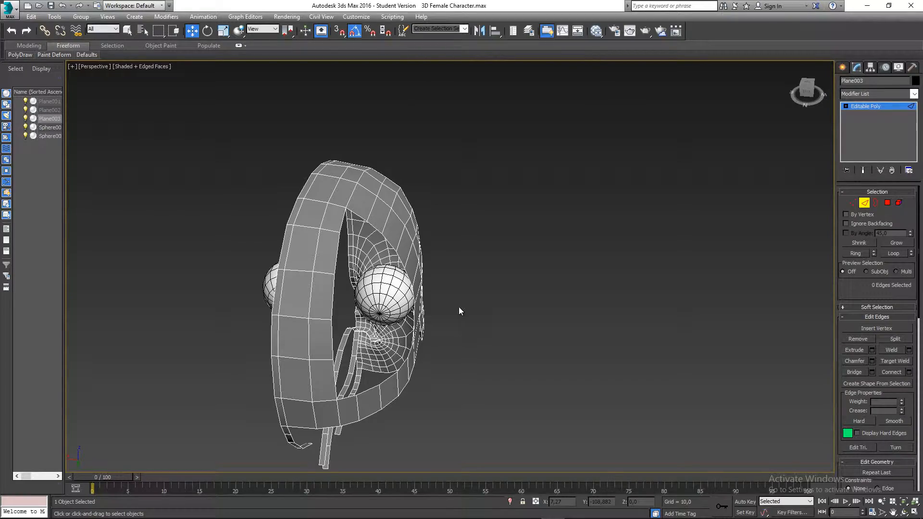
Step: Bridge another open edge on the upper skull to the rear band, further toward the side of the head, with five segments
{"action": "middle_click_drag", "start_coordinate": [459, 308], "coordinate": [532, 359], "text": "alt"}
{"action": "middle_click_drag", "start_coordinate": [563, 360], "coordinate": [601, 378], "text": "alt"}
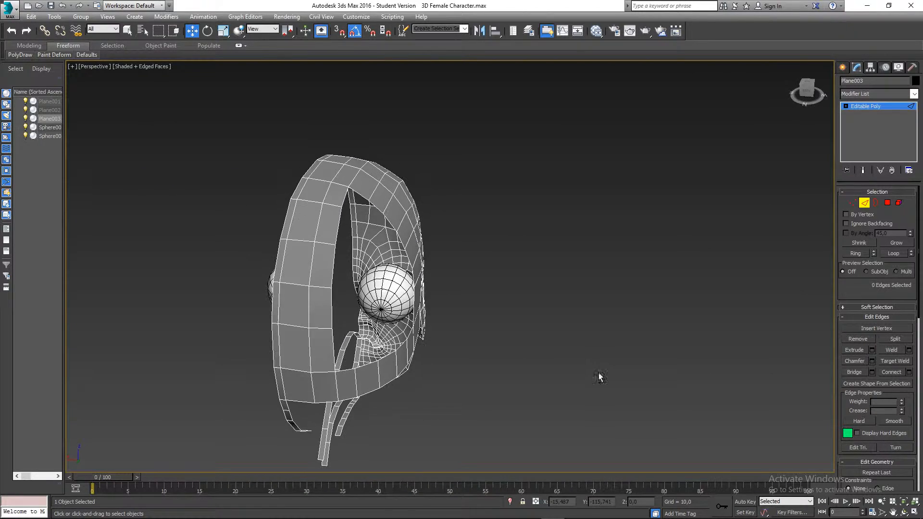
{"action": "left_click", "coordinate": [376, 206]}
{"action": "left_click", "coordinate": [367, 367], "text": "ctrl"}
{"action": "middle_click_drag", "start_coordinate": [367, 367], "coordinate": [371, 381], "text": "alt"}
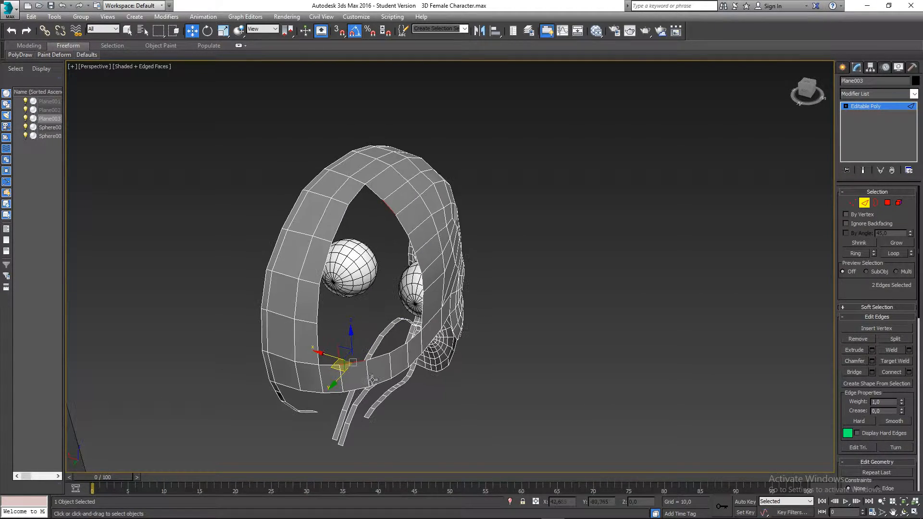
{"action": "left_click", "coordinate": [872, 373]}
{"action": "left_click", "coordinate": [457, 270]}
{"action": "left_click", "coordinate": [458, 269]}
{"action": "left_click", "coordinate": [458, 269]}
{"action": "left_click", "coordinate": [457, 269]}
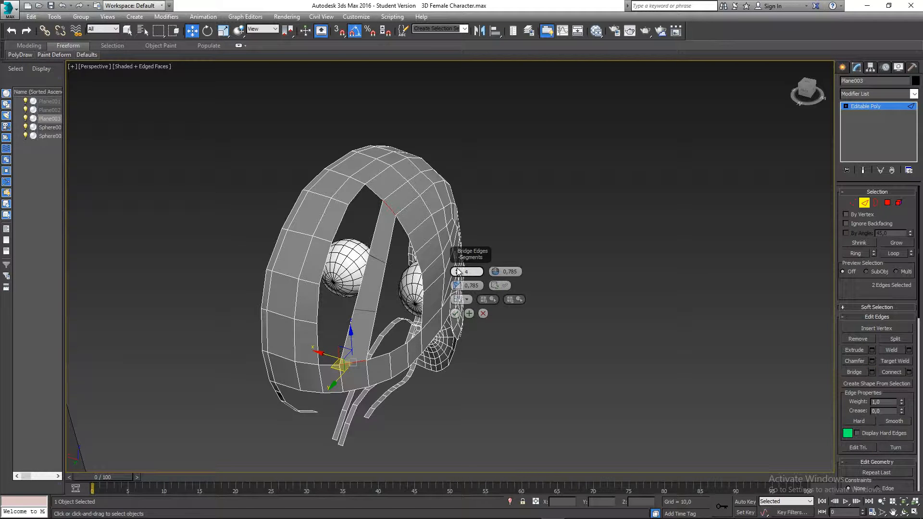
{"action": "left_click", "coordinate": [455, 314]}
Step: In the Left view, move the five-segment strip's cross edges outward one by one into a curve parallel to the rear skull band
{"action": "middle_click_drag", "start_coordinate": [415, 326], "coordinate": [391, 324]}
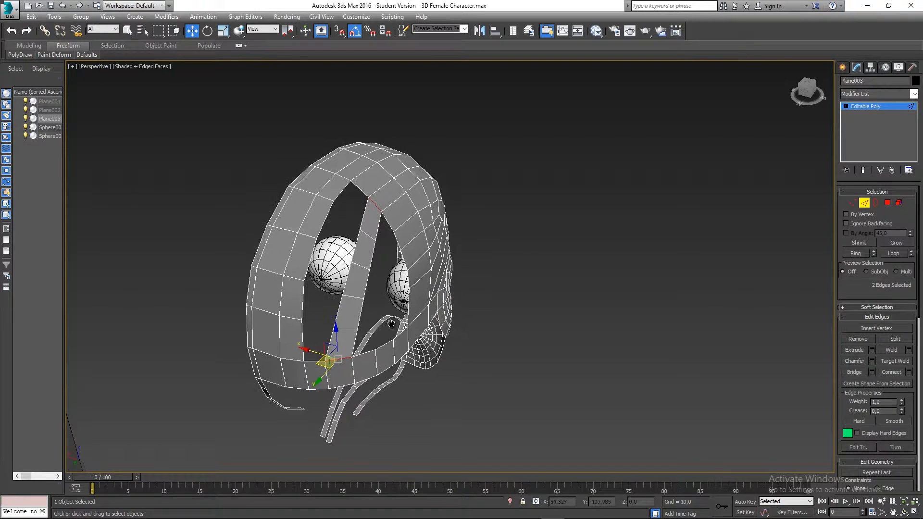
{"action": "key", "text": "l"}
{"action": "middle_click_drag", "start_coordinate": [219, 362], "coordinate": [251, 355]}
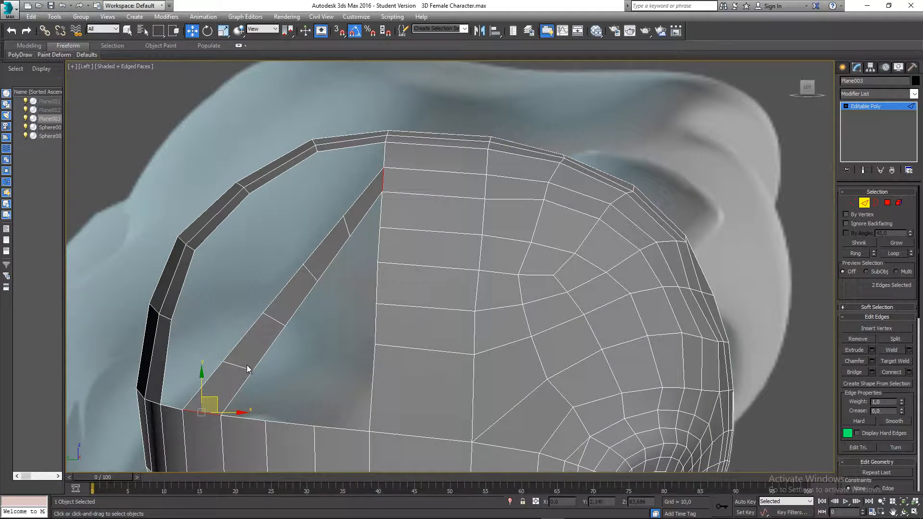
{"action": "left_click", "coordinate": [248, 369]}
{"action": "left_click_drag", "start_coordinate": [248, 370], "coordinate": [218, 323]}
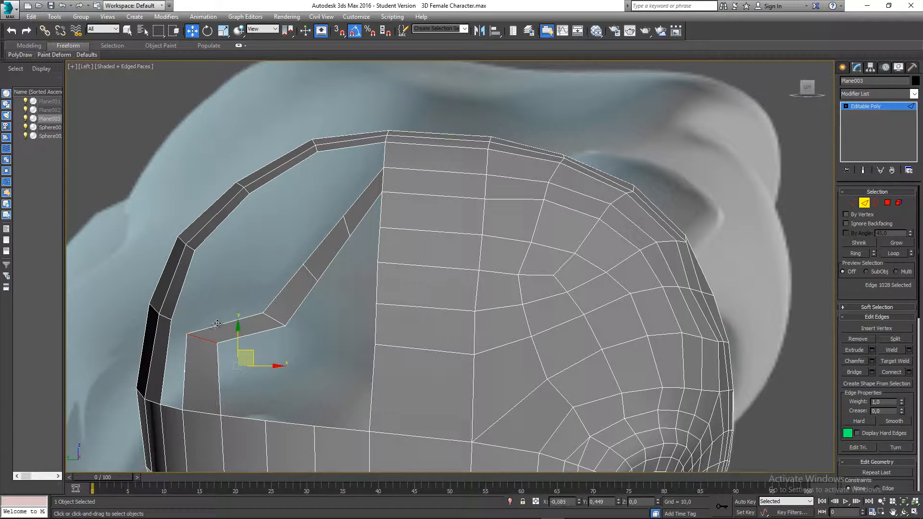
{"action": "left_click", "coordinate": [277, 320]}
{"action": "left_click_drag", "start_coordinate": [287, 305], "coordinate": [290, 215]}
{"action": "left_click", "coordinate": [312, 274]}
{"action": "left_click", "coordinate": [347, 222]}
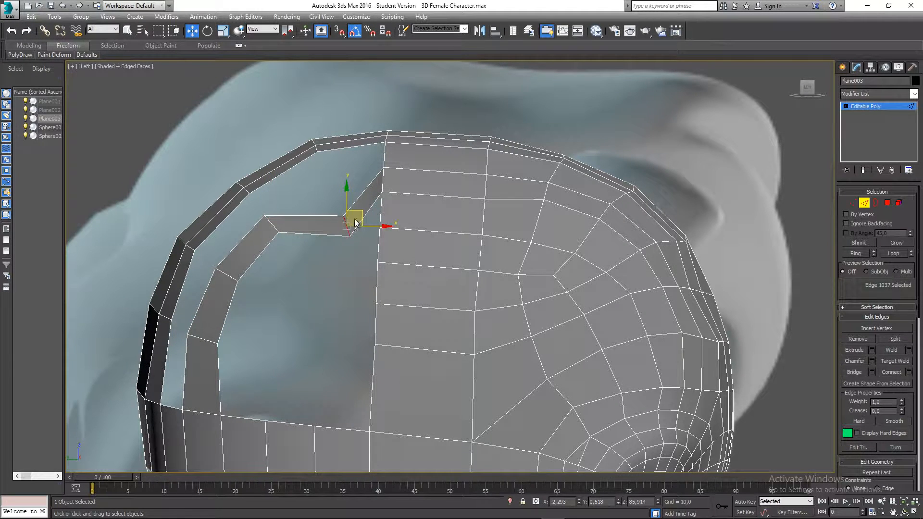
{"action": "left_click_drag", "start_coordinate": [360, 213], "coordinate": [343, 175]}
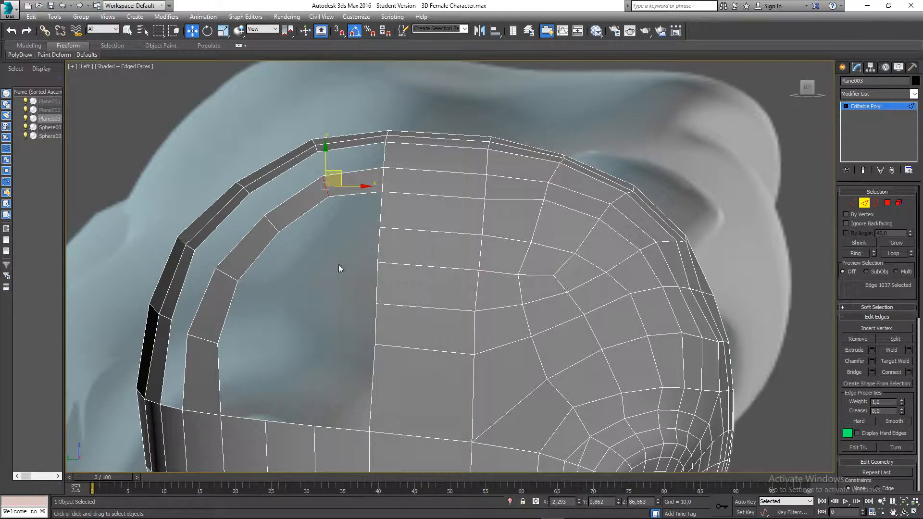
Step: Bridge the two lowest edge pairs between the newly curved strip and the rear skull surface, using one segment each
{"action": "scroll", "coordinate": [339, 267], "scroll_direction": "down", "scroll_amount": 3}
{"action": "mouse_move", "coordinate": [339, 274]}
{"action": "middle_mouse_down"}
{"action": "mouse_move", "coordinate": [299, 272]}
{"action": "mouse_move", "coordinate": [353, 283]}
{"action": "mouse_move", "coordinate": [296, 298]}
{"action": "mouse_move", "coordinate": [341, 291]}
{"action": "middle_mouse_up"}
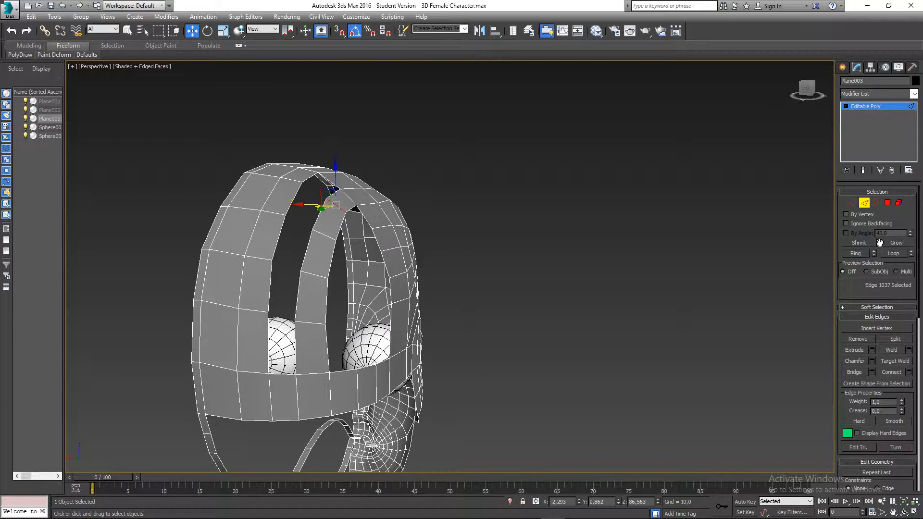
{"action": "left_click", "coordinate": [294, 343]}
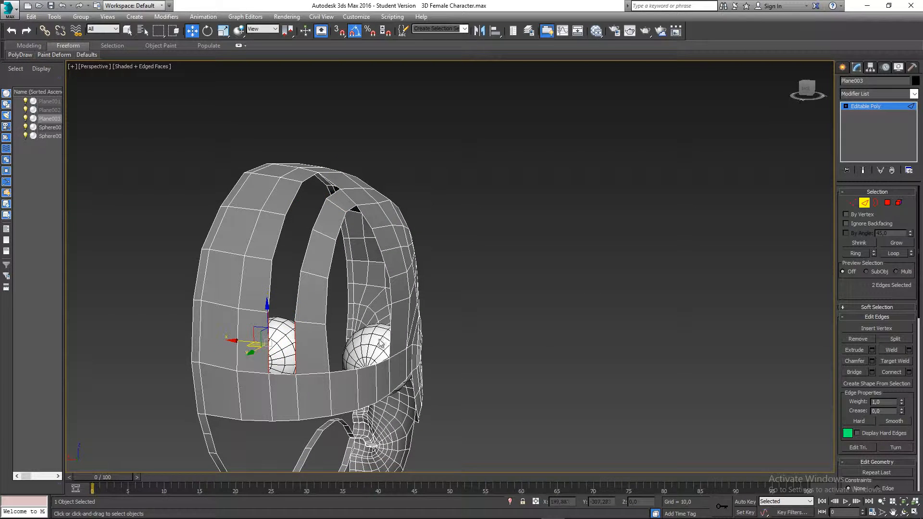
{"action": "left_click", "coordinate": [872, 373]}
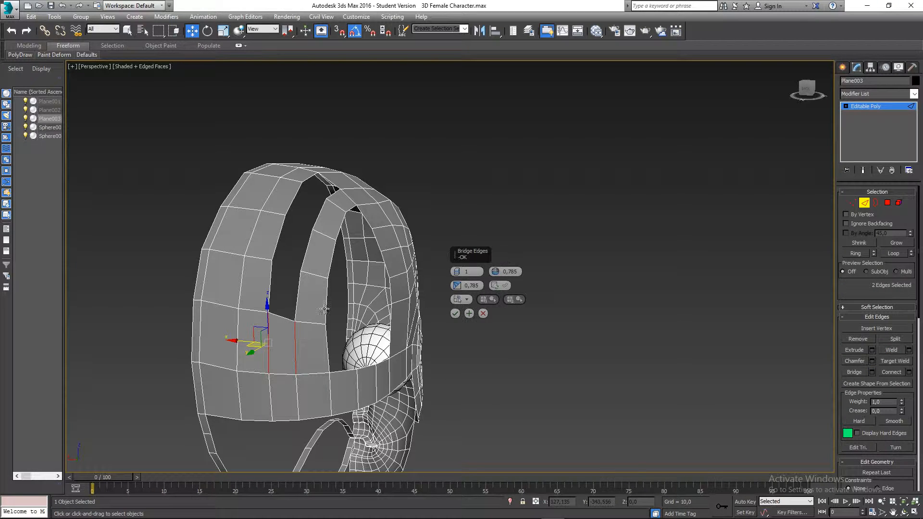
{"action": "middle_click_drag", "start_coordinate": [308, 305], "coordinate": [308, 319]}
{"action": "left_click", "coordinate": [298, 315]}
{"action": "left_click", "coordinate": [271, 290]}
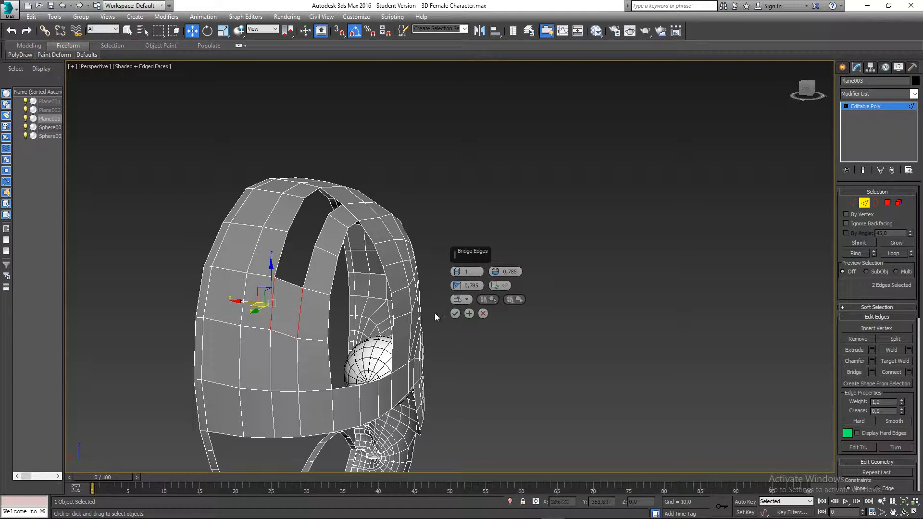
Step: Bridge the other three edge pairs between the strip and the rear skull surface, closing that gap up to the crown
{"action": "middle_click_drag", "start_coordinate": [327, 337], "coordinate": [284, 340], "text": "alt"}
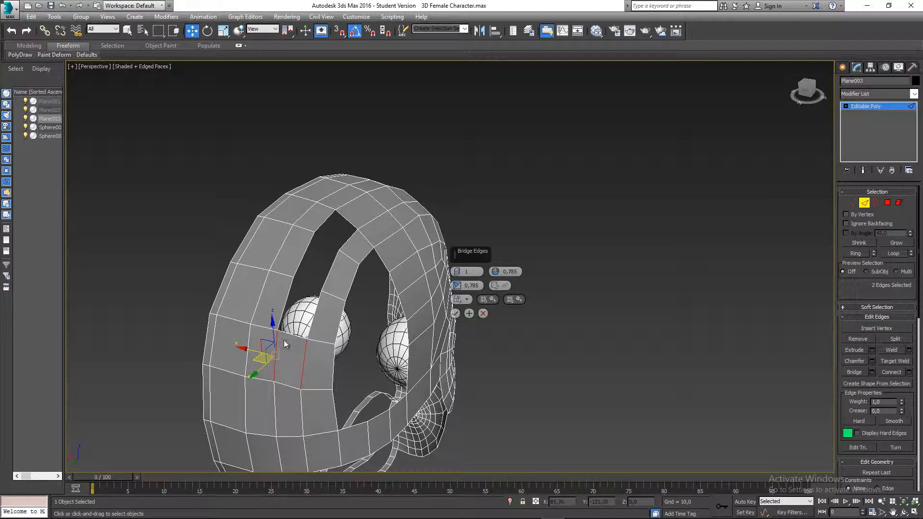
{"action": "left_click", "coordinate": [314, 318]}
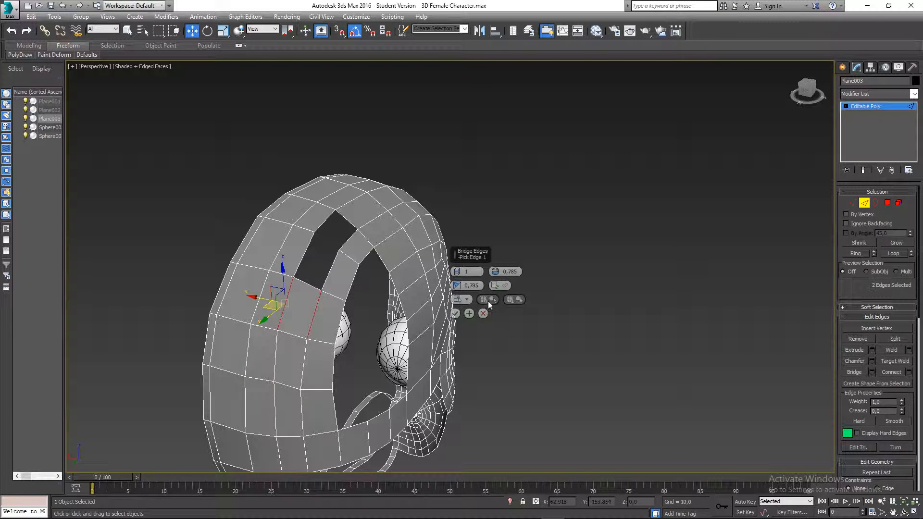
{"action": "left_click", "coordinate": [469, 314]}
{"action": "middle_click_drag", "start_coordinate": [329, 281], "coordinate": [338, 265]}
{"action": "left_click", "coordinate": [330, 302]}
{"action": "left_click", "coordinate": [305, 279], "text": "ctrl"}
{"action": "left_click", "coordinate": [470, 313]}
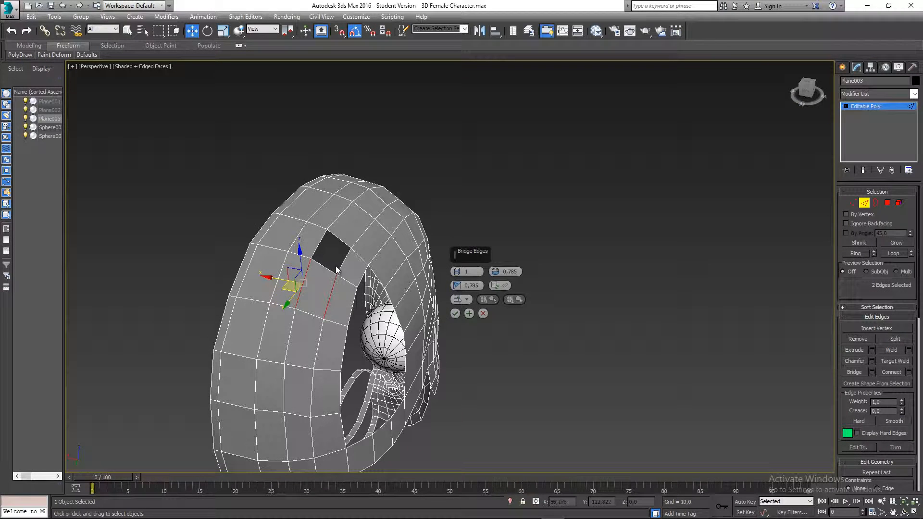
{"action": "left_click", "coordinate": [339, 264]}
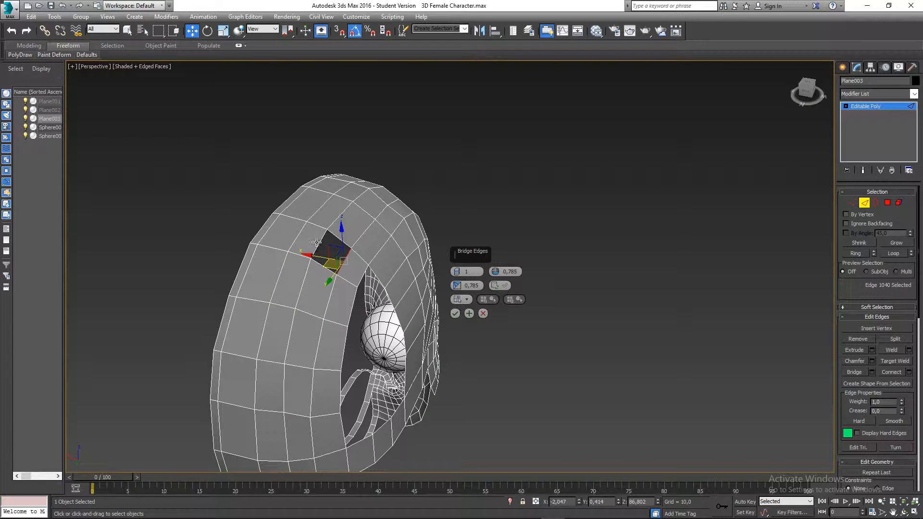
{"action": "left_click", "coordinate": [455, 313]}
Step: Lower the vertices of the horizontal rows along the front border of the side opening to space them more evenly
{"action": "middle_click_drag", "start_coordinate": [458, 313], "coordinate": [345, 317], "text": "alt"}
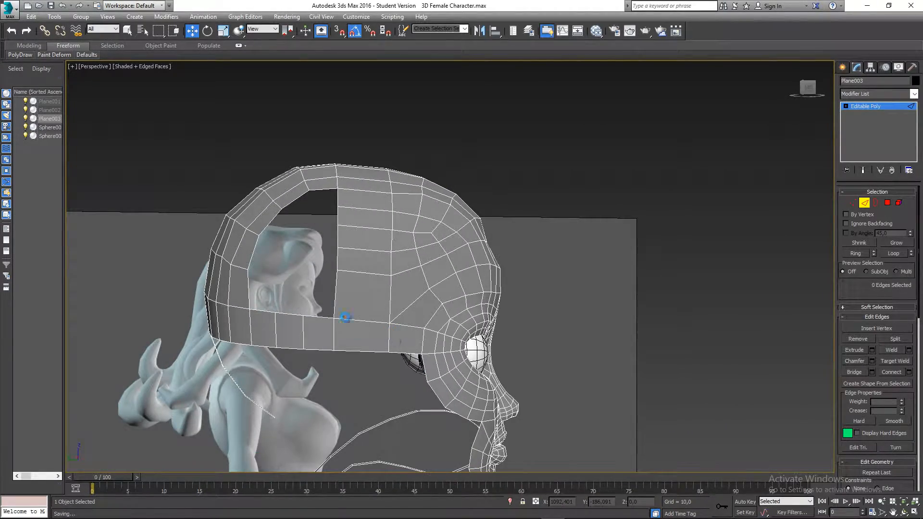
{"action": "middle_click_drag", "start_coordinate": [332, 279], "coordinate": [317, 201], "text": "alt"}
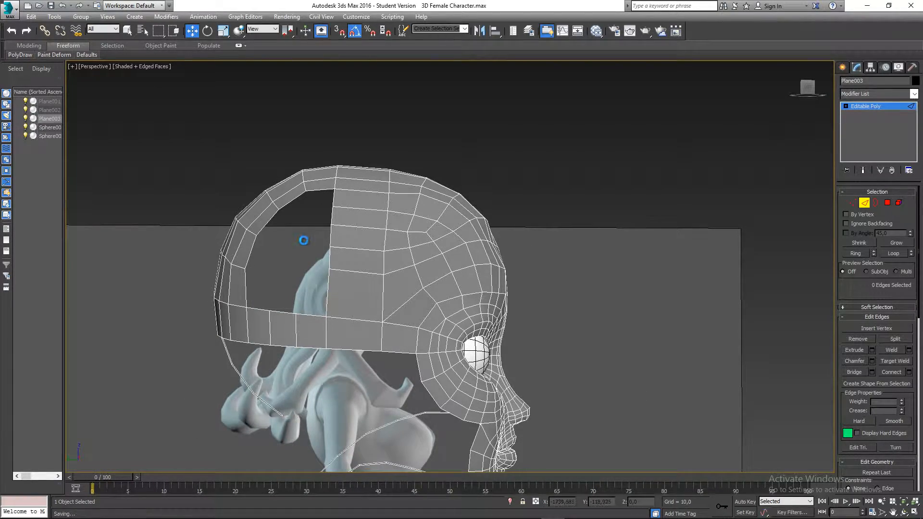
{"action": "middle_click_drag", "start_coordinate": [340, 236], "coordinate": [358, 274], "text": "alt"}
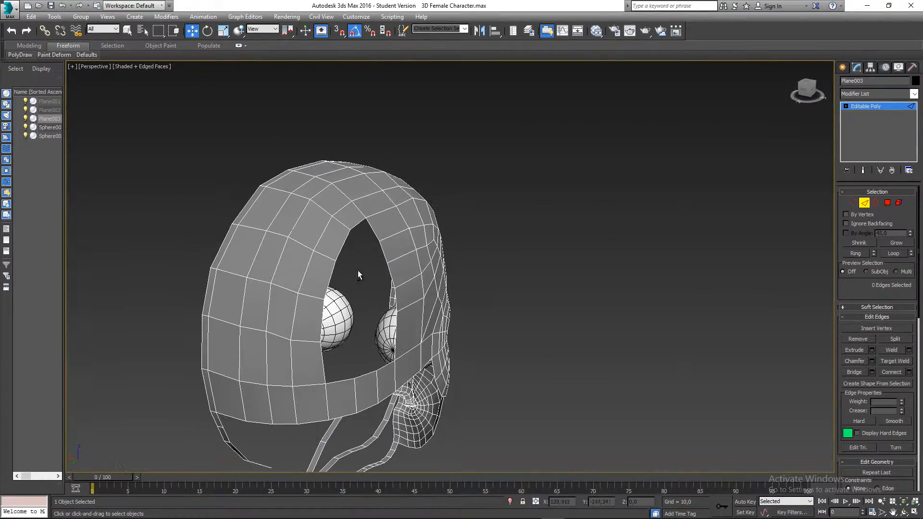
{"action": "middle_click_drag", "start_coordinate": [276, 360], "coordinate": [333, 320], "text": "alt"}
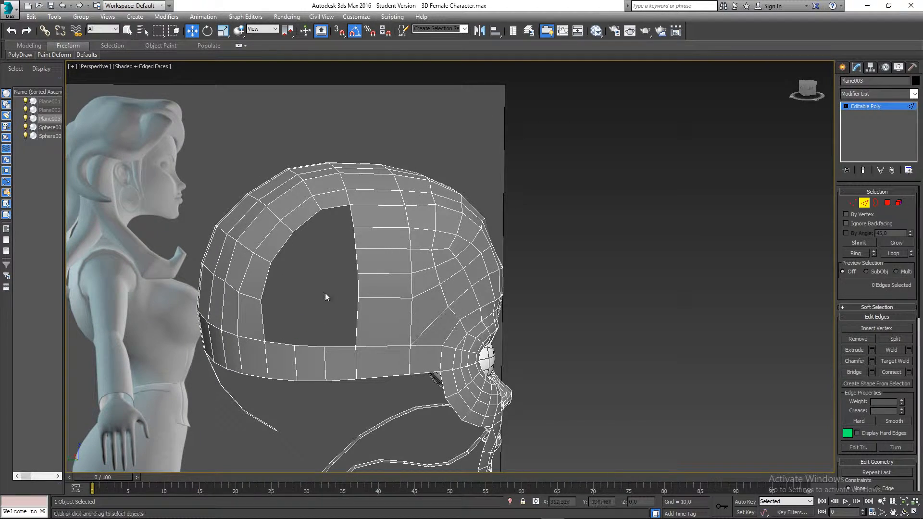
{"action": "middle_click_drag", "start_coordinate": [328, 304], "coordinate": [357, 306], "text": "alt"}
{"action": "key", "text": "1"}
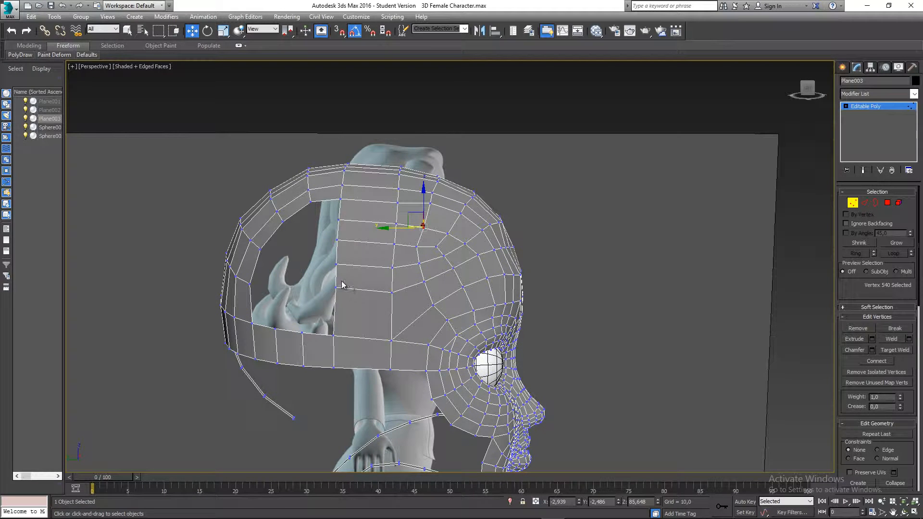
{"action": "left_click_drag", "start_coordinate": [386, 301], "coordinate": [395, 304]}
{"action": "left_click_drag", "start_coordinate": [364, 266], "coordinate": [379, 245]}
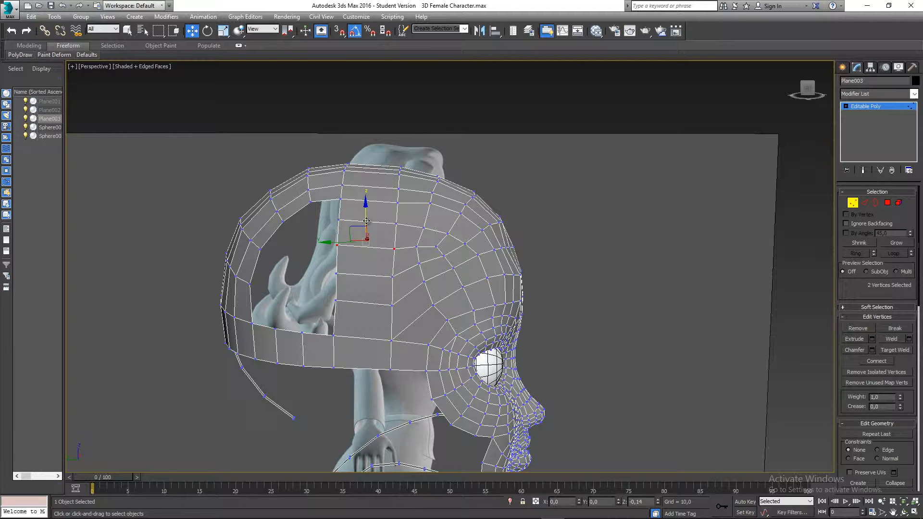
{"action": "left_click", "coordinate": [338, 296]}
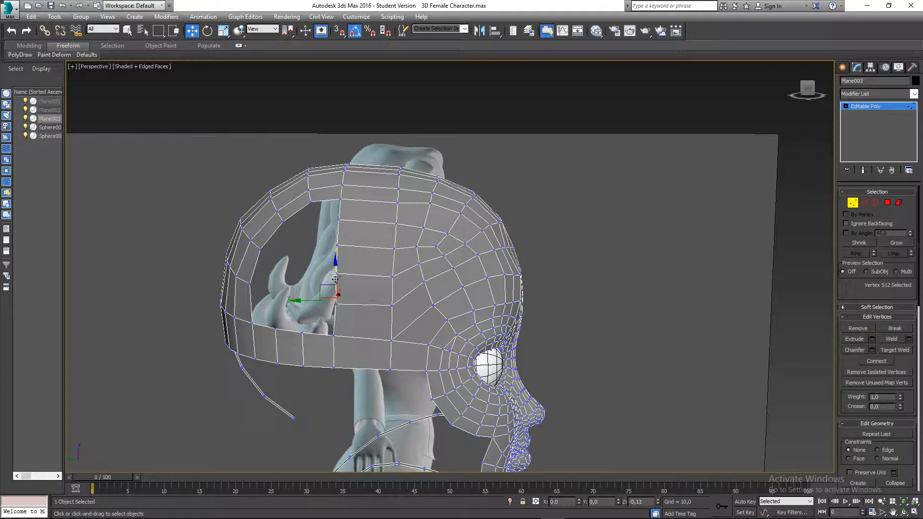
{"action": "left_click", "coordinate": [311, 282]}
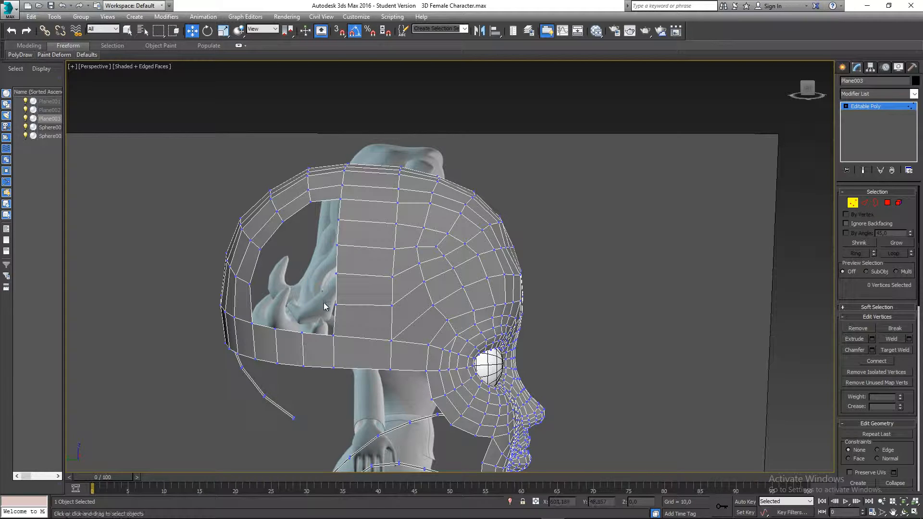
Step: Bridge an upper edge on the front border of the side opening to the horizontal band below, using five segments
{"action": "middle_click_drag", "start_coordinate": [327, 312], "coordinate": [380, 304], "text": "alt"}
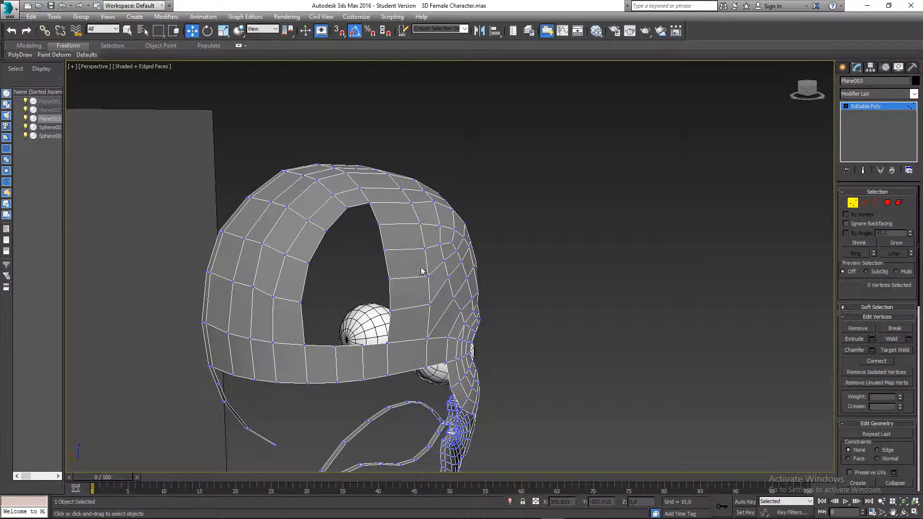
{"action": "left_click", "coordinate": [865, 202]}
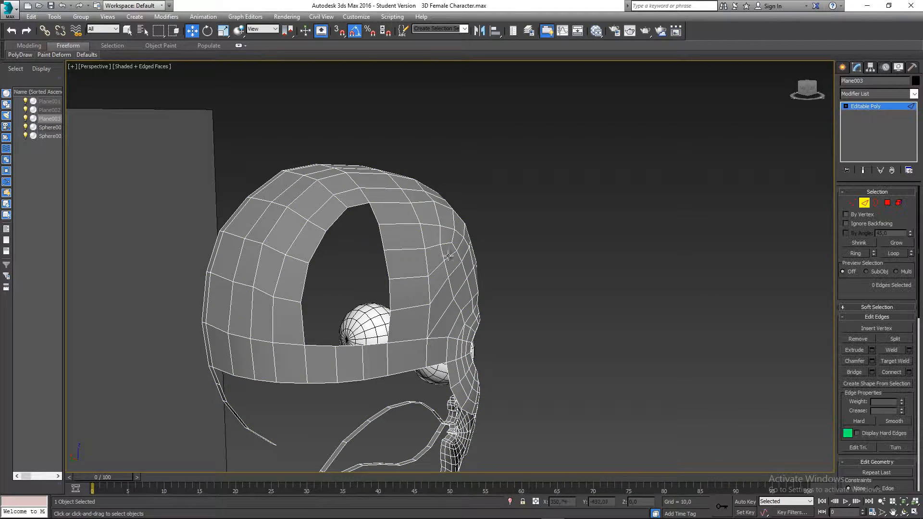
{"action": "left_click", "coordinate": [379, 240]}
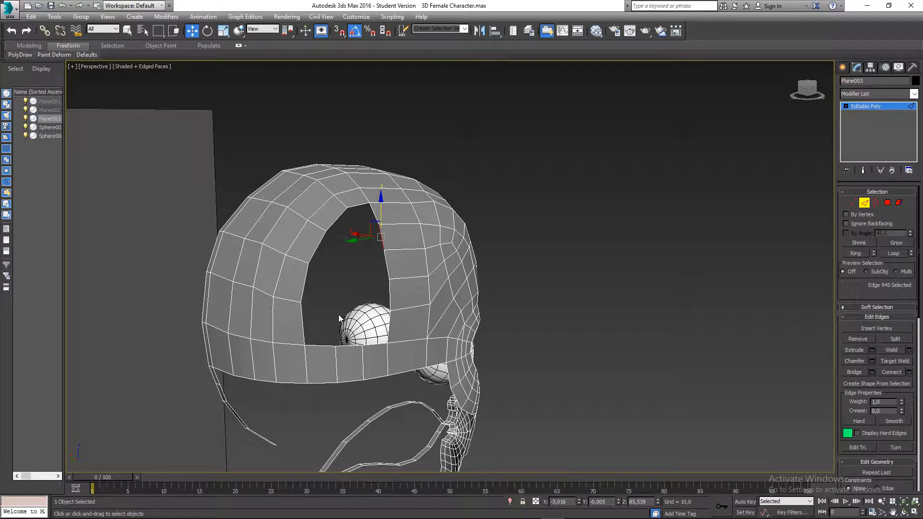
{"action": "left_click", "coordinate": [344, 344], "text": "ctrl"}
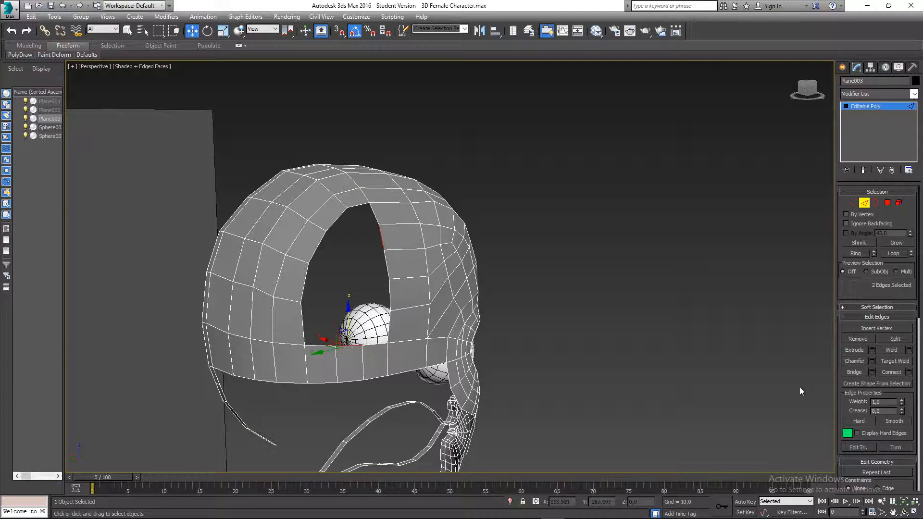
{"action": "left_click", "coordinate": [872, 372]}
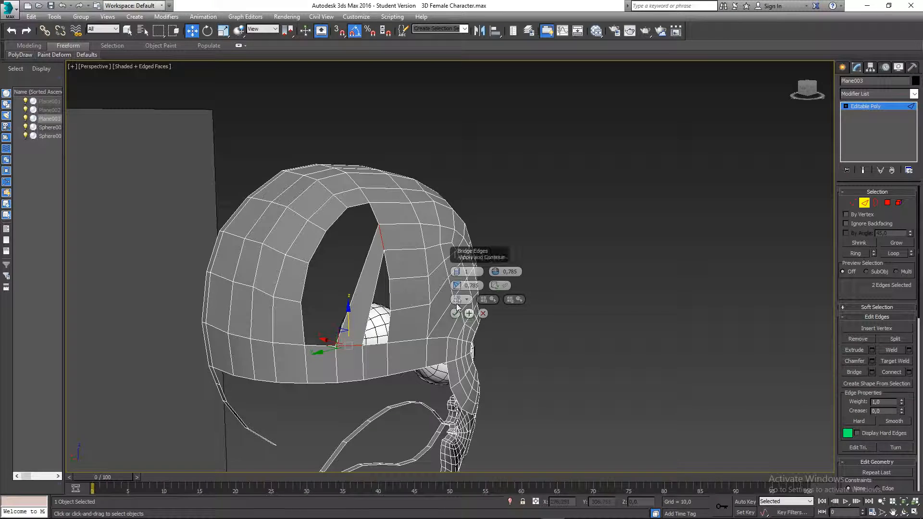
{"action": "left_click", "coordinate": [454, 270]}
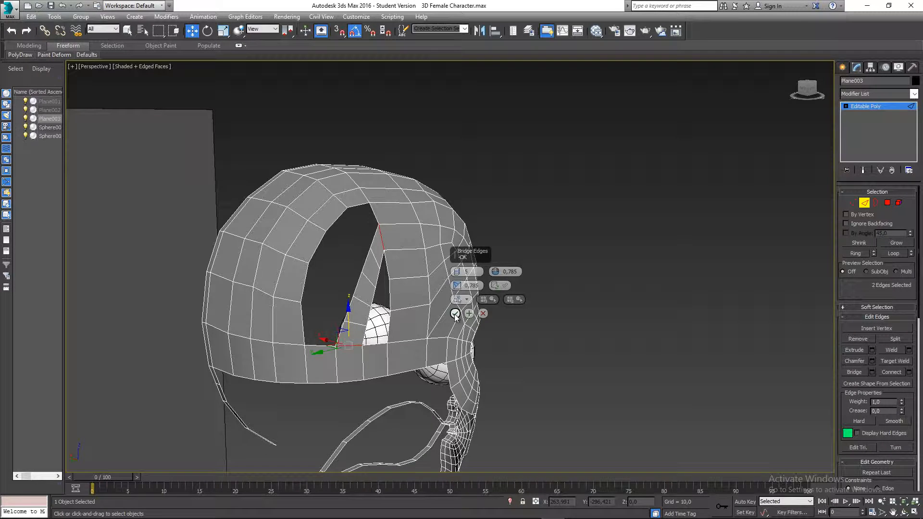
{"action": "left_click", "coordinate": [455, 313]}
Step: In the Left view, move the four cross edges of the side strip up and toward the back of the head to form an even arc
{"action": "middle_click_drag", "start_coordinate": [416, 321], "coordinate": [401, 322]}
{"action": "key", "text": "l"}
{"action": "middle_click_drag", "start_coordinate": [314, 325], "coordinate": [327, 306]}
{"action": "scroll", "coordinate": [328, 306], "scroll_direction": "up", "scroll_amount": 5}
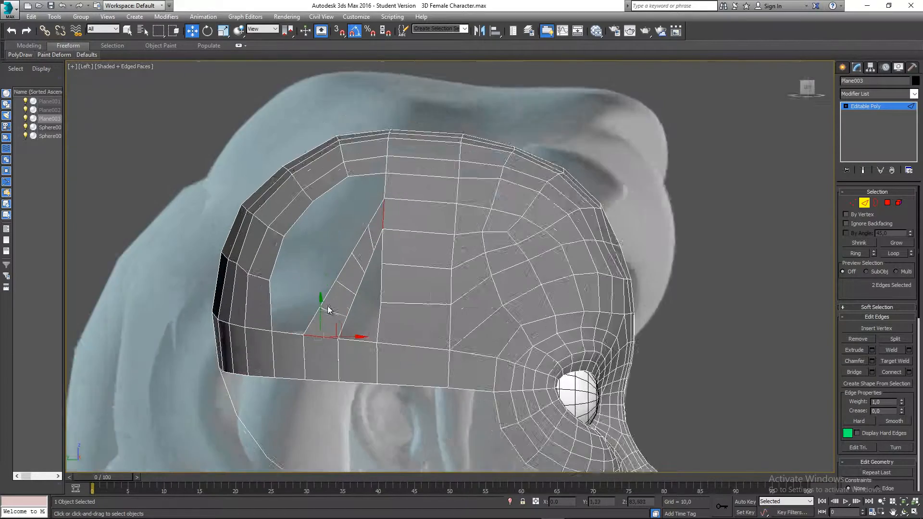
{"action": "left_click", "coordinate": [338, 318]}
{"action": "left_click_drag", "start_coordinate": [349, 304], "coordinate": [323, 294]}
{"action": "left_click", "coordinate": [361, 270]}
{"action": "left_click_drag", "start_coordinate": [375, 263], "coordinate": [344, 238]}
{"action": "left_click", "coordinate": [390, 220]}
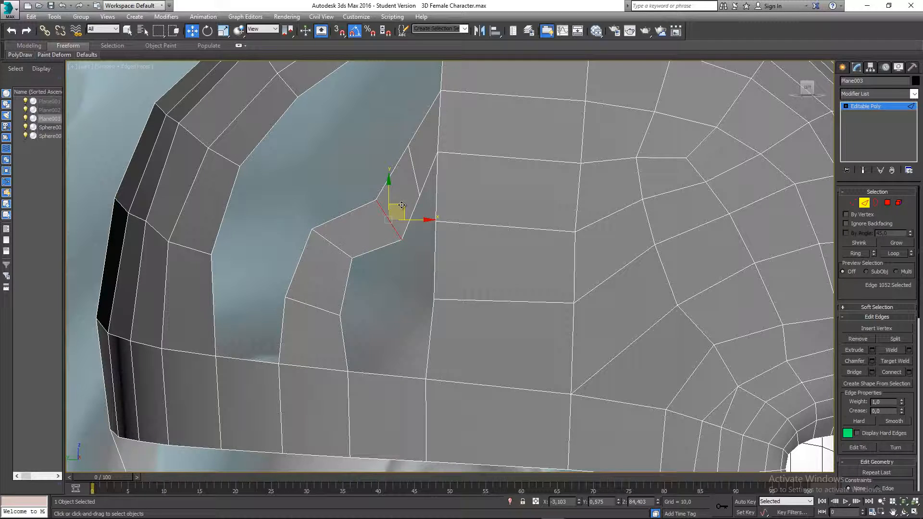
{"action": "left_click_drag", "start_coordinate": [402, 204], "coordinate": [375, 178]}
{"action": "middle_click_drag", "start_coordinate": [376, 178], "coordinate": [368, 209]}
{"action": "left_click", "coordinate": [406, 201]}
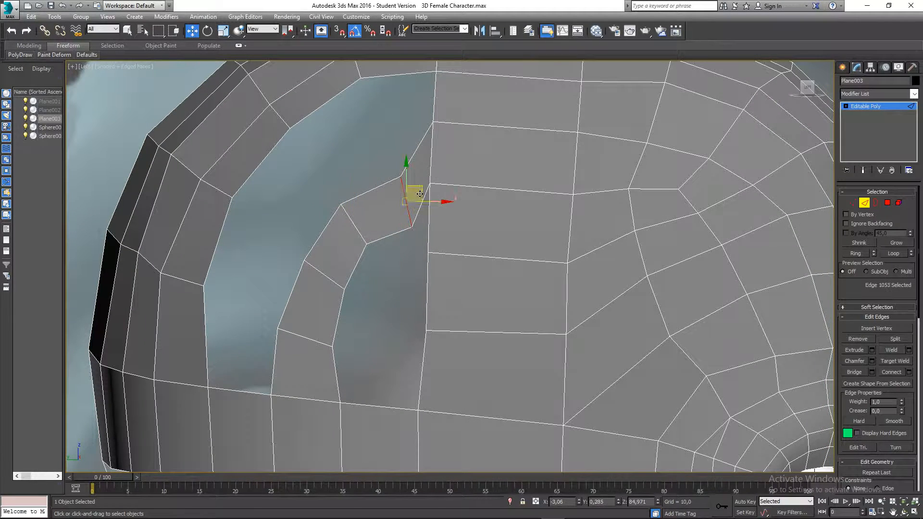
{"action": "left_click_drag", "start_coordinate": [415, 192], "coordinate": [406, 165]}
{"action": "scroll", "coordinate": [377, 248], "scroll_direction": "down", "scroll_amount": 2}
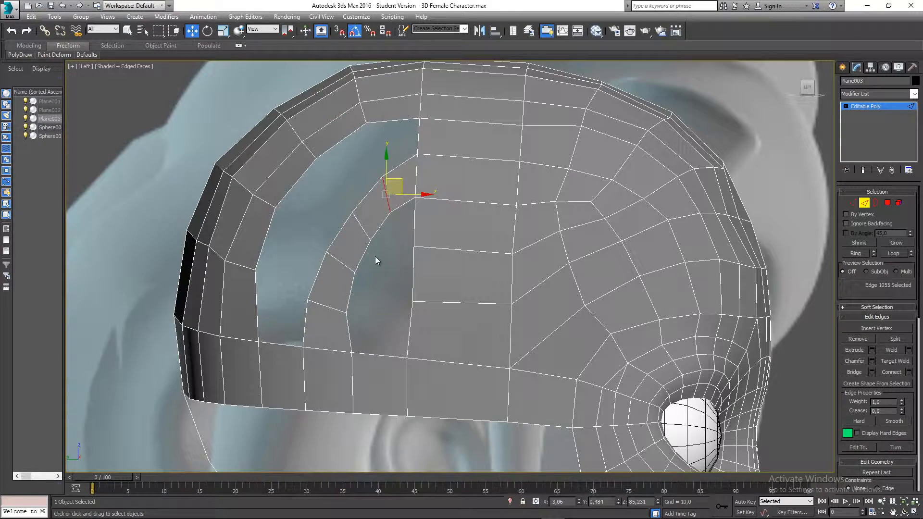
{"action": "middle_click_drag", "start_coordinate": [376, 256], "coordinate": [367, 257]}
{"action": "scroll", "coordinate": [367, 258], "scroll_direction": "down", "scroll_amount": 2}
Step: Bridge the lowest edge of the curved side strip to the facing edge of the rear skull surface with one segment
{"action": "key", "text": "p"}
{"action": "middle_click_drag", "start_coordinate": [319, 283], "coordinate": [347, 303], "text": "alt"}
{"action": "left_click", "coordinate": [286, 330]}
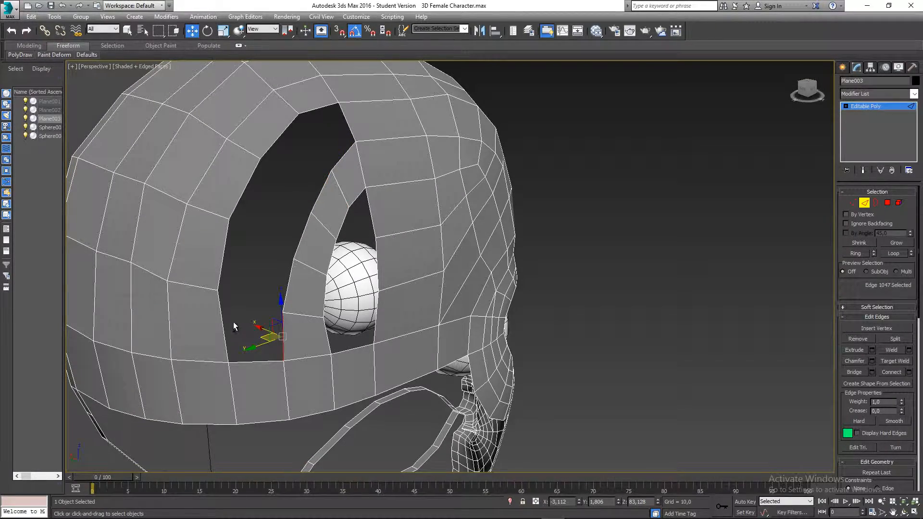
{"action": "left_click", "coordinate": [222, 321], "text": "ctrl"}
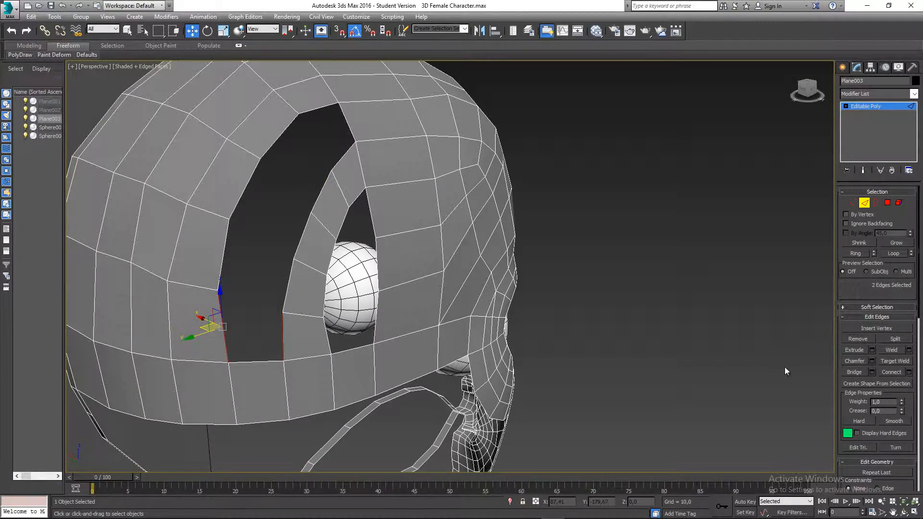
{"action": "left_click", "coordinate": [872, 373]}
{"action": "left_click_drag", "start_coordinate": [461, 277], "coordinate": [460, 321]}
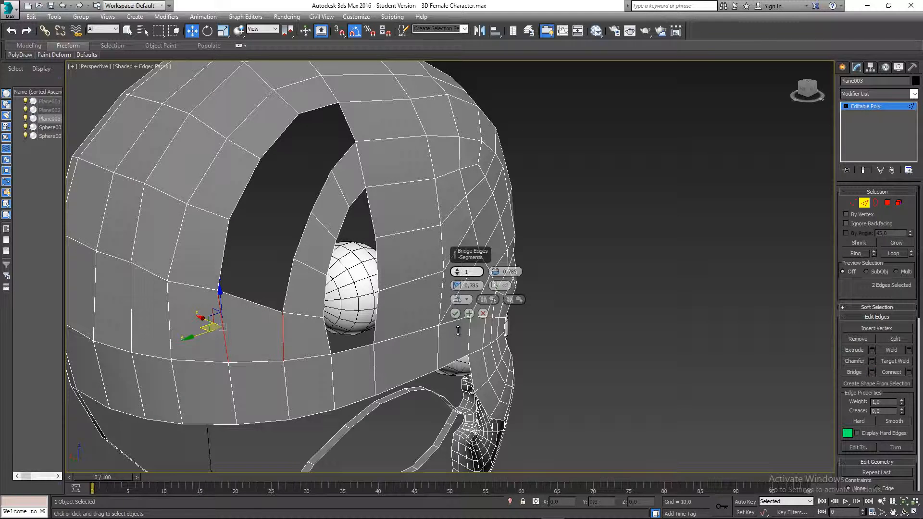
{"action": "middle_click_drag", "start_coordinate": [363, 283], "coordinate": [362, 297]}
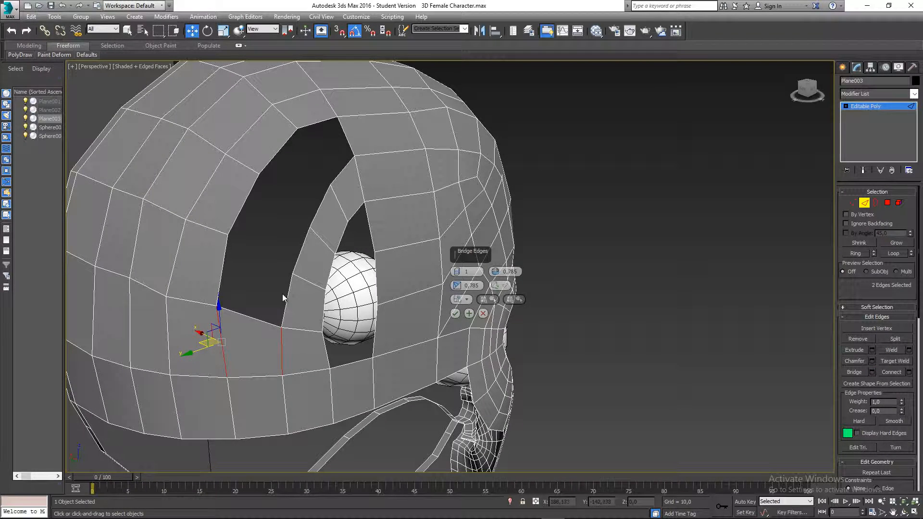
Step: Bridge the remaining edge pairs up the gap behind the side strip, including its top corner, to close that opening
{"action": "left_click", "coordinate": [287, 294]}
{"action": "left_click", "coordinate": [223, 260], "text": "ctrl"}
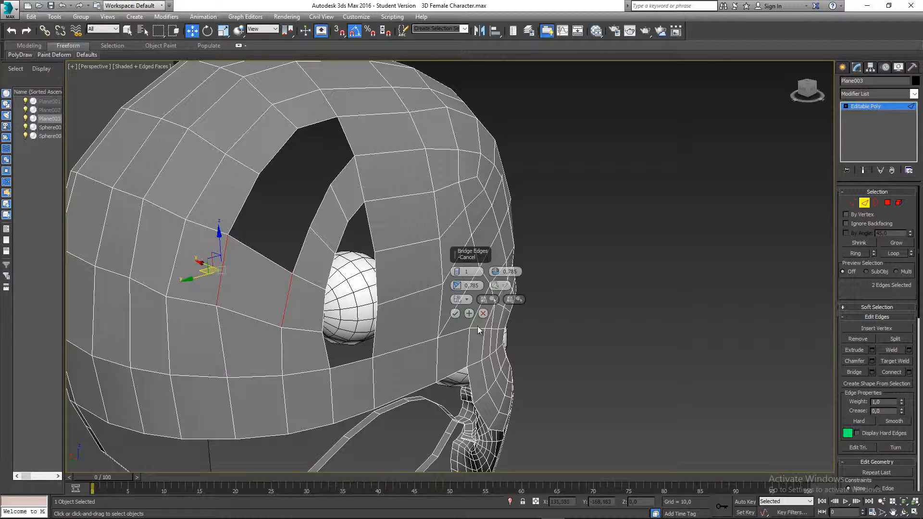
{"action": "left_click", "coordinate": [469, 314]}
{"action": "middle_click_drag", "start_coordinate": [297, 261], "coordinate": [278, 304]}
{"action": "left_click", "coordinate": [279, 294]}
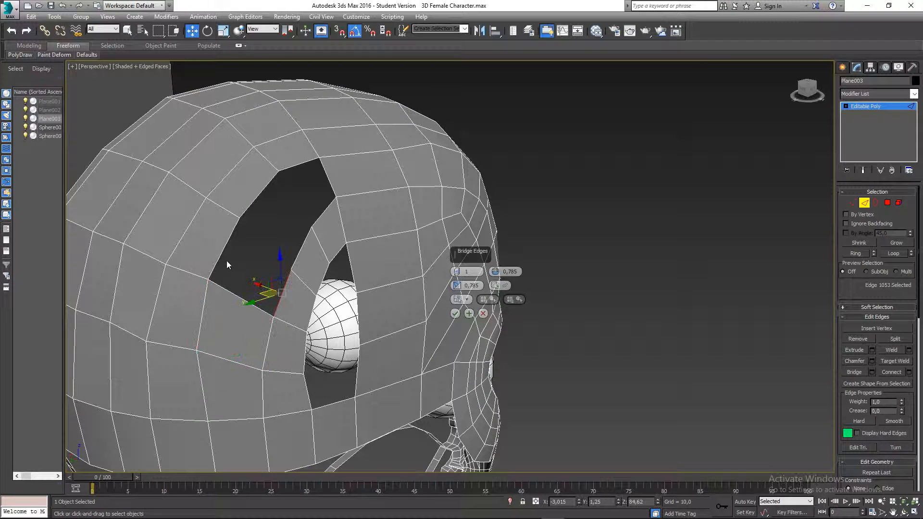
{"action": "left_click", "coordinate": [223, 251], "text": "ctrl"}
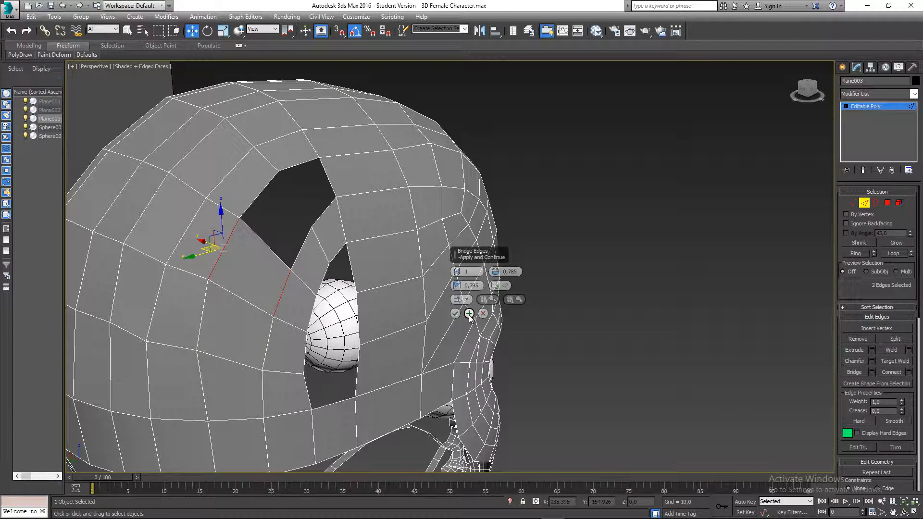
{"action": "left_click", "coordinate": [252, 222], "text": "ctrl"}
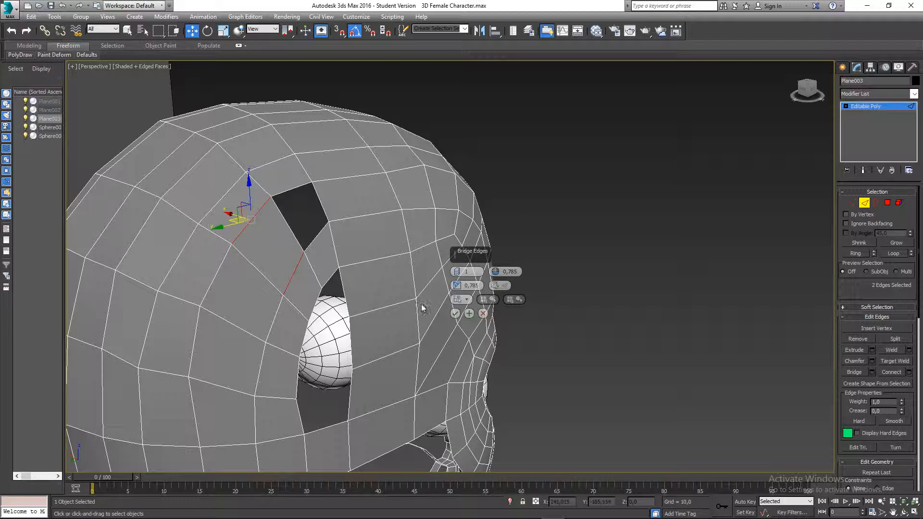
{"action": "left_click", "coordinate": [468, 317]}
{"action": "left_click", "coordinate": [319, 234]}
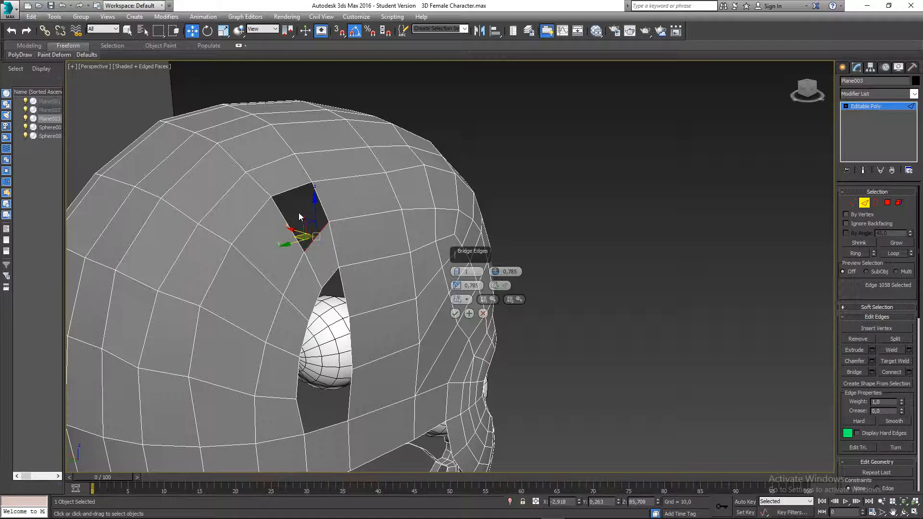
{"action": "left_click", "coordinate": [294, 190], "text": "ctrl"}
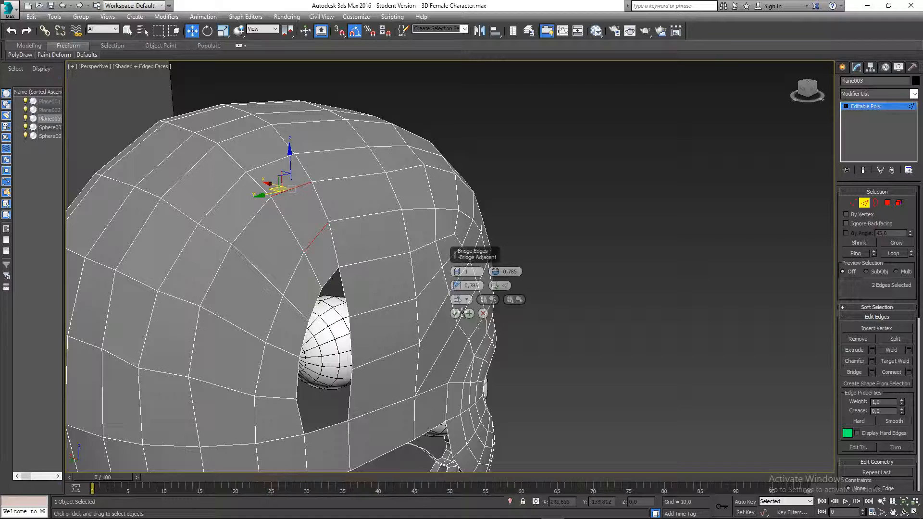
{"action": "left_click", "coordinate": [455, 313]}
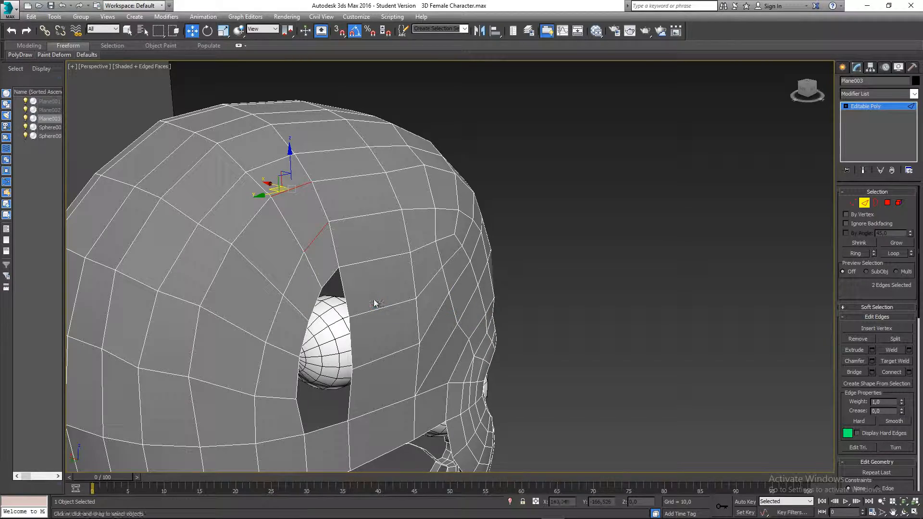
{"action": "middle_click_drag", "start_coordinate": [376, 303], "coordinate": [447, 268]}
{"action": "left_click", "coordinate": [431, 288]}
{"action": "mouse_move", "coordinate": [429, 324]}
{"action": "middle_mouse_down", "text": "alt"}
{"action": "mouse_move", "coordinate": [399, 321]}
{"action": "mouse_move", "coordinate": [427, 318]}
{"action": "mouse_move", "coordinate": [417, 321]}
{"action": "middle_mouse_up", "text": "alt"}
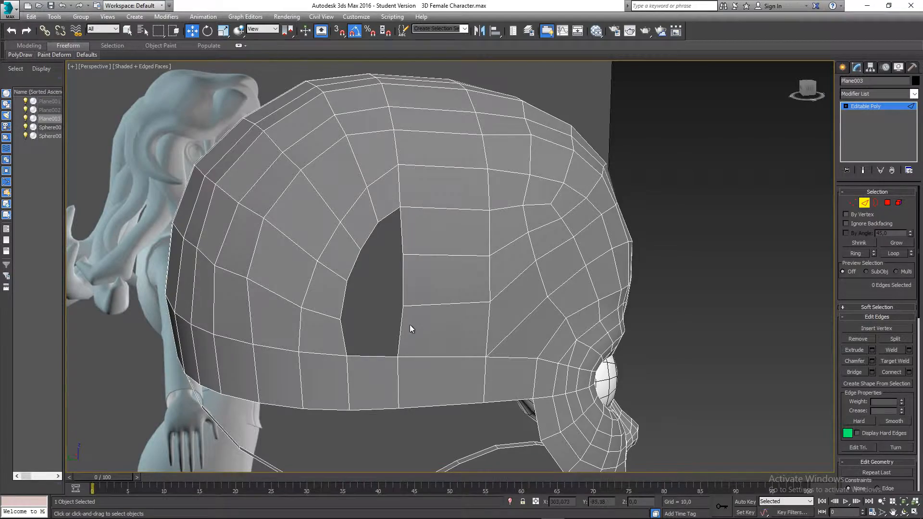
{"action": "middle_click_drag", "start_coordinate": [410, 325], "coordinate": [362, 320], "text": "alt"}
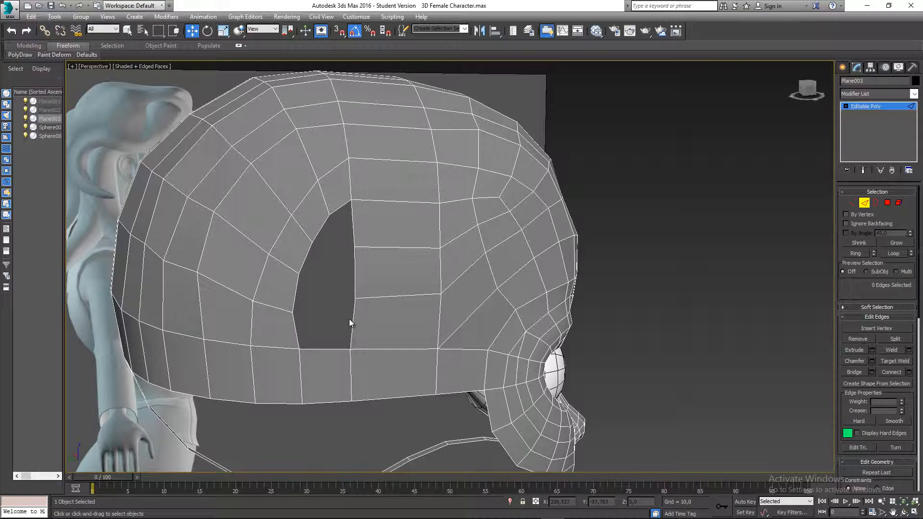
{"action": "left_click", "coordinate": [354, 321]}
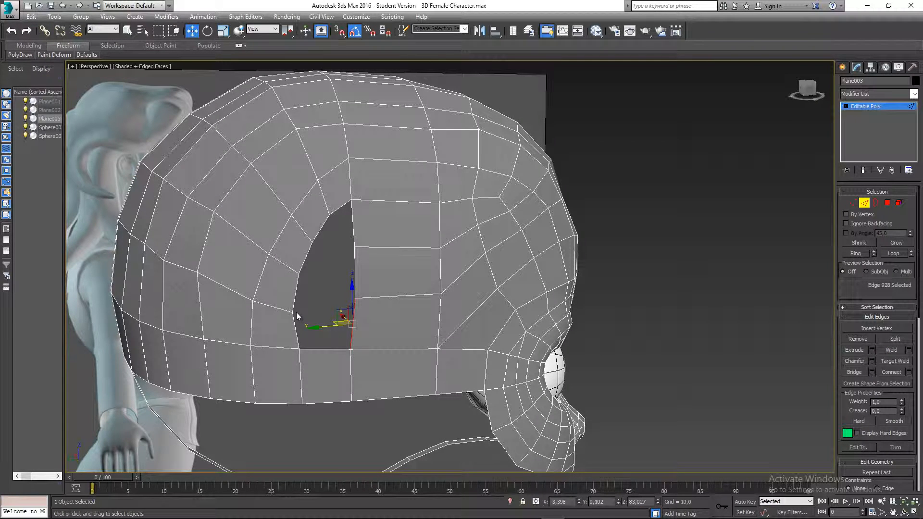
{"action": "left_click", "coordinate": [326, 301]}
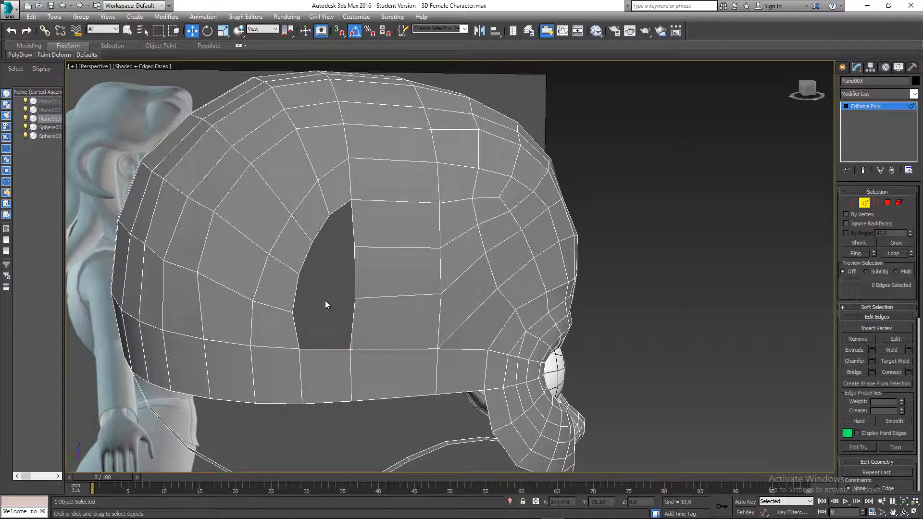
{"action": "key", "text": "4"}
Step: In the Left view, bridge the two lowest edge pairs across the remaining side opening between the strip and the front surface
{"action": "key", "text": "l"}
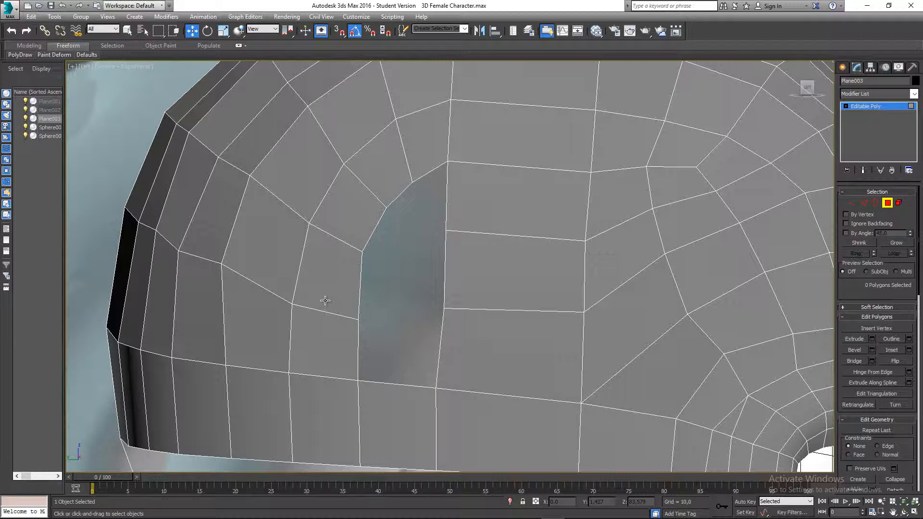
{"action": "left_click", "coordinate": [866, 203]}
{"action": "middle_click_drag", "start_coordinate": [420, 362], "coordinate": [421, 349]}
{"action": "left_click", "coordinate": [360, 335]}
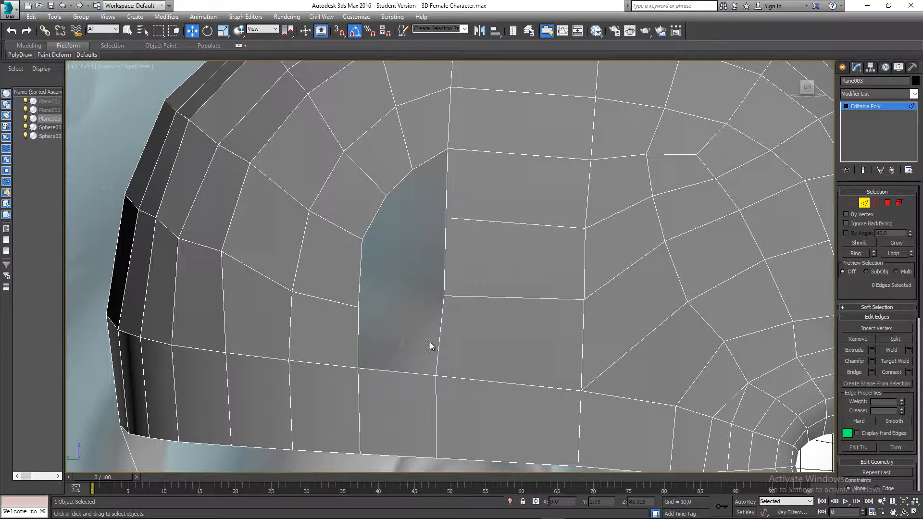
{"action": "left_click_drag", "start_coordinate": [350, 335], "coordinate": [457, 352]}
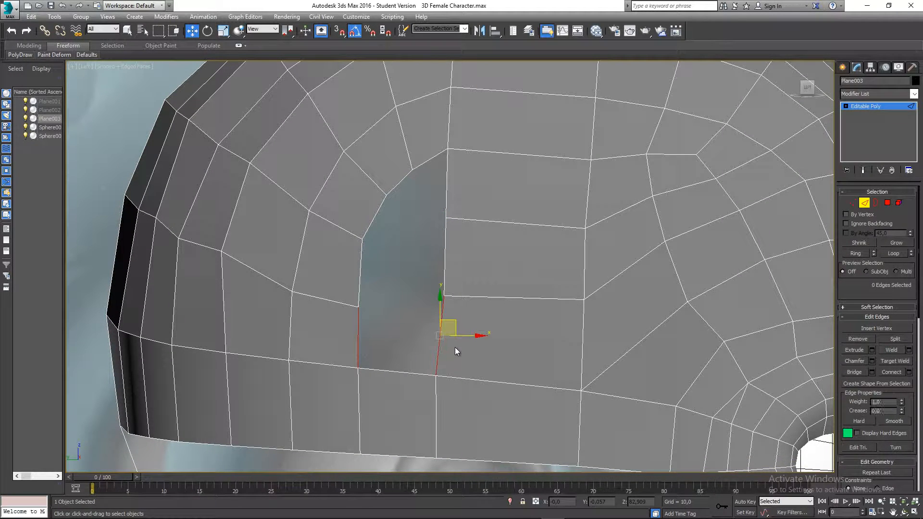
{"action": "left_click", "coordinate": [858, 374]}
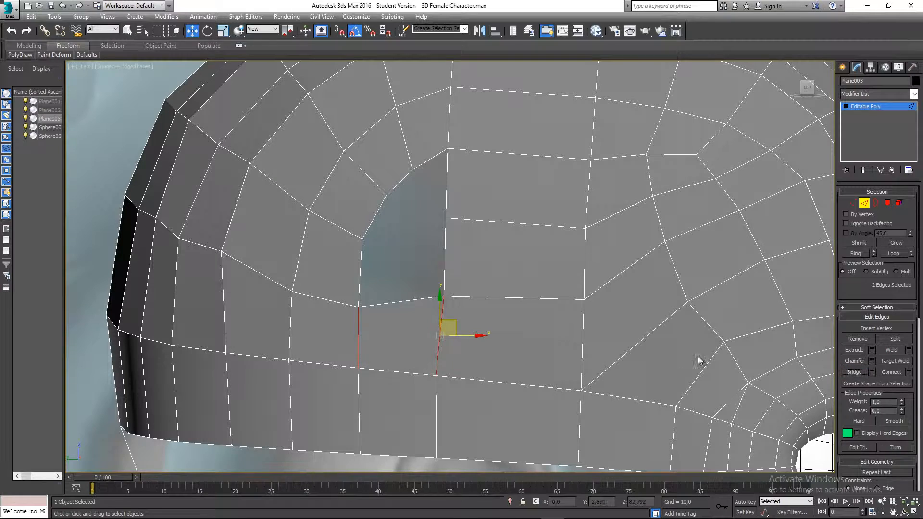
{"action": "middle_click_drag", "start_coordinate": [494, 328], "coordinate": [457, 342]}
{"action": "left_click_drag", "start_coordinate": [432, 283], "coordinate": [431, 283]}
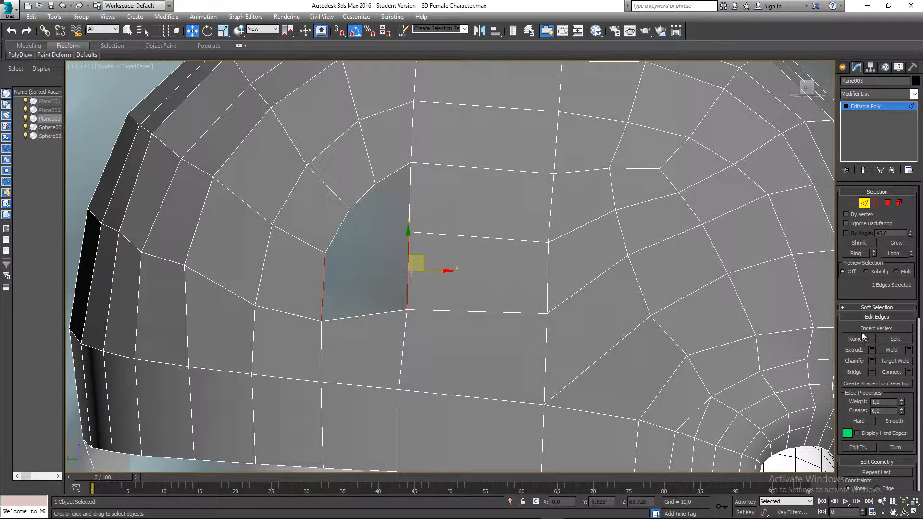
{"action": "middle_click_drag", "start_coordinate": [383, 292], "coordinate": [383, 308]}
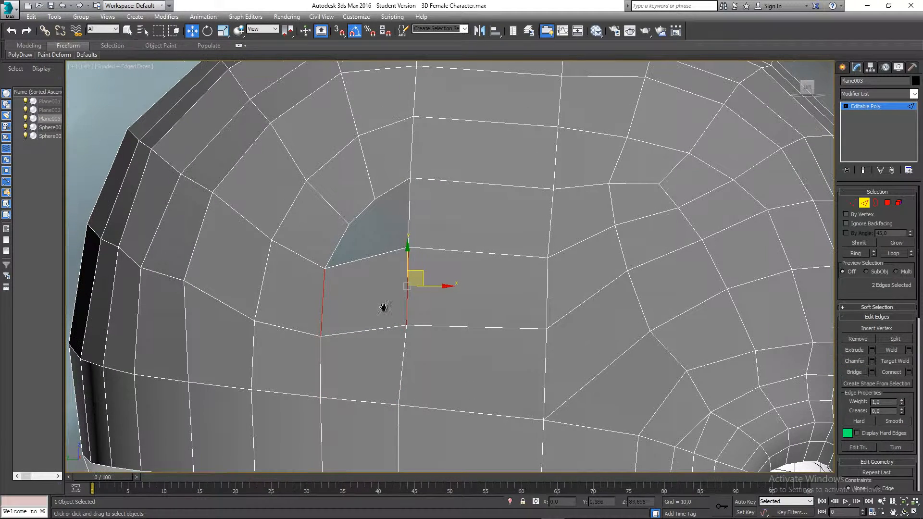
Step: In the Perspective view, bridge the front upper edge of the remaining hole to its bottom edge, leaving a narrow slit behind
{"action": "left_click", "coordinate": [364, 243]}
{"action": "middle_click_drag", "start_coordinate": [366, 230], "coordinate": [366, 267]}
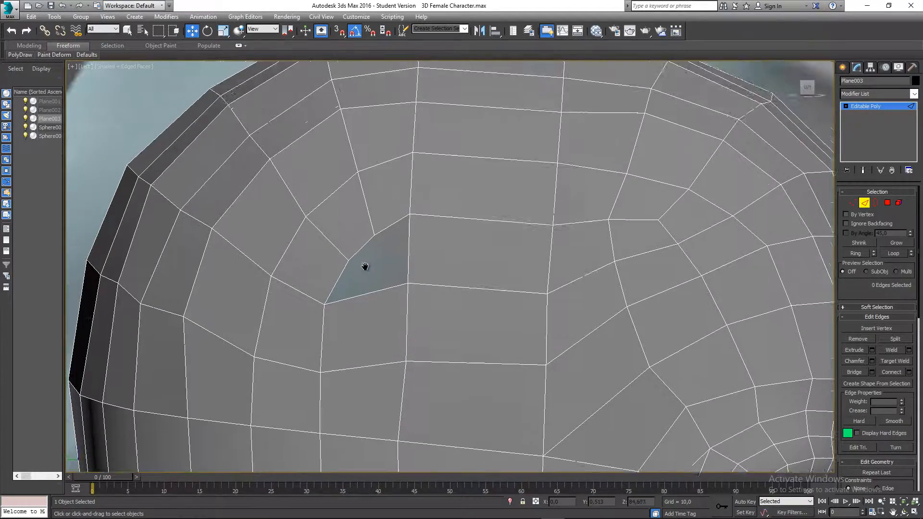
{"action": "scroll", "coordinate": [365, 266], "scroll_direction": "down", "scroll_amount": 5}
{"action": "mouse_move", "coordinate": [367, 299]}
{"action": "middle_mouse_down", "text": "alt"}
{"action": "mouse_move", "coordinate": [392, 315]}
{"action": "mouse_move", "coordinate": [379, 313]}
{"action": "mouse_move", "coordinate": [386, 330]}
{"action": "mouse_move", "coordinate": [375, 311]}
{"action": "middle_mouse_up", "text": "alt"}
{"action": "key", "text": "p"}
{"action": "scroll", "coordinate": [381, 312], "scroll_direction": "down", "scroll_amount": 5}
{"action": "scroll", "coordinate": [375, 310], "scroll_direction": "up", "scroll_amount": 2}
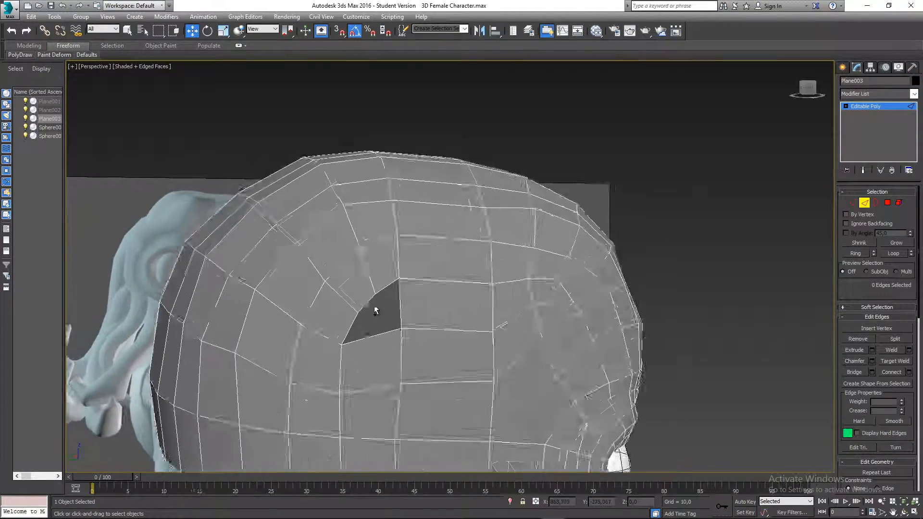
{"action": "scroll", "coordinate": [374, 308], "scroll_direction": "up", "scroll_amount": 1}
{"action": "scroll", "coordinate": [373, 302], "scroll_direction": "down", "scroll_amount": 2}
{"action": "scroll", "coordinate": [359, 304], "scroll_direction": "up", "scroll_amount": 2}
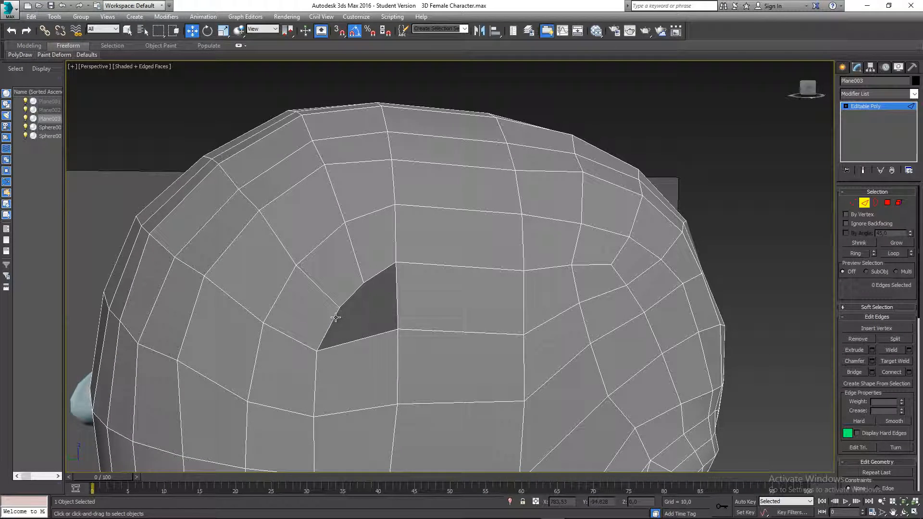
{"action": "left_click", "coordinate": [370, 278]}
{"action": "left_click", "coordinate": [369, 336], "text": "ctrl"}
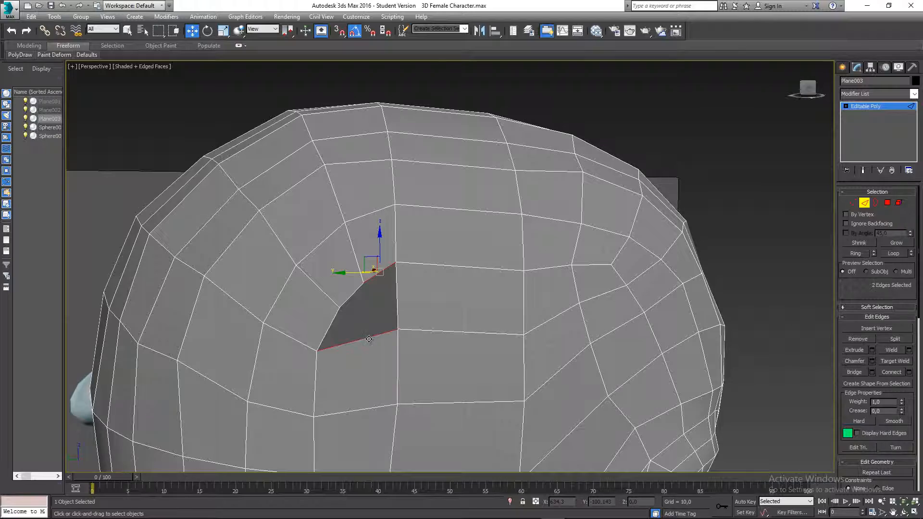
{"action": "left_click", "coordinate": [856, 372]}
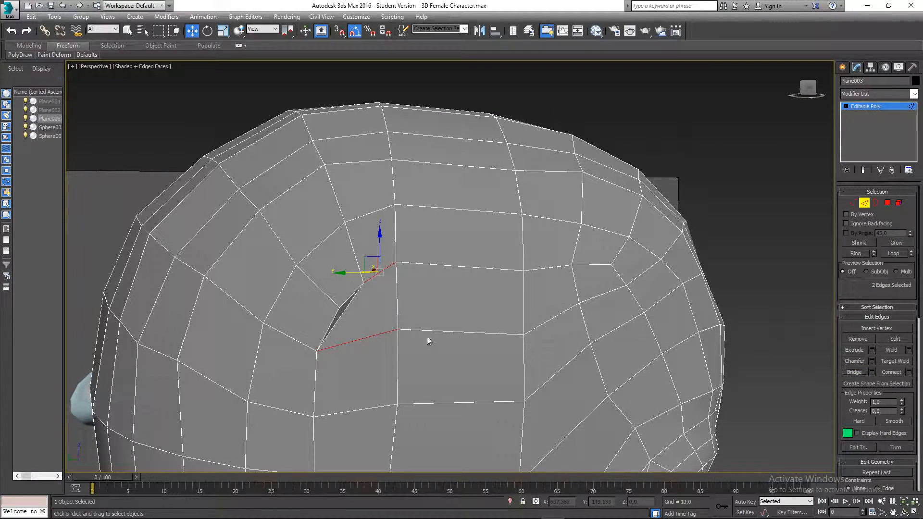
{"action": "middle_click_drag", "start_coordinate": [353, 324], "coordinate": [332, 311], "text": "alt"}
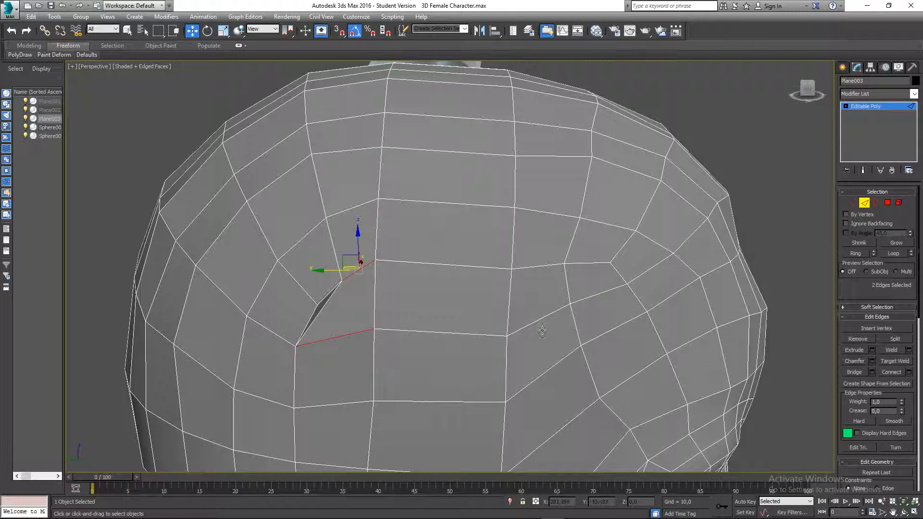
Step: Connect the ring of vertical edges running forward from the slit to add an edge loop toward the forehead
{"action": "left_click", "coordinate": [375, 299]}
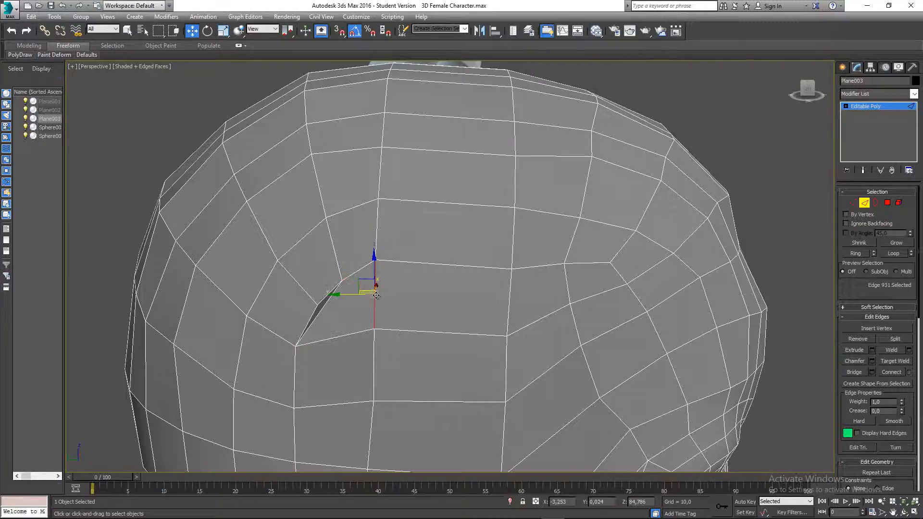
{"action": "left_click", "coordinate": [508, 313], "text": "shift"}
{"action": "middle_click_drag", "start_coordinate": [536, 308], "coordinate": [597, 313], "text": "alt"}
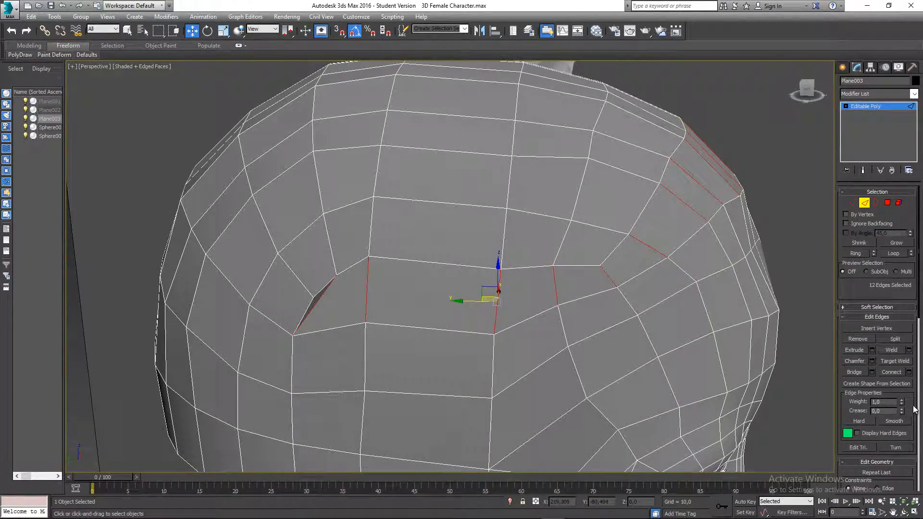
{"action": "left_click", "coordinate": [890, 374]}
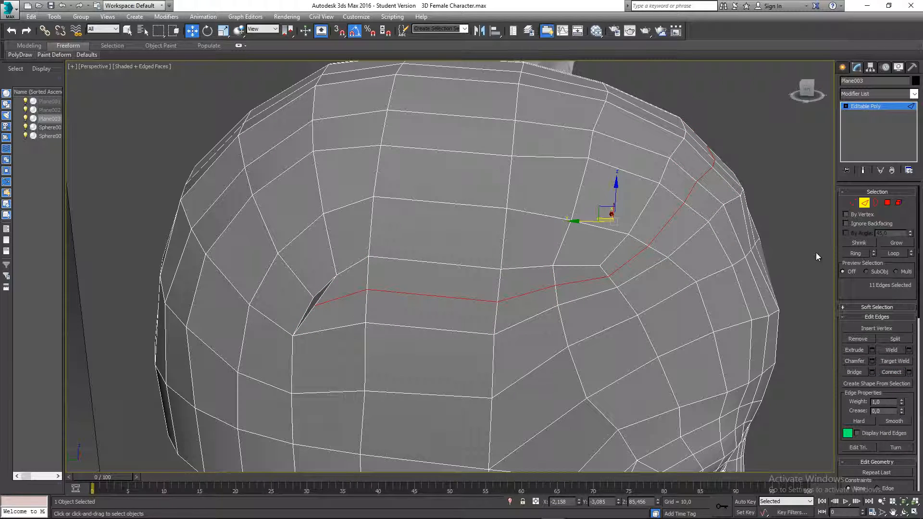
Step: Weld the end vertex of the new edge loop to the vertex across the slit, closing the last hole in the side
{"action": "left_click", "coordinate": [852, 203]}
{"action": "middle_click_drag", "start_coordinate": [311, 295], "coordinate": [326, 302], "text": "alt"}
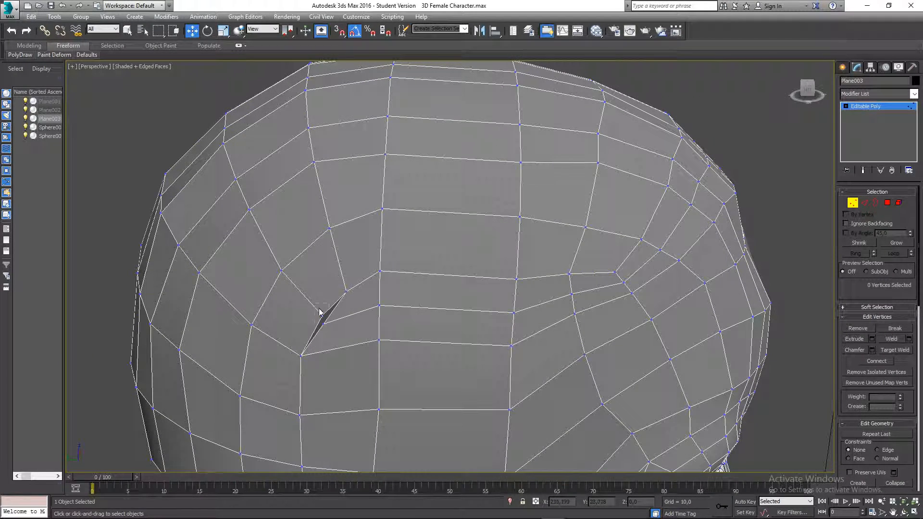
{"action": "left_click_drag", "start_coordinate": [319, 308], "coordinate": [332, 331]}
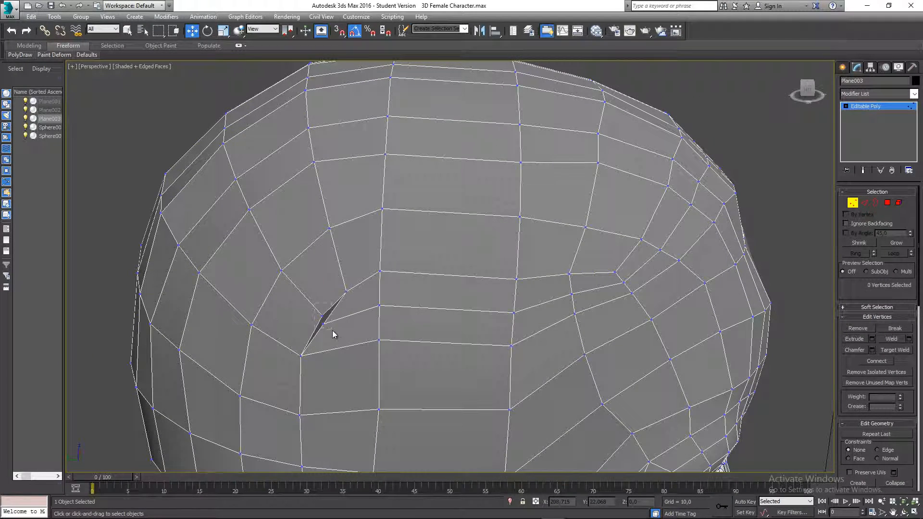
{"action": "left_click", "coordinate": [900, 340]}
{"action": "left_click", "coordinate": [364, 304]}
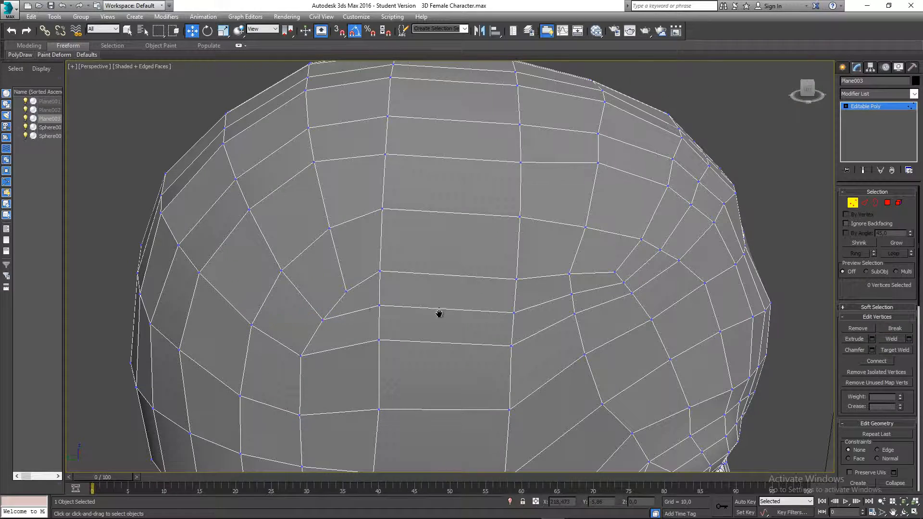
Step: In the Left view, lower the two vertices on the strip's rear edge beneath the new edge loop to straighten their rows
{"action": "middle_click_drag", "start_coordinate": [439, 313], "coordinate": [406, 320]}
{"action": "key", "text": "l"}
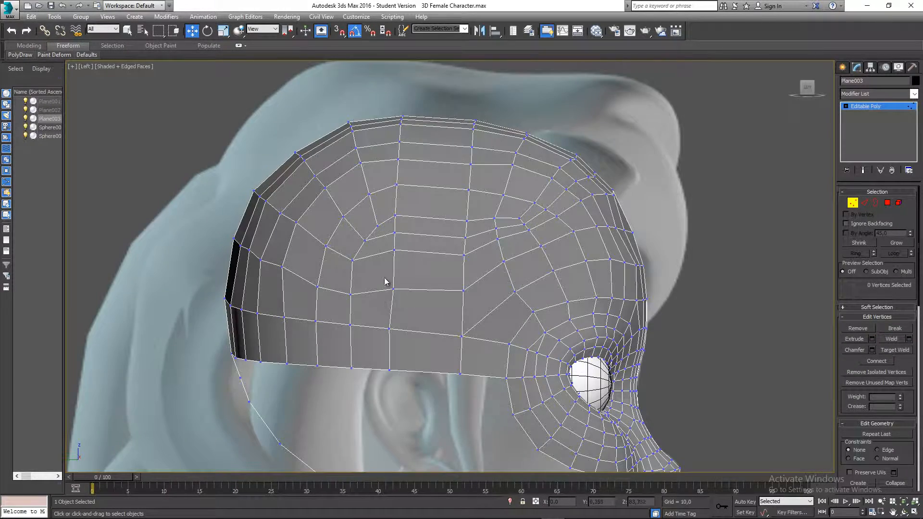
{"action": "middle_click_drag", "start_coordinate": [386, 284], "coordinate": [359, 260]}
{"action": "scroll", "coordinate": [358, 260], "scroll_direction": "up", "scroll_amount": 5}
{"action": "left_click", "coordinate": [408, 243]}
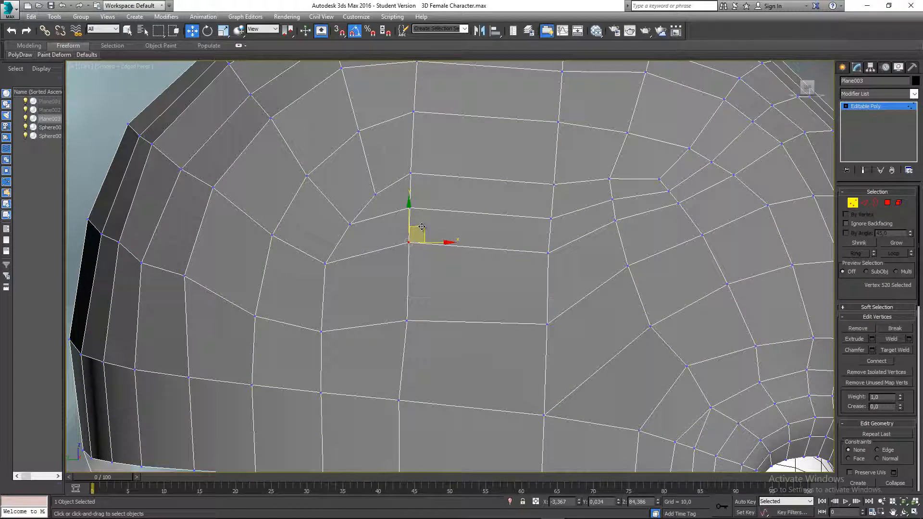
{"action": "left_click_drag", "start_coordinate": [422, 226], "coordinate": [421, 244]}
{"action": "left_click", "coordinate": [407, 321]}
{"action": "left_click_drag", "start_coordinate": [421, 305], "coordinate": [420, 316]}
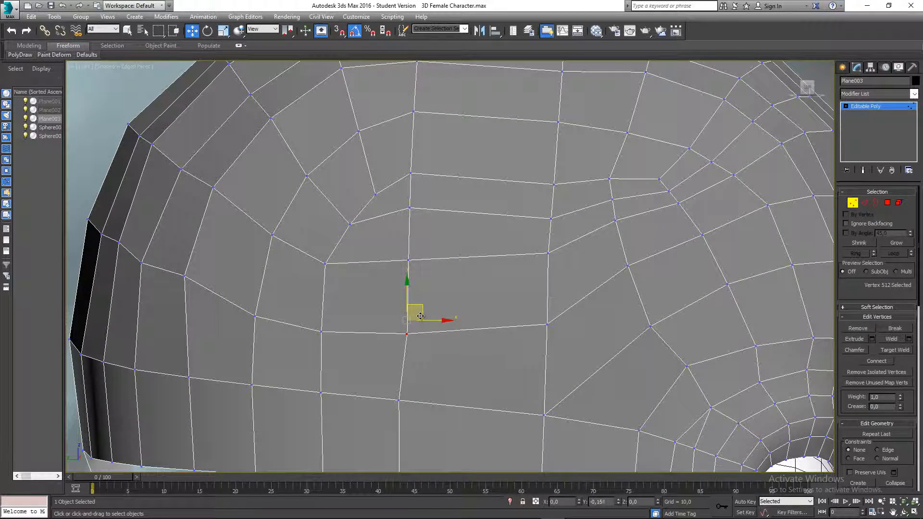
Step: Lower the new edge loop's vertex on the strip's rear edge to even out the row spacing
{"action": "scroll", "coordinate": [350, 337], "scroll_direction": "down", "scroll_amount": 3}
{"action": "middle_click_drag", "start_coordinate": [351, 336], "coordinate": [326, 336]}
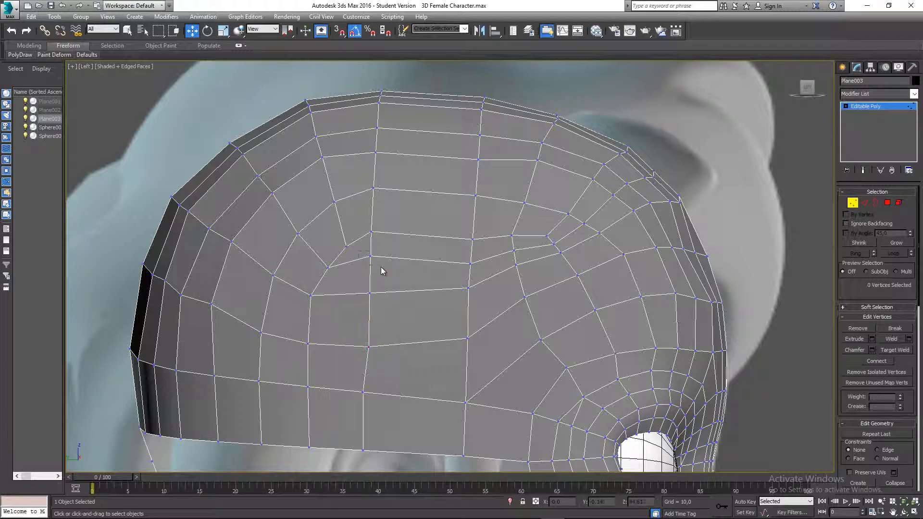
{"action": "left_click", "coordinate": [371, 257]}
{"action": "left_click_drag", "start_coordinate": [381, 243], "coordinate": [381, 258]}
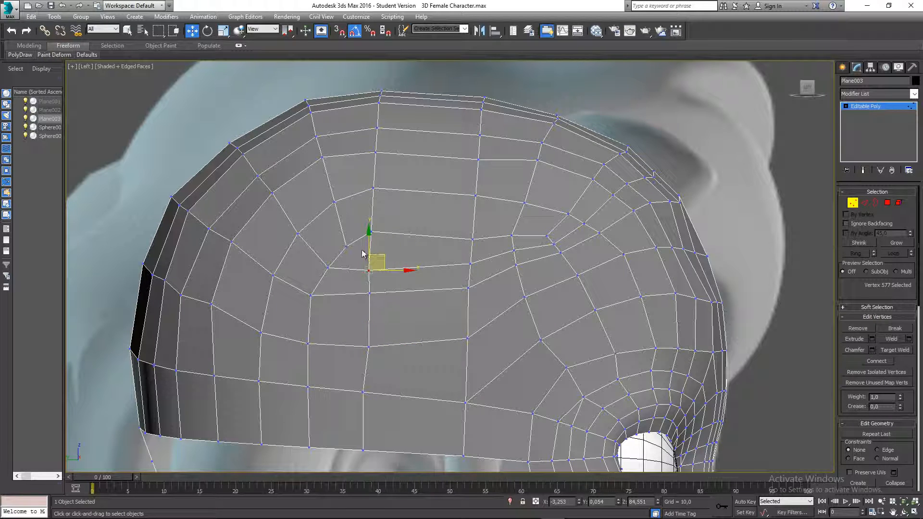
{"action": "left_click", "coordinate": [375, 245]}
Step: Lower the vertex beneath the new edge loop on the strip's front edge, and its counterpart on the rear edge
{"action": "middle_click_drag", "start_coordinate": [450, 265], "coordinate": [416, 267]}
{"action": "left_click", "coordinate": [435, 290]}
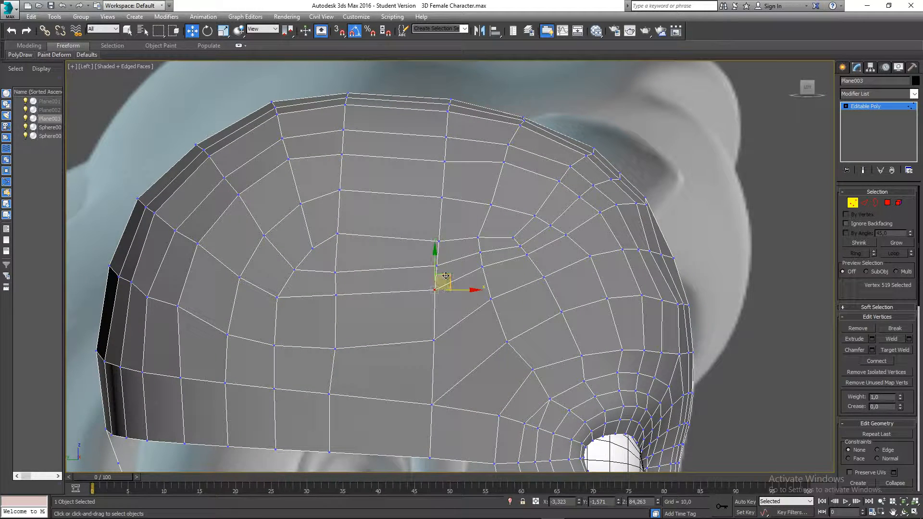
{"action": "left_click_drag", "start_coordinate": [445, 279], "coordinate": [445, 292]}
{"action": "left_click", "coordinate": [335, 290]}
{"action": "left_click_drag", "start_coordinate": [344, 281], "coordinate": [343, 301]}
{"action": "middle_click_drag", "start_coordinate": [440, 298], "coordinate": [391, 315]}
Step: Reposition the two row vertices ahead of the strip slightly lower toward the forehead to even out the narrow faces there
{"action": "left_click", "coordinate": [433, 281]}
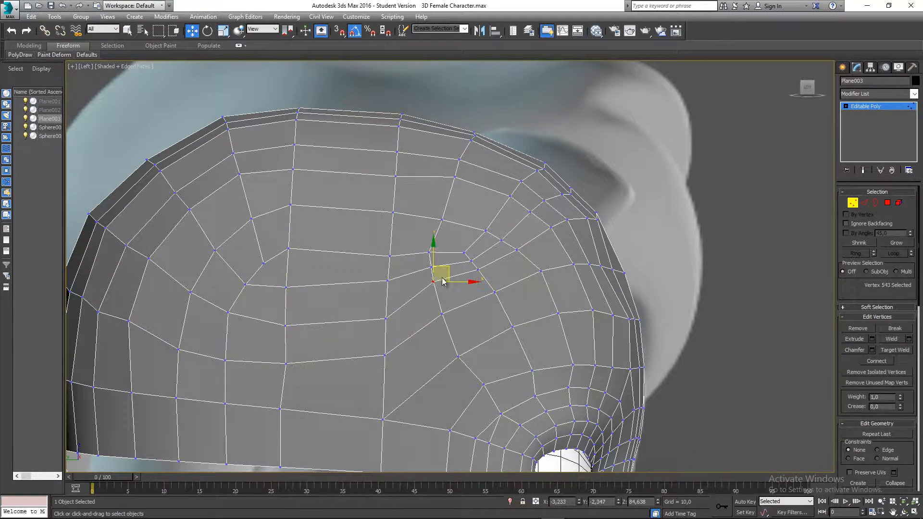
{"action": "left_click", "coordinate": [450, 285]}
{"action": "left_click", "coordinate": [433, 282]}
{"action": "left_click_drag", "start_coordinate": [448, 268], "coordinate": [472, 261]}
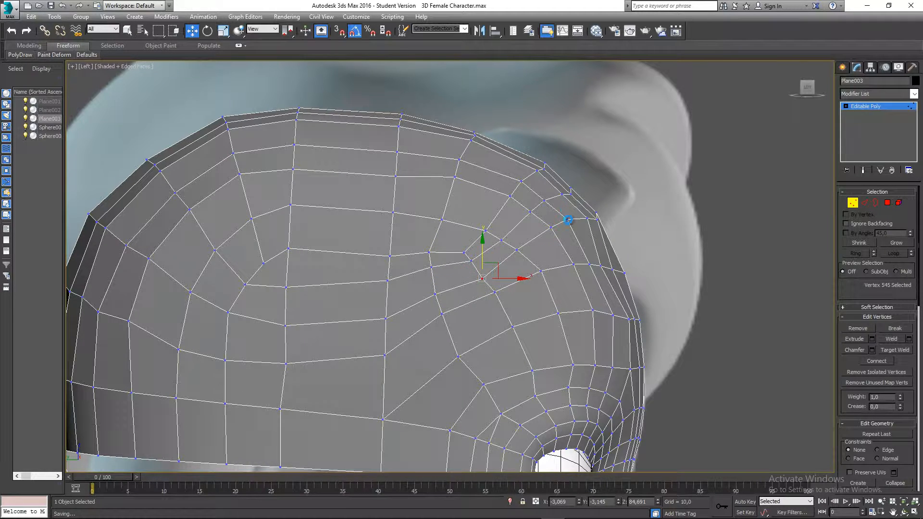
Step: Leave vertex editing, deselect the head mesh and examine its overall shape from the side in the Perspective view
{"action": "scroll", "coordinate": [568, 220], "scroll_direction": "down", "scroll_amount": 3}
{"action": "scroll", "coordinate": [450, 249], "scroll_direction": "up", "scroll_amount": 1}
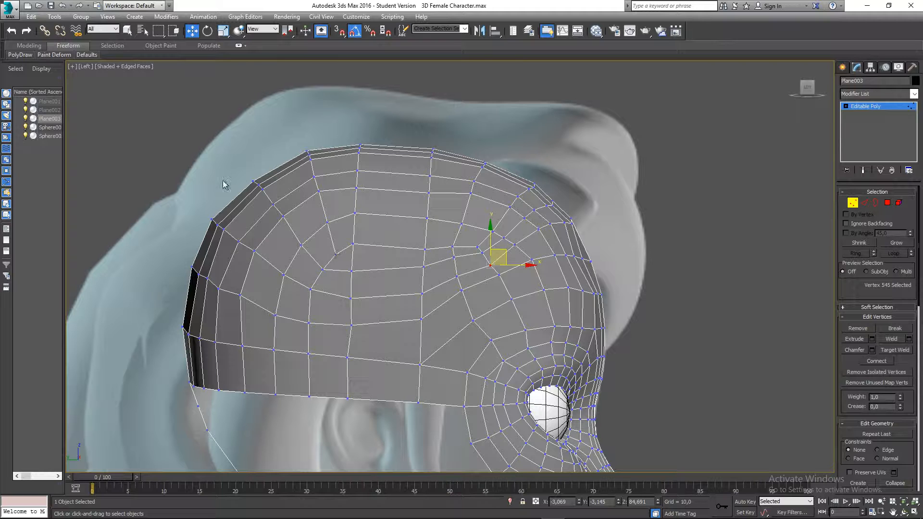
{"action": "left_click", "coordinate": [62, 56]}
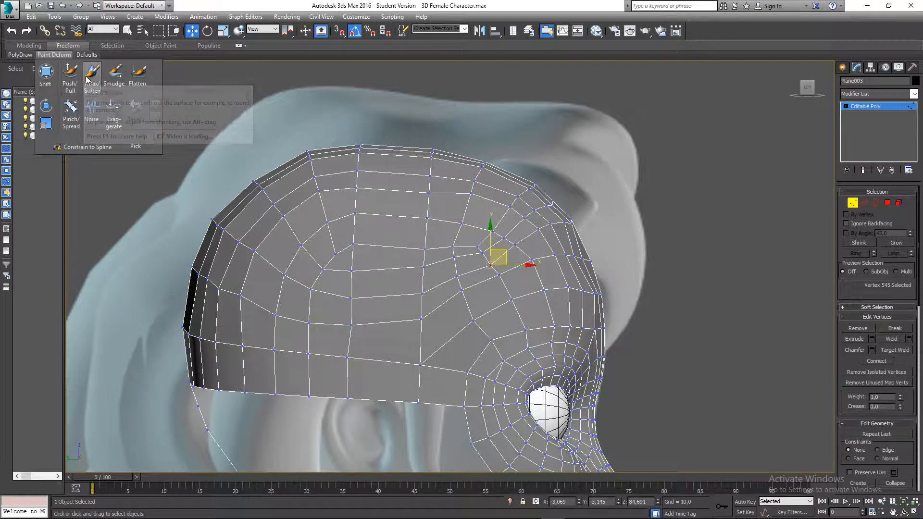
{"action": "scroll", "coordinate": [368, 256], "scroll_direction": "down", "scroll_amount": 2}
{"action": "middle_click_drag", "start_coordinate": [369, 255], "coordinate": [353, 286], "text": "alt"}
{"action": "left_click", "coordinate": [851, 204]}
{"action": "left_click", "coordinate": [573, 194]}
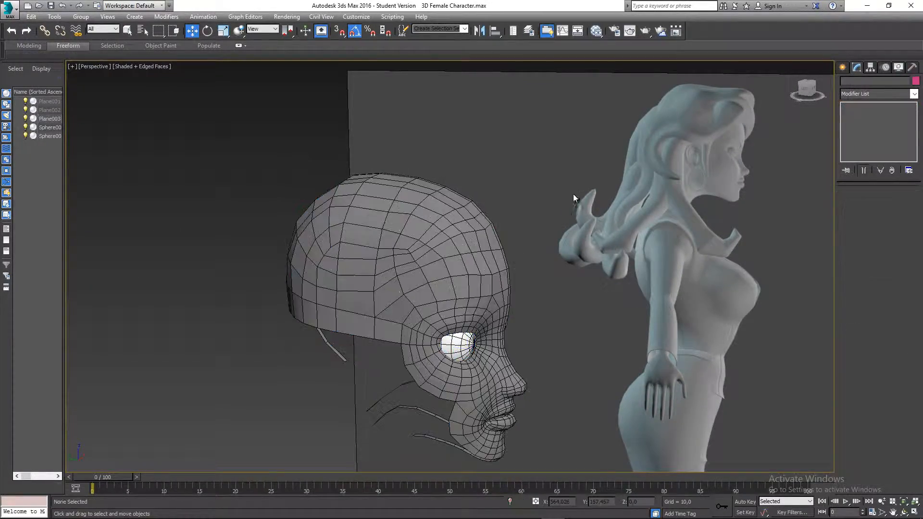
{"action": "middle_click_drag", "start_coordinate": [457, 301], "coordinate": [445, 365], "text": "alt"}
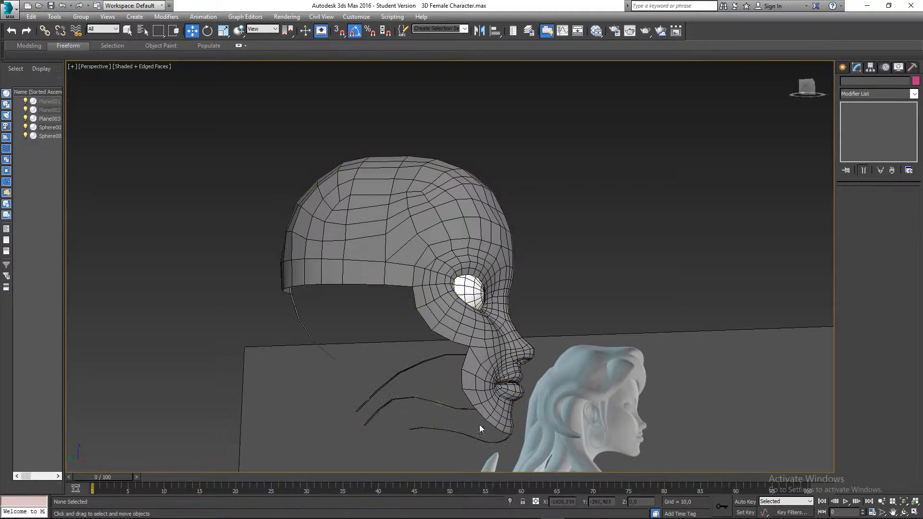